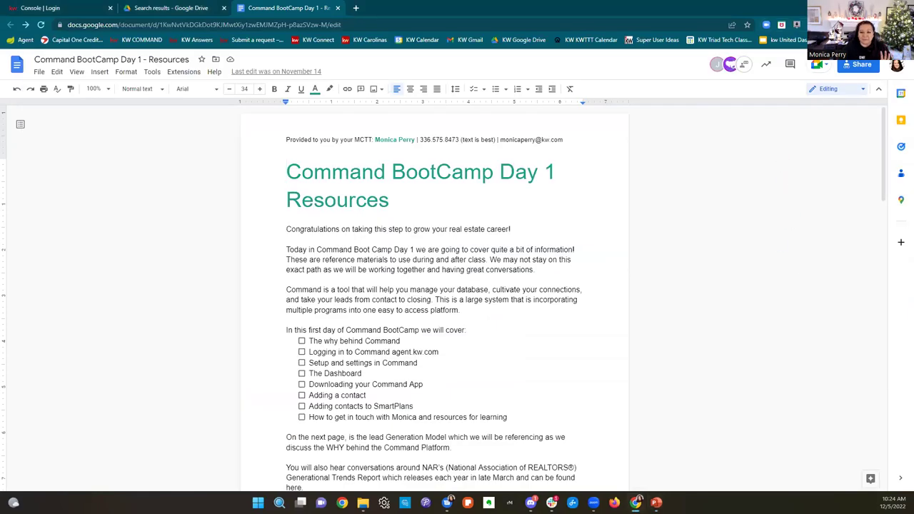
Step: Read down the Command BootCamp Day 1 - Resources doc, then switch to the Console | Login tab
scroll(683, 333, "down", 1)
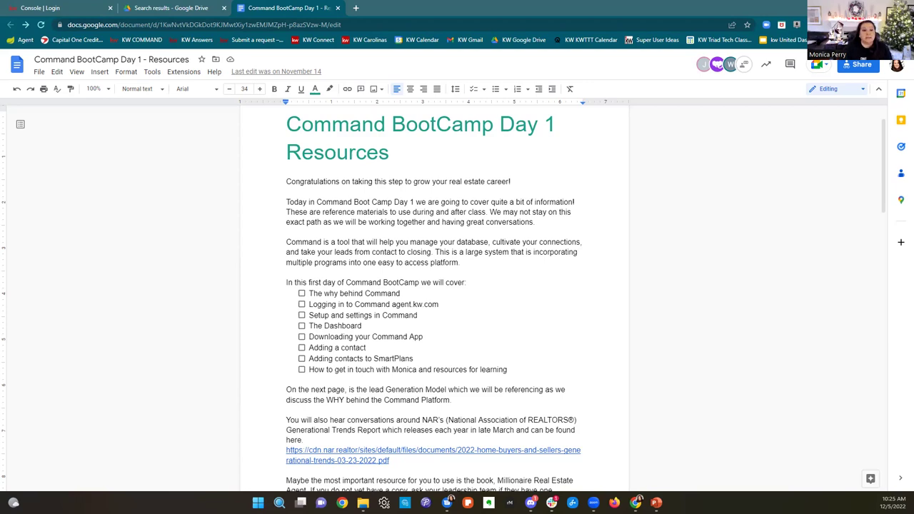
scroll(567, 305, "down", 3)
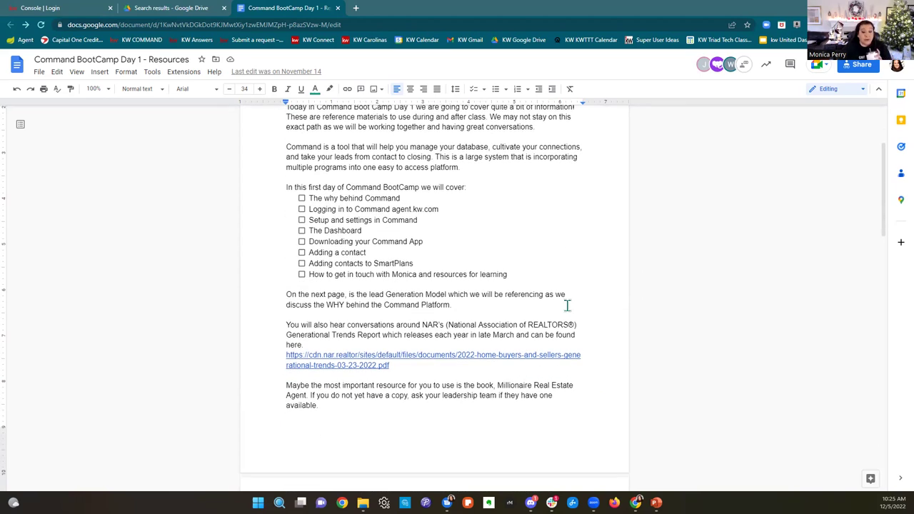
left_click(81, 11)
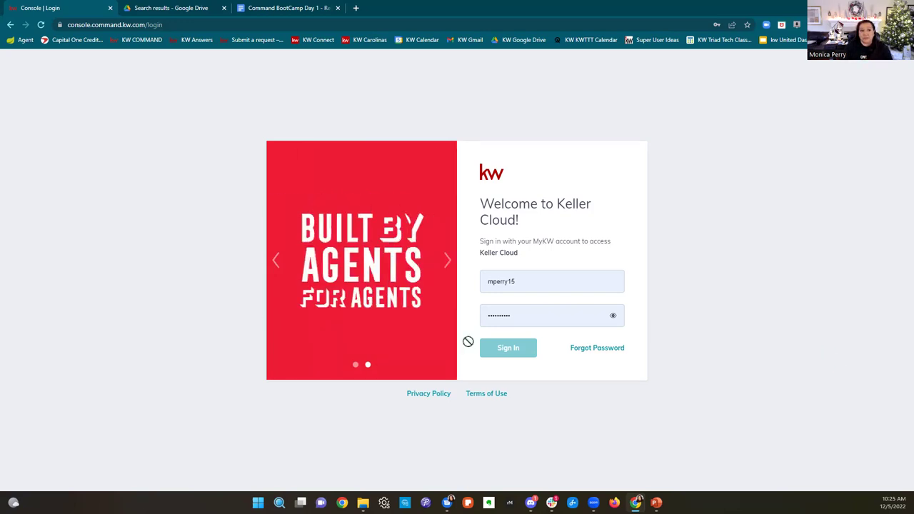
Step: Load agent.kw.com and sign in to the Command account from the Keller Cloud login form
left_click(196, 24)
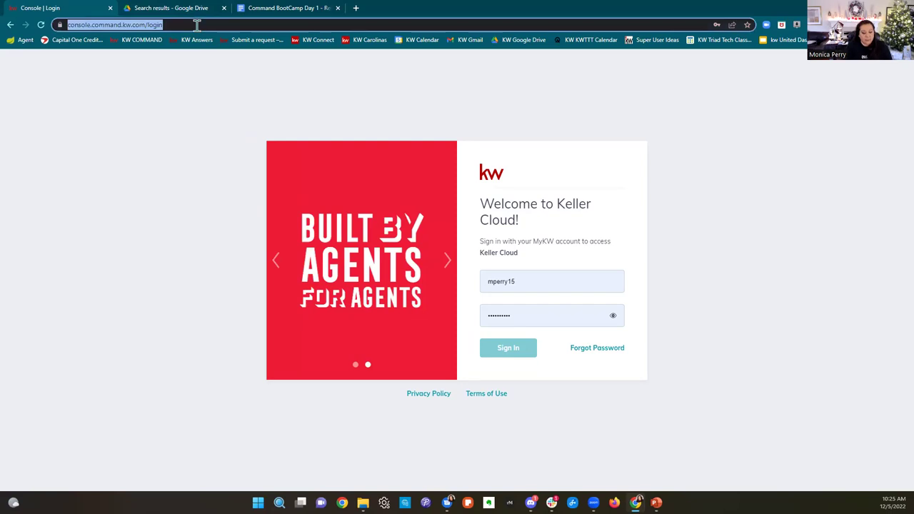
type("agent")
key("Right")
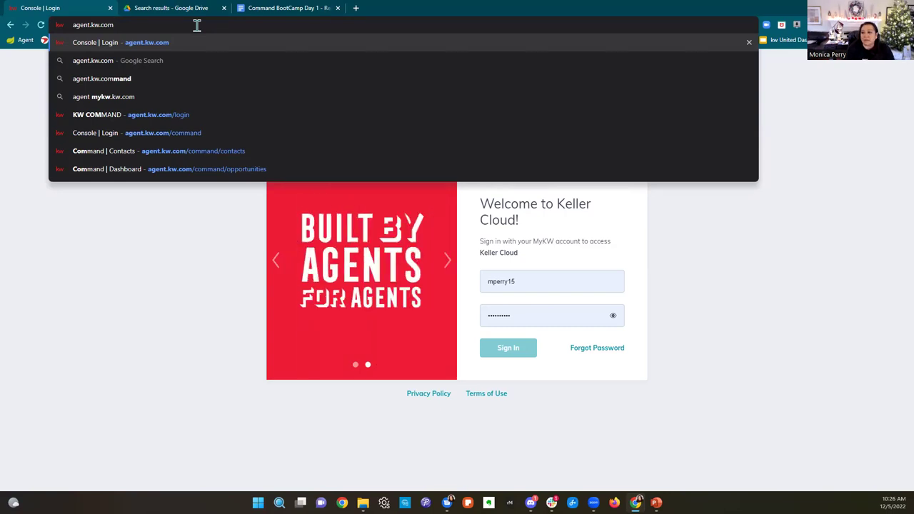
left_click(112, 269)
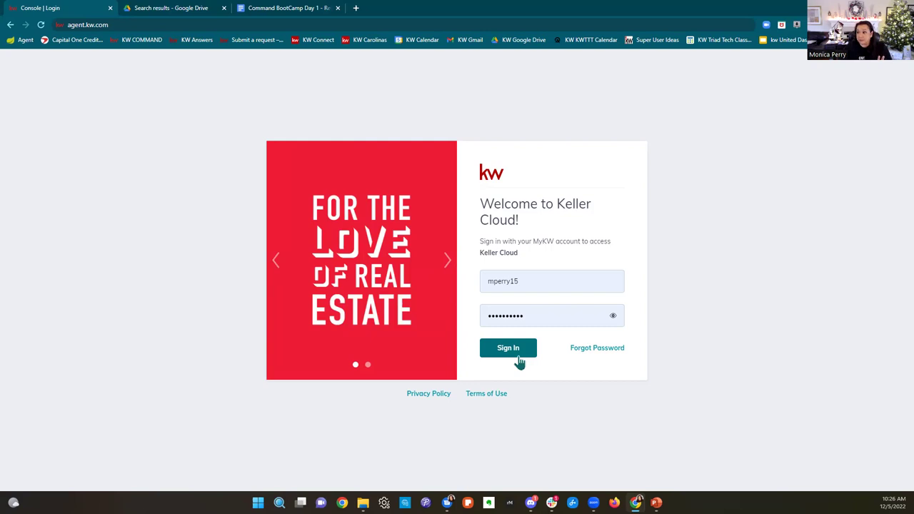
left_click(520, 356)
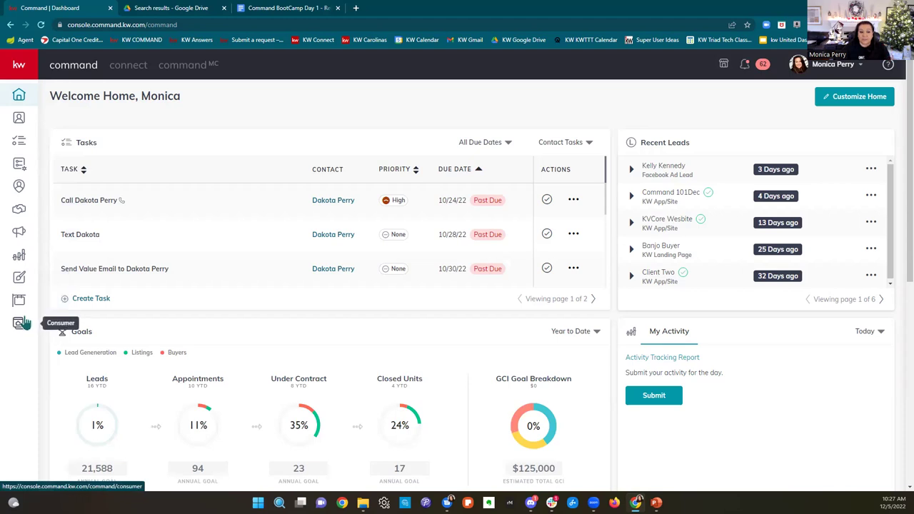
Step: Customize Home: move Product Updates above Activity Tracking, enable the Notepad widget, and apply
left_click(22, 70)
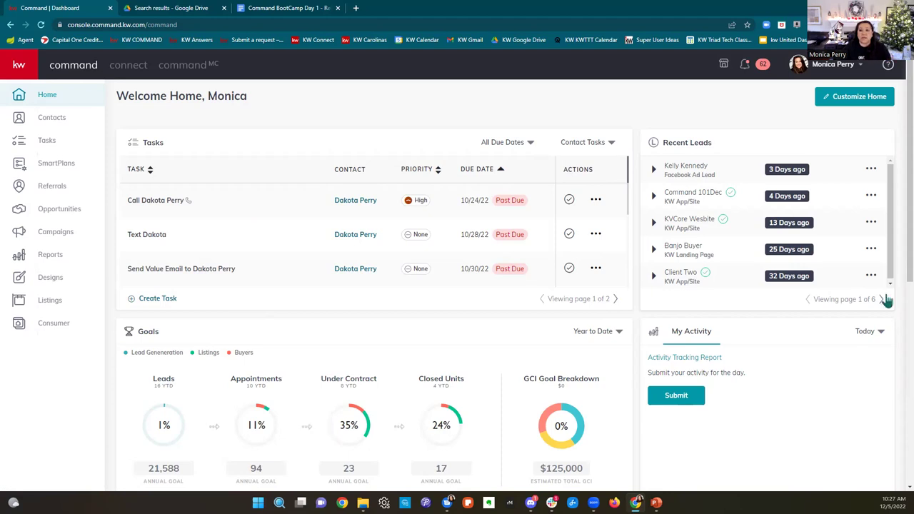
left_click(871, 109)
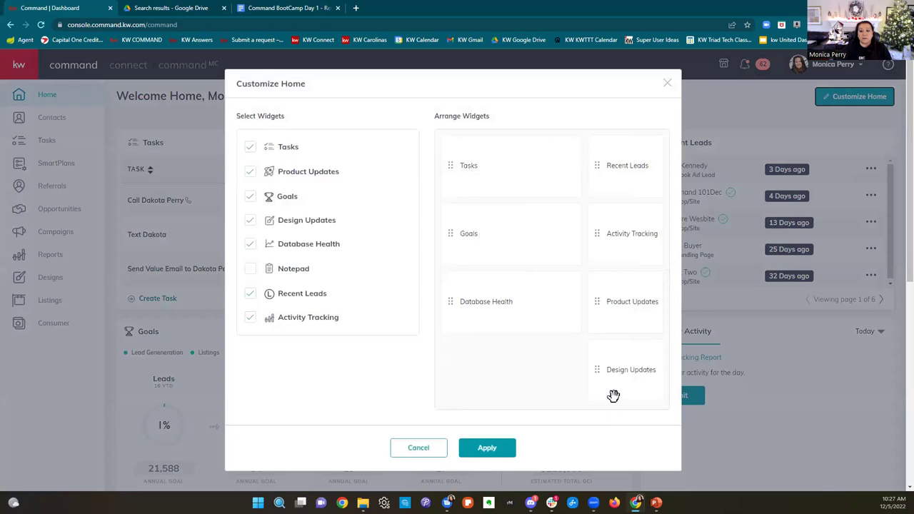
left_click_drag(614, 394, 630, 319)
left_click_drag(626, 371, 635, 236)
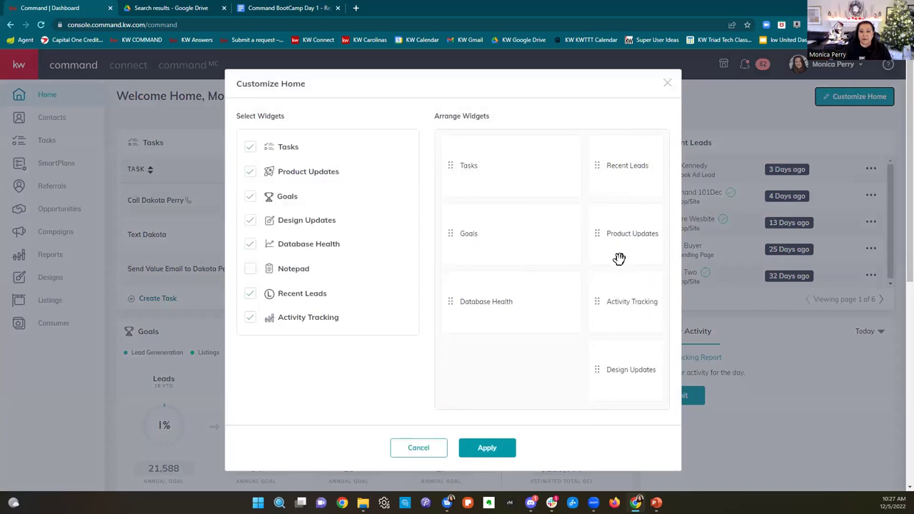
left_click(249, 272)
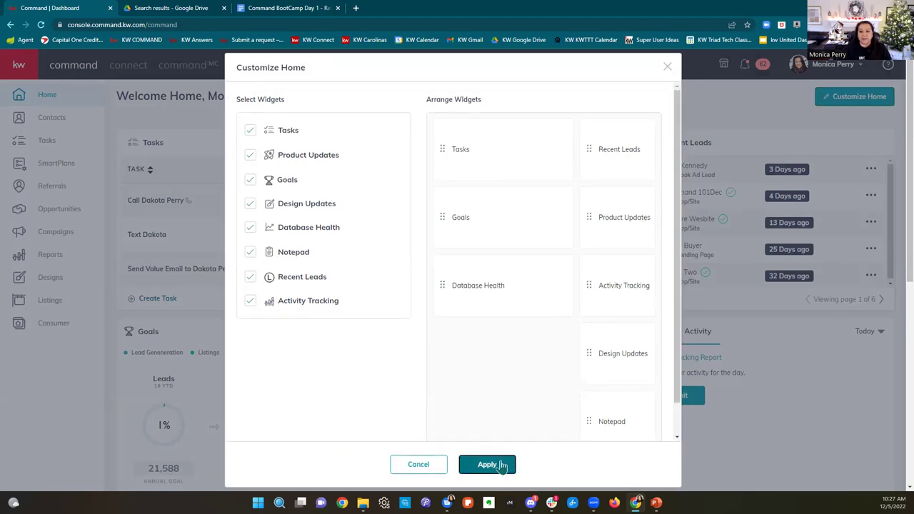
left_click(487, 464)
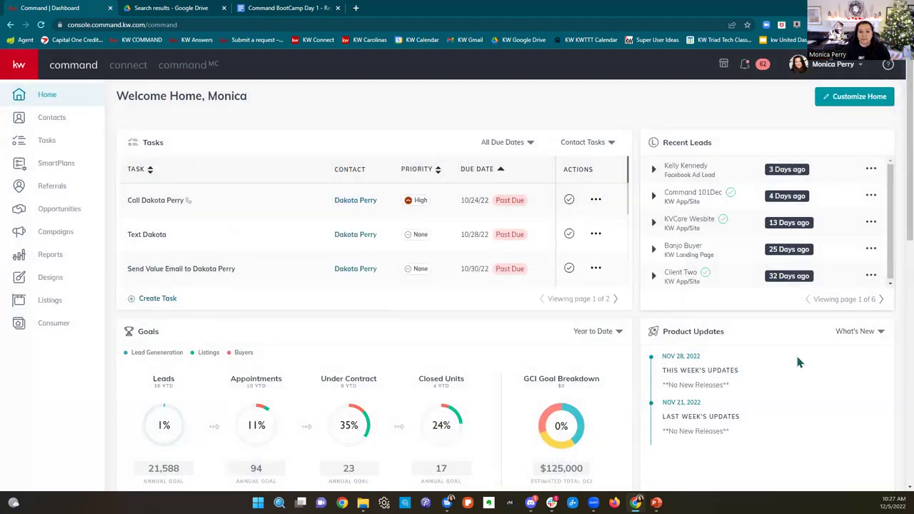
scroll(797, 362, "down", 4)
scroll(799, 362, "down", 1)
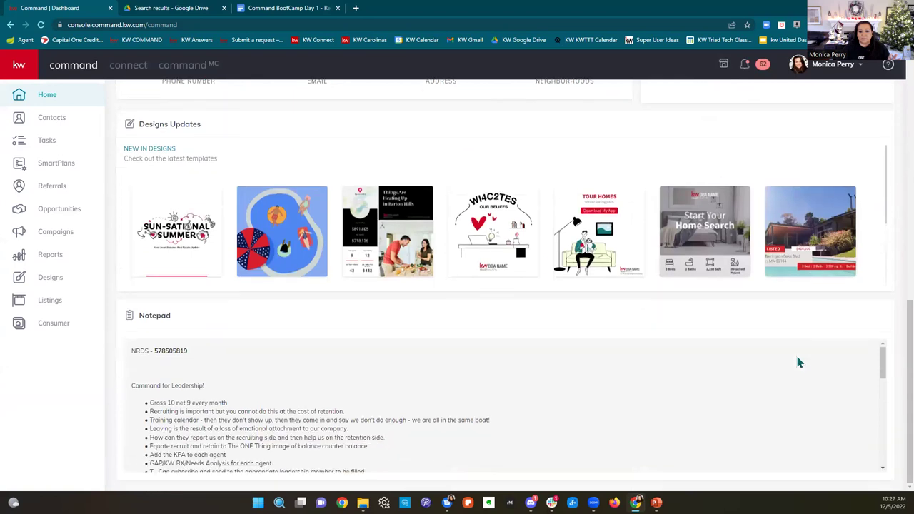
scroll(797, 355, "up", 10)
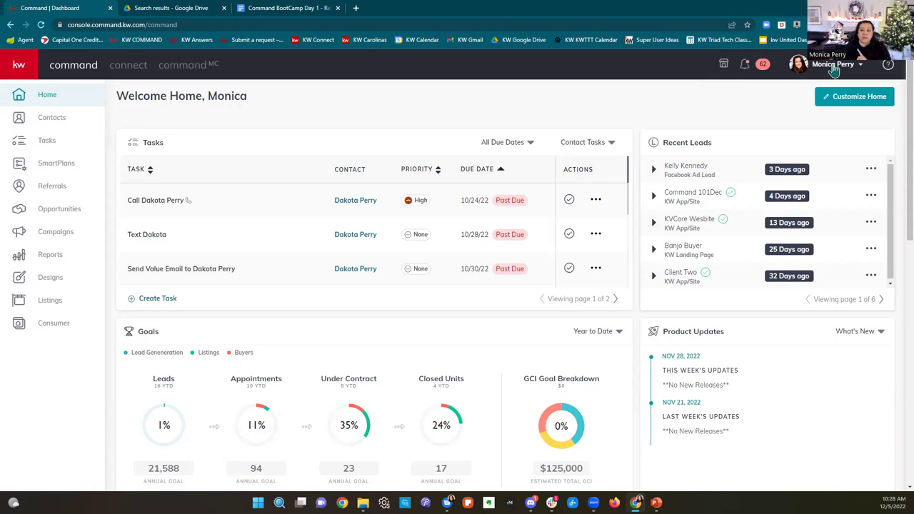
Step: Open Settings from the profile-name menu at the top right
left_click(833, 66)
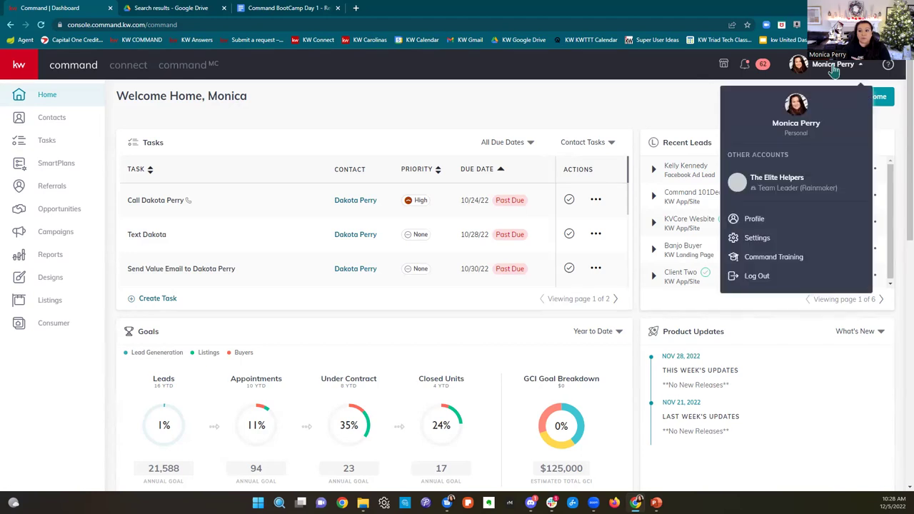
left_click(754, 238)
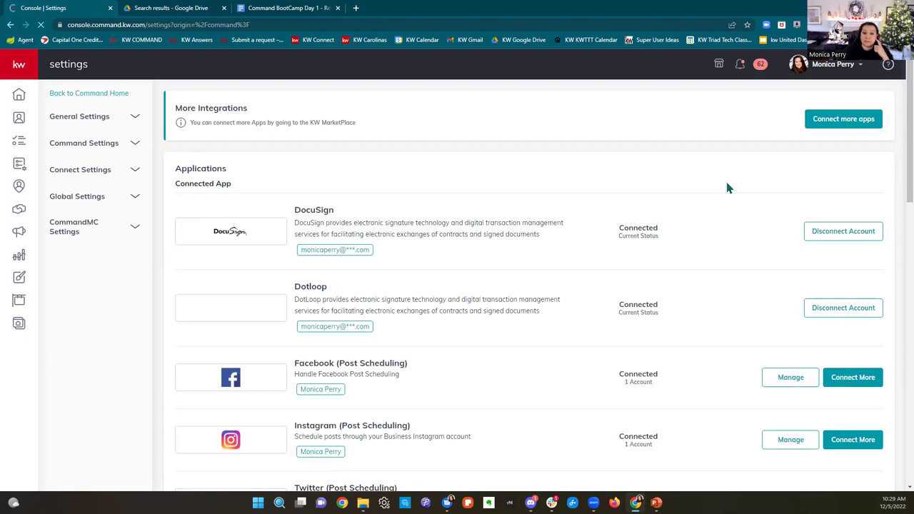
left_click_drag(294, 207, 349, 209)
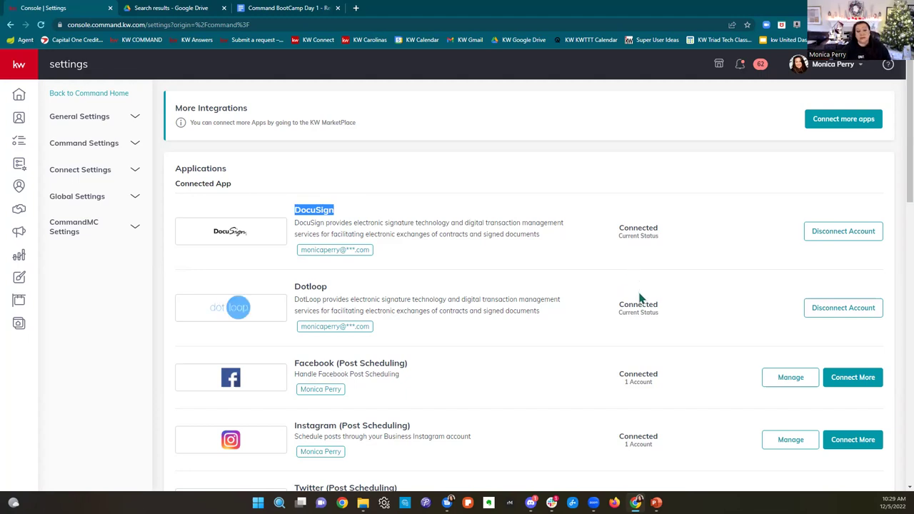
double_click(298, 285)
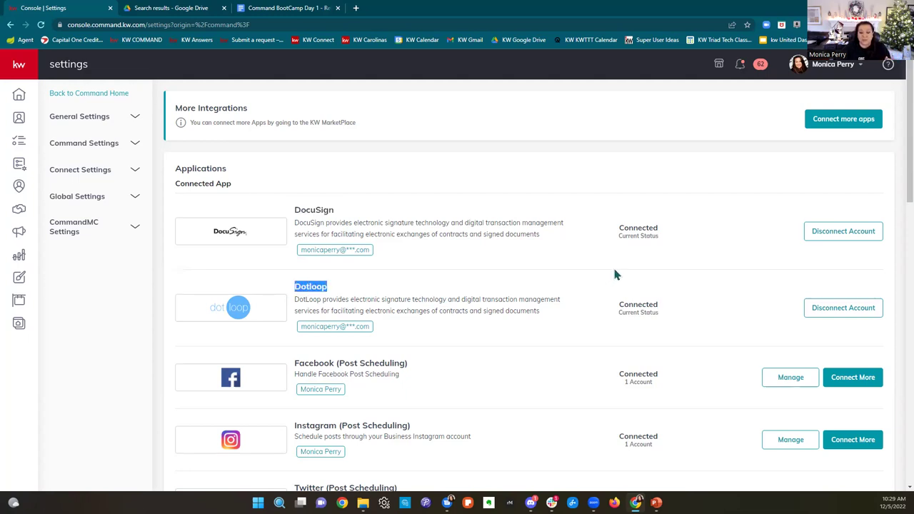
scroll(615, 275, "down", 1)
scroll(613, 272, "down", 1)
left_click_drag(293, 173, 451, 179)
scroll(469, 198, "down", 4)
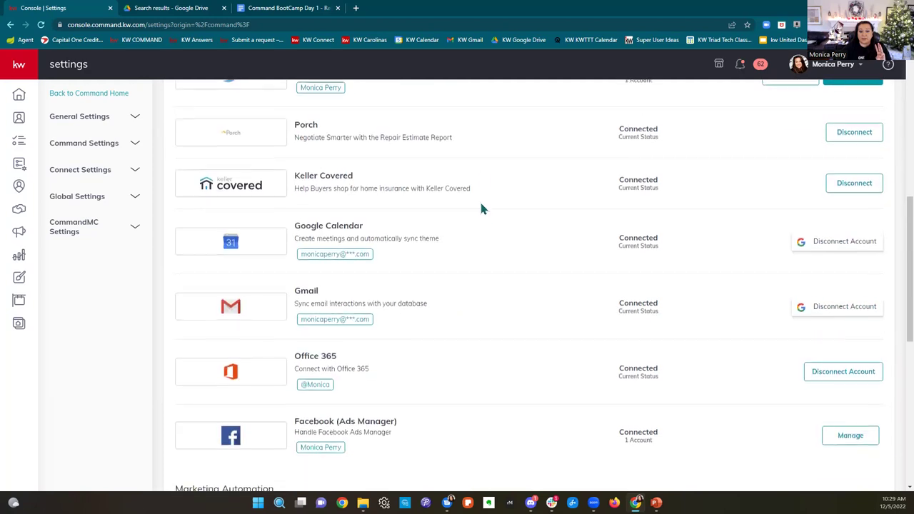
left_click_drag(298, 277, 410, 287)
scroll(411, 288, "up", 8)
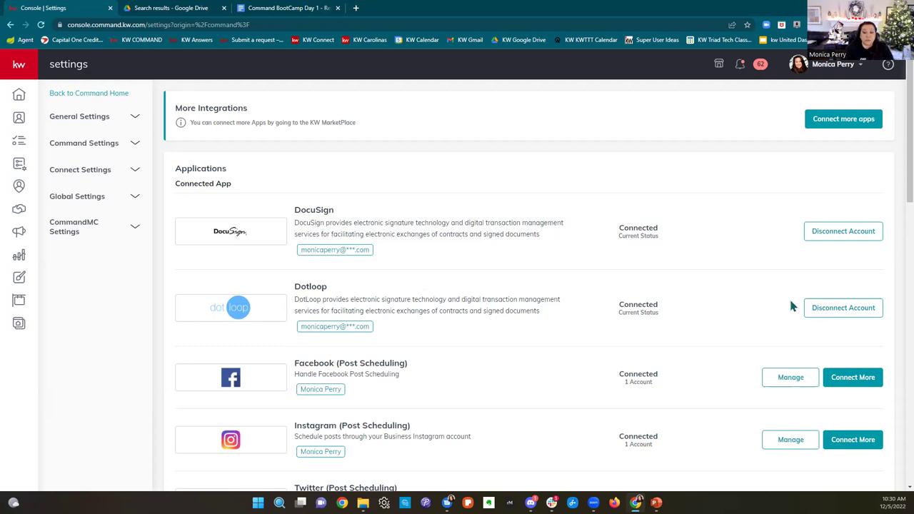
scroll(788, 297, "down", 1)
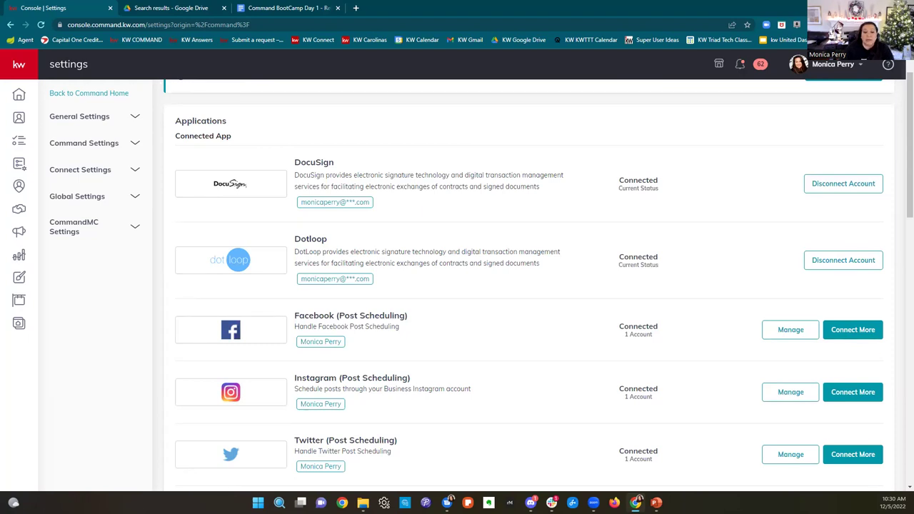
left_click_drag(293, 315, 425, 319)
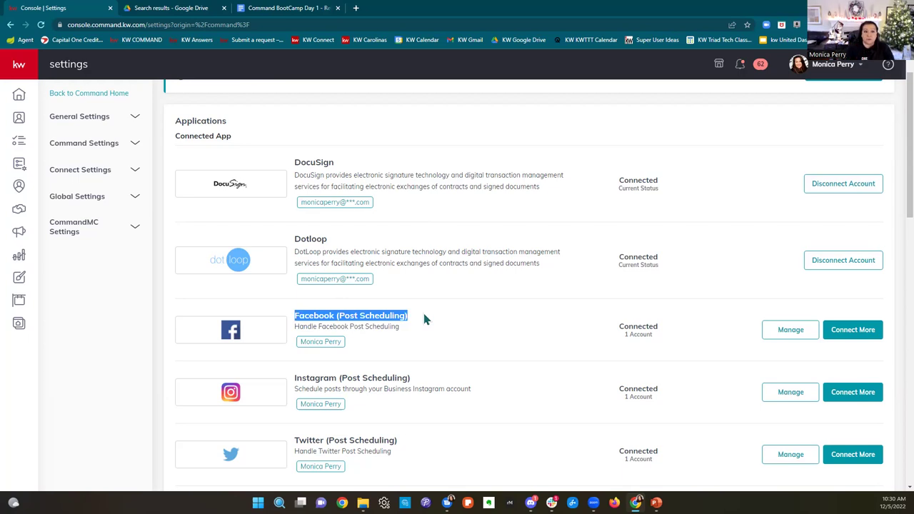
scroll(489, 321, "down", 7)
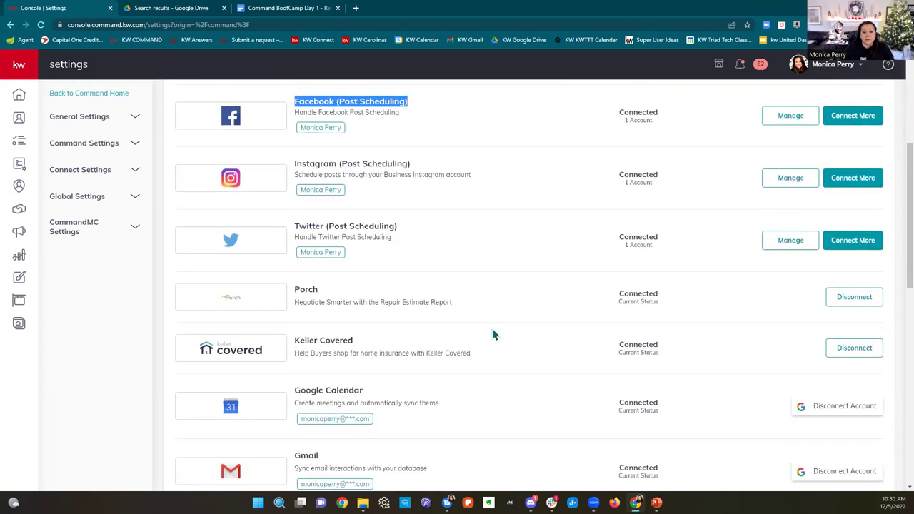
left_click_drag(294, 323, 441, 335)
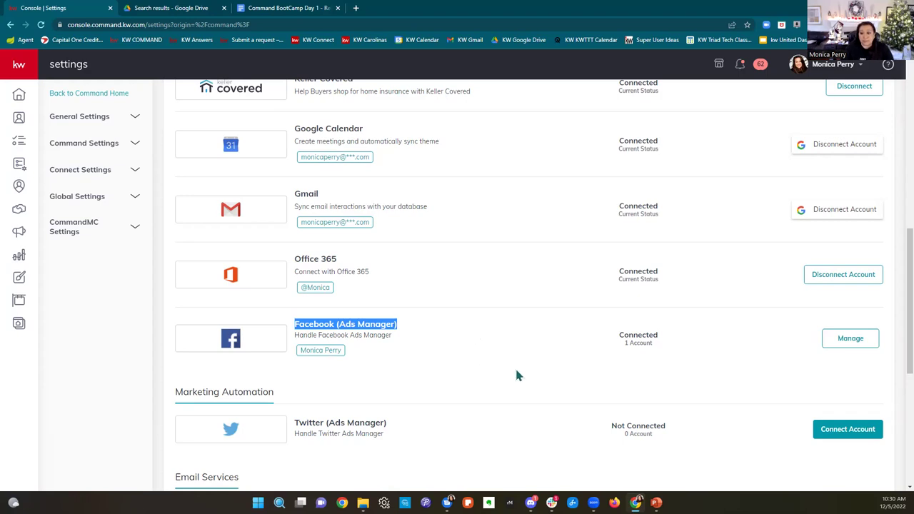
scroll(512, 377, "up", 5)
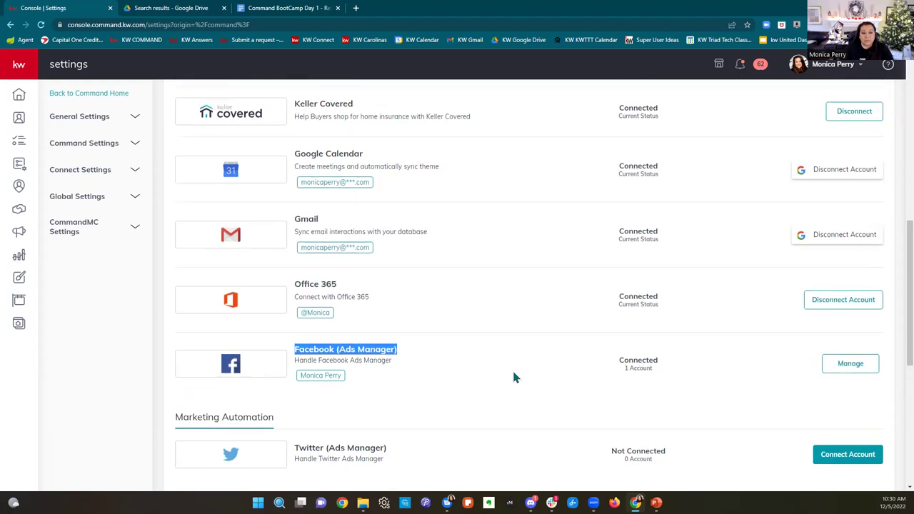
left_click_drag(287, 192, 500, 198)
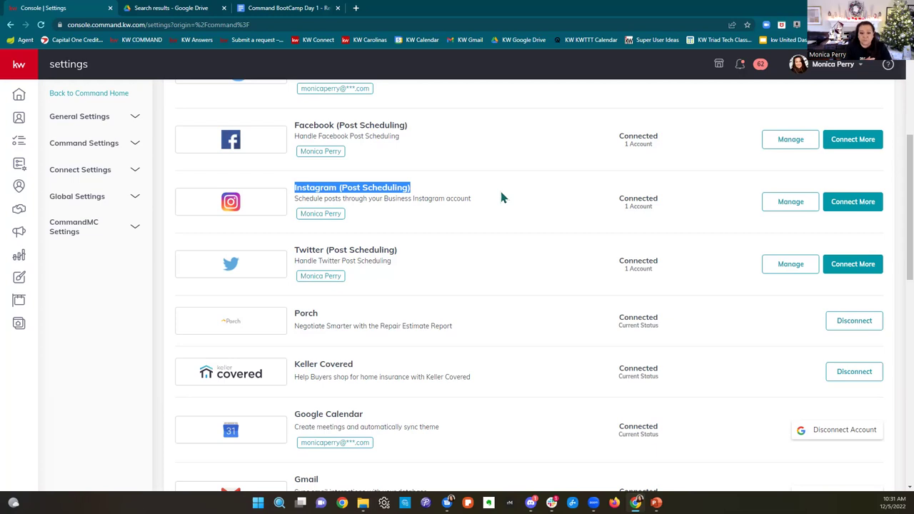
left_click_drag(294, 250, 475, 252)
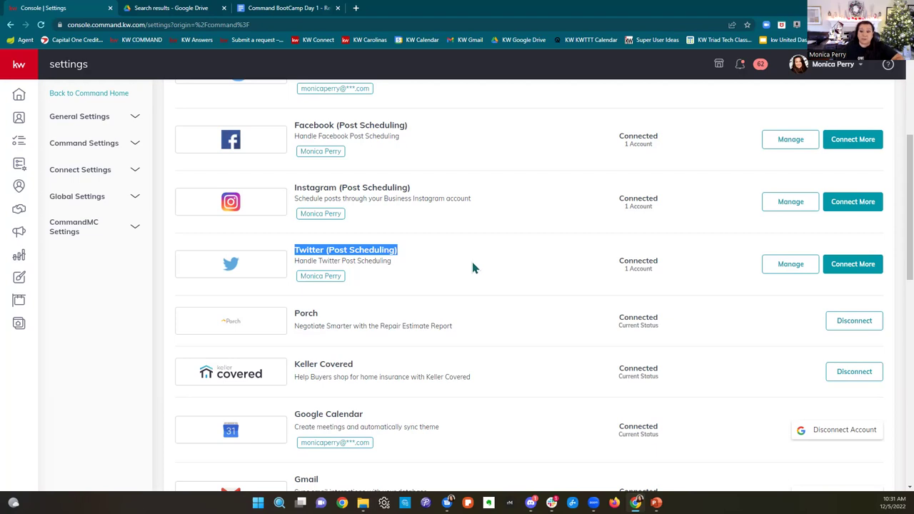
scroll(472, 268, "down", 6)
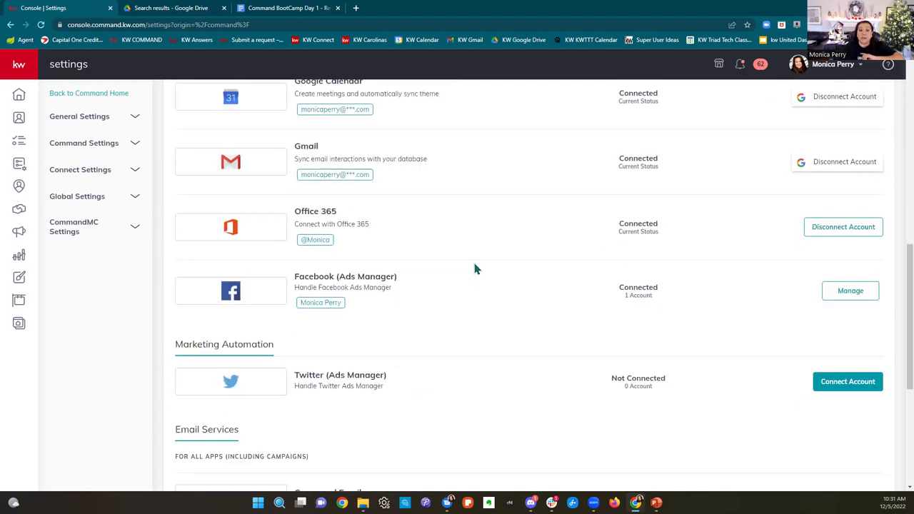
left_click_drag(298, 279, 402, 308)
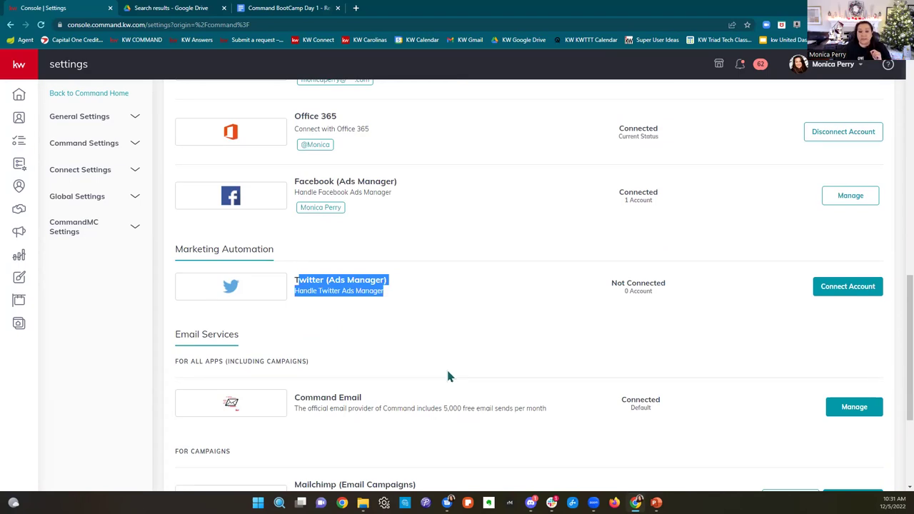
scroll(448, 367, "up", 5)
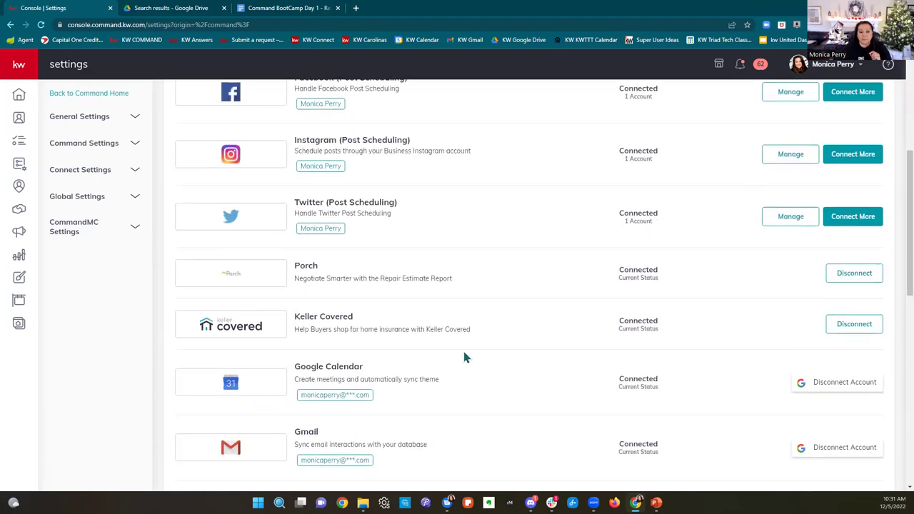
scroll(464, 357, "down", 1)
left_click_drag(294, 218, 456, 235)
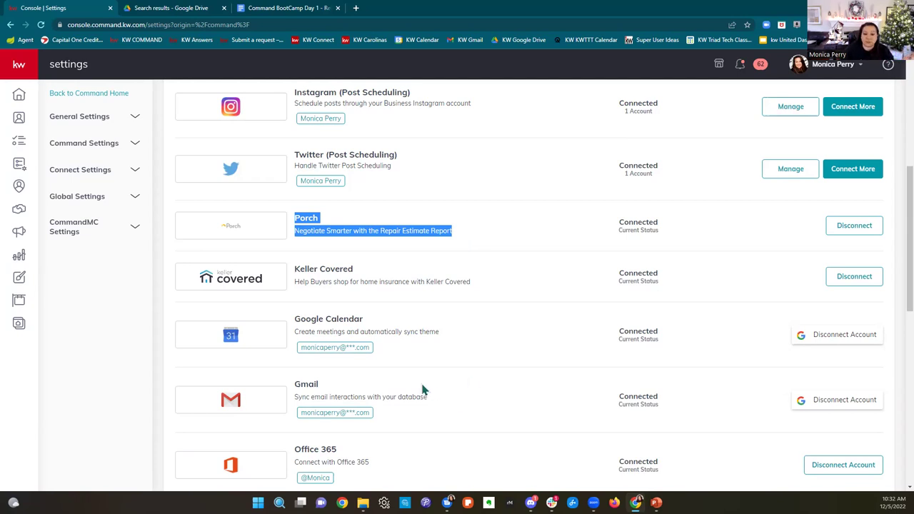
Step: Scroll down and highlight the Google Calendar, Gmail and Office 365 connected-app entries
scroll(525, 321, "down", 1)
scroll(524, 322, "down", 1)
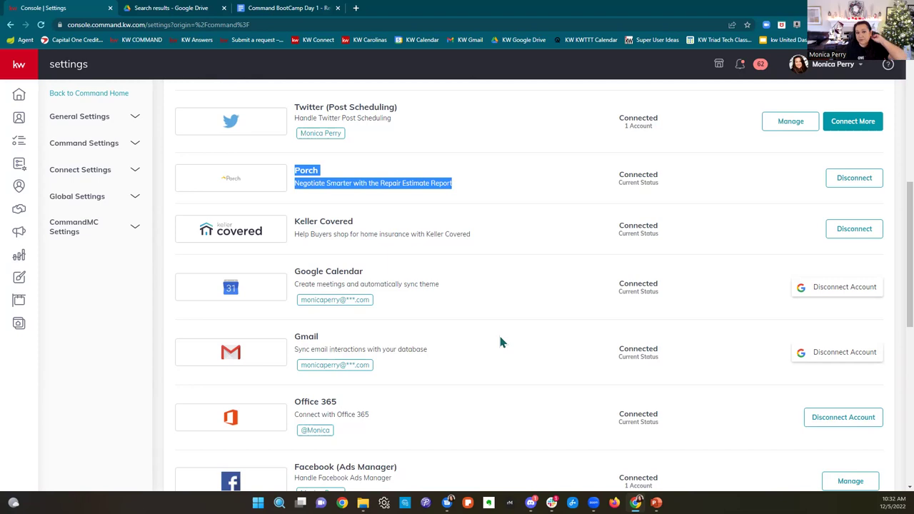
left_click_drag(295, 278, 418, 277)
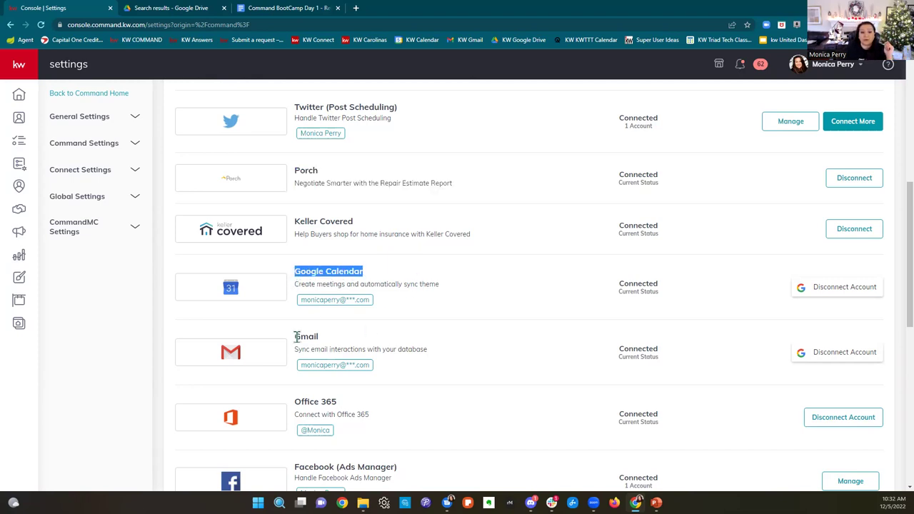
left_click_drag(295, 336, 403, 345)
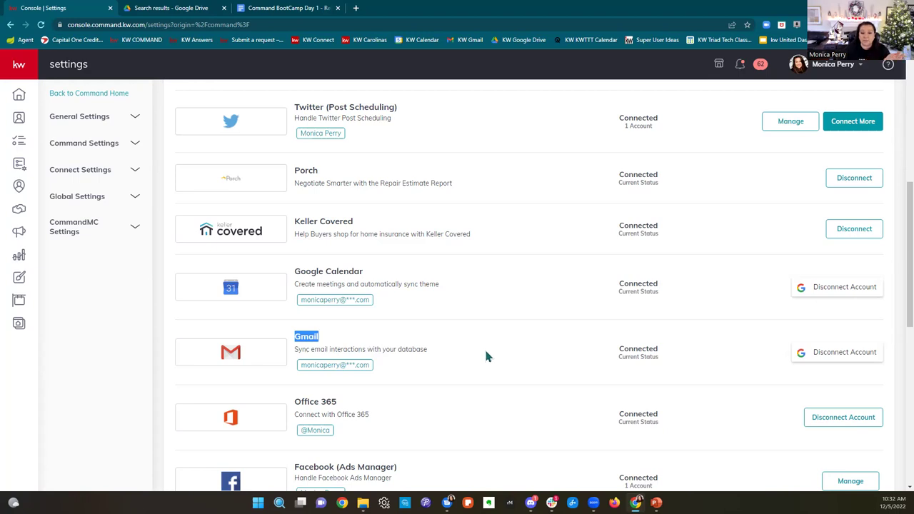
scroll(485, 356, "down", 1)
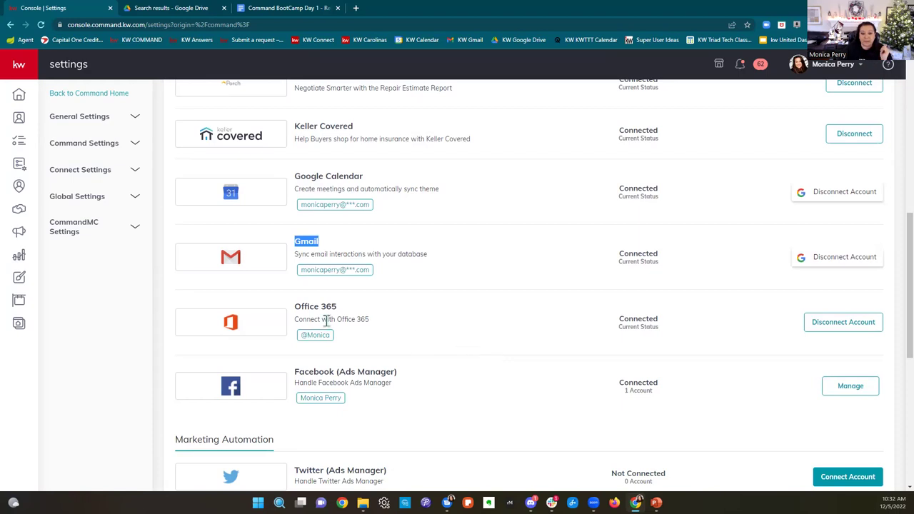
left_click_drag(300, 308, 371, 329)
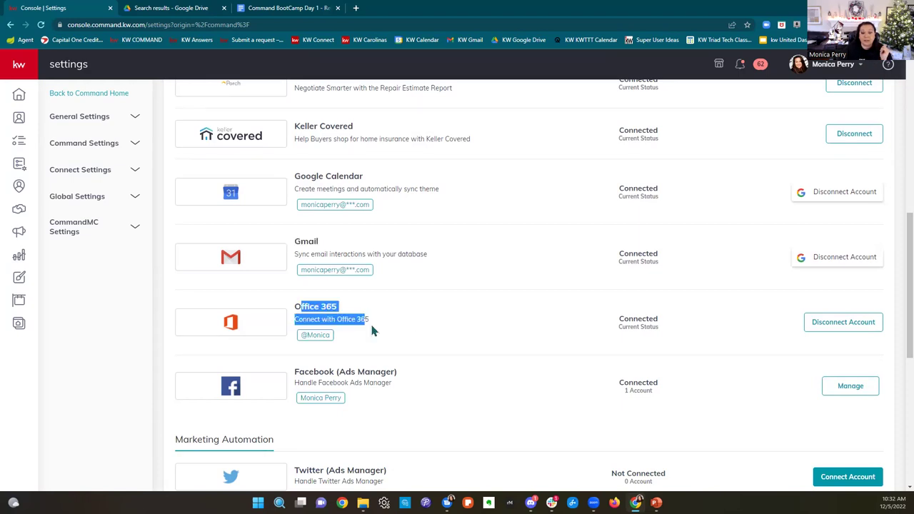
left_click(511, 331)
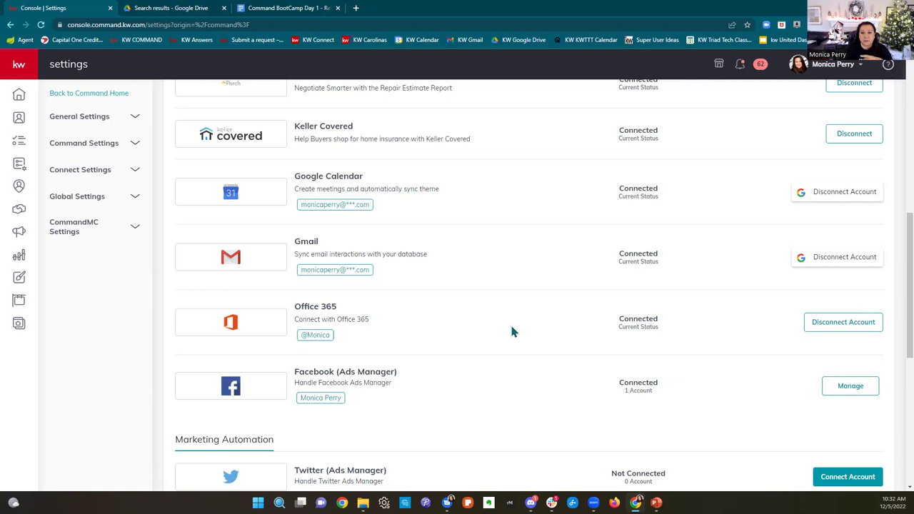
Step: Scroll further down to the Email Services and Messaging sections
scroll(513, 329, "down", 2)
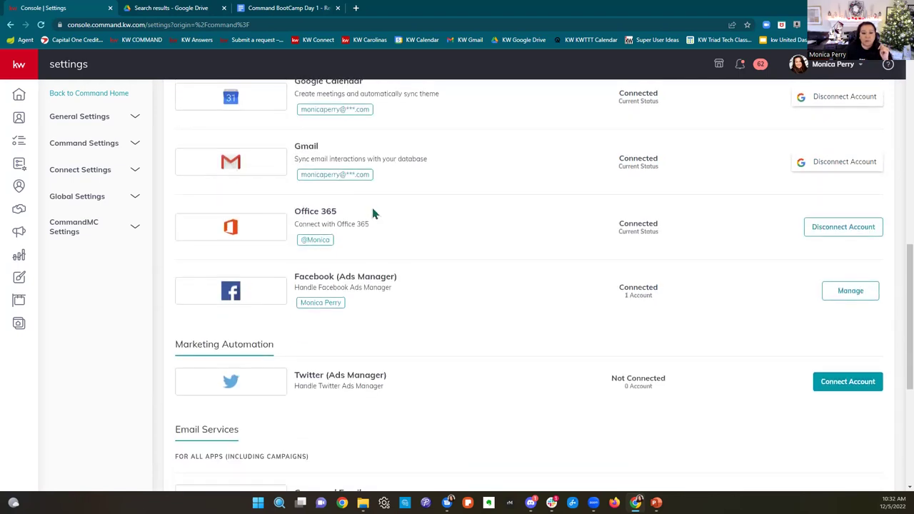
scroll(621, 249, "down", 4)
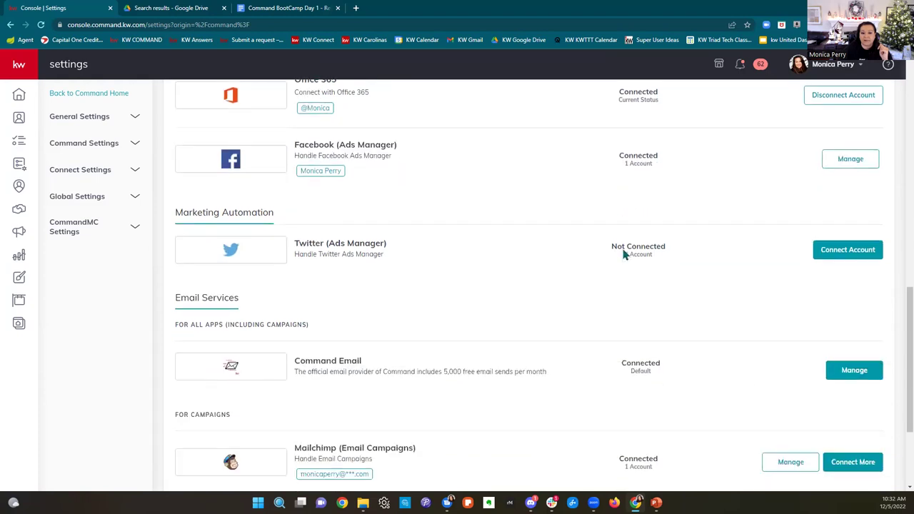
scroll(603, 261, "up", 6)
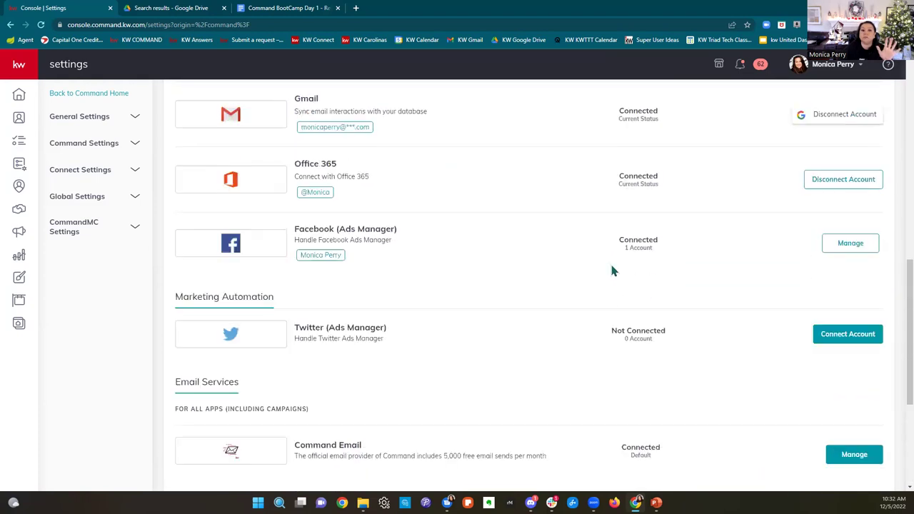
scroll(612, 265, "up", 4)
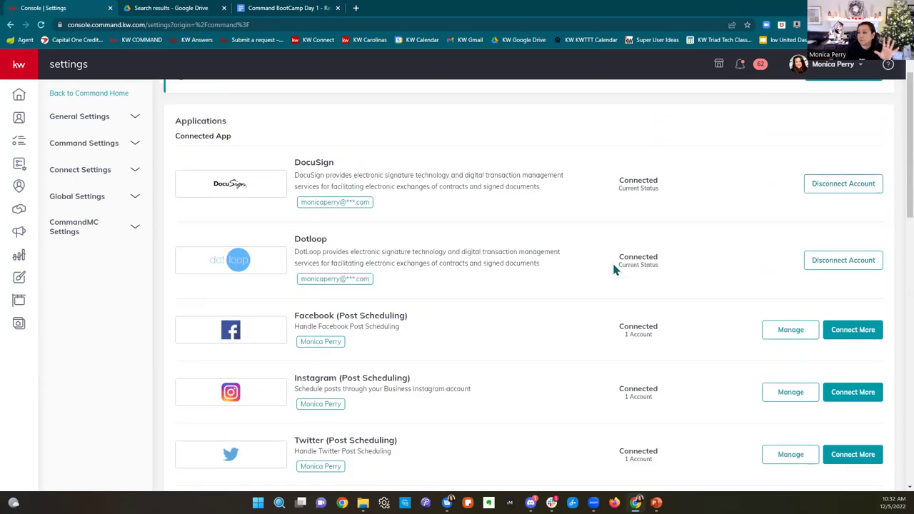
scroll(612, 265, "down", 3)
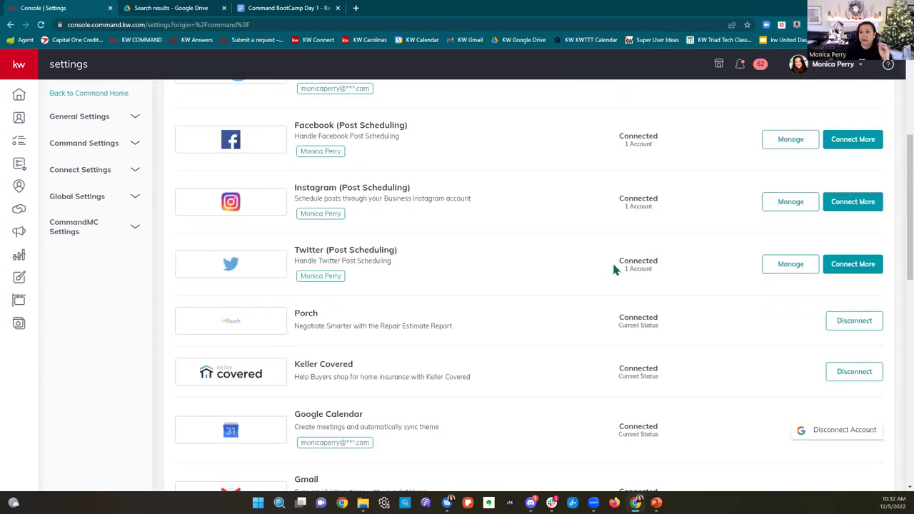
scroll(612, 268, "down", 1)
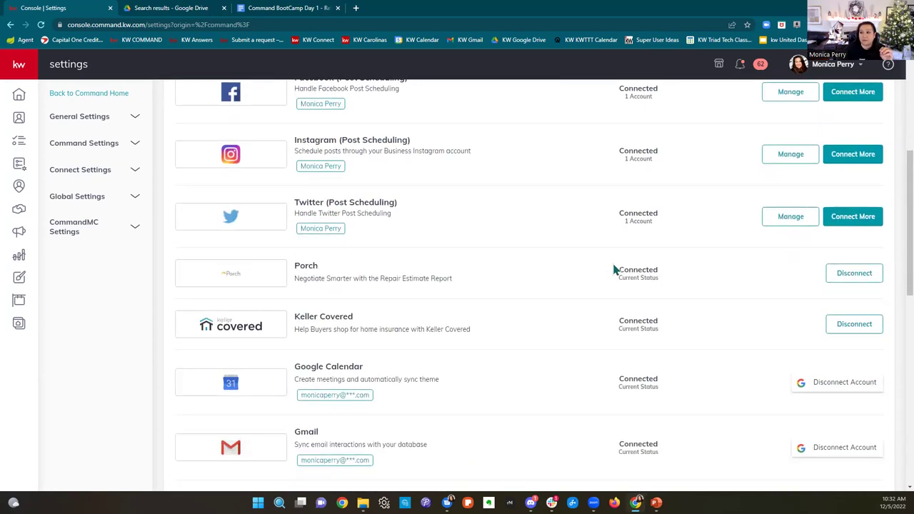
scroll(614, 269, "down", 6)
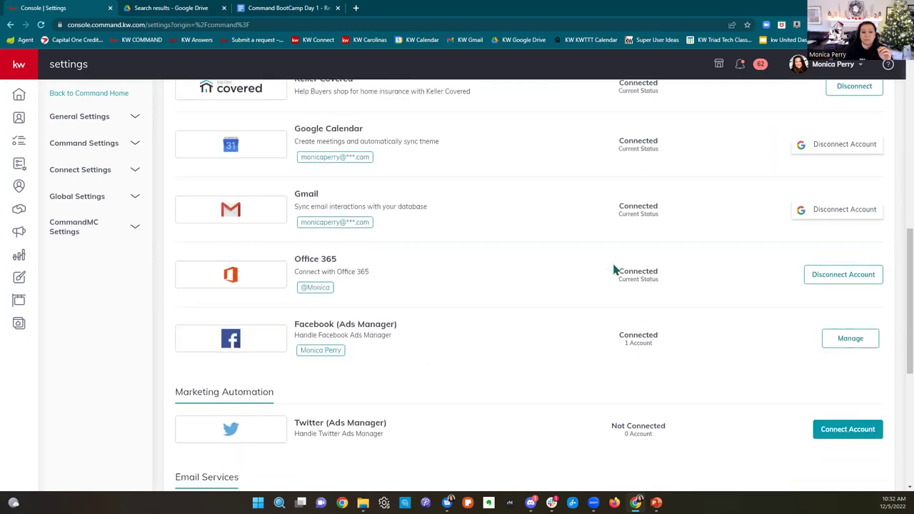
scroll(614, 269, "down", 3)
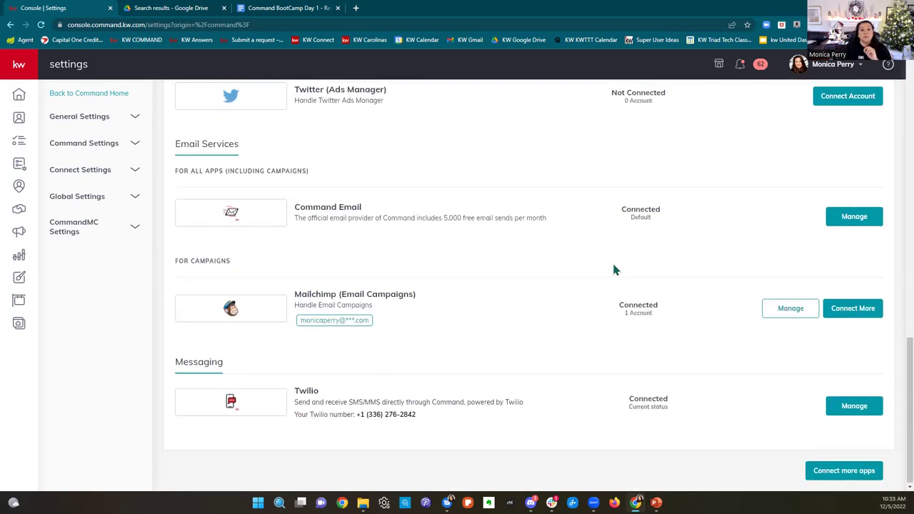
Step: Highlight the Command Email description and its 5,000 free email sends per month allowance
left_click_drag(296, 217, 532, 233)
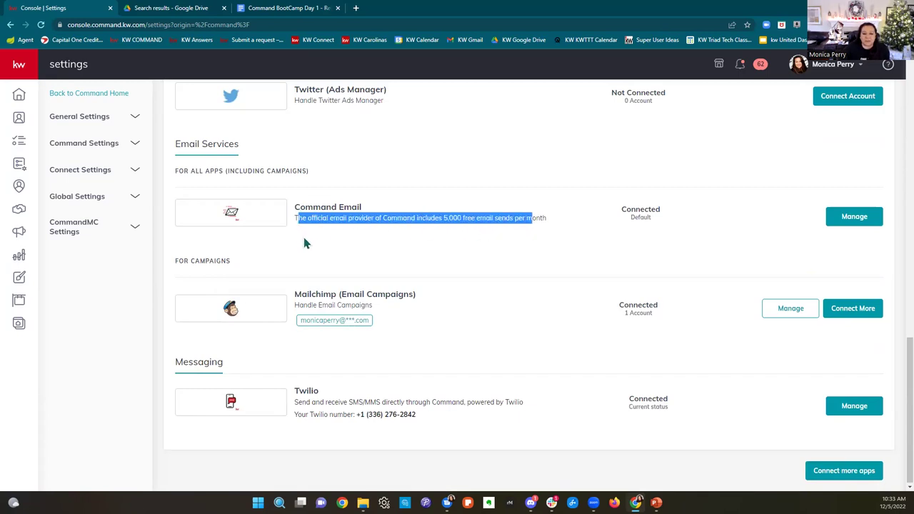
left_click(511, 259)
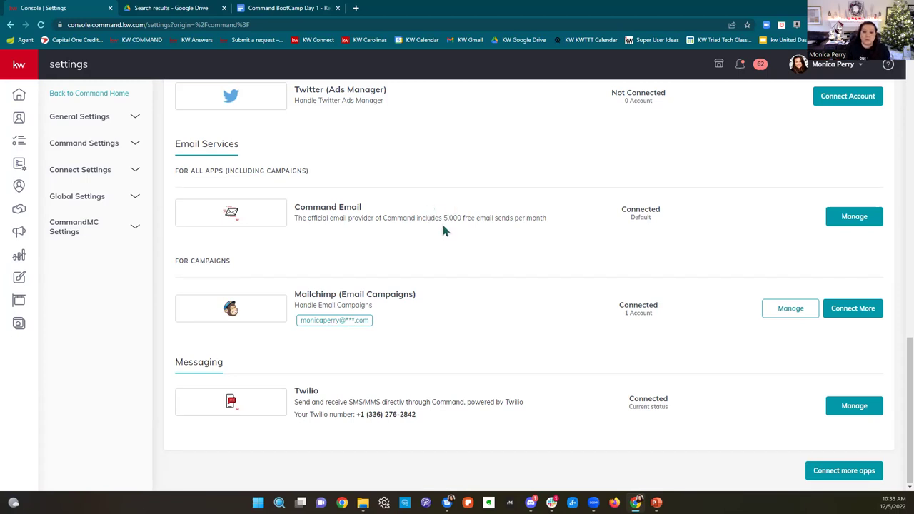
left_click_drag(442, 218, 547, 227)
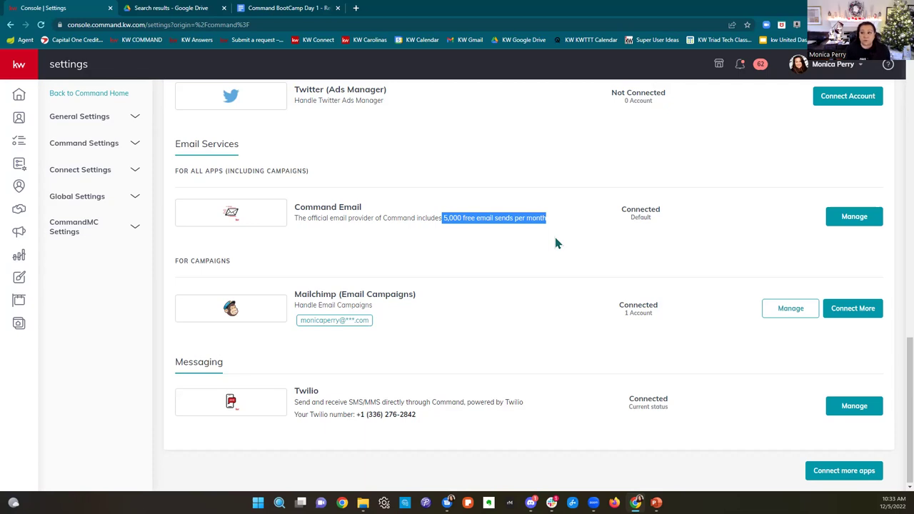
left_click(418, 268)
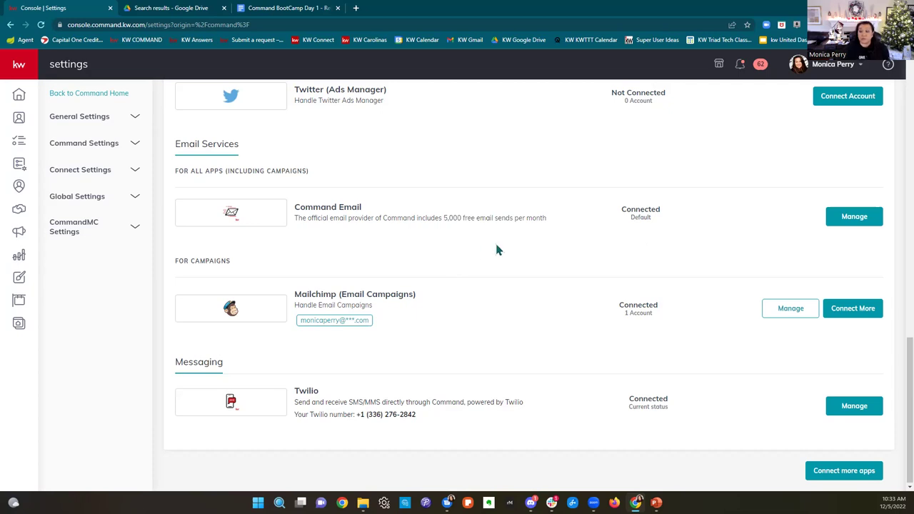
left_click(862, 223)
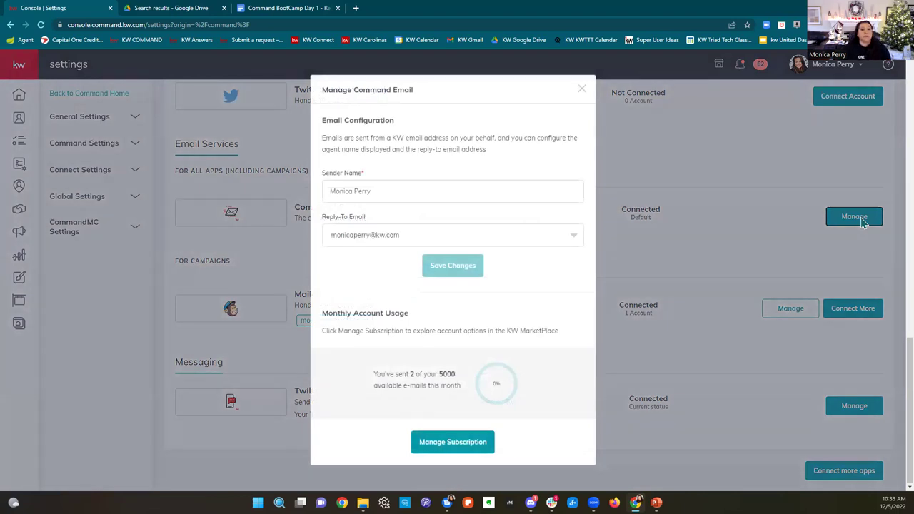
left_click(392, 194)
left_click_drag(391, 194, 323, 193)
left_click(421, 192)
left_click_drag(429, 191, 325, 191)
left_click(390, 189)
left_click(335, 281)
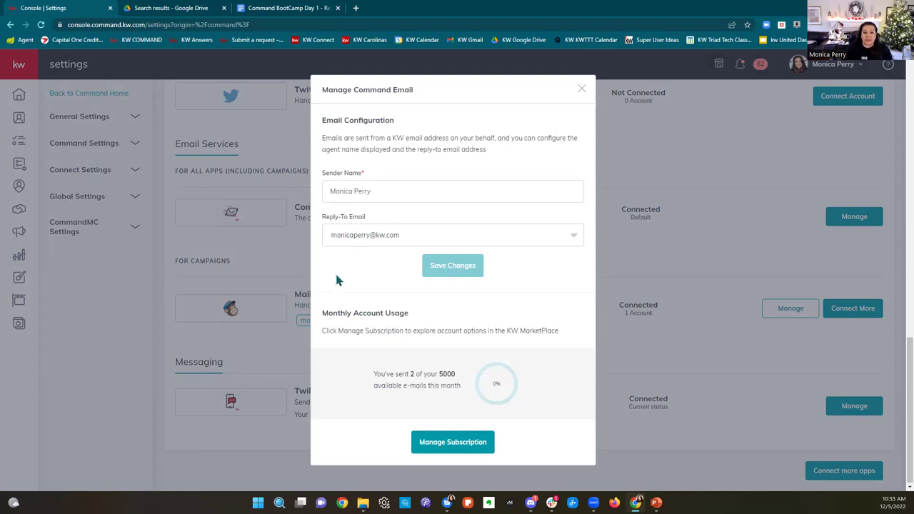
left_click(424, 240)
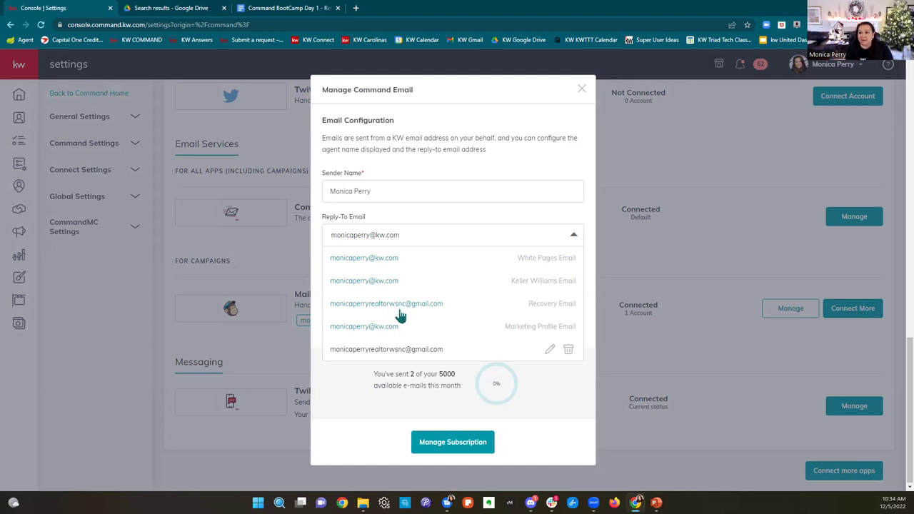
left_click(387, 212)
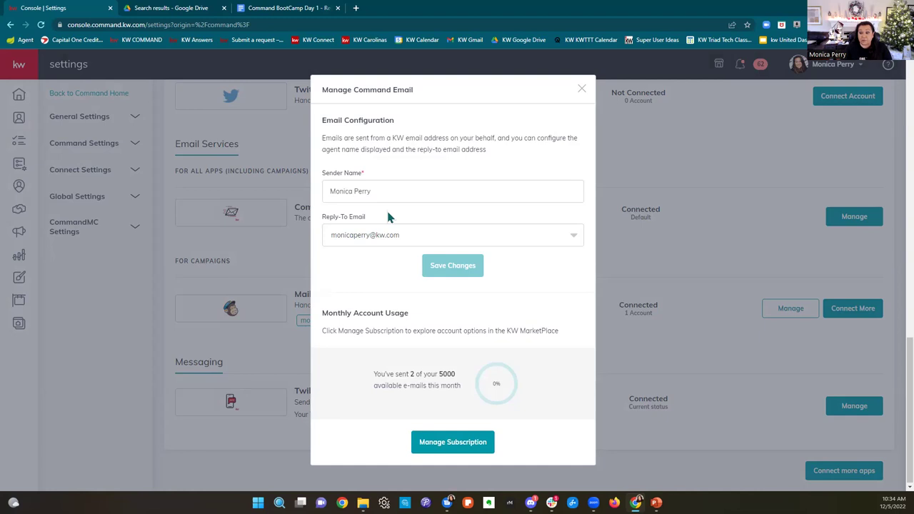
left_click(580, 90)
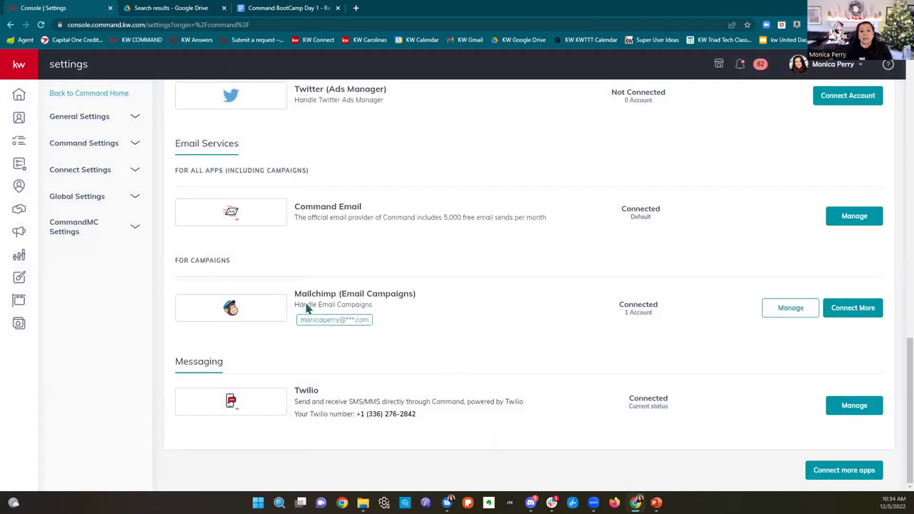
left_click_drag(297, 292, 452, 295)
left_click(467, 325)
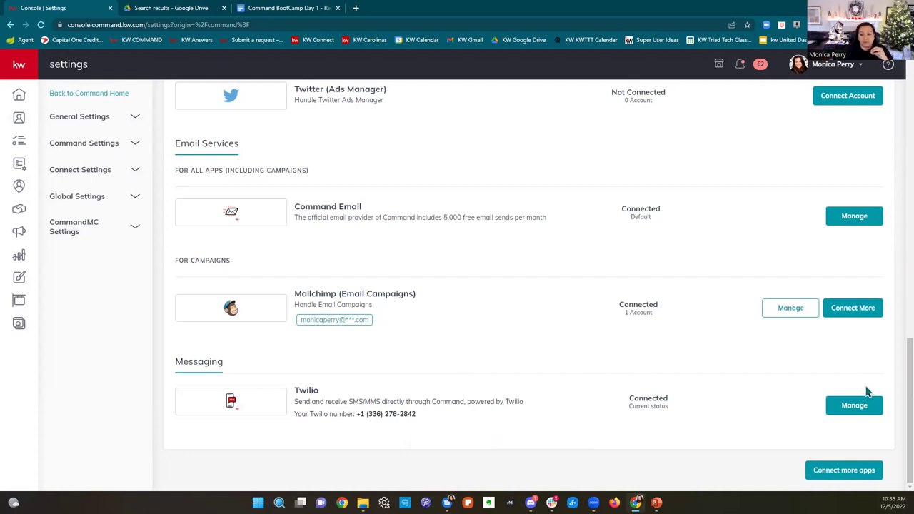
left_click_drag(294, 392, 428, 432)
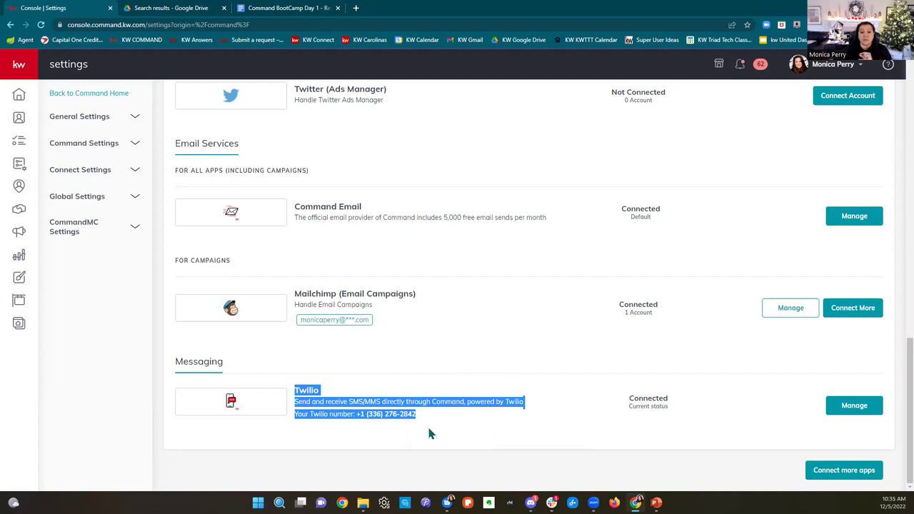
left_click(429, 432)
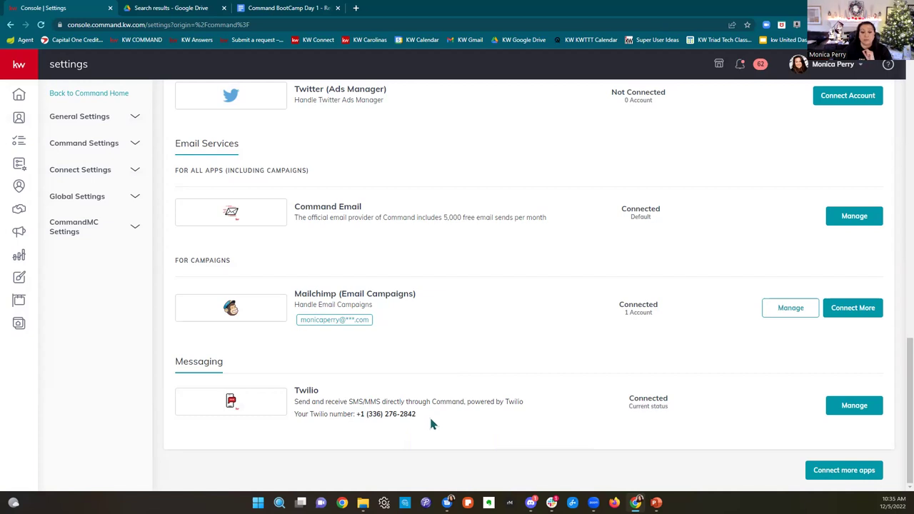
left_click_drag(432, 422, 295, 385)
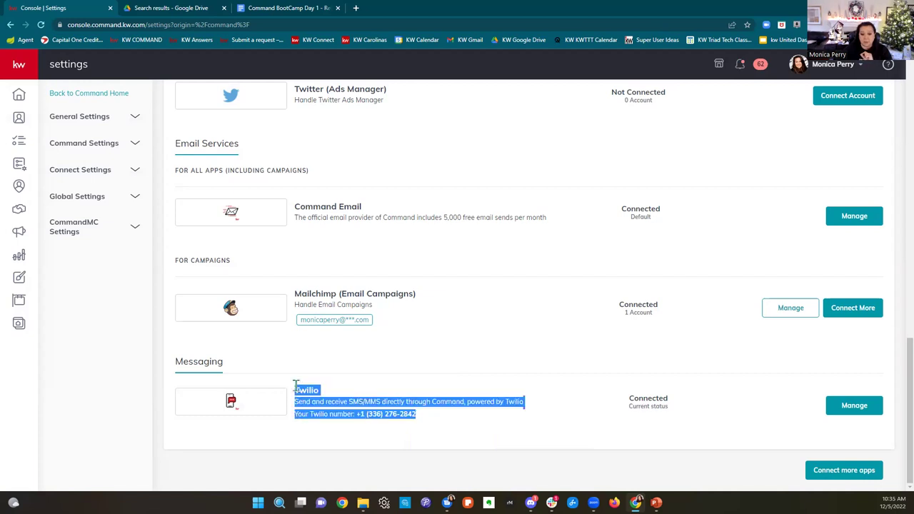
left_click(488, 426)
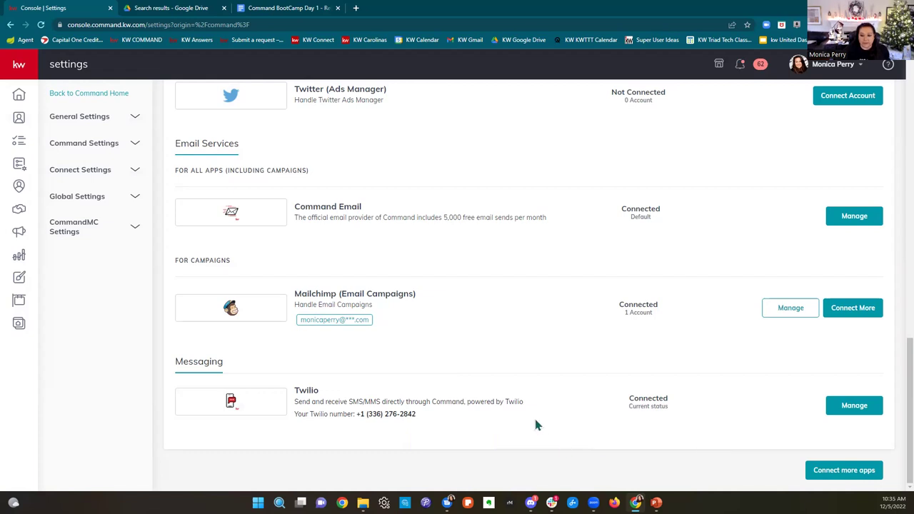
left_click_drag(352, 414, 435, 417)
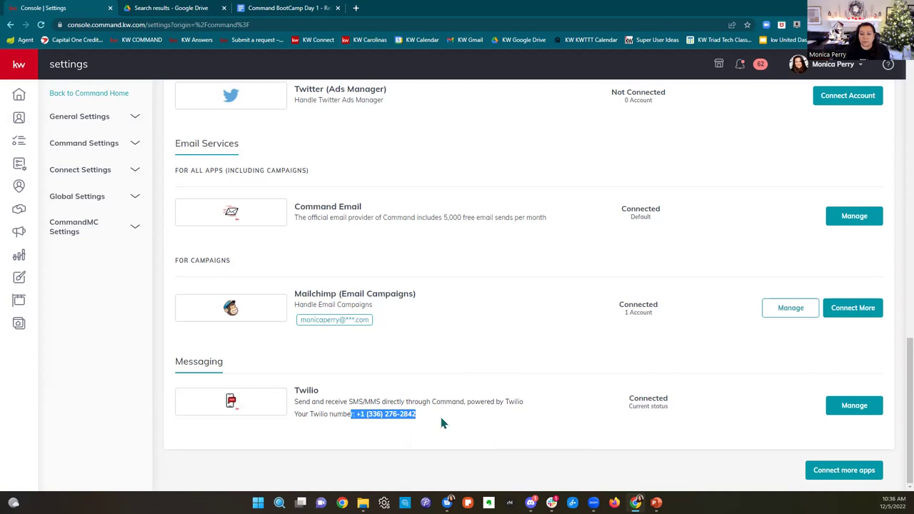
left_click(441, 423)
left_click_drag(441, 423, 359, 414)
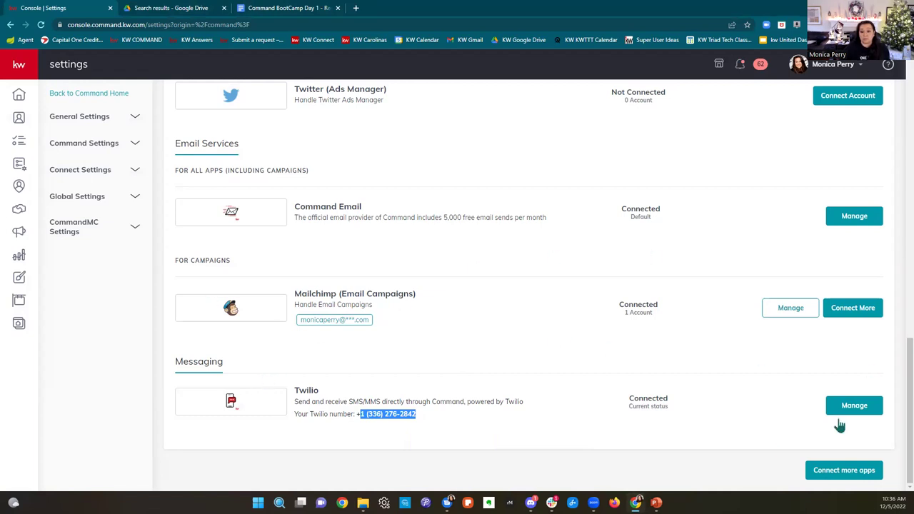
left_click(120, 277)
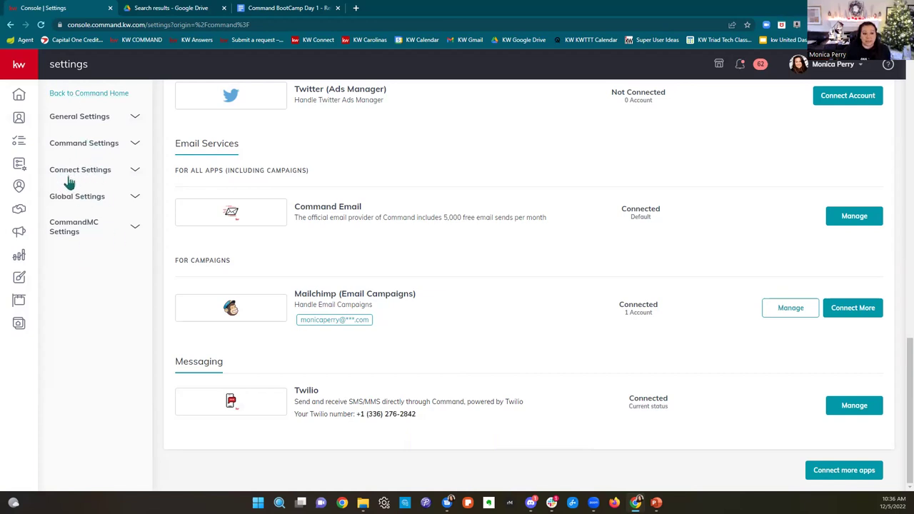
Step: Expand Connect Settings in the sidebar and go to Marketing Profile
left_click(99, 177)
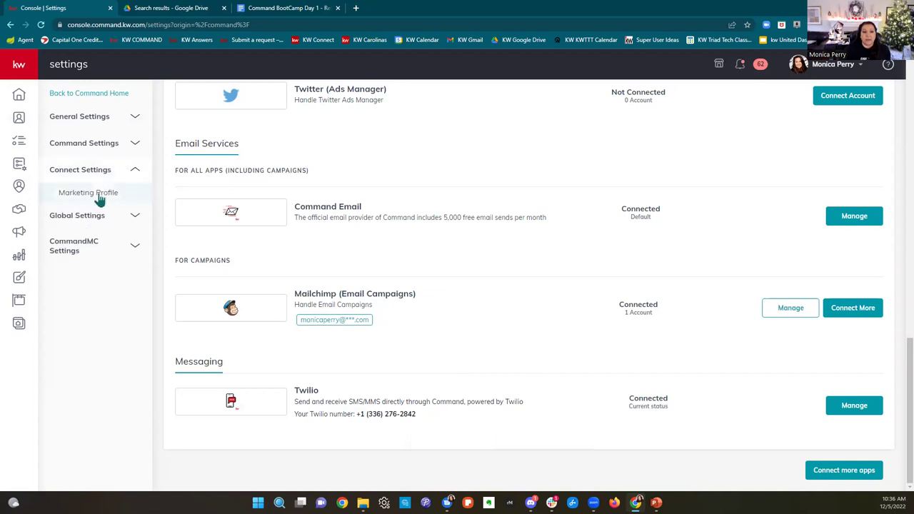
left_click(99, 198)
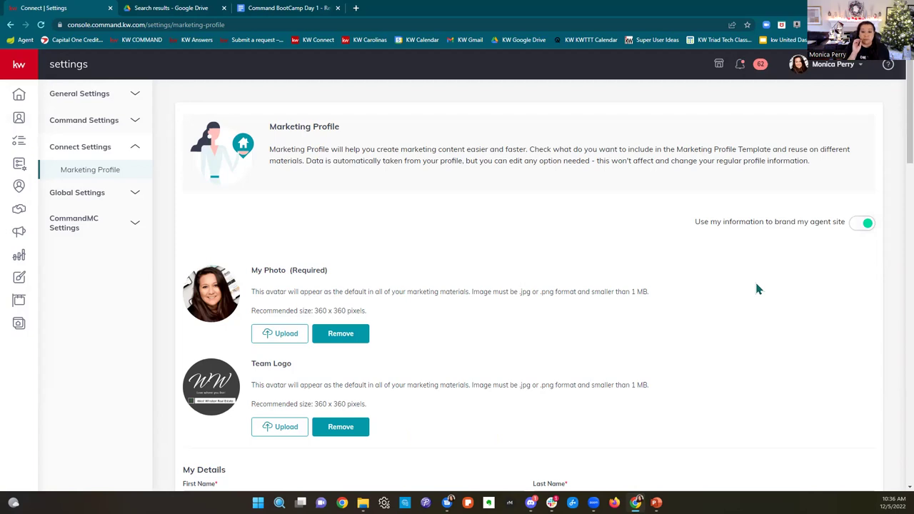
left_click(355, 8)
type("monica")
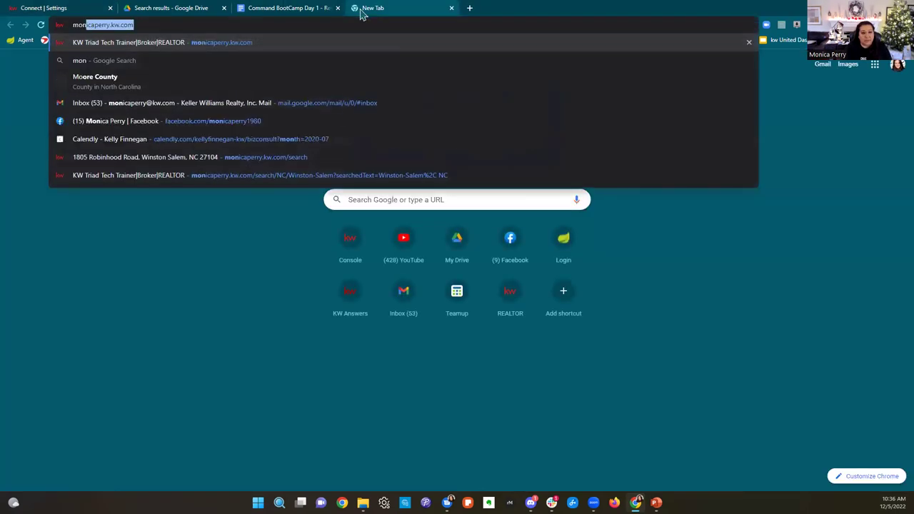
key("Return")
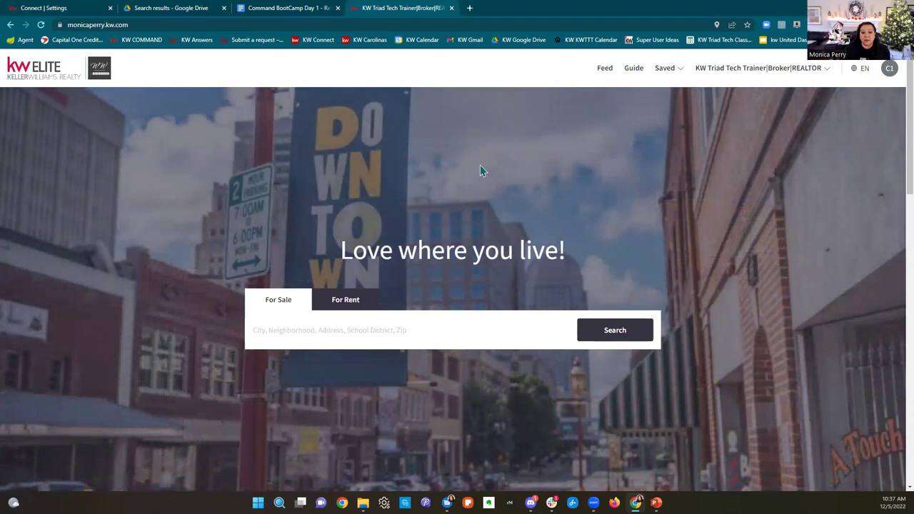
scroll(480, 169, "down", 6)
scroll(621, 218, "down", 1)
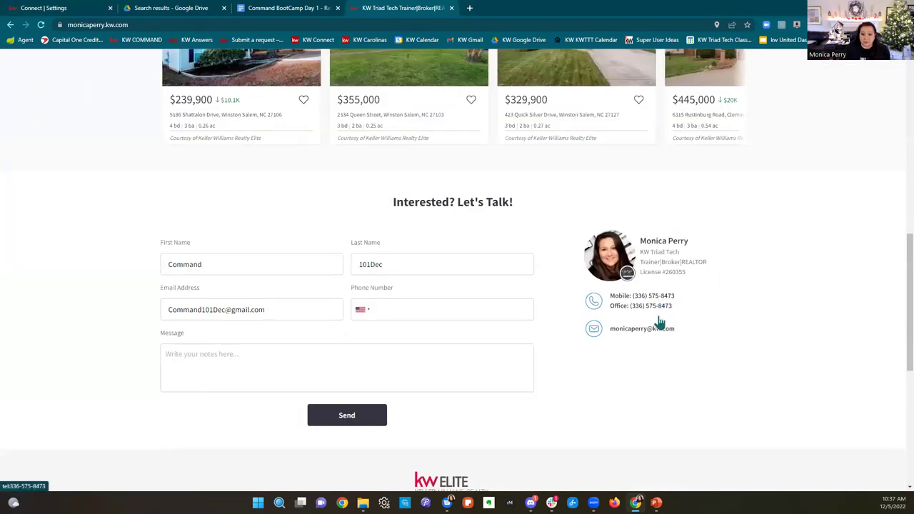
scroll(557, 315, "down", 4)
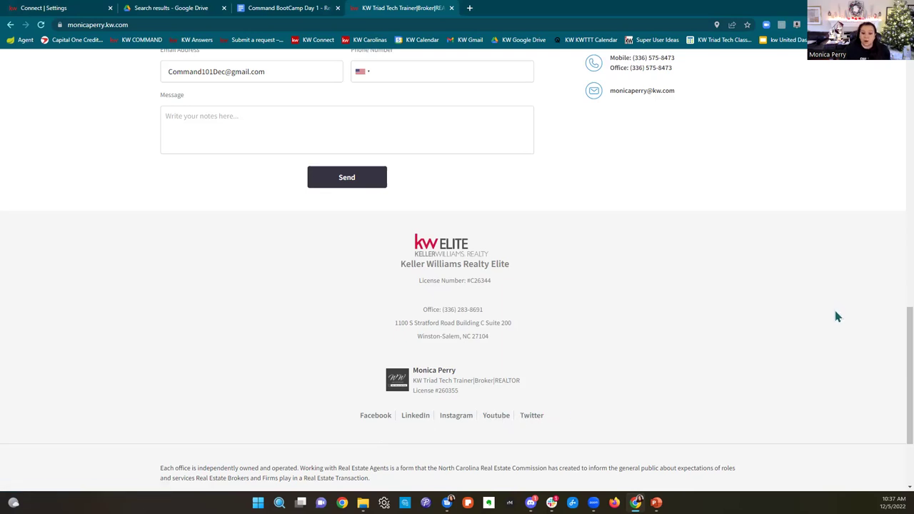
scroll(832, 303, "up", 15)
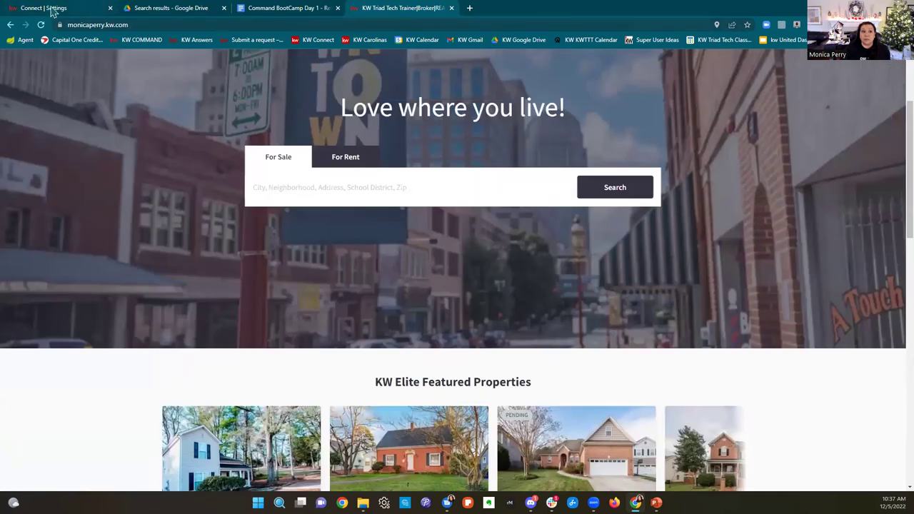
left_click(55, 9)
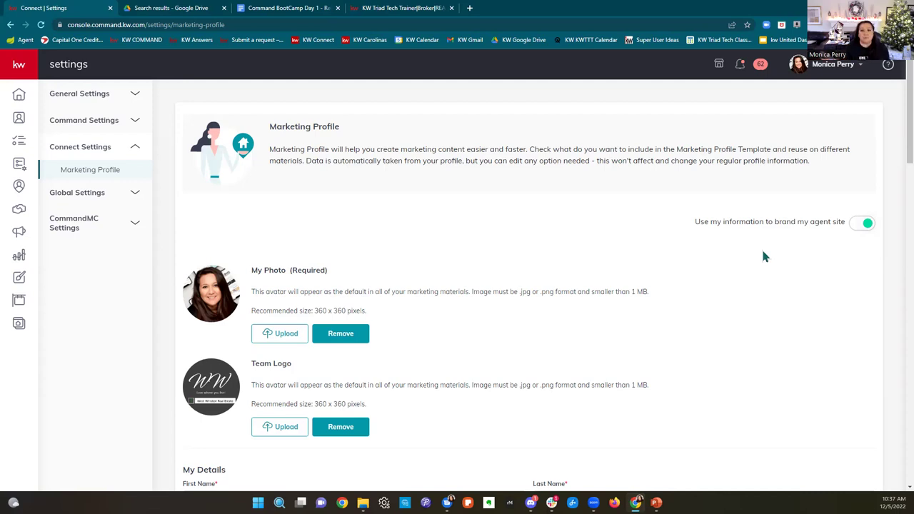
Step: Close the agent website tab and load kw.com in a new tab
left_click(451, 8)
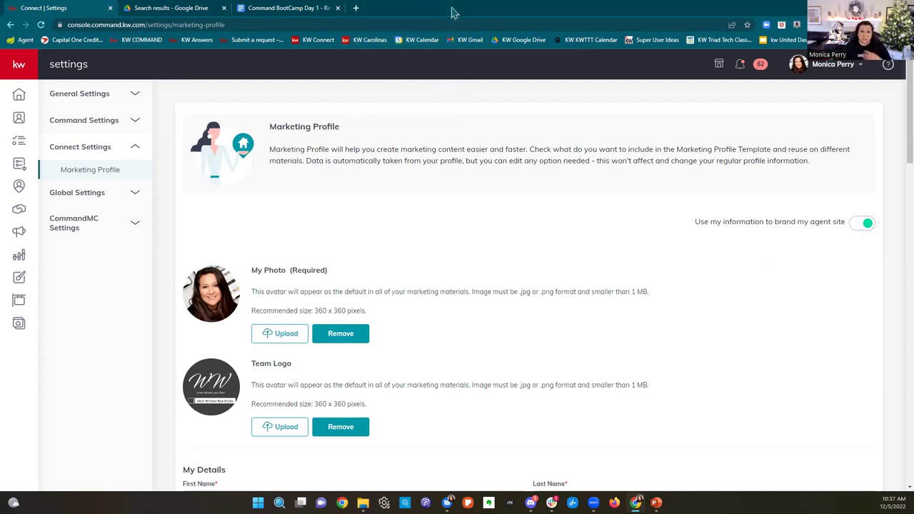
left_click(356, 8)
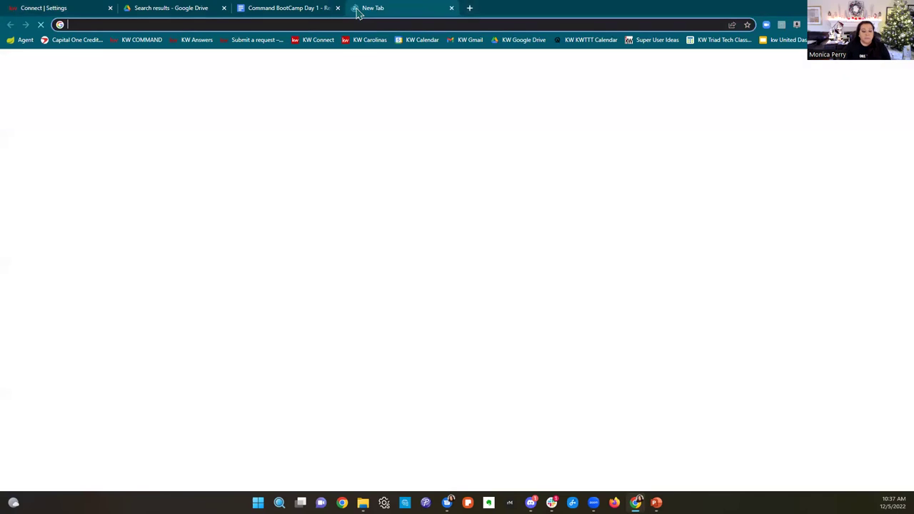
type("kw.")
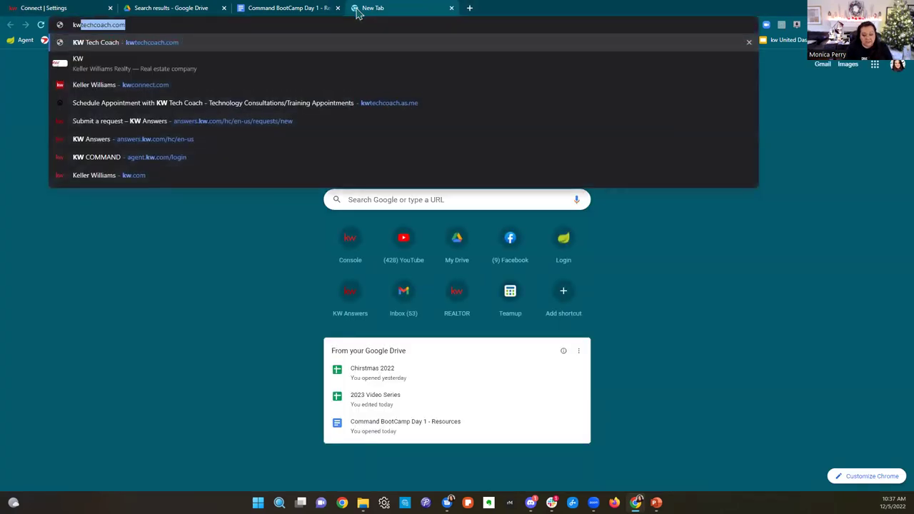
type("com")
key("Return")
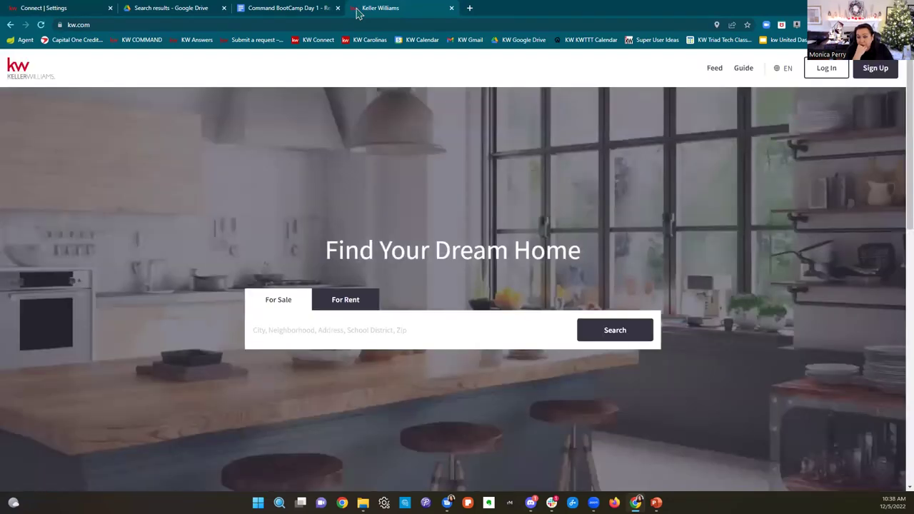
Step: Search kw.com's Find an Agent page for agents in Winston-Salem, NC
left_click(750, 75)
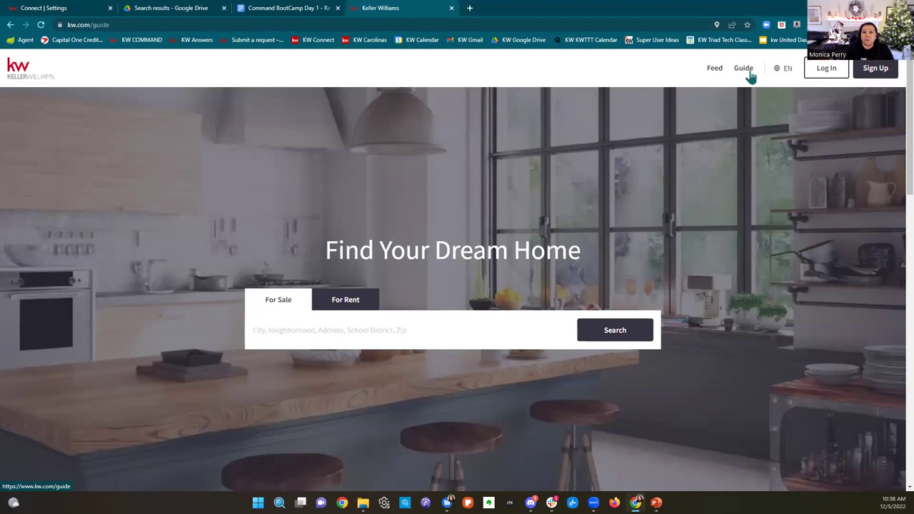
left_click(483, 253)
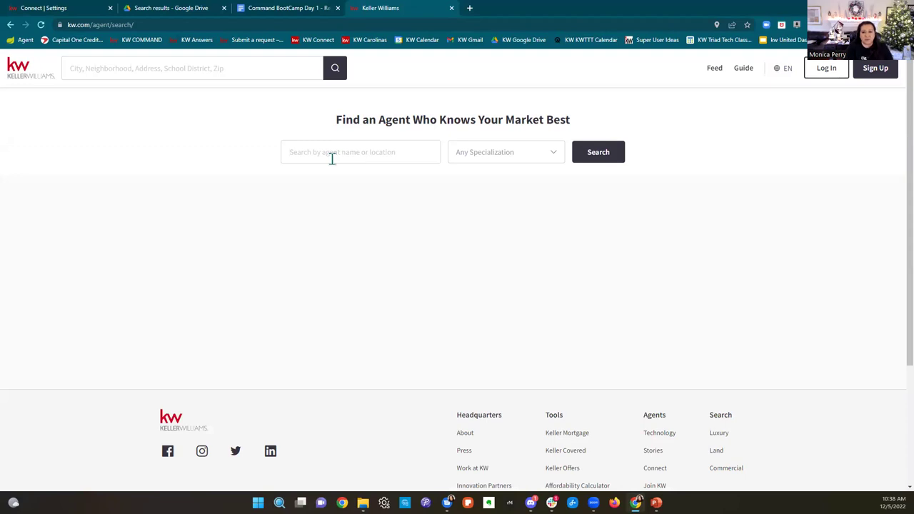
type("win")
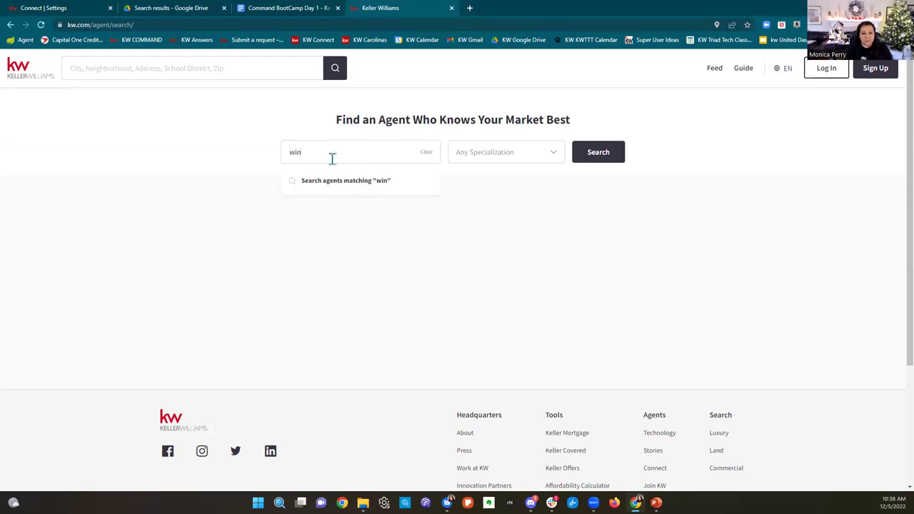
type("ston-salem")
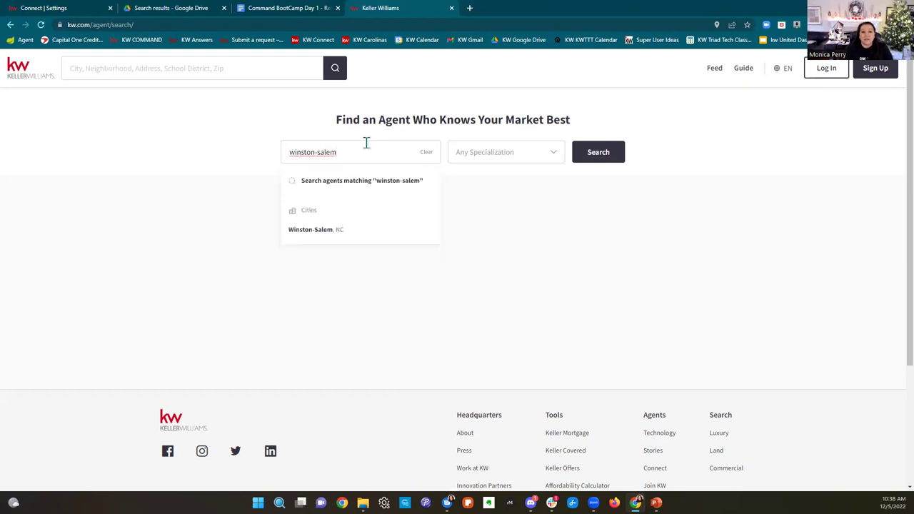
left_click(334, 232)
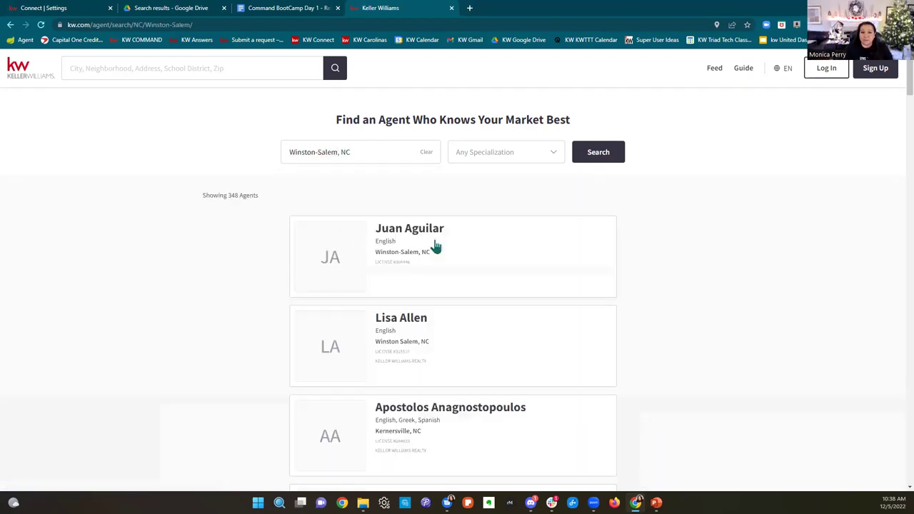
Step: Scroll through the Winston-Salem agent results, then close that tab
scroll(606, 314, "down", 15)
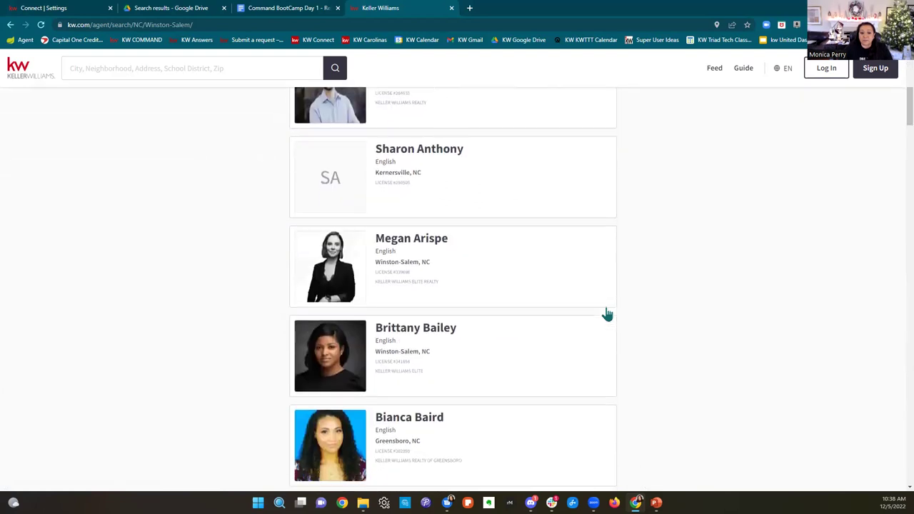
scroll(606, 314, "down", 15)
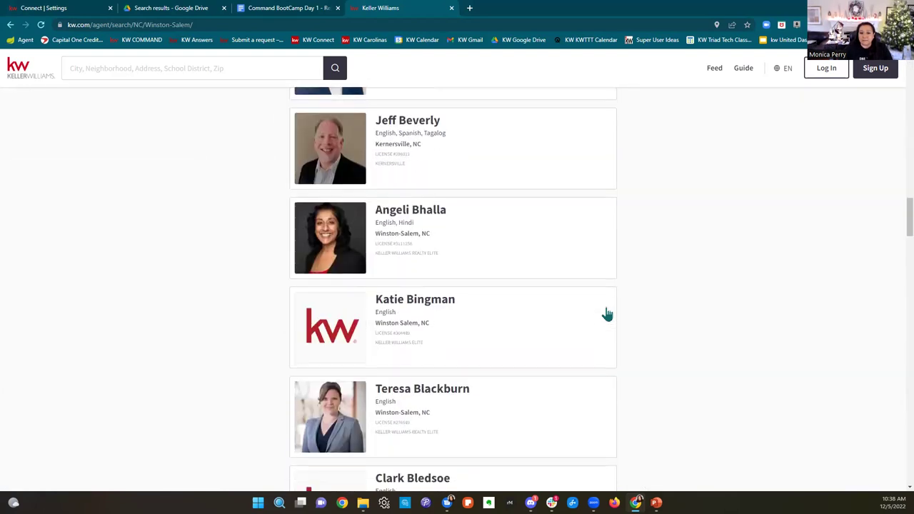
scroll(605, 314, "down", 15)
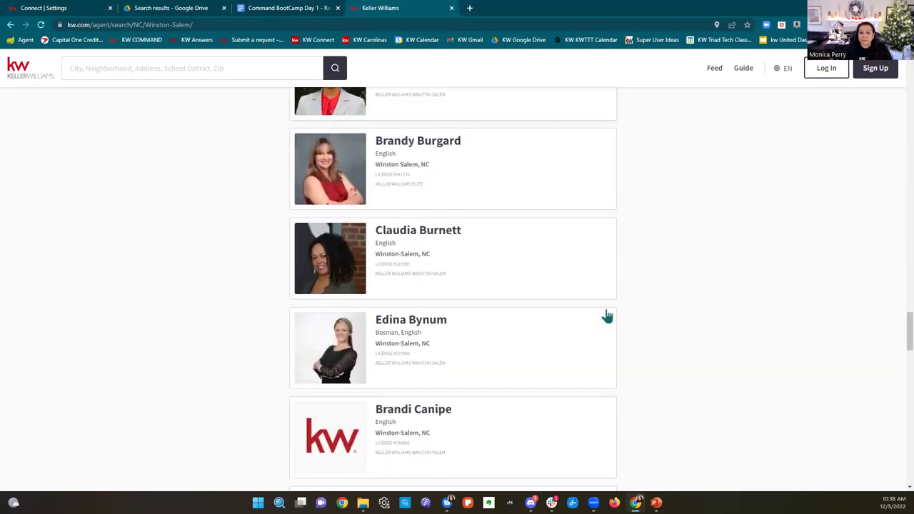
scroll(606, 317, "down", 15)
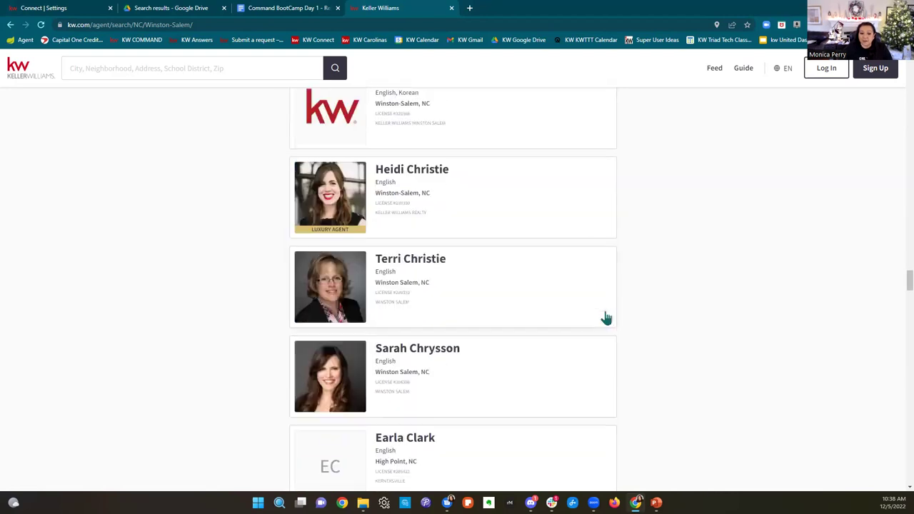
scroll(605, 317, "down", 12)
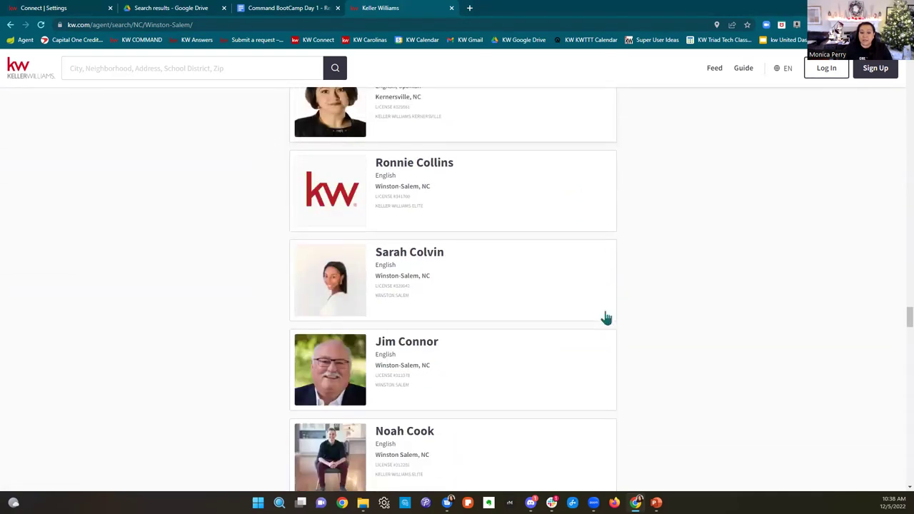
scroll(605, 317, "down", 8)
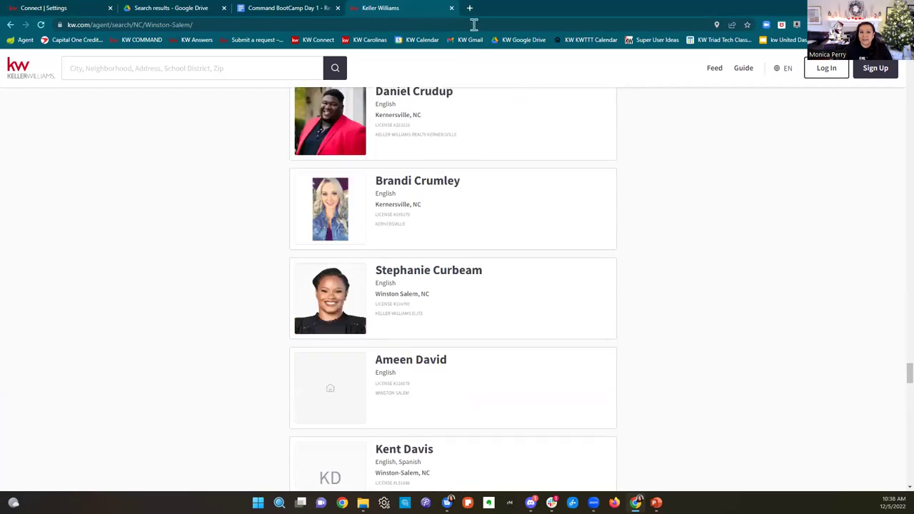
left_click(451, 8)
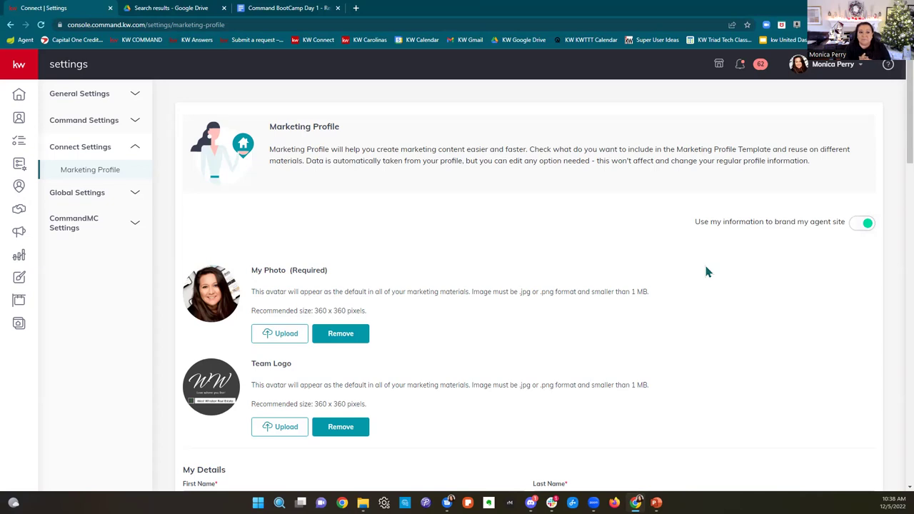
Step: Highlight the 'Use my information to brand my agent site' label, then open a new blank tab
scroll(710, 274, "down", 1)
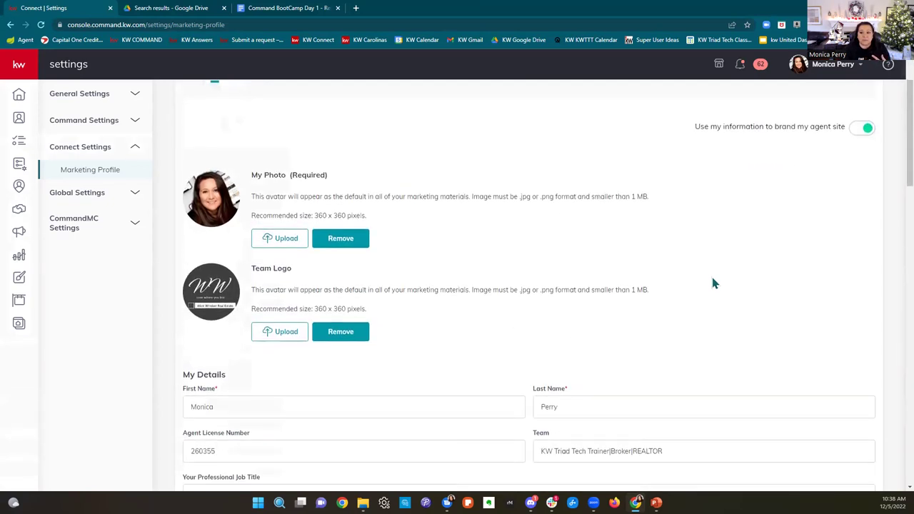
scroll(711, 284, "up", 1)
left_click_drag(694, 223, 859, 231)
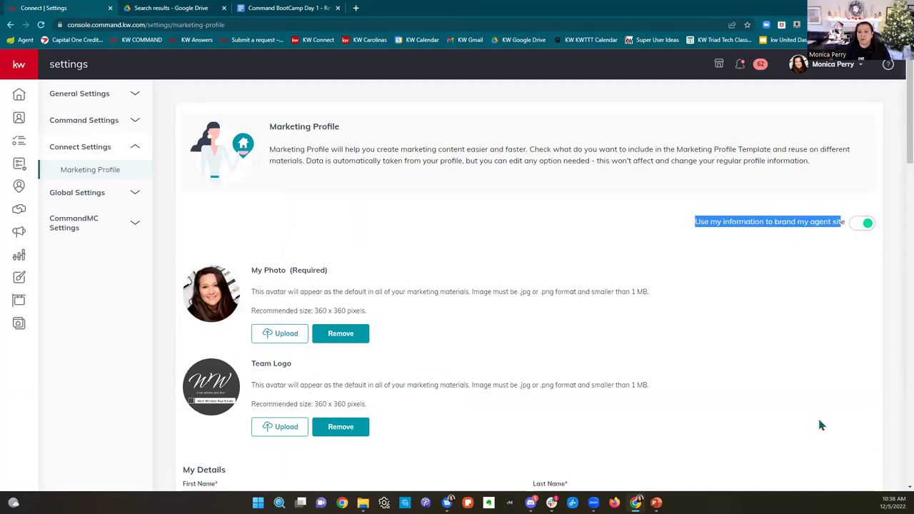
left_click(813, 389)
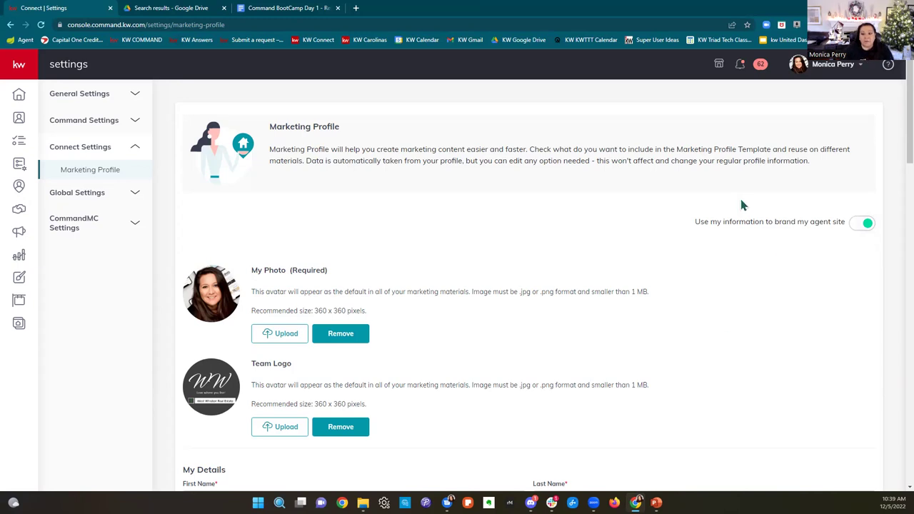
left_click_drag(699, 222, 802, 232)
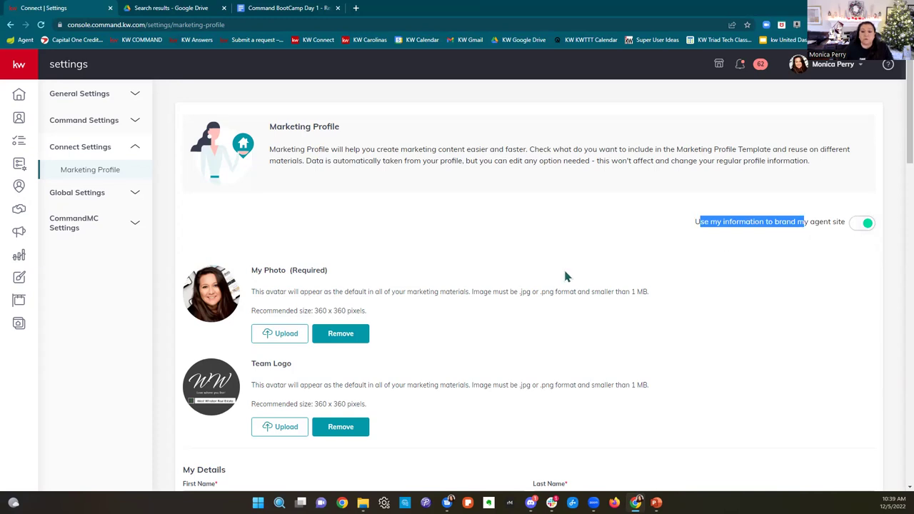
left_click(546, 239)
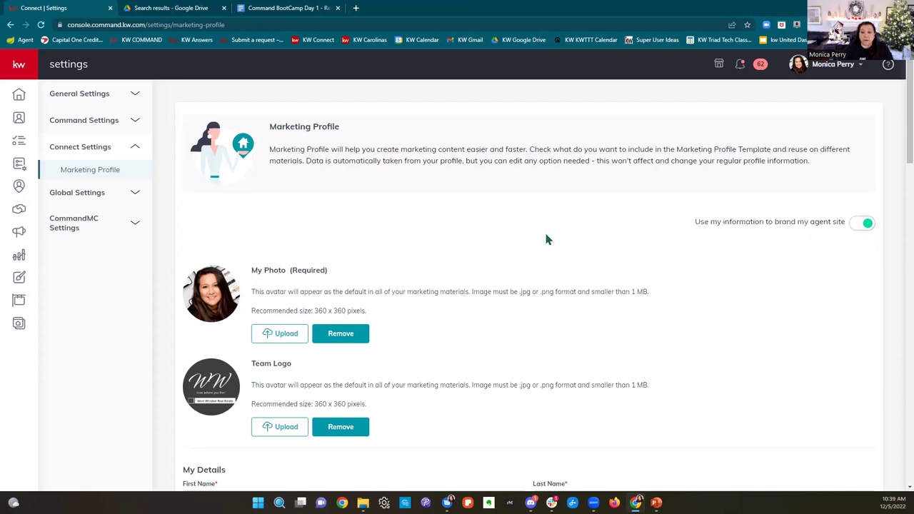
left_click(356, 8)
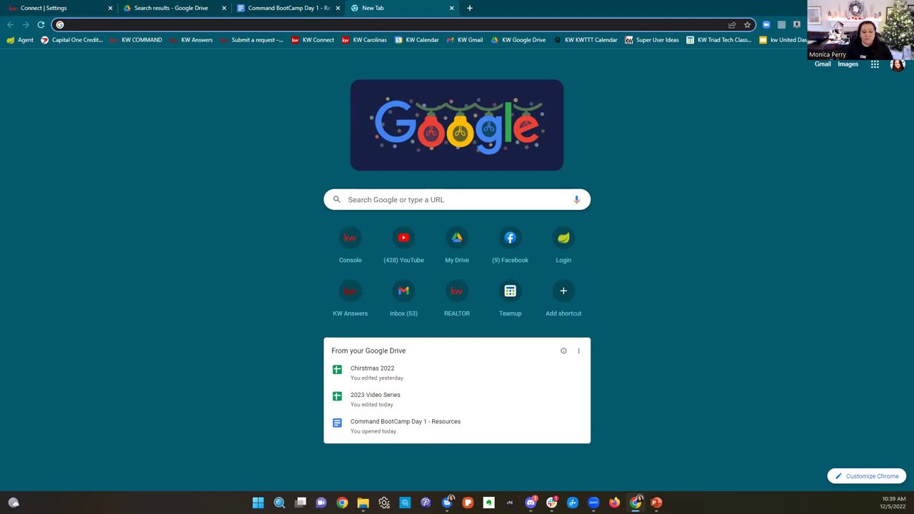
Step: Load the agent's kw.com website address in the new tab
type("monicaperry.kw.com")
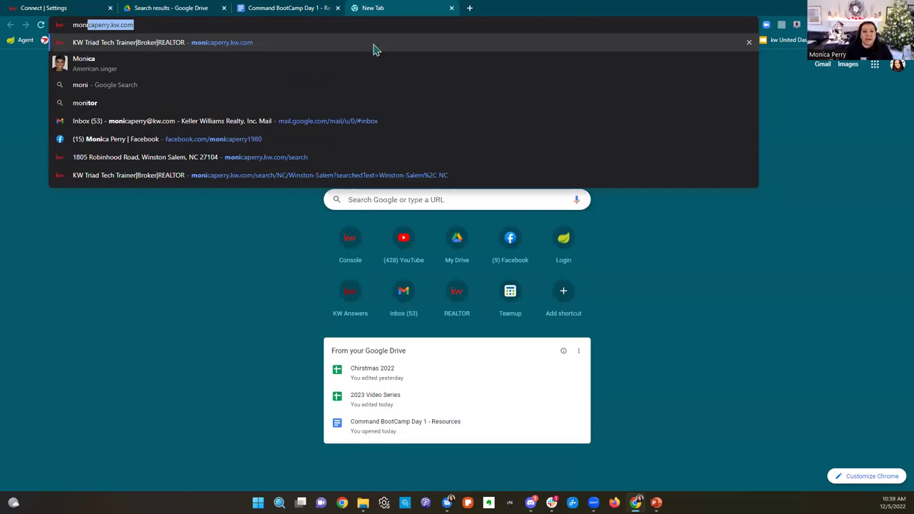
key("Right")
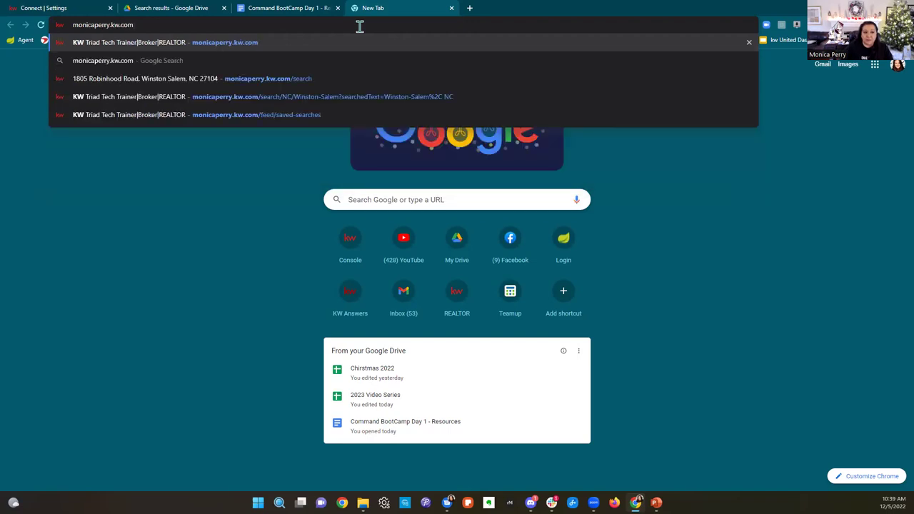
key("Return")
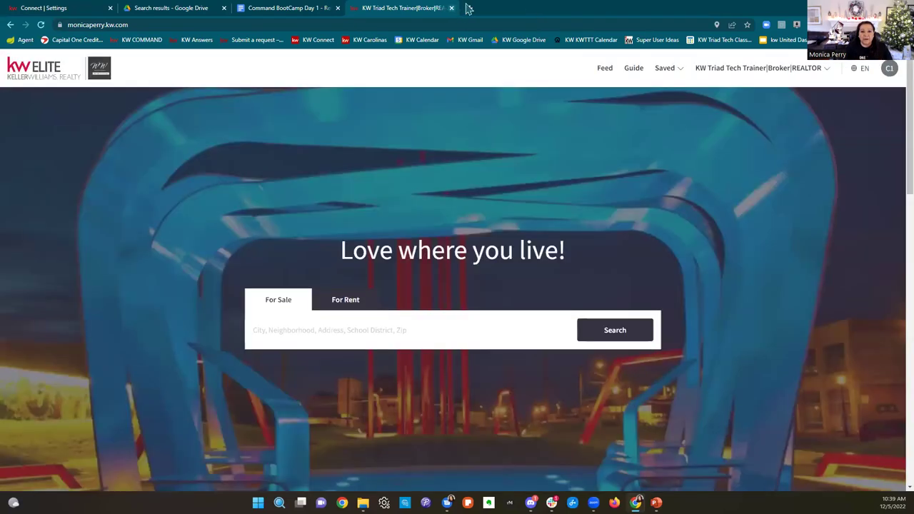
Step: Try the www version of the agent site in another tab, then close both tabs
left_click(468, 8)
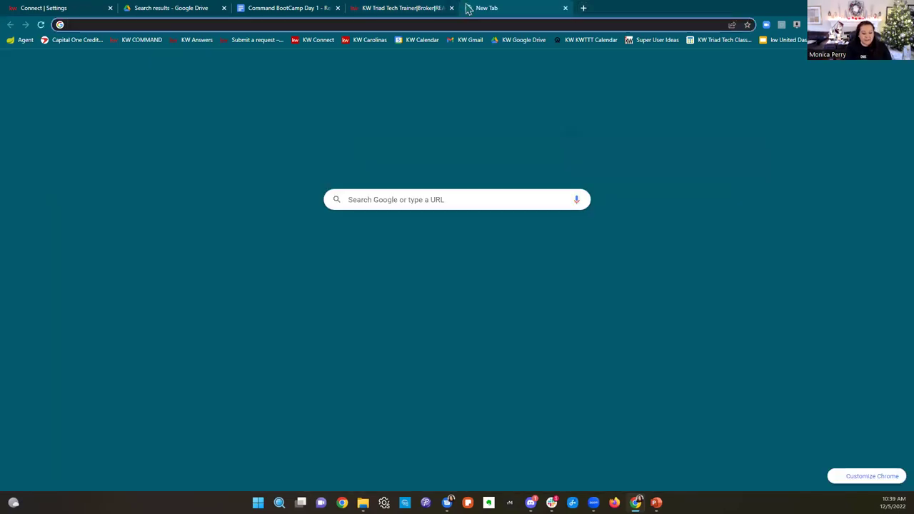
type("www.monicaperry")
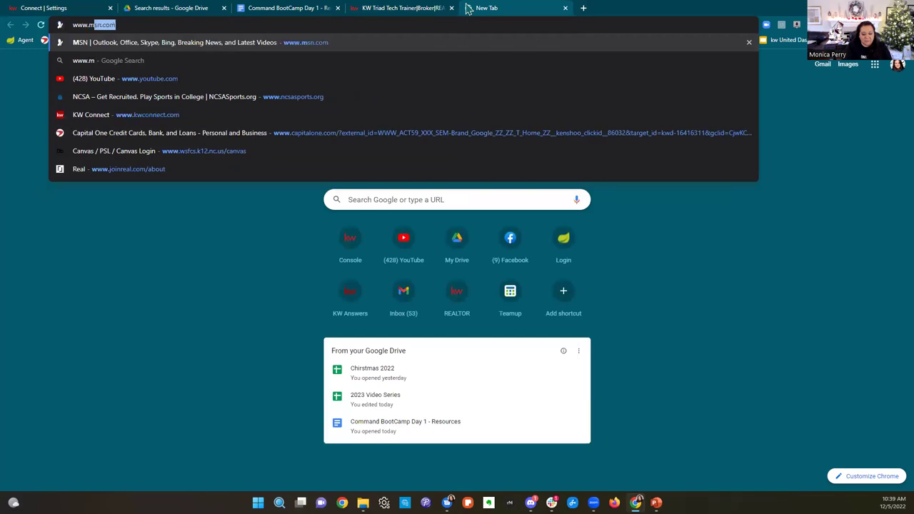
type(".kw.com")
key("Return")
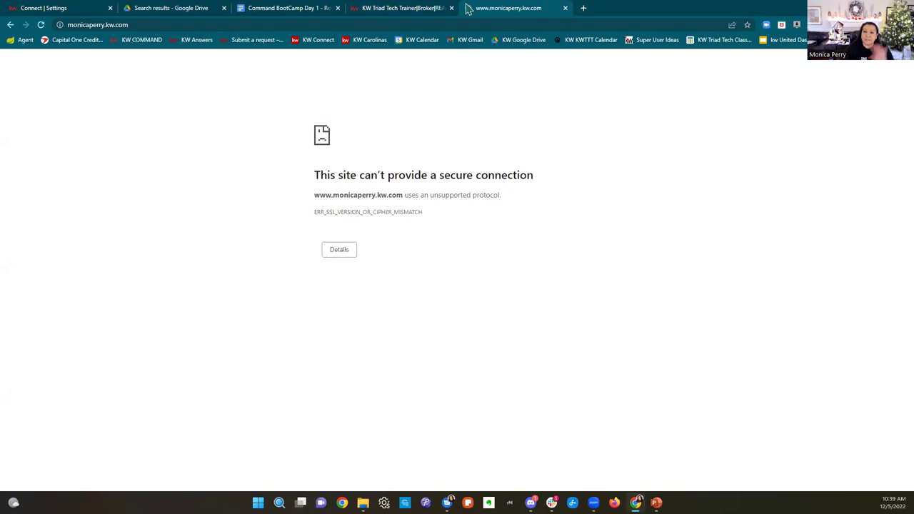
left_click(564, 9)
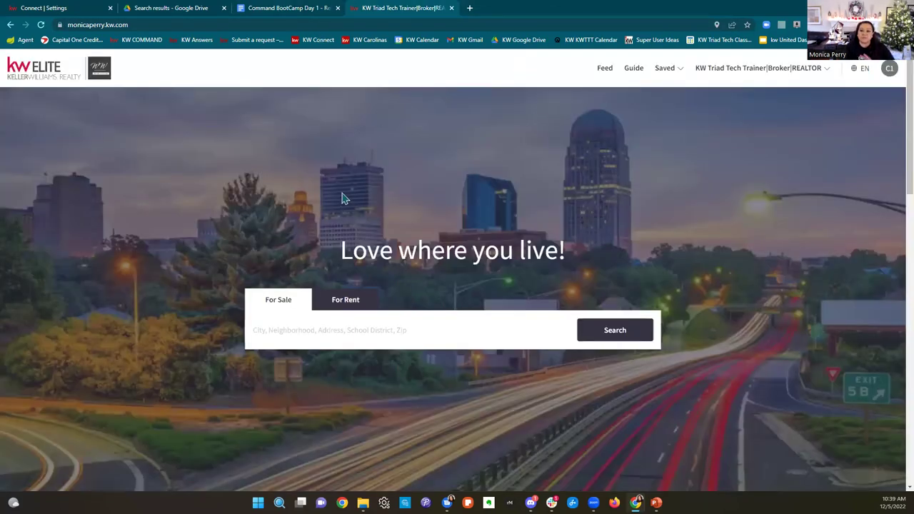
left_click(450, 8)
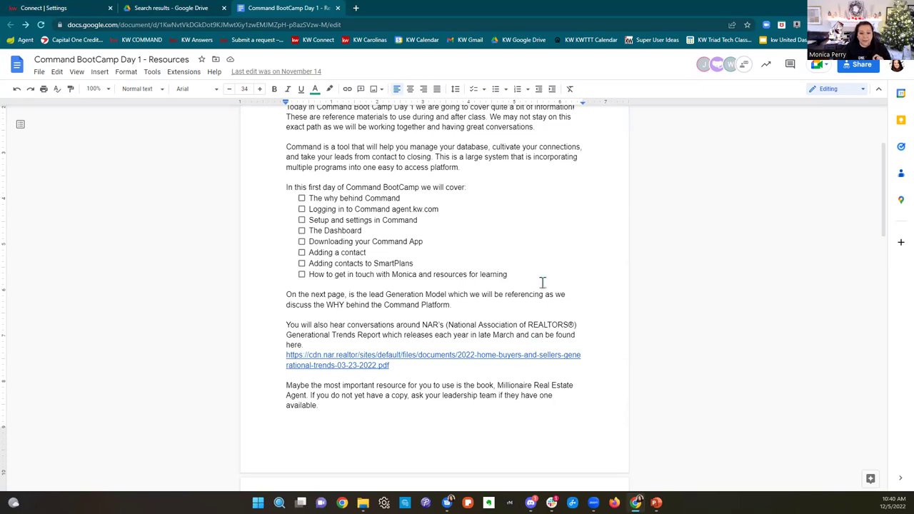
Step: Highlight the Download the Command App checklist items, then return to the Command settings tab
scroll(540, 281, "down", 5)
scroll(543, 282, "down", 15)
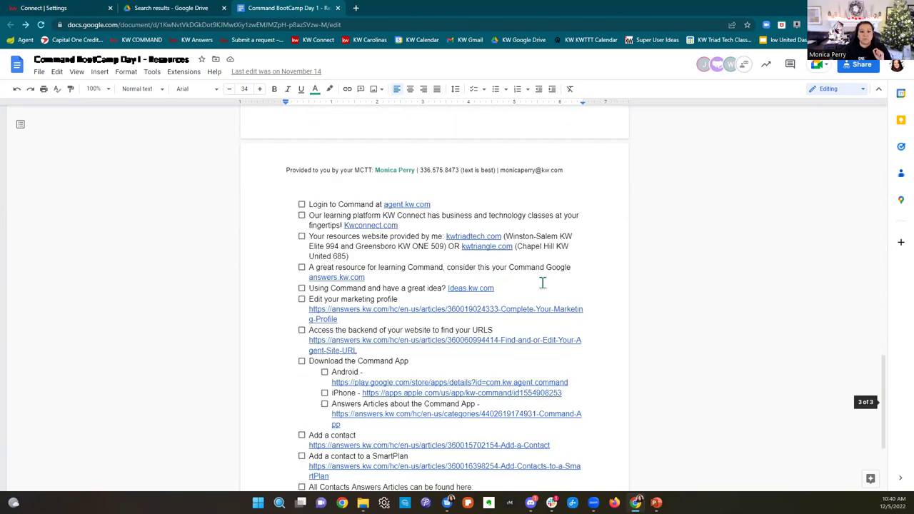
left_click_drag(309, 201, 573, 264)
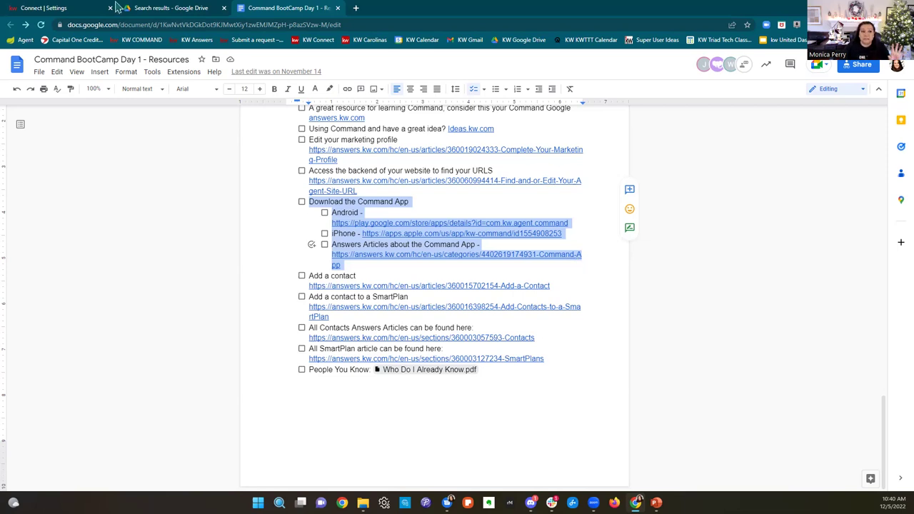
left_click(47, 8)
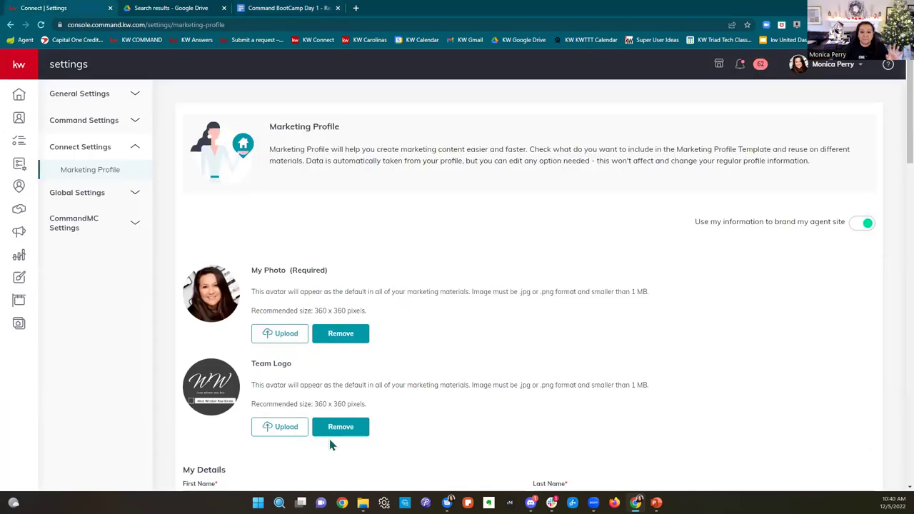
Step: Go to the Command home dashboard, glancing briefly at the BootCamp resources document
left_click(17, 97)
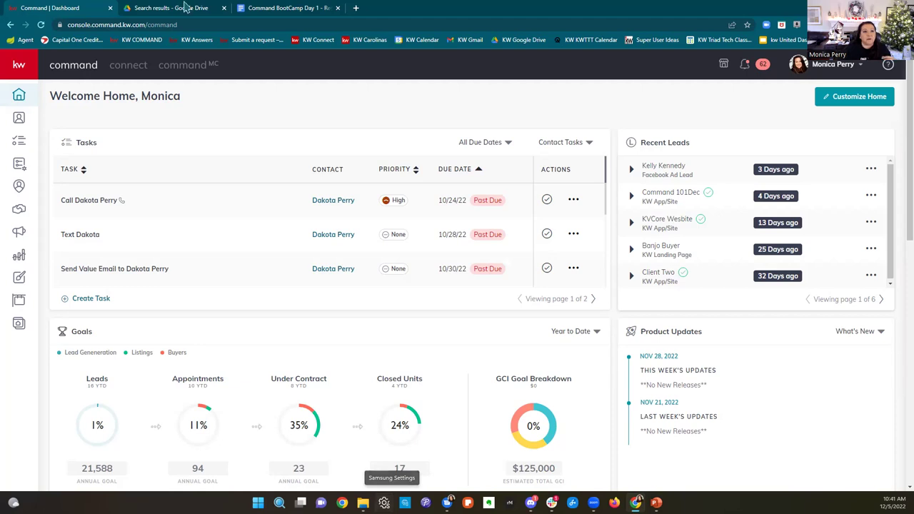
left_click(291, 9)
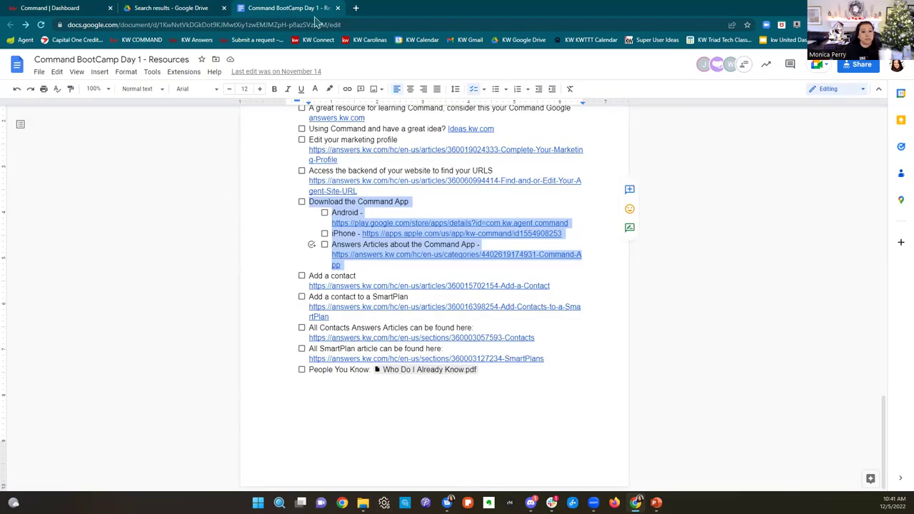
left_click(49, 9)
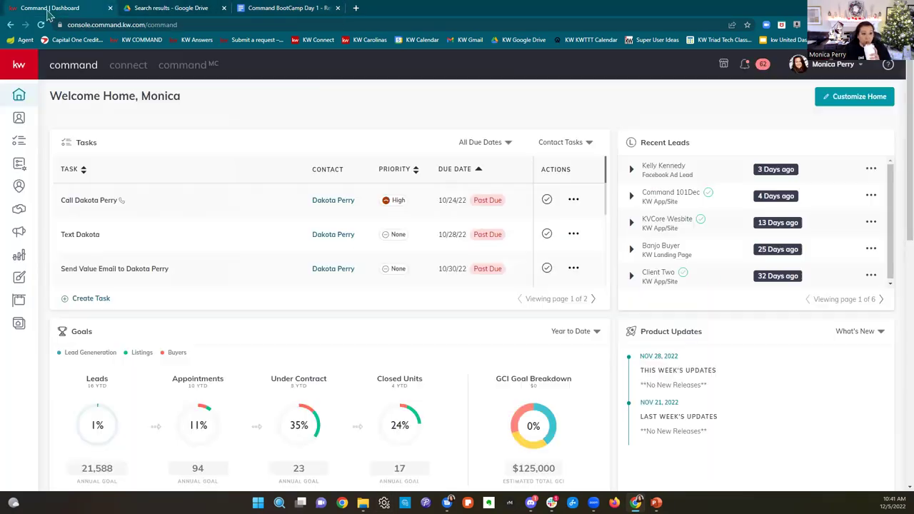
Step: Open the Contacts list of 1,679 contacts and browse the saved SmartViews dropdown
left_click(22, 125)
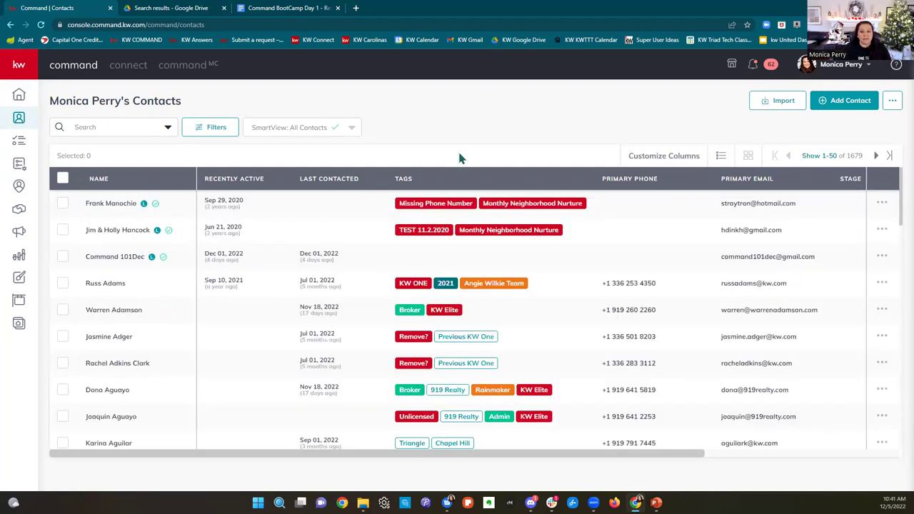
left_click(318, 131)
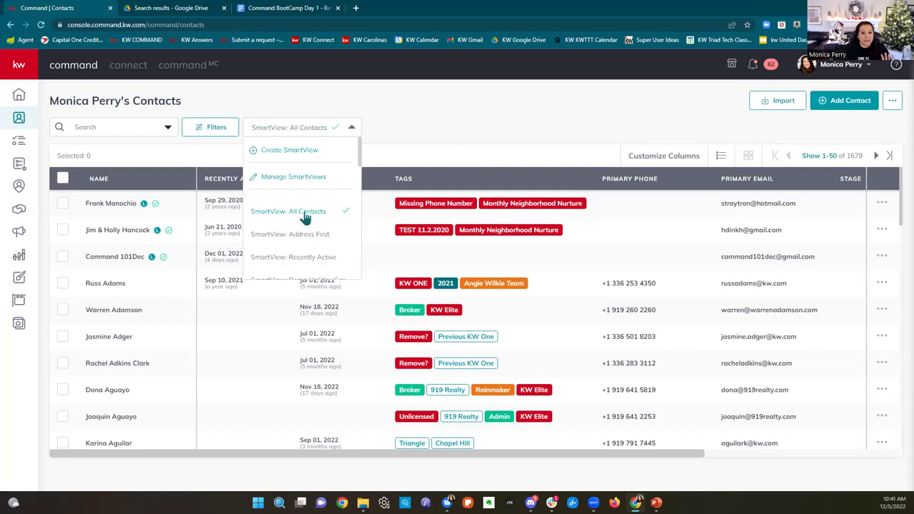
scroll(322, 211, "down", 3)
scroll(320, 206, "down", 3)
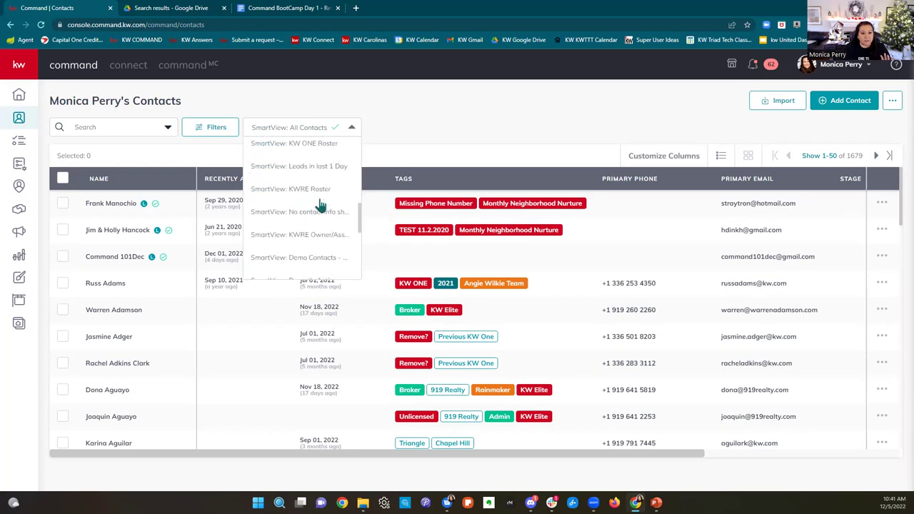
Step: Apply the Demo Contacts SmartView, showing the 35 contacts tagged Demo
left_click(324, 244)
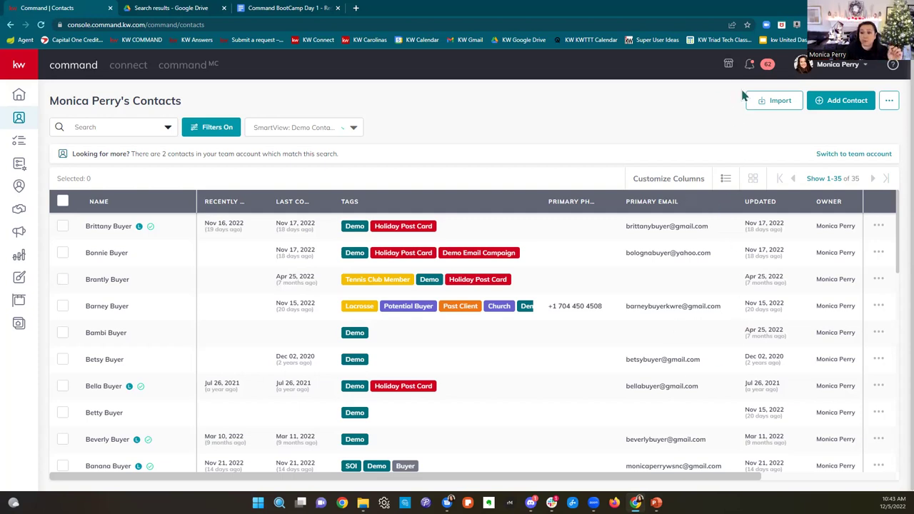
Step: Open the Upload File import dialog and download the KW_Command_Import_Sheet CSV template
left_click(761, 106)
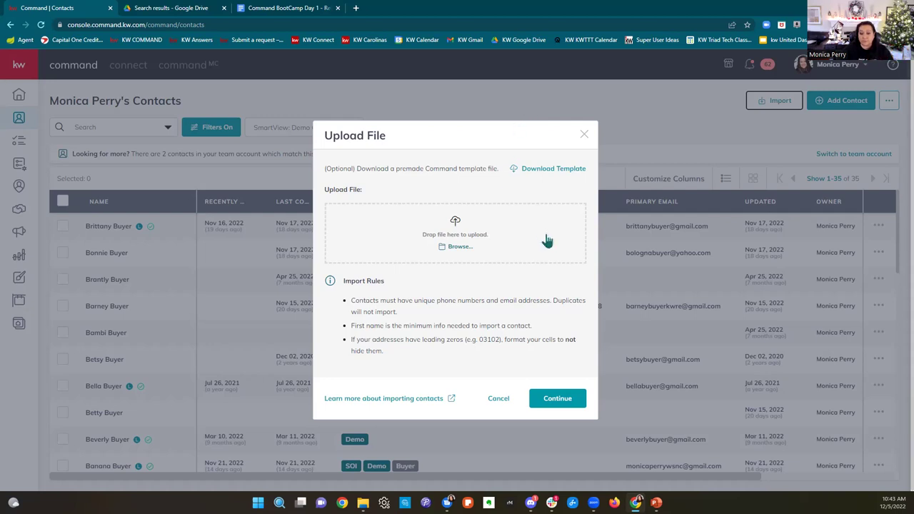
left_click(536, 171)
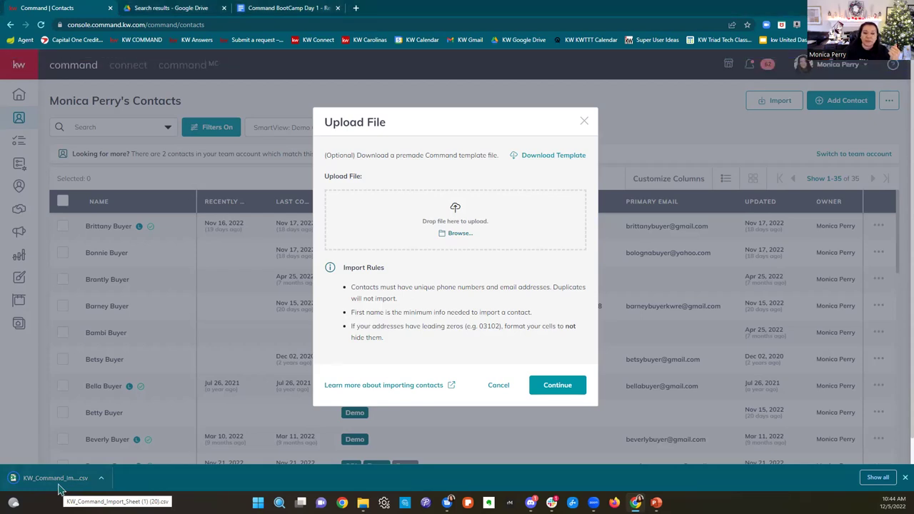
Step: Review the import template's contact column headers in maximized Excel, then return to Chrome
left_click(59, 485)
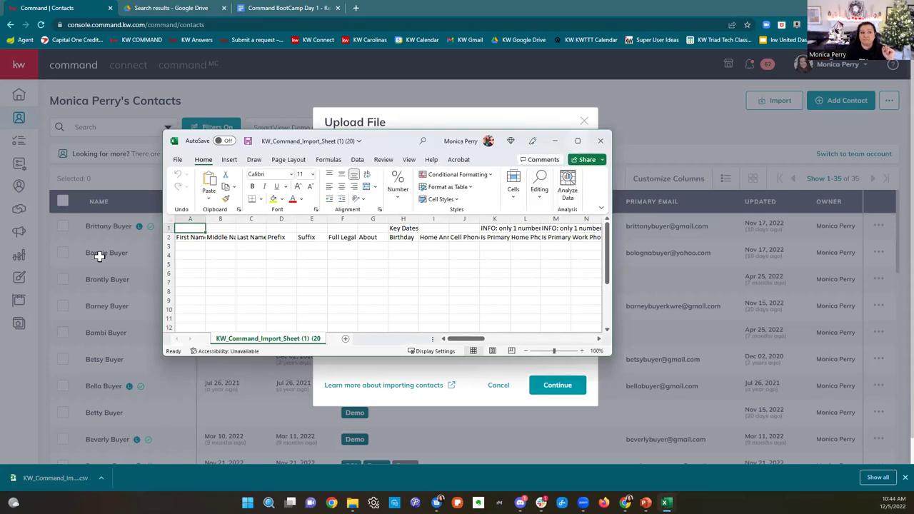
key("super+Up")
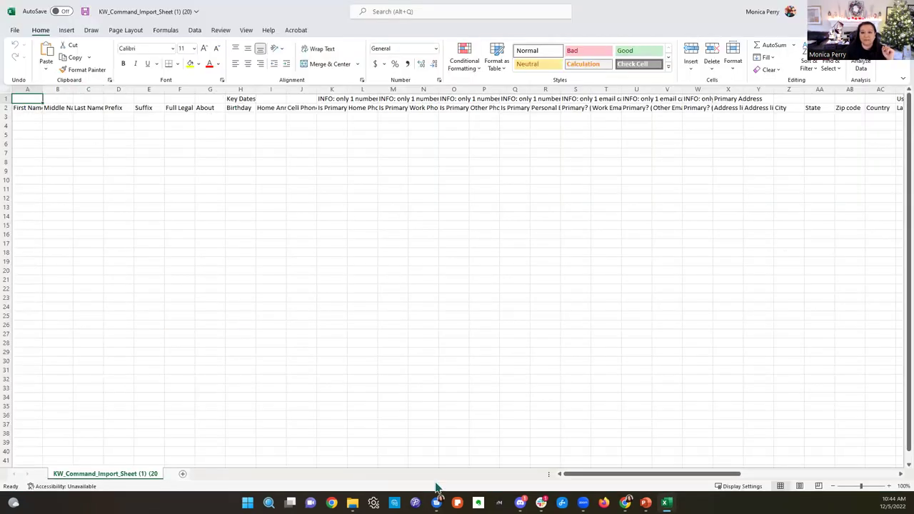
left_click(635, 478)
left_click_drag(701, 474, 728, 488)
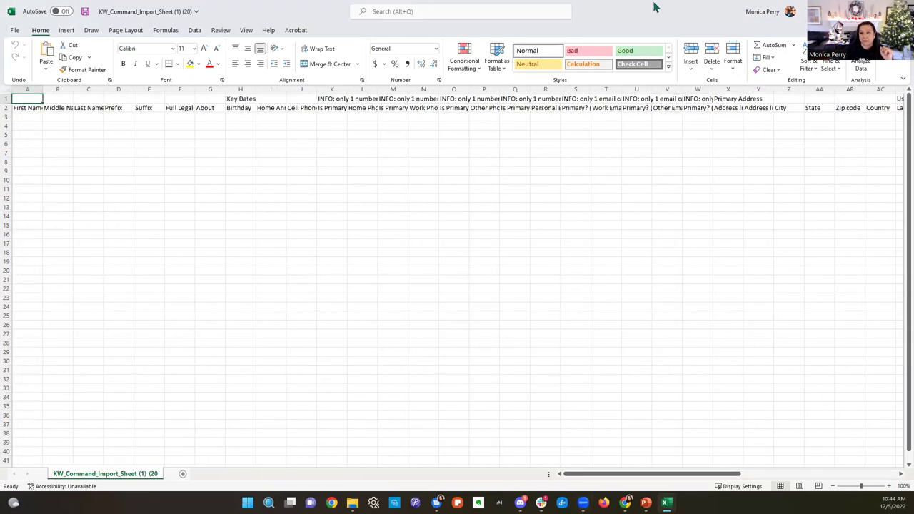
left_click(897, 45)
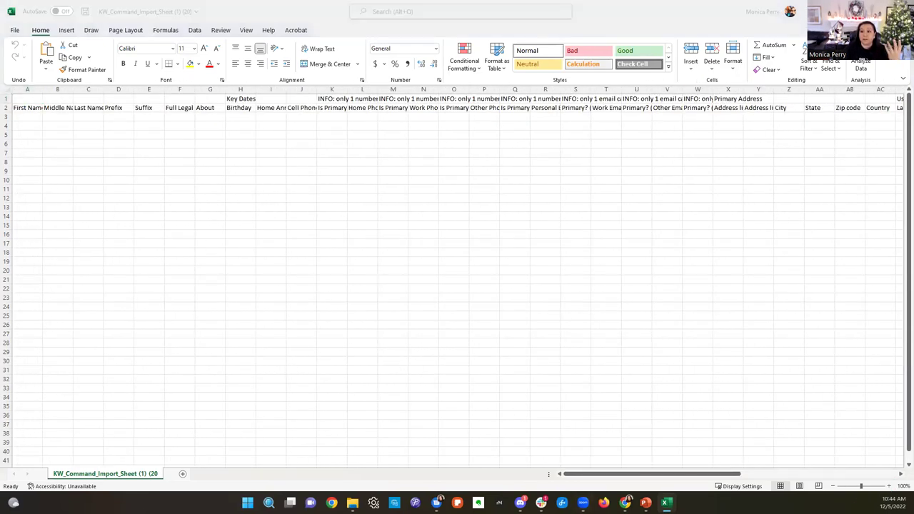
key("alt+Tab")
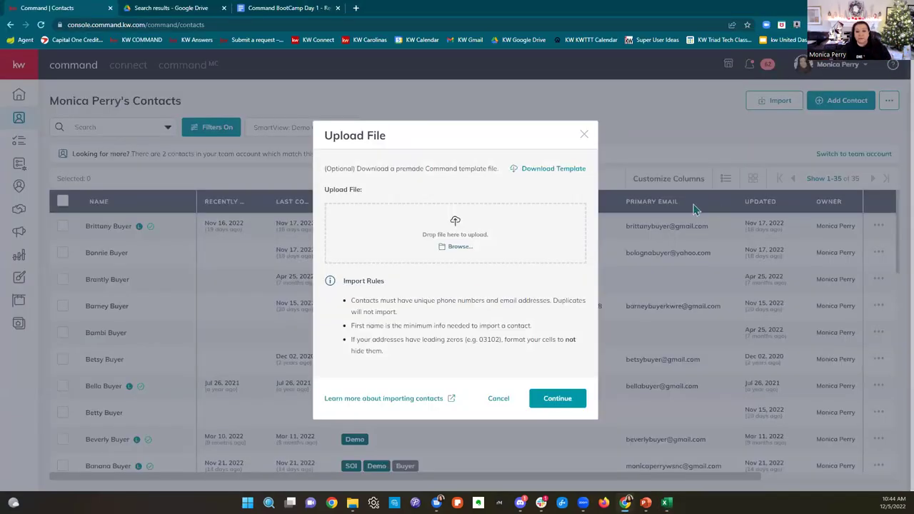
left_click(463, 250)
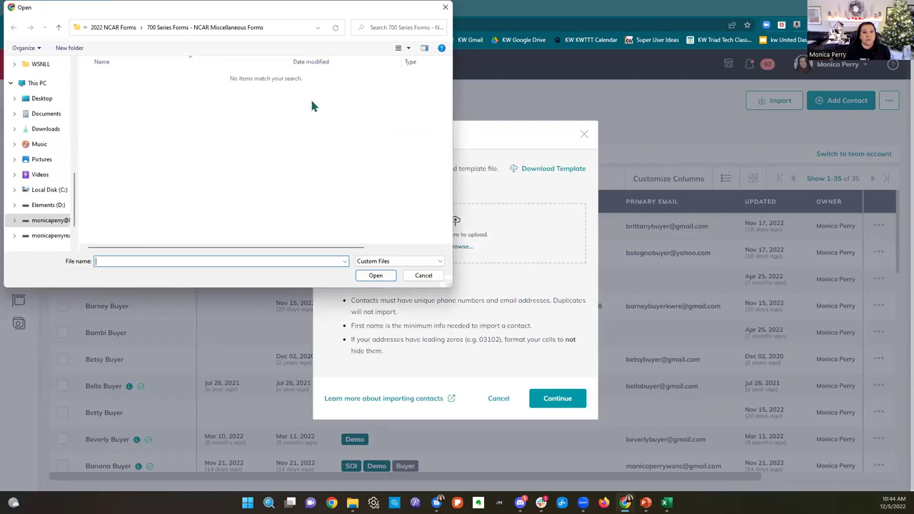
scroll(51, 86, "up", 5)
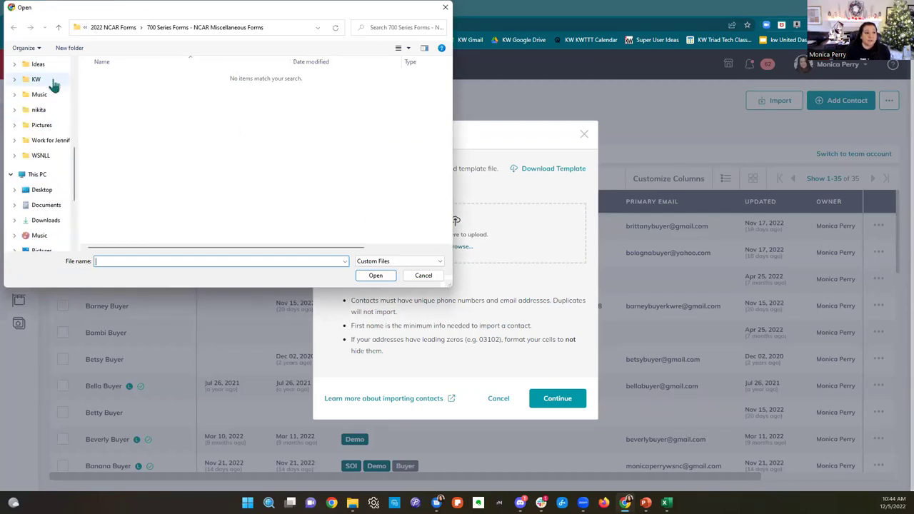
scroll(56, 84, "up", 4)
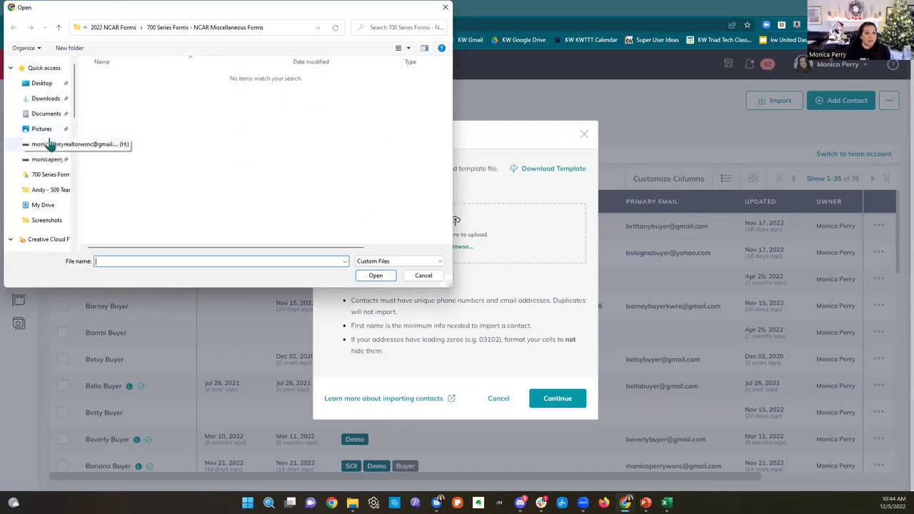
left_click(57, 84)
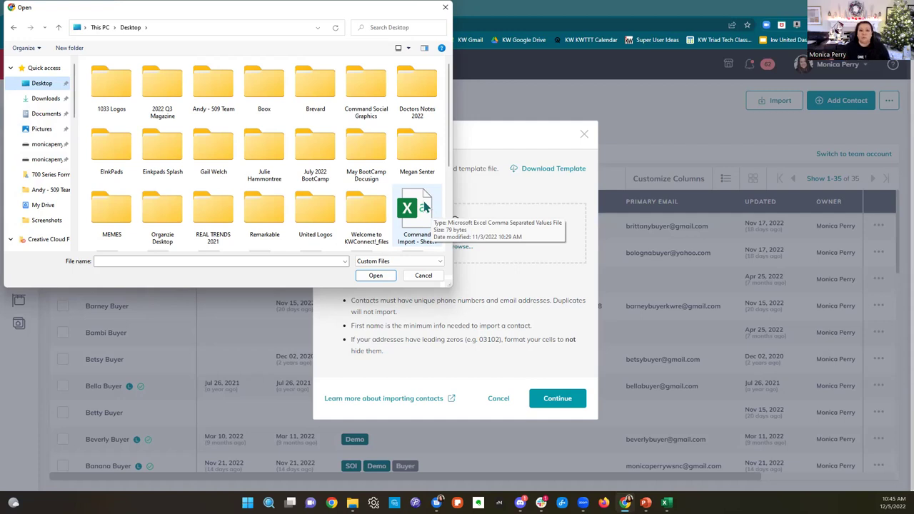
left_click(445, 8)
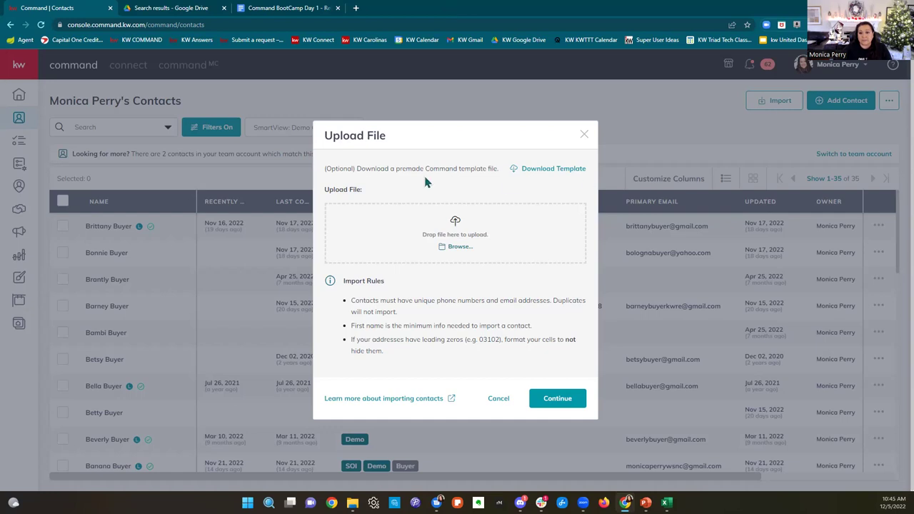
Step: Close the Upload File dialog, revealing the 35 Demo Contacts list again
left_click(583, 135)
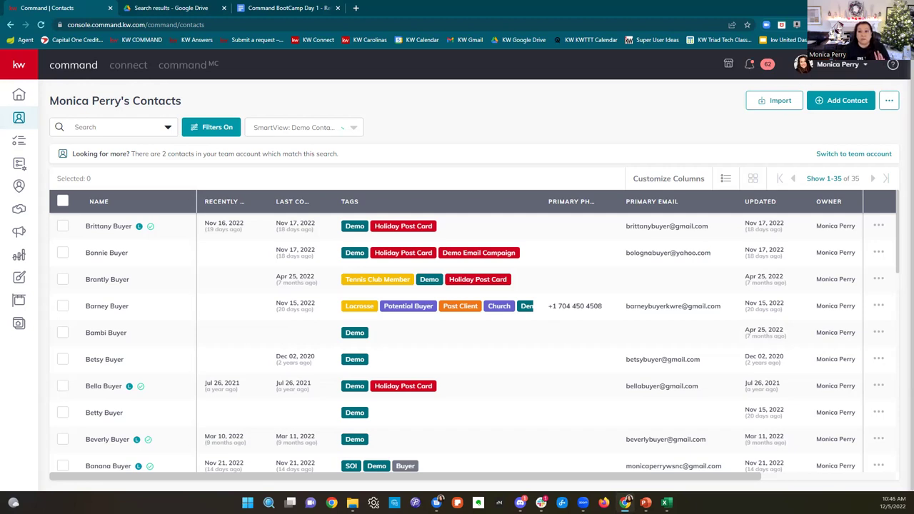
left_click(835, 72)
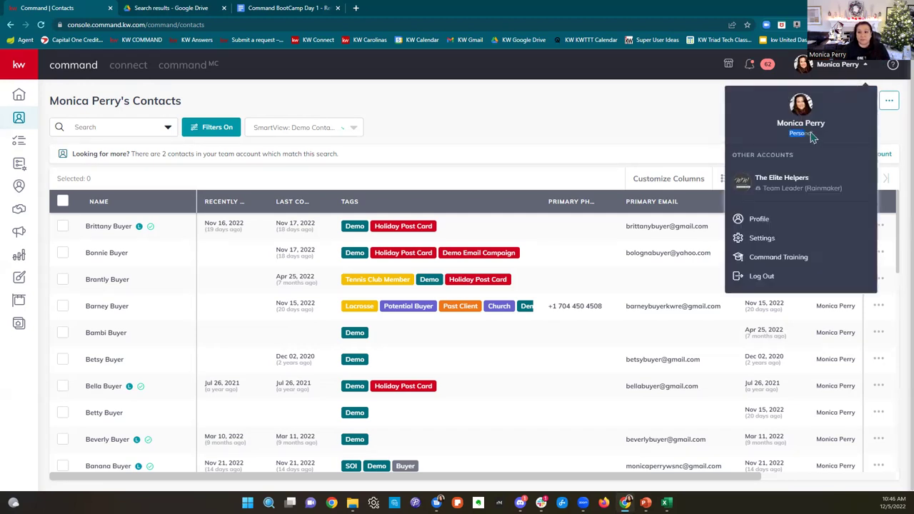
left_click_drag(821, 145, 785, 174)
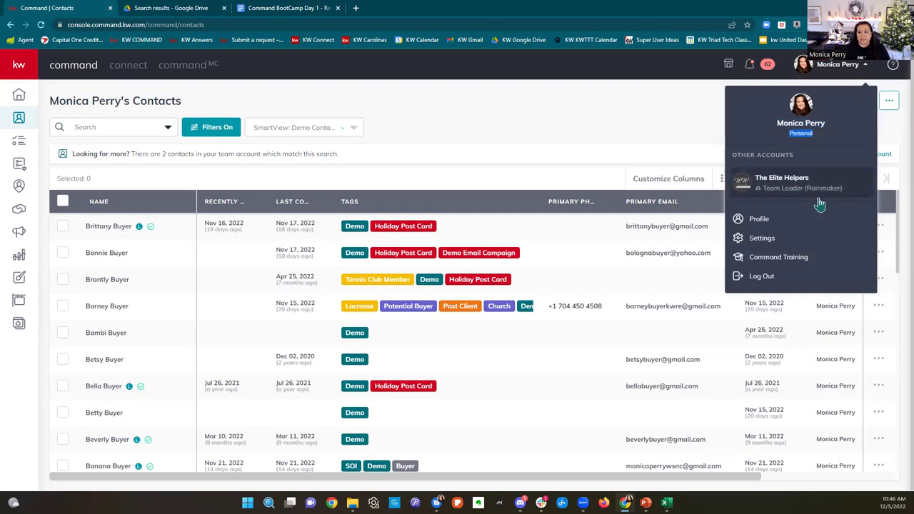
left_click(685, 125)
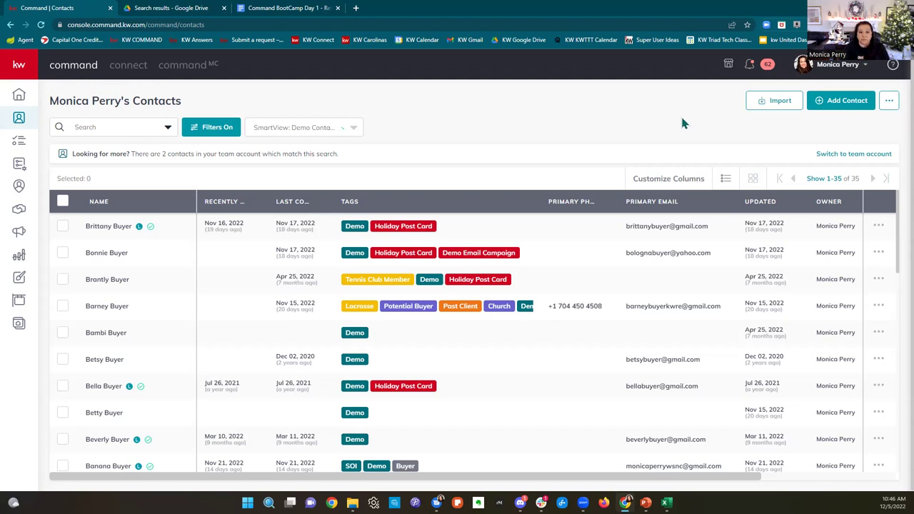
Step: Open the first demo contact's record, try moving it to The Elite Helpers (Team), then cancel
left_click(112, 227)
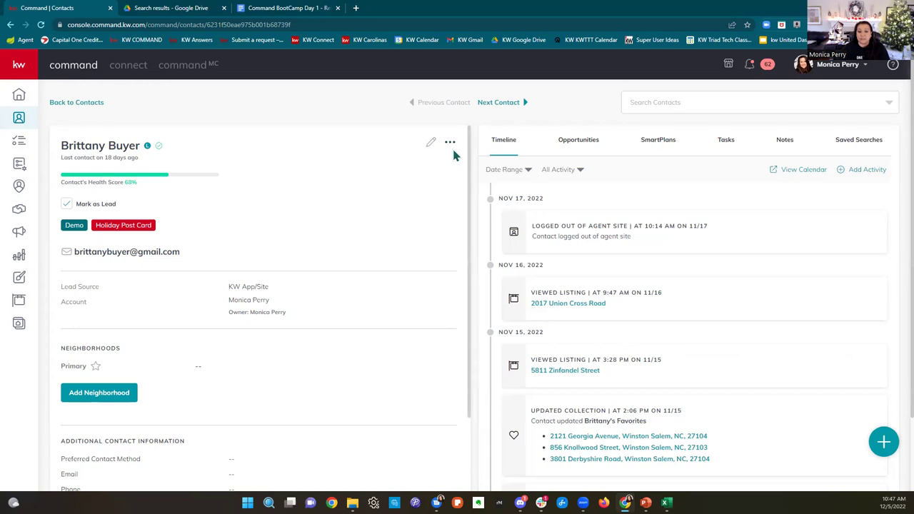
left_click(450, 146)
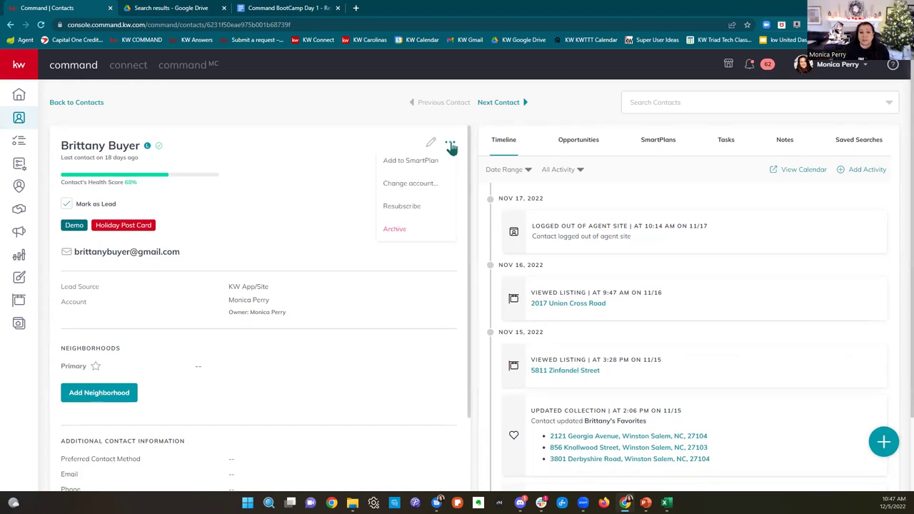
left_click(429, 186)
left_click(331, 267)
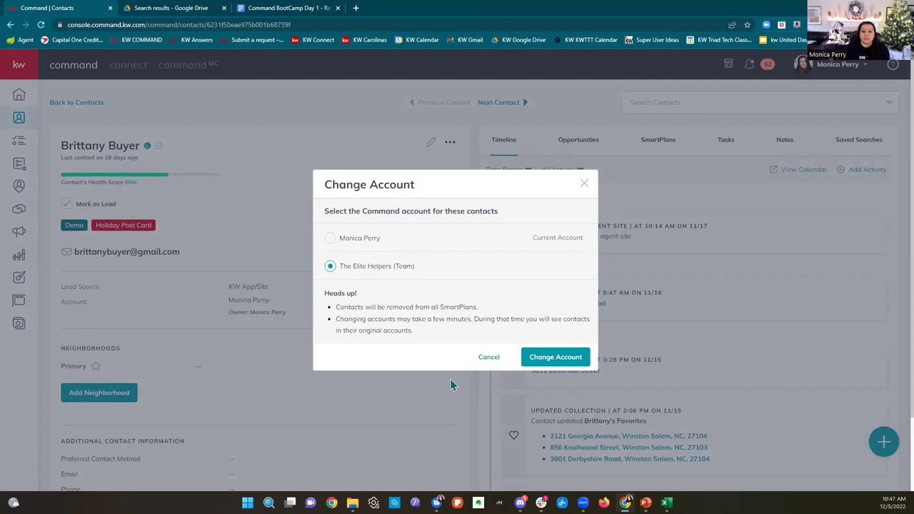
left_click(584, 187)
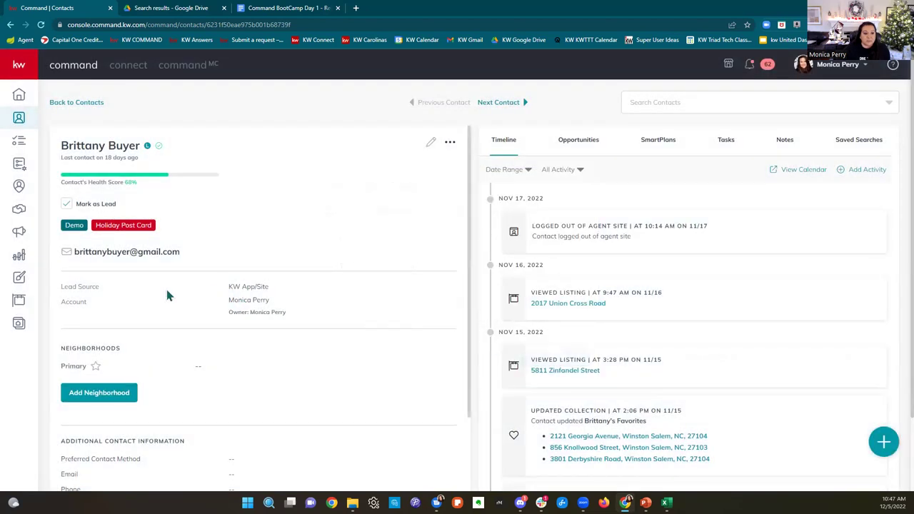
left_click_drag(66, 301, 224, 319)
left_click(250, 322)
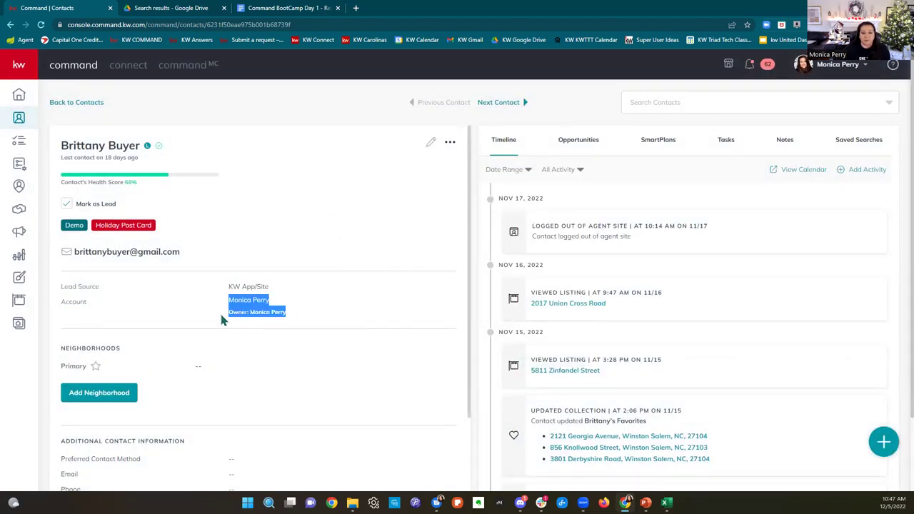
left_click(297, 342)
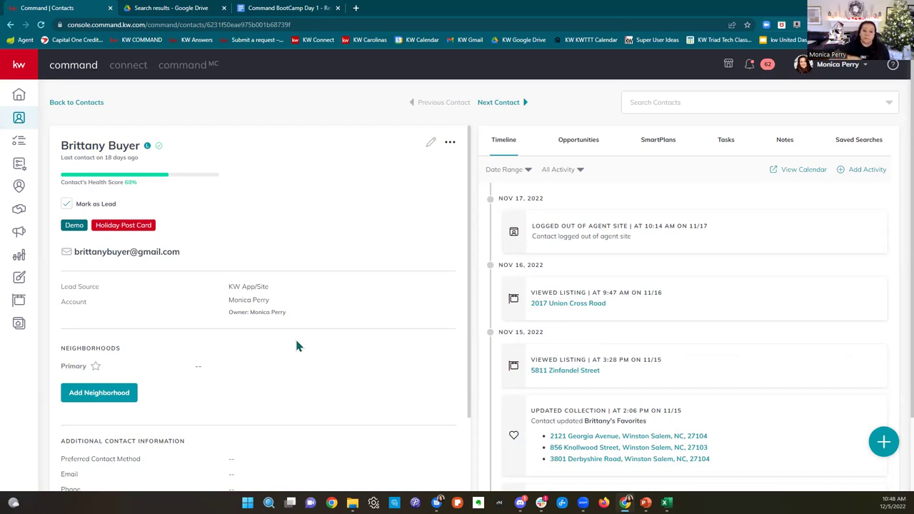
Step: Back in the contacts list, select all 35 contacts and preview the bulk action options
left_click(78, 104)
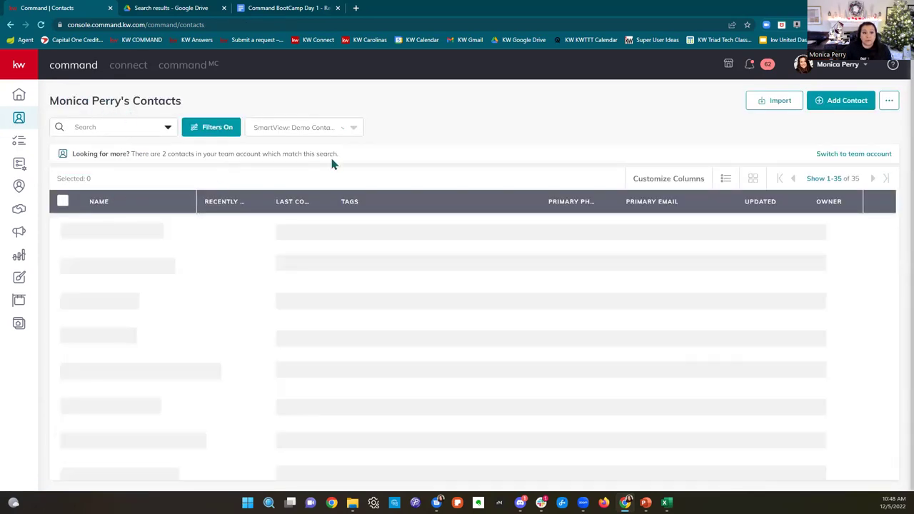
left_click(63, 201)
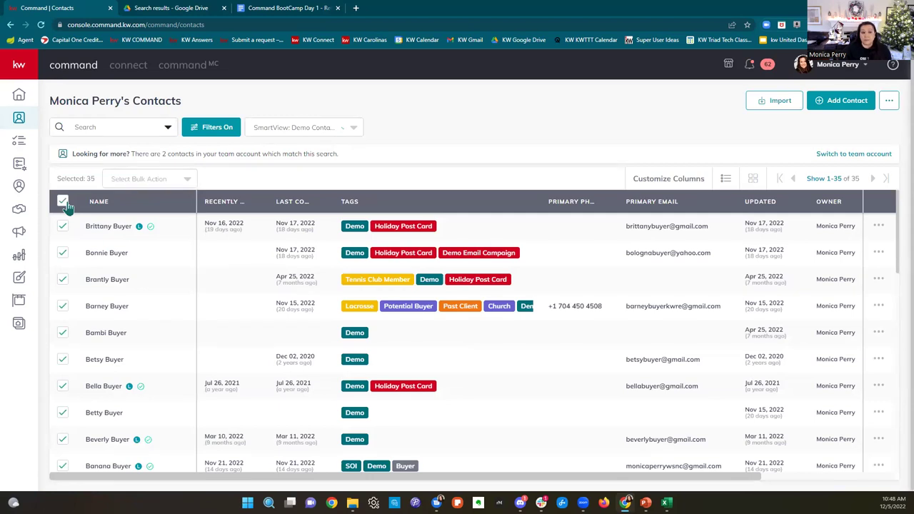
left_click(159, 182)
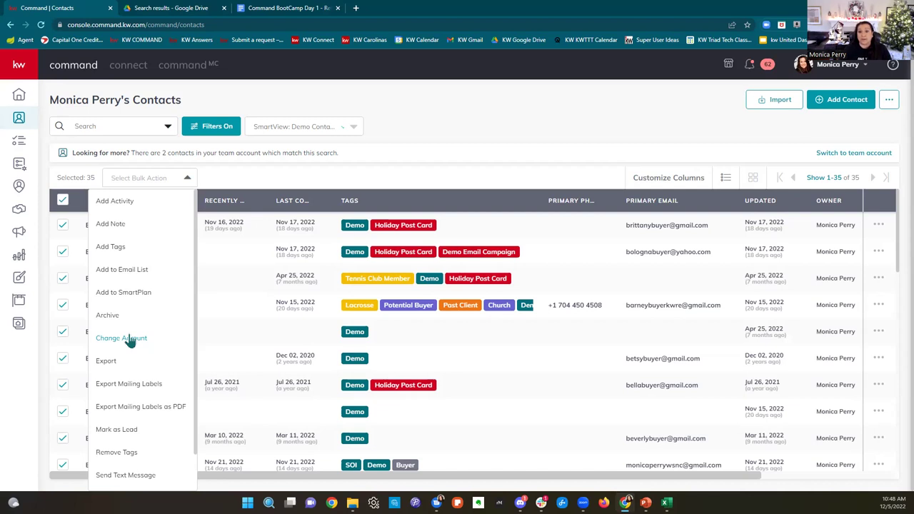
left_click(420, 134)
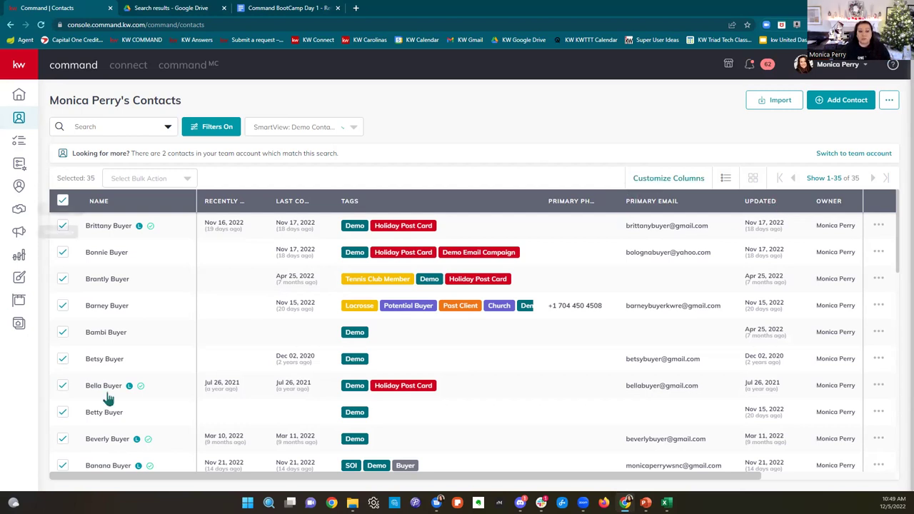
left_click(223, 202)
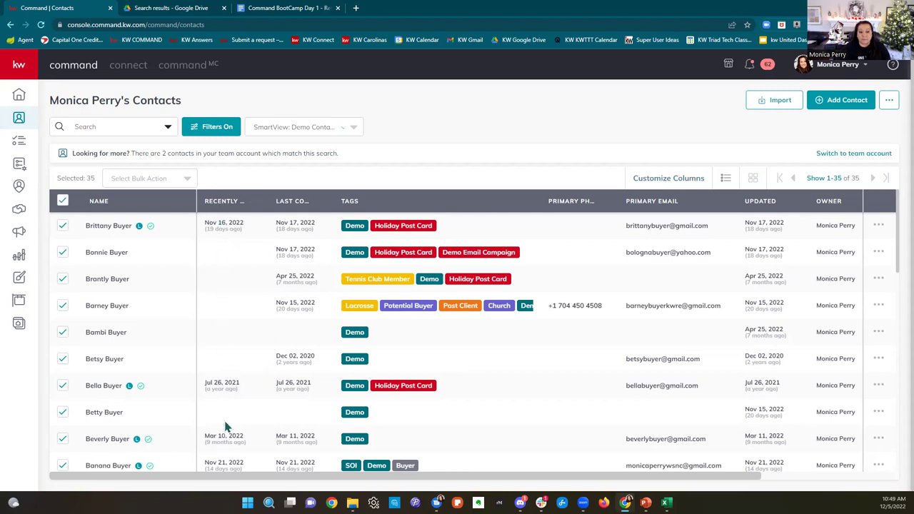
left_click_drag(264, 203, 293, 207)
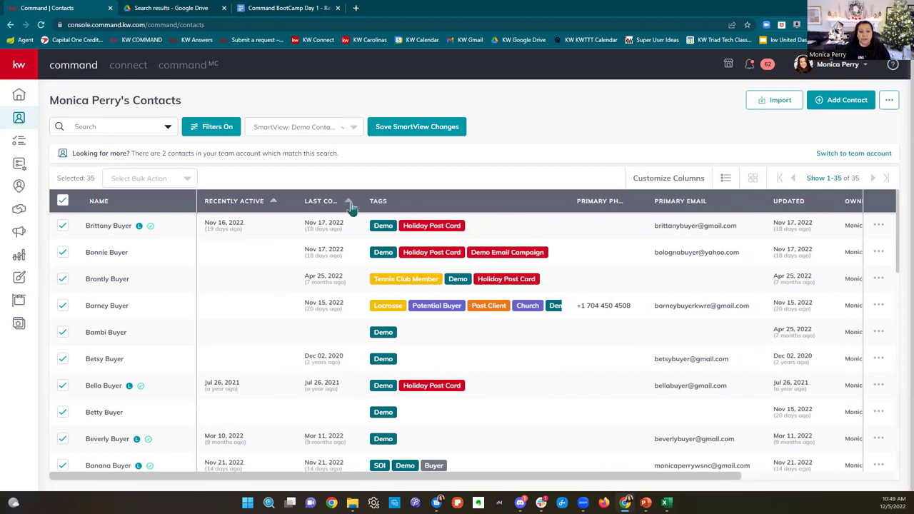
left_click_drag(353, 201, 380, 205)
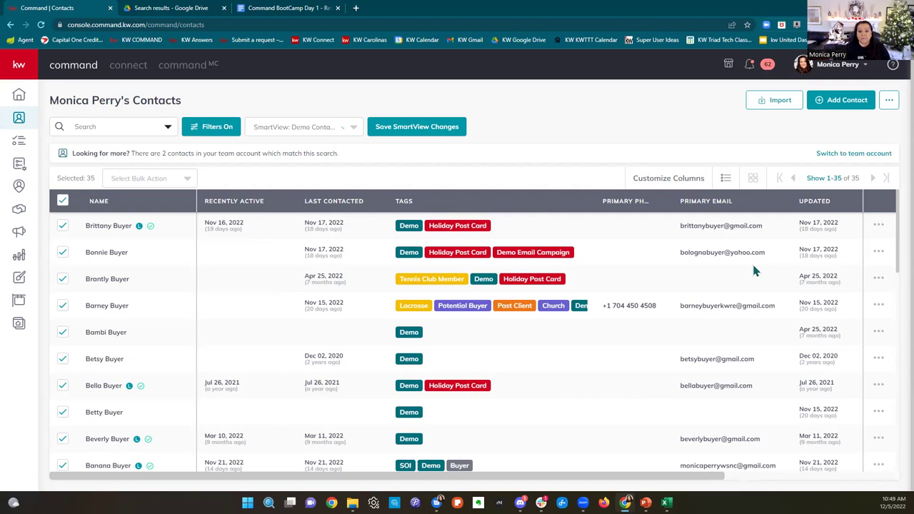
Step: Reorder the columns so Recently Active, then Last Contacted, come last after Stage
left_click(671, 184)
scroll(539, 269, "down", 3)
scroll(540, 271, "up", 3)
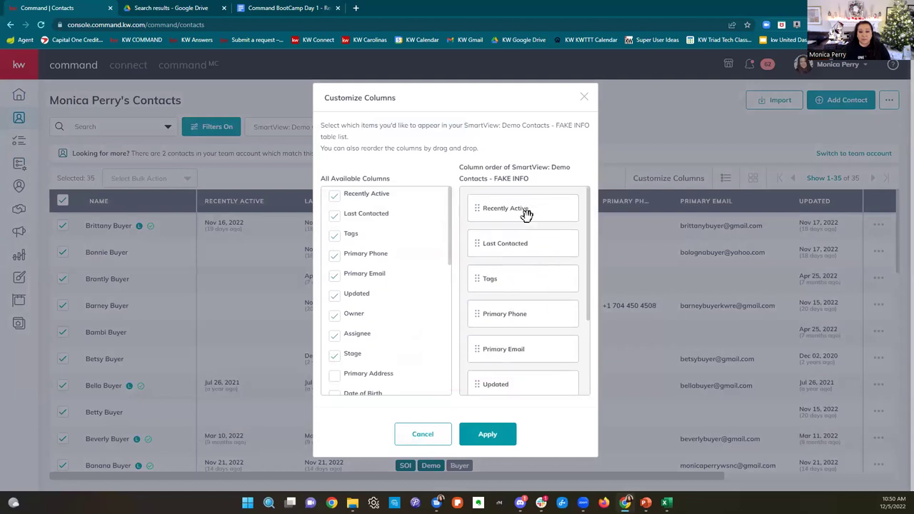
left_click_drag(526, 210, 535, 402)
scroll(526, 203, "up", 3)
left_click_drag(527, 204, 521, 383)
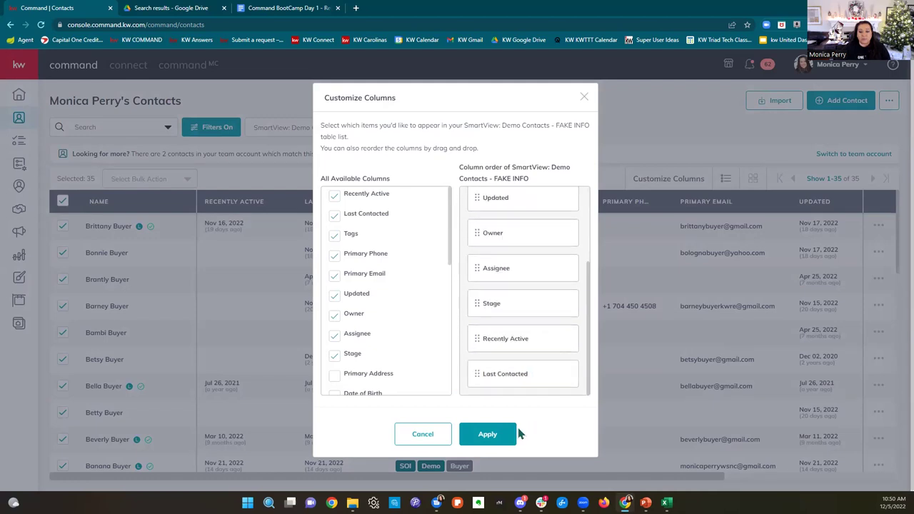
left_click(497, 441)
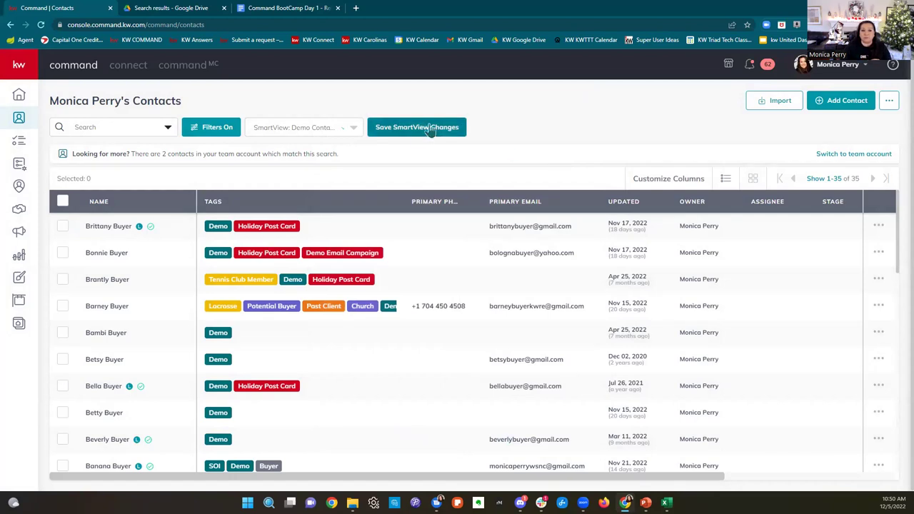
Step: Glance at the contact filters and page-size options, then show saved SmartViews with Demo Contacts active
left_click(214, 134)
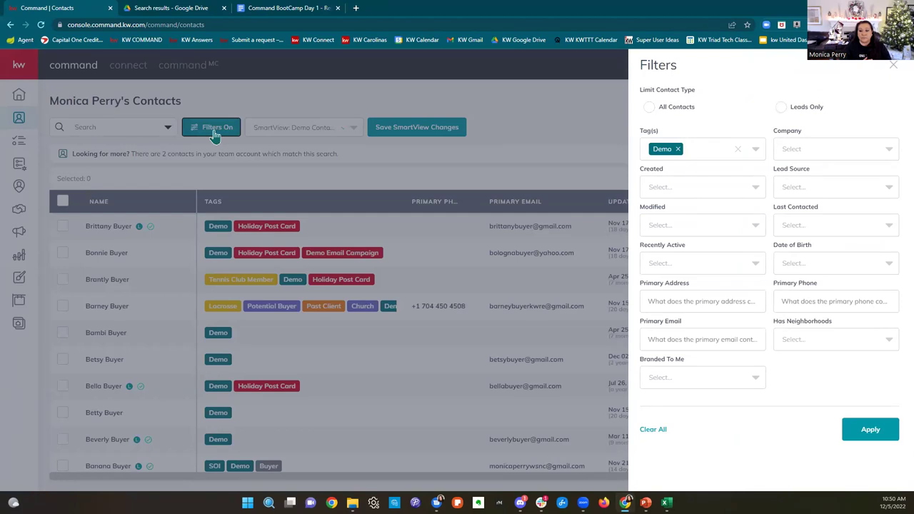
left_click(892, 70)
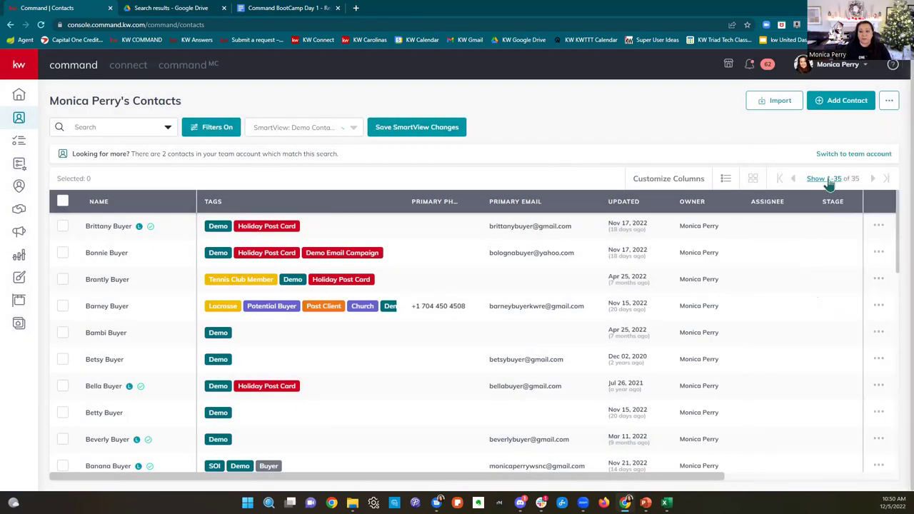
left_click(821, 178)
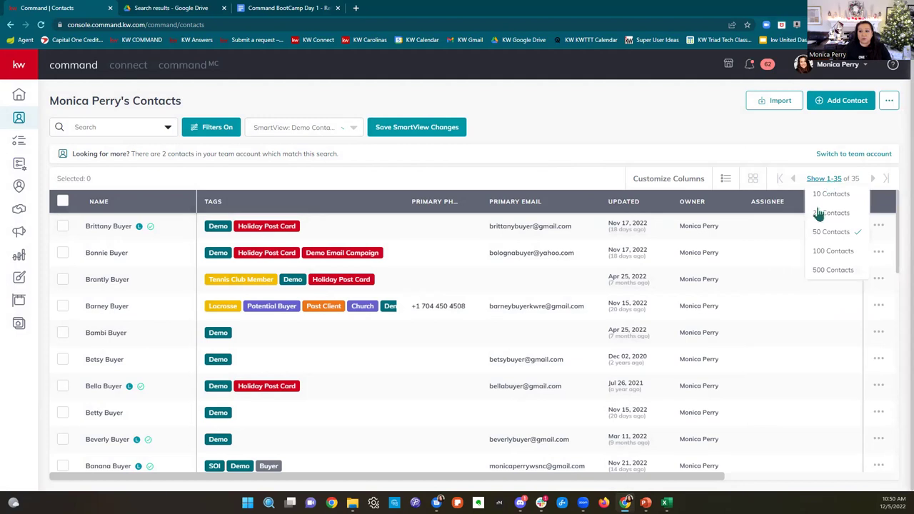
left_click(827, 276)
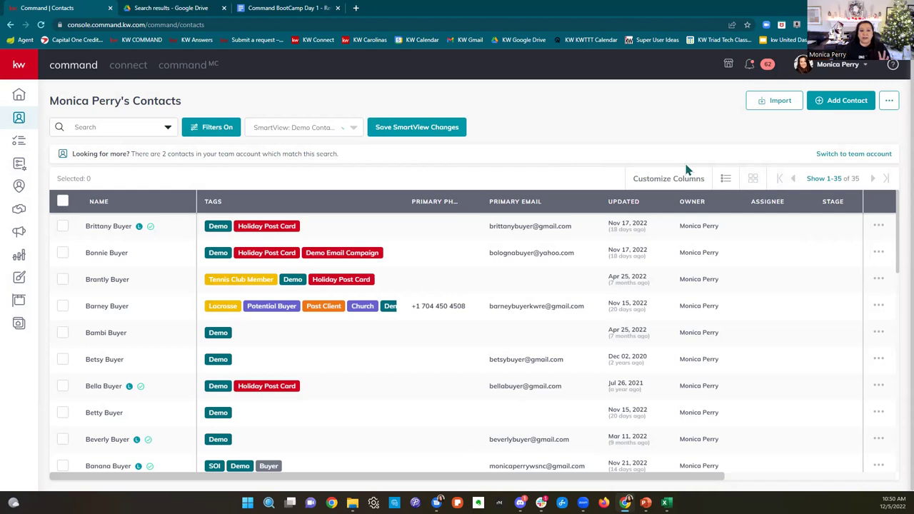
left_click(352, 128)
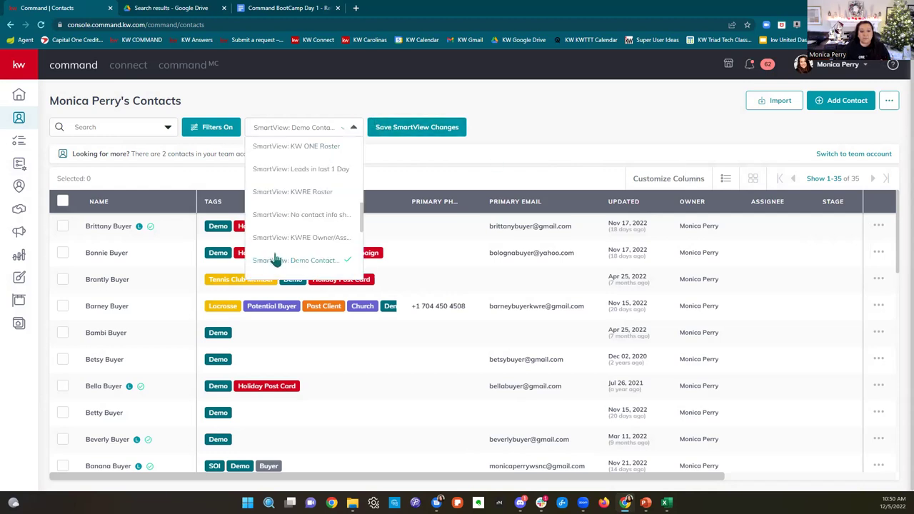
scroll(279, 257, "up", 5)
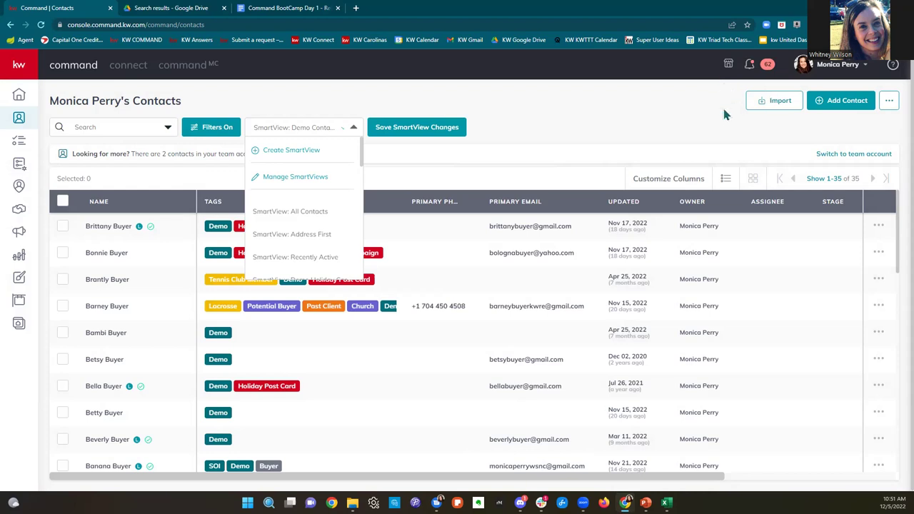
left_click(700, 126)
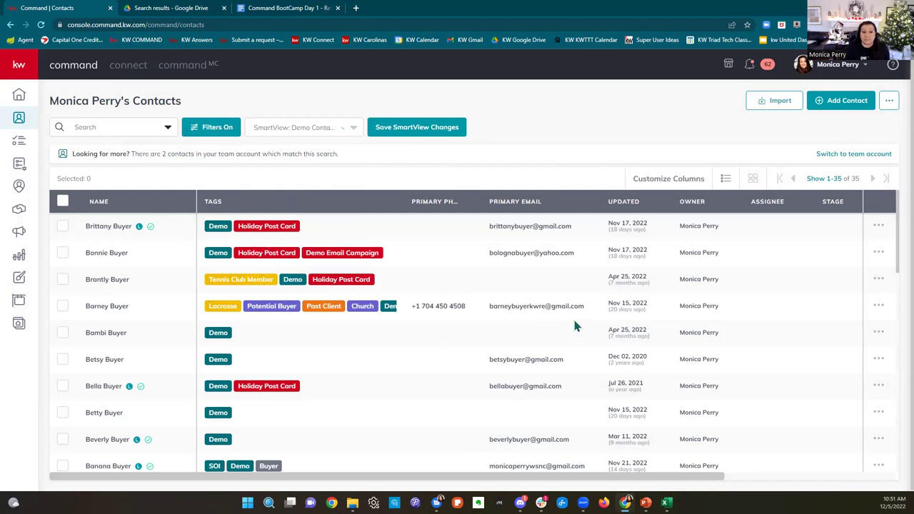
left_click(333, 131)
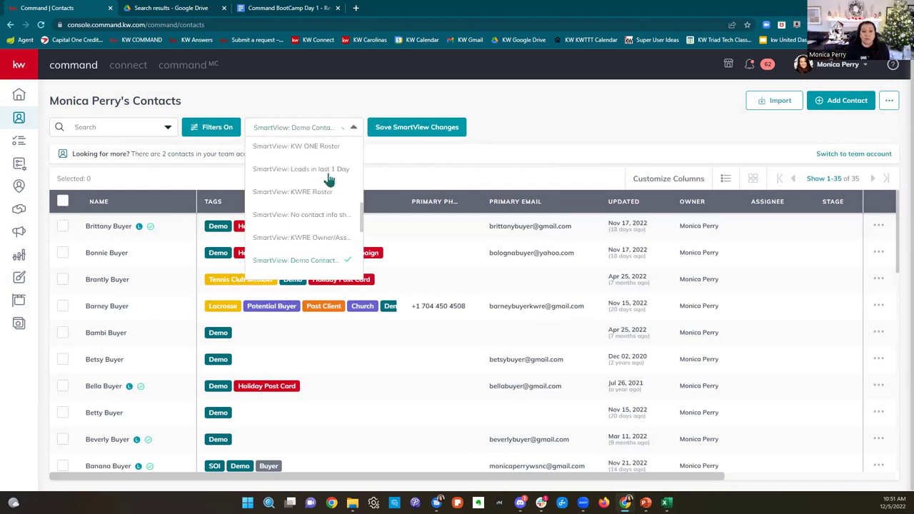
scroll(323, 181, "up", 5)
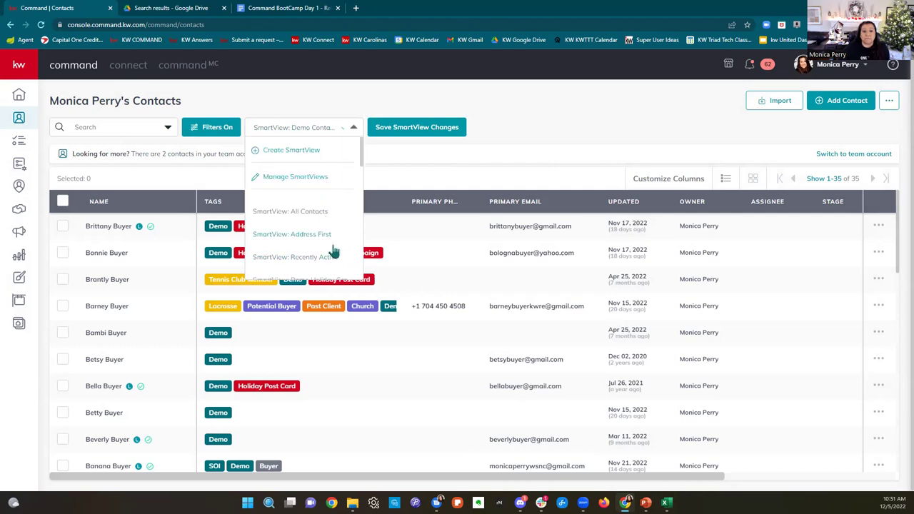
scroll(332, 252, "down", 5)
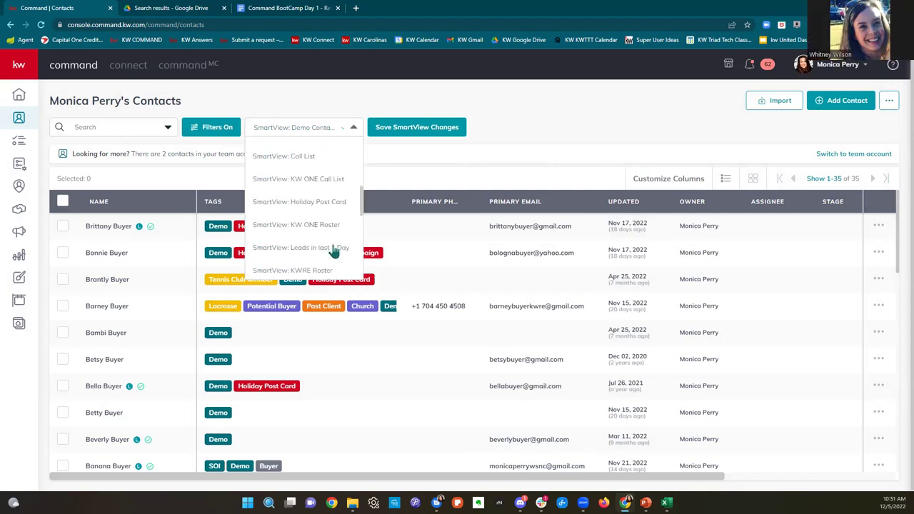
scroll(332, 250, "up", 5)
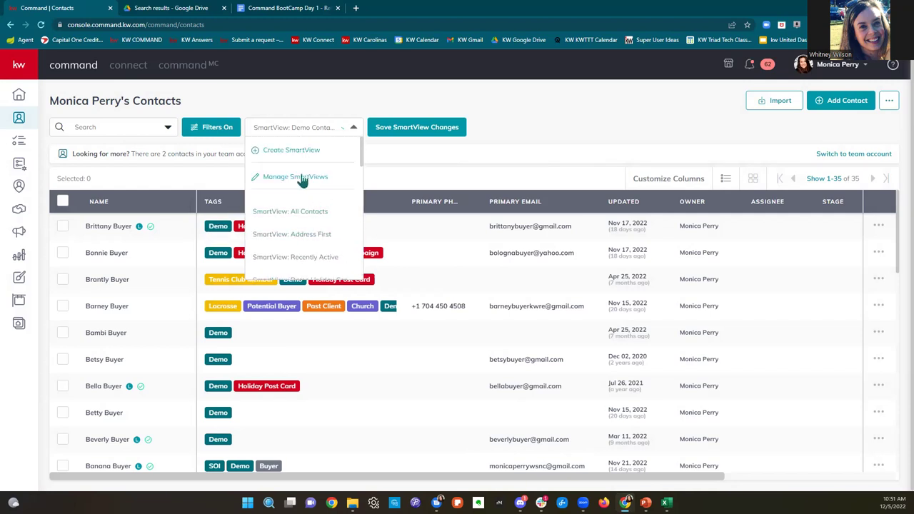
Step: Review the custom SmartViews in Manage SmartViews, including renaming Address First, then close the manager
left_click(302, 177)
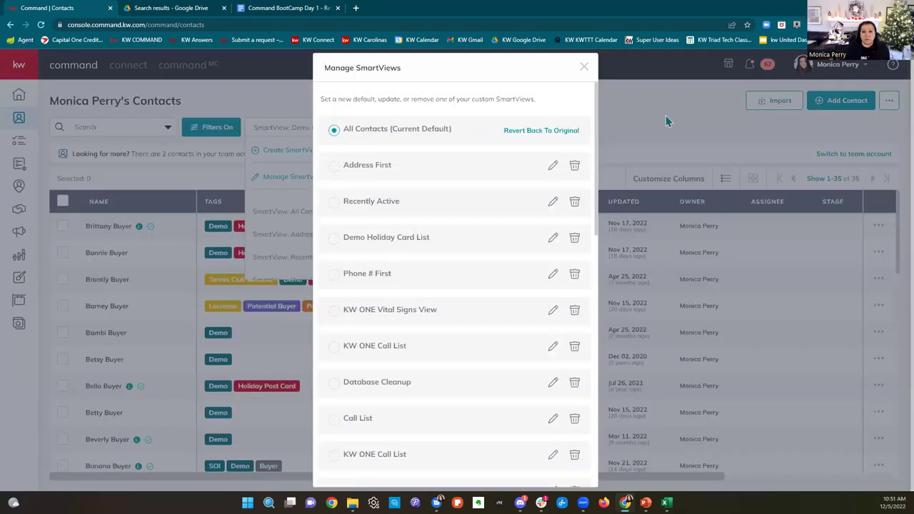
left_click(552, 166)
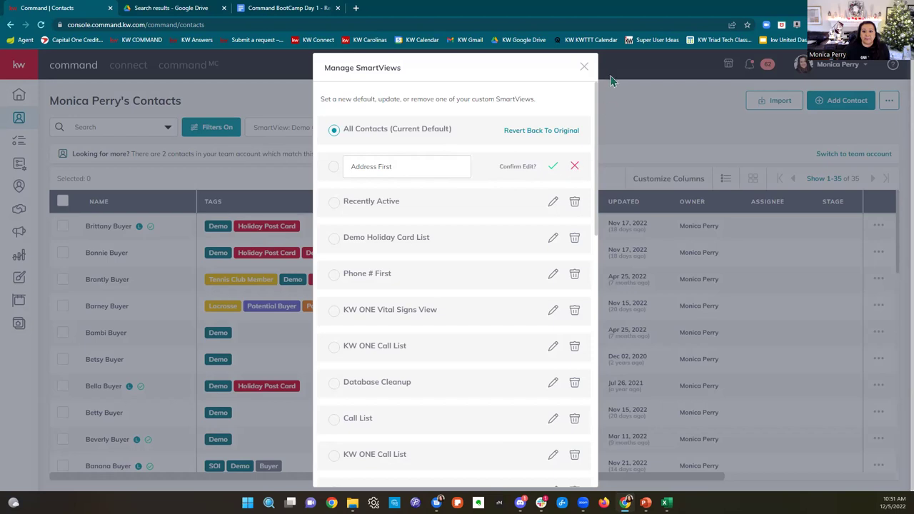
scroll(583, 129, "down", 3)
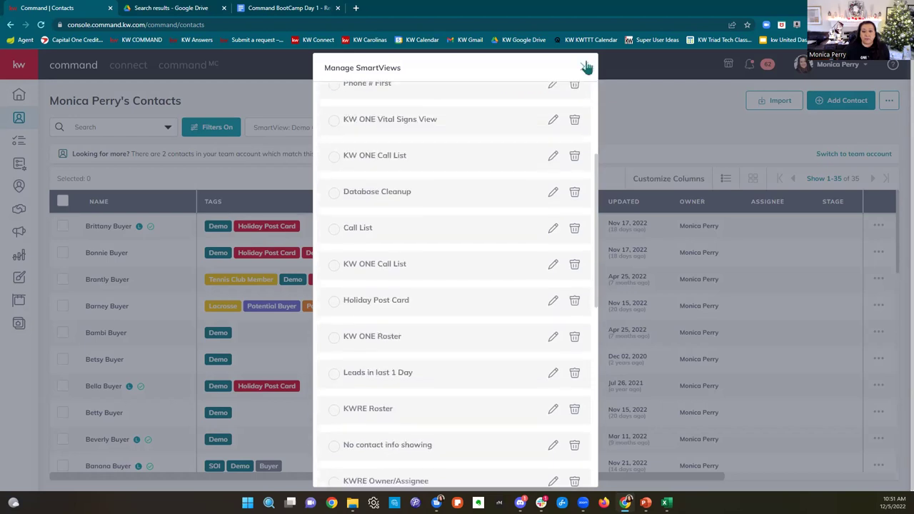
left_click(584, 67)
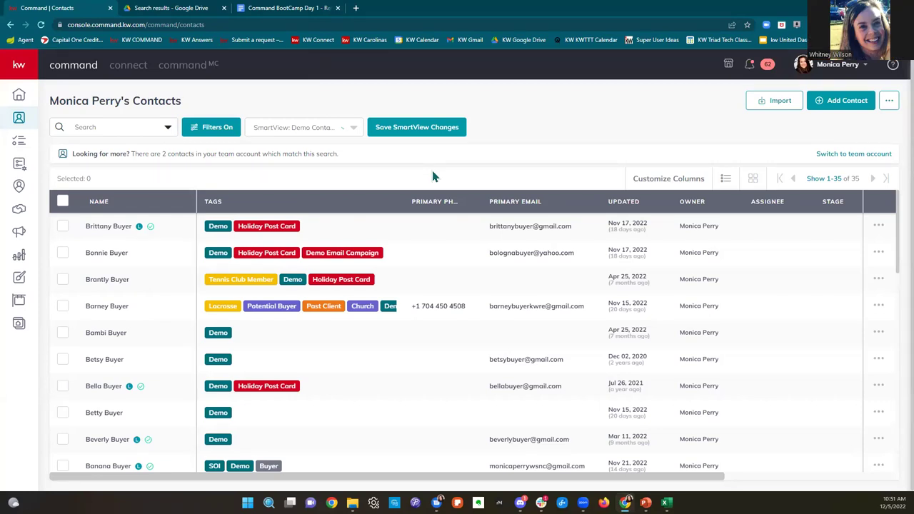
Step: Scroll through the full list of saved SmartViews
left_click(324, 128)
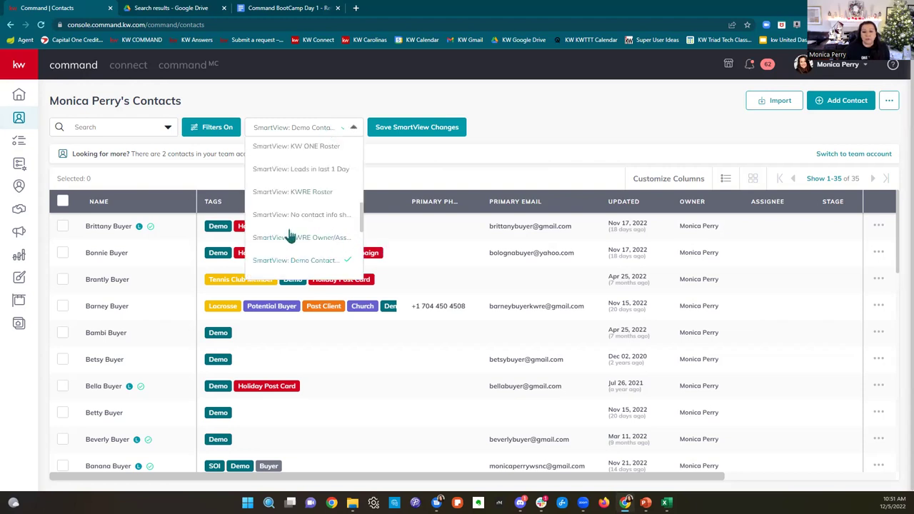
scroll(289, 236, "down", 2)
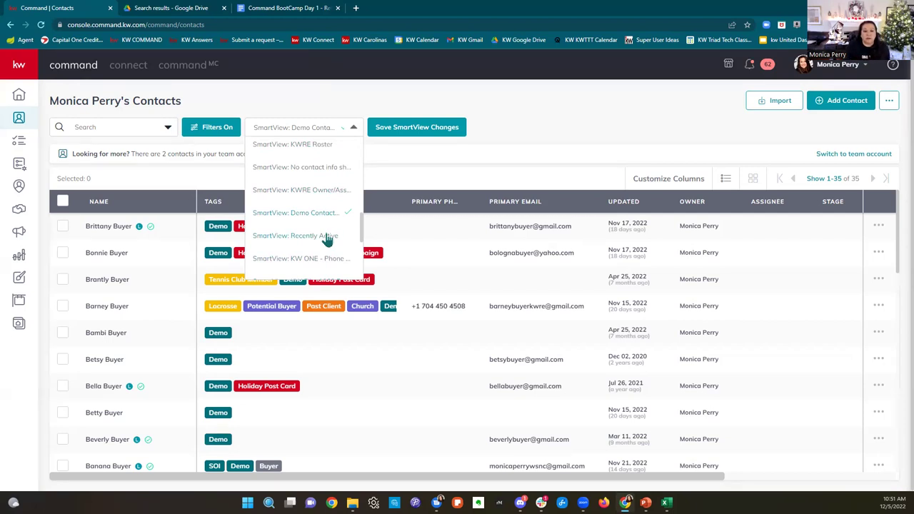
scroll(327, 239, "down", 4)
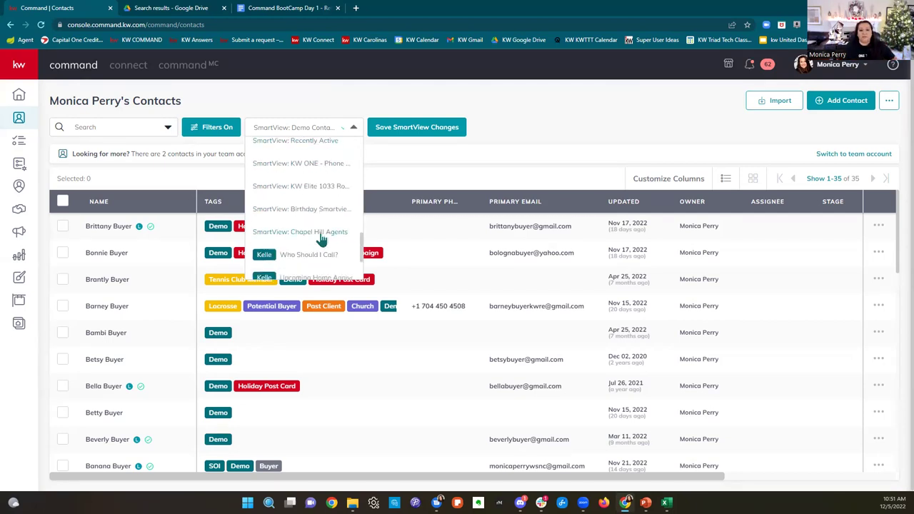
scroll(321, 240, "up", 5)
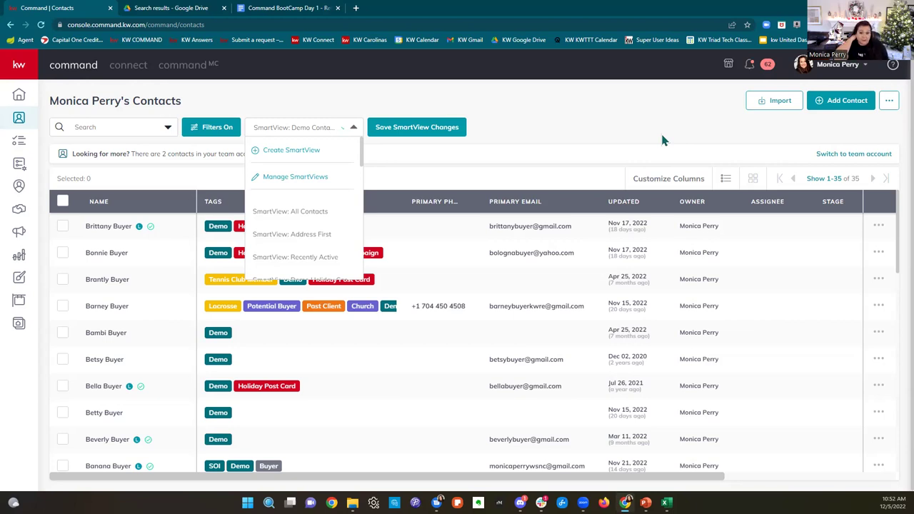
scroll(323, 218, "down", 1)
scroll(326, 223, "down", 5)
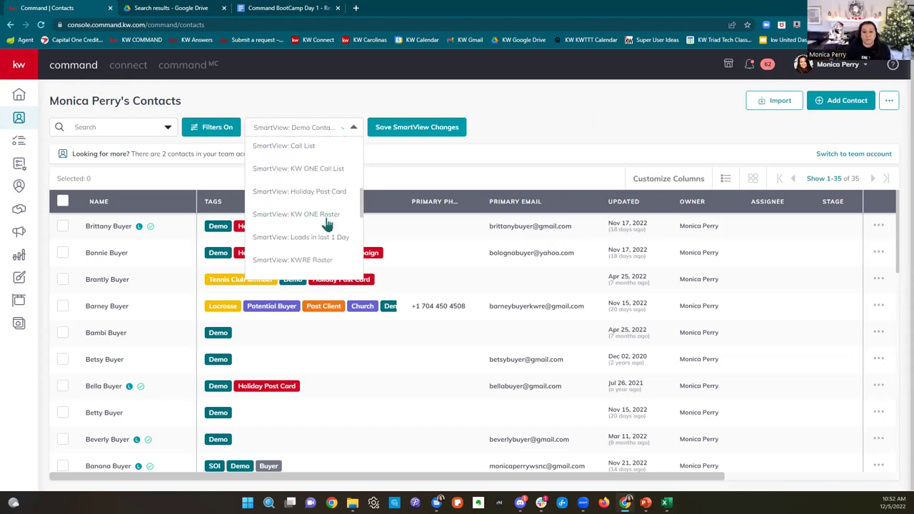
scroll(326, 223, "down", 2)
Step: Select all 35 contacts and show the available bulk actions such as Add Tags and Export
left_click(620, 122)
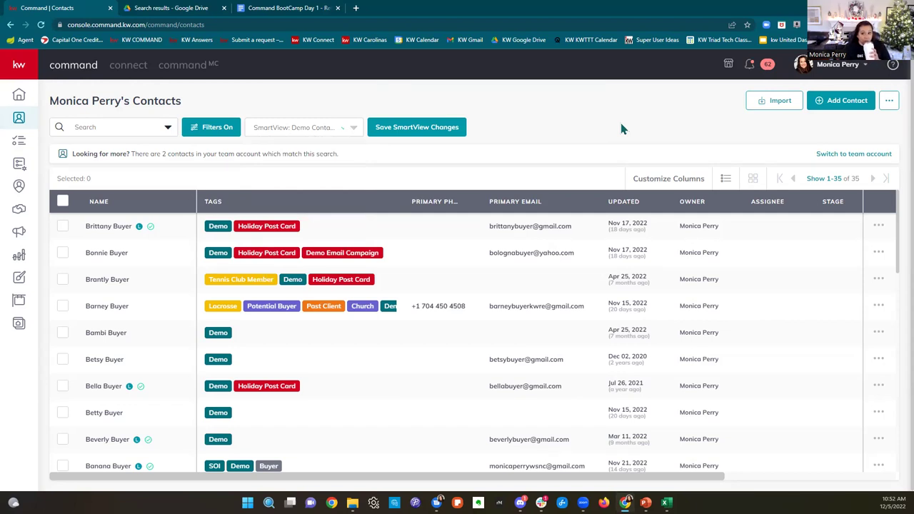
left_click(62, 201)
left_click(140, 184)
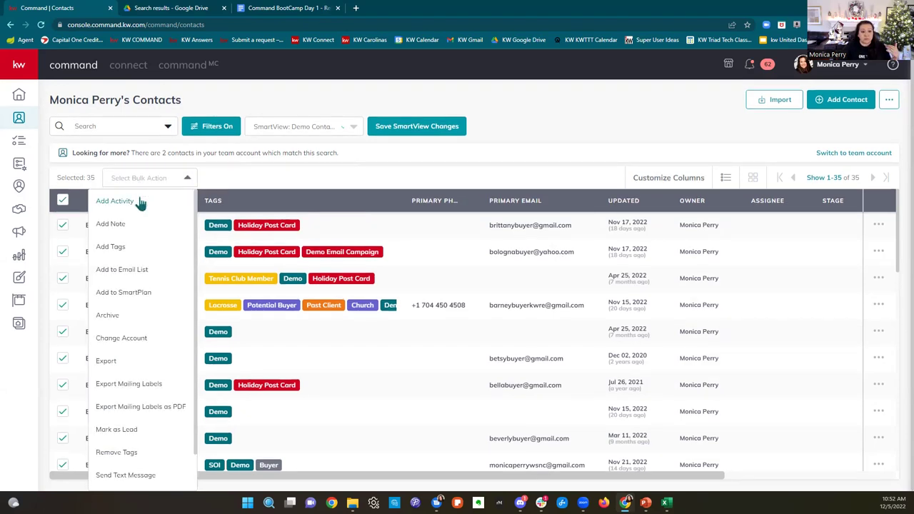
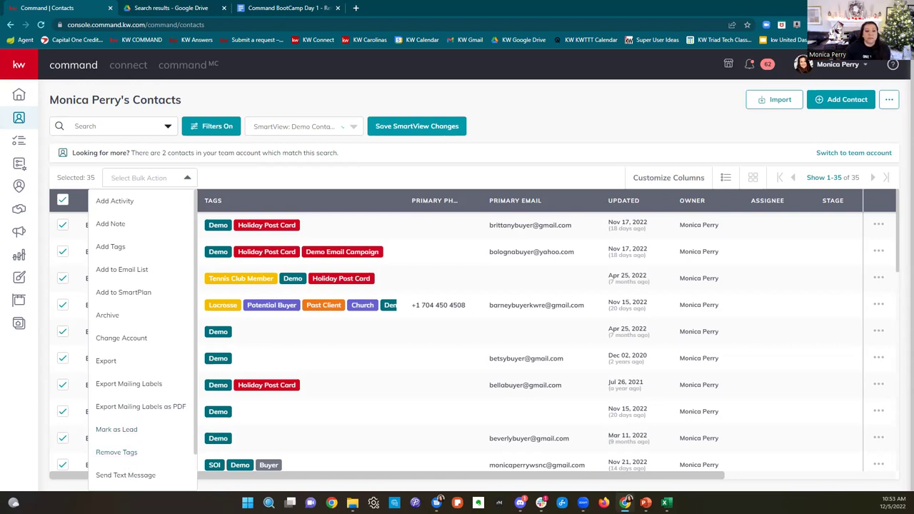
Step: Start a Send Text Message draft to the 35 selected contacts, ready to write the message
scroll(143, 400, "down", 1)
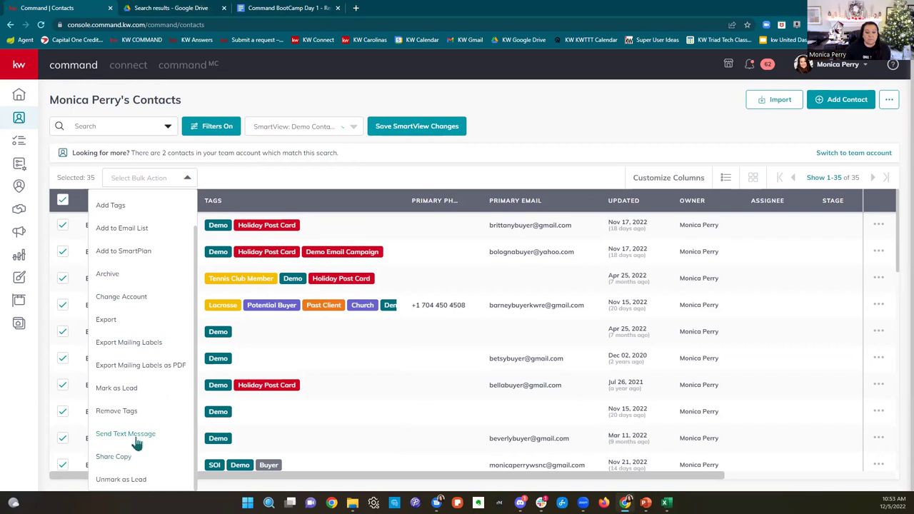
left_click(129, 435)
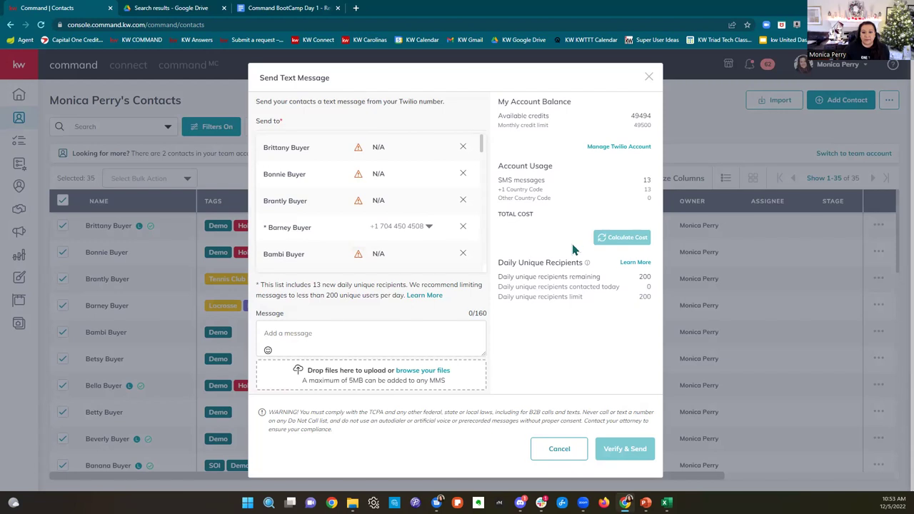
scroll(401, 175, "down", 5)
scroll(403, 182, "down", 6)
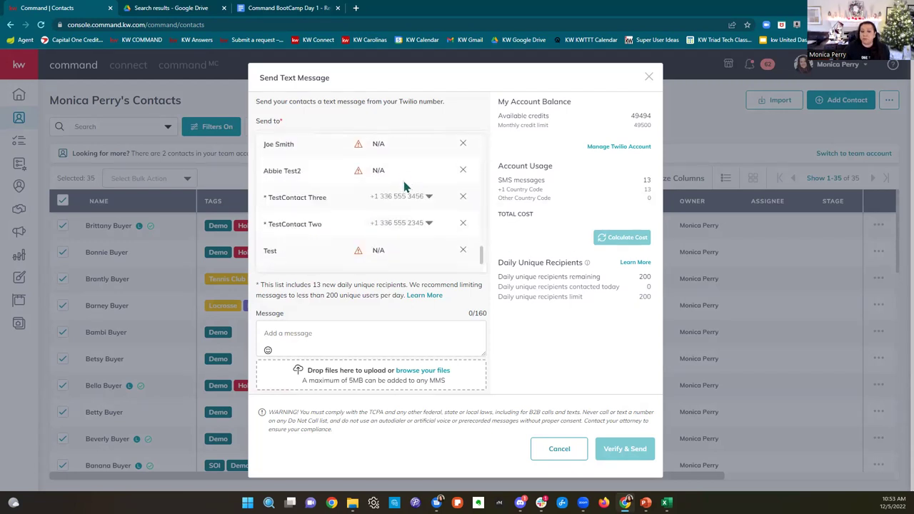
left_click(312, 337)
Step: Write 'Hey' as the message and attach a photo from the Pictures folder
type("Hey")
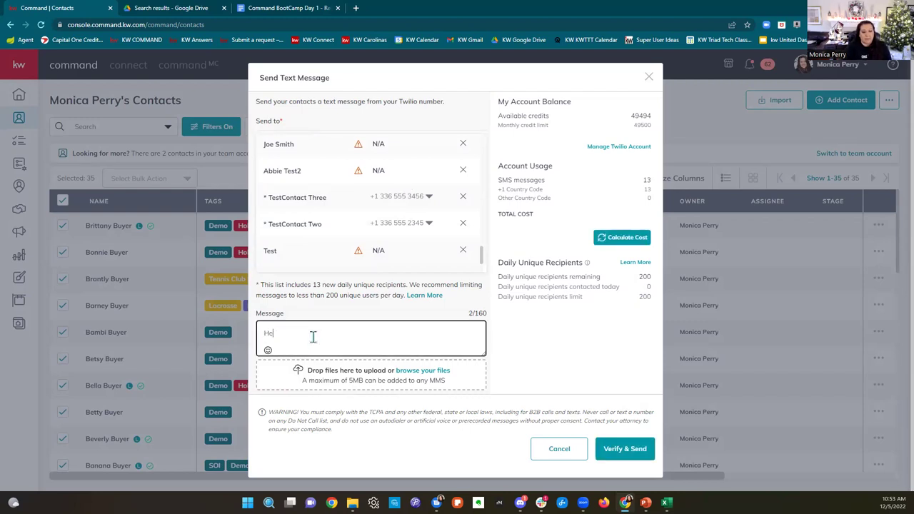
left_click(330, 380)
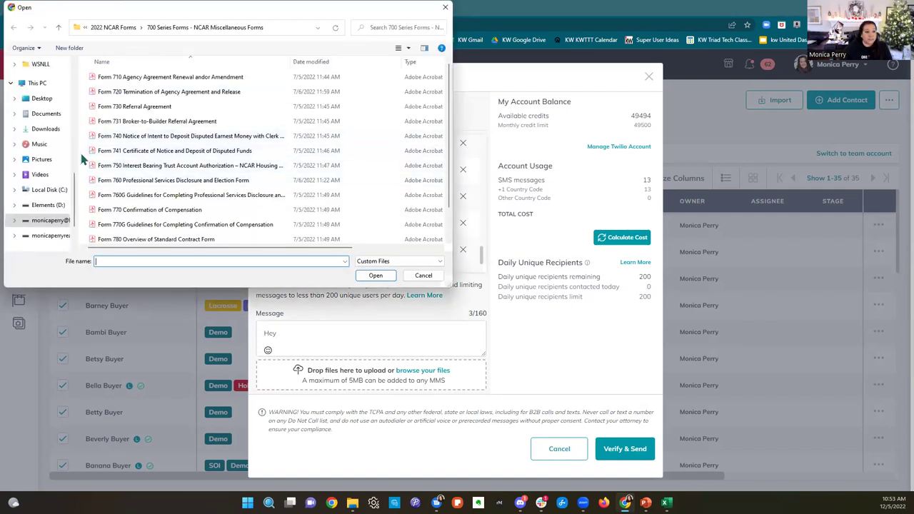
left_click(42, 159)
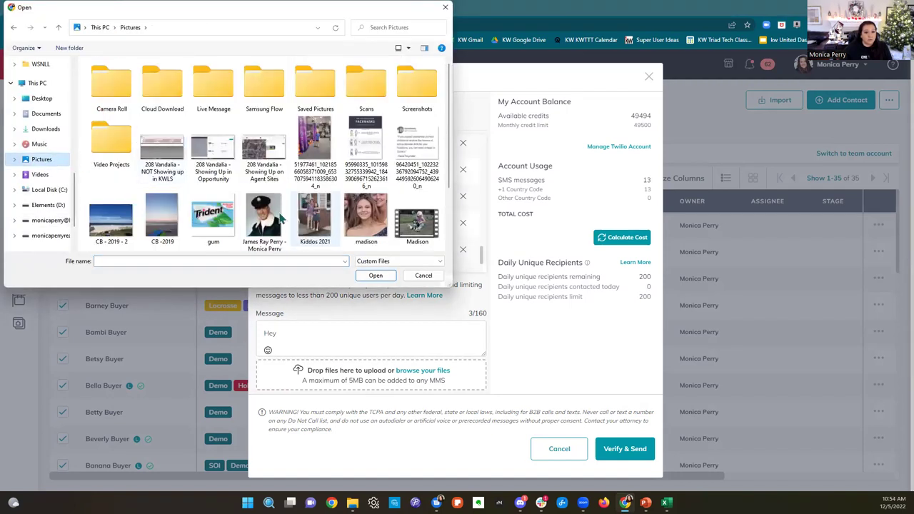
left_click(266, 218)
left_click(376, 276)
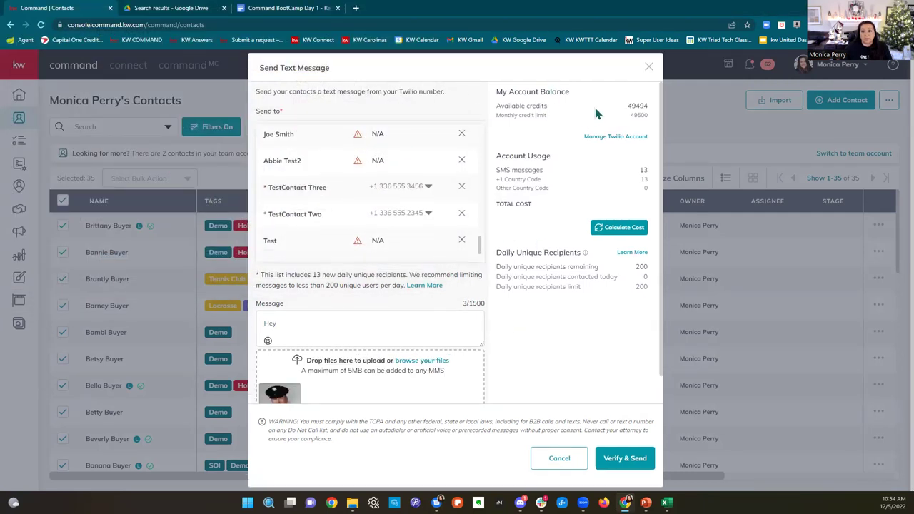
Step: Calculate the MMS cost (27 for 9 messages) and try sending the text
left_click(611, 229)
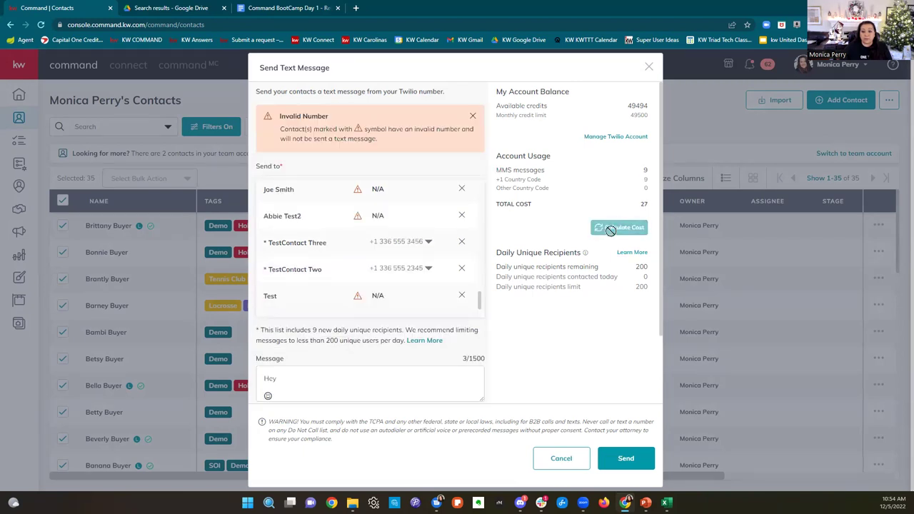
scroll(611, 230, "down", 2)
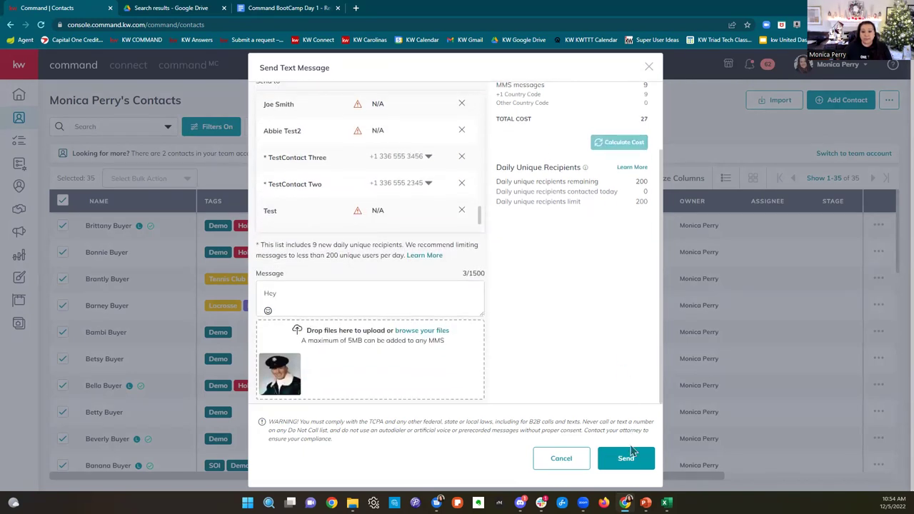
left_click(632, 469)
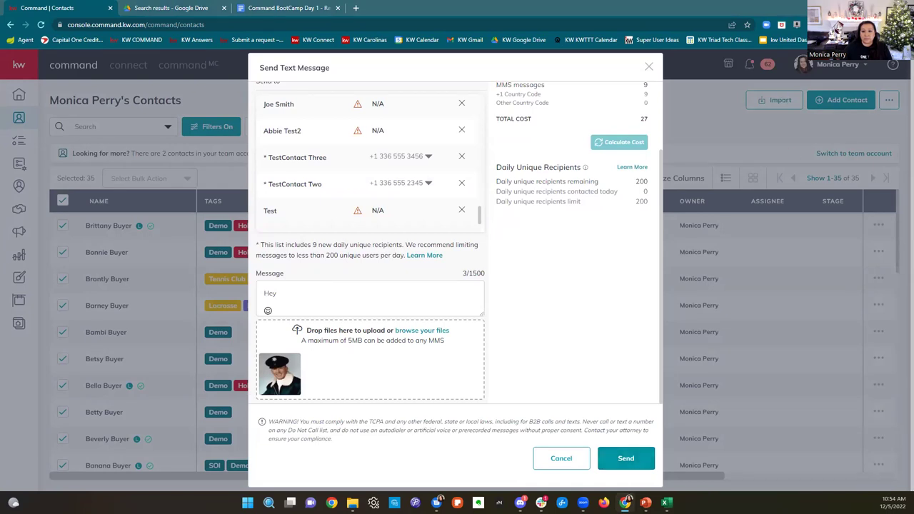
Step: Close the text message dialog, look through the bulk actions, then open Add to Contacts
left_click(648, 69)
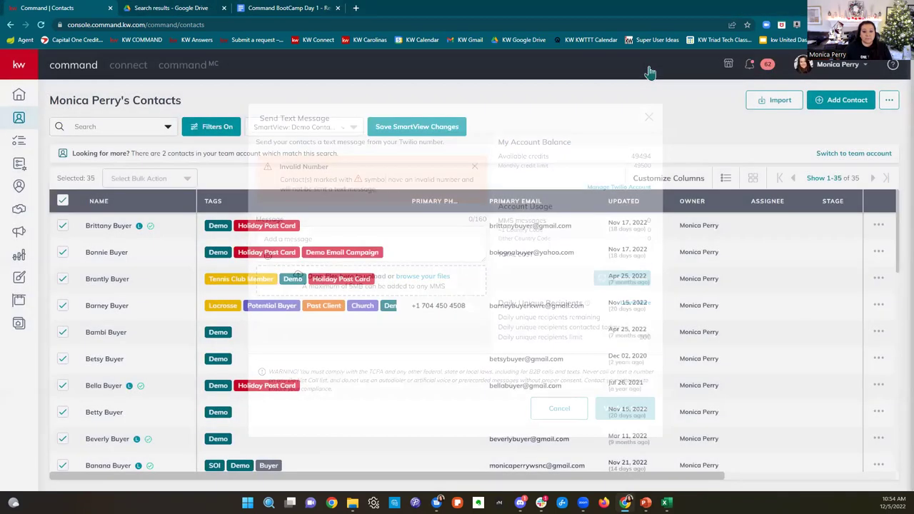
left_click(186, 178)
scroll(135, 392, "down", 2)
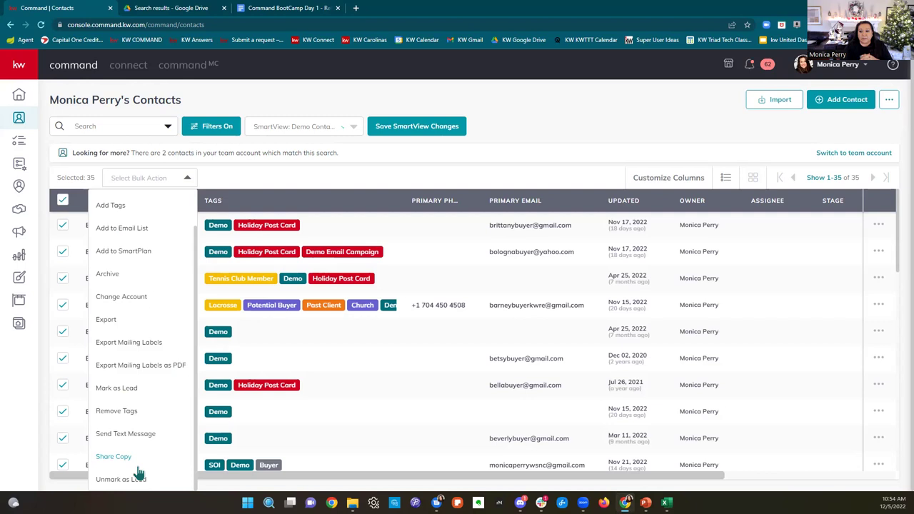
left_click(616, 126)
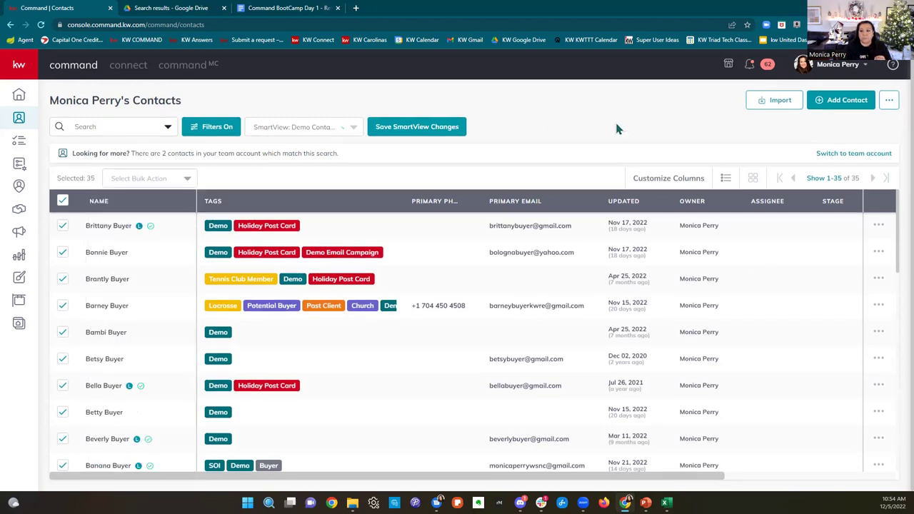
left_click(835, 106)
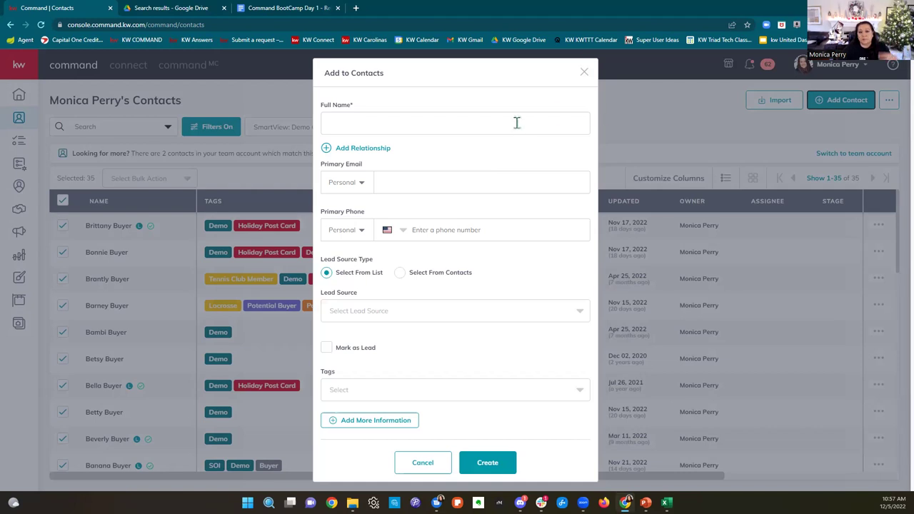
Step: Step through the Full Name, Email and Phone fields and point out Lead Source Type
left_click(511, 126)
left_click(486, 184)
left_click(485, 240)
left_click_drag(375, 270, 323, 277)
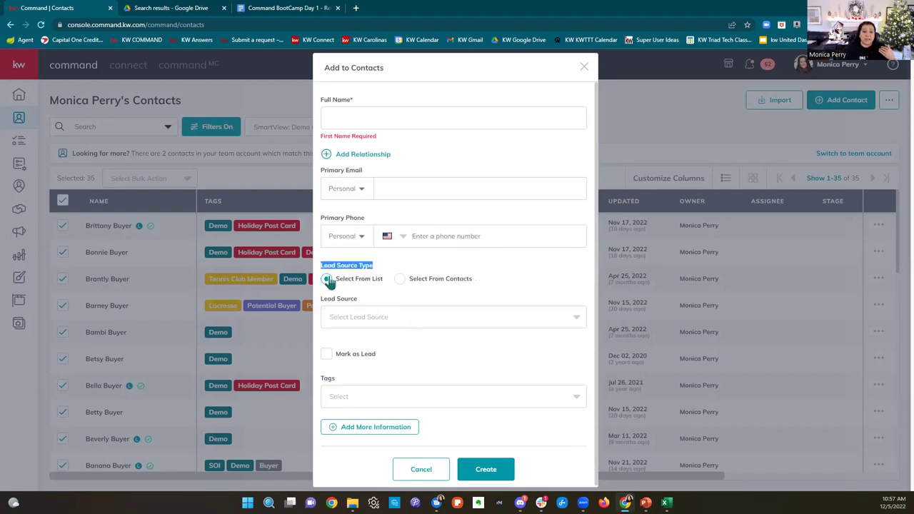
Step: Browse the lead sources, then set Lead Source Type to Select From Contacts
left_click(370, 315)
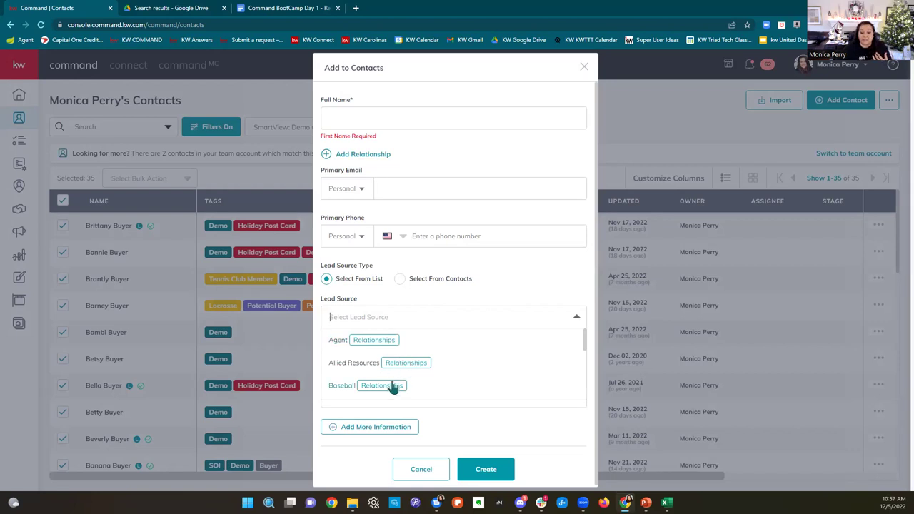
scroll(392, 388, "down", 1)
scroll(392, 387, "down", 3)
scroll(392, 386, "down", 1)
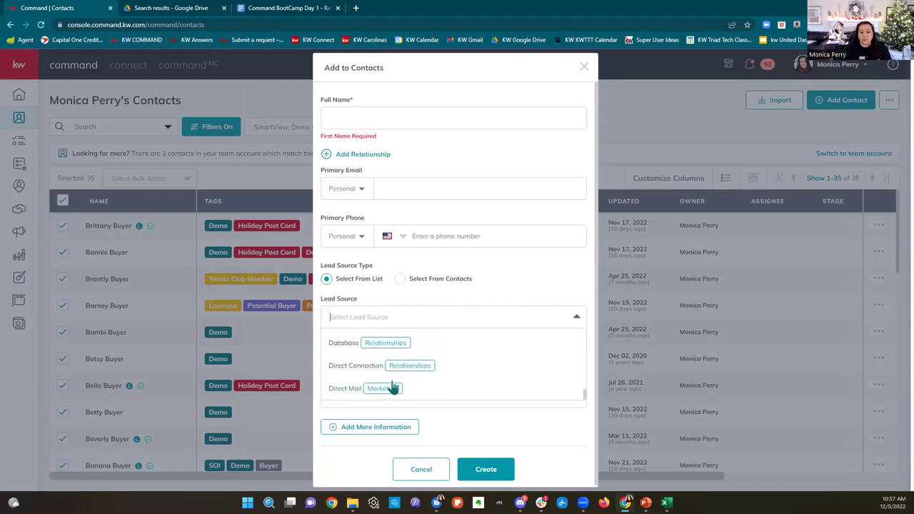
left_click(400, 279)
left_click(362, 328)
left_click(525, 303)
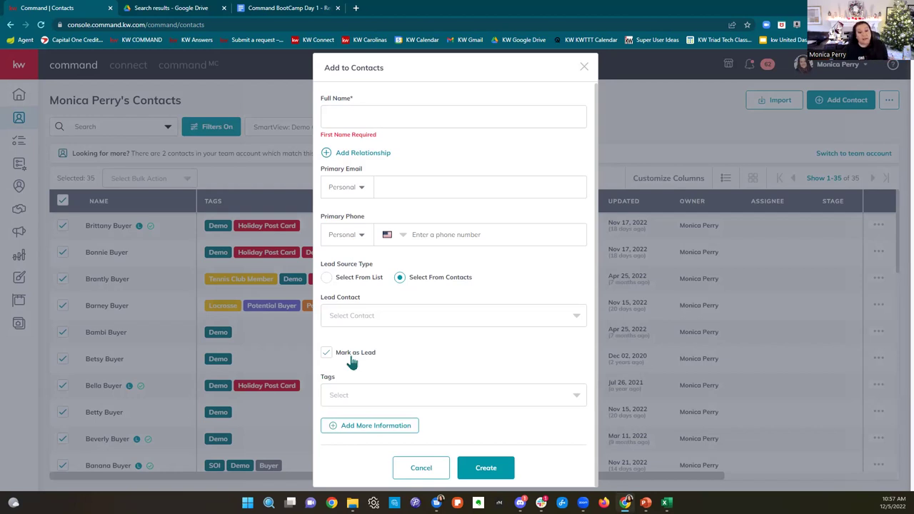
left_click(450, 399)
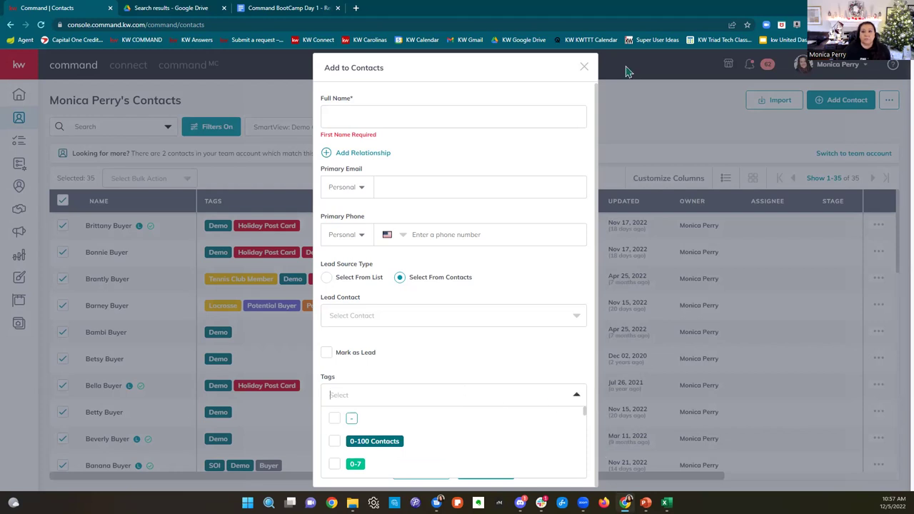
scroll(488, 449, "down", 5)
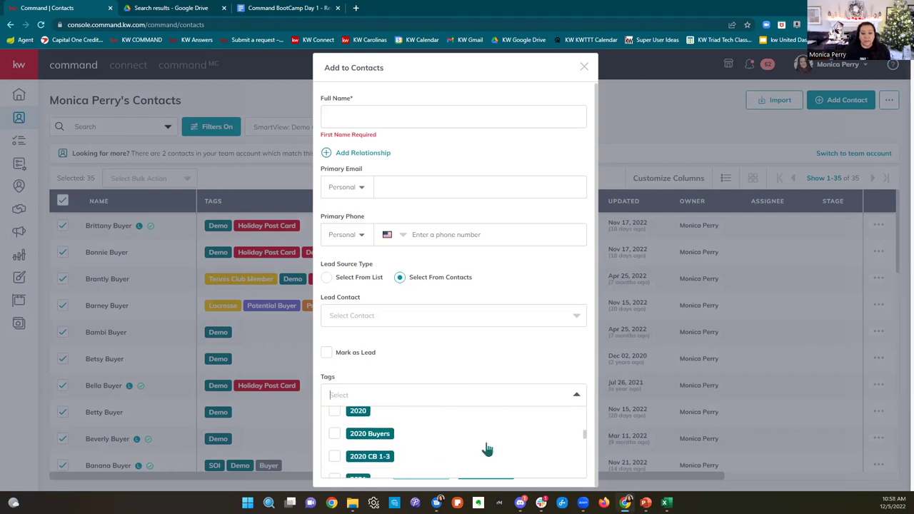
scroll(487, 443, "down", 2)
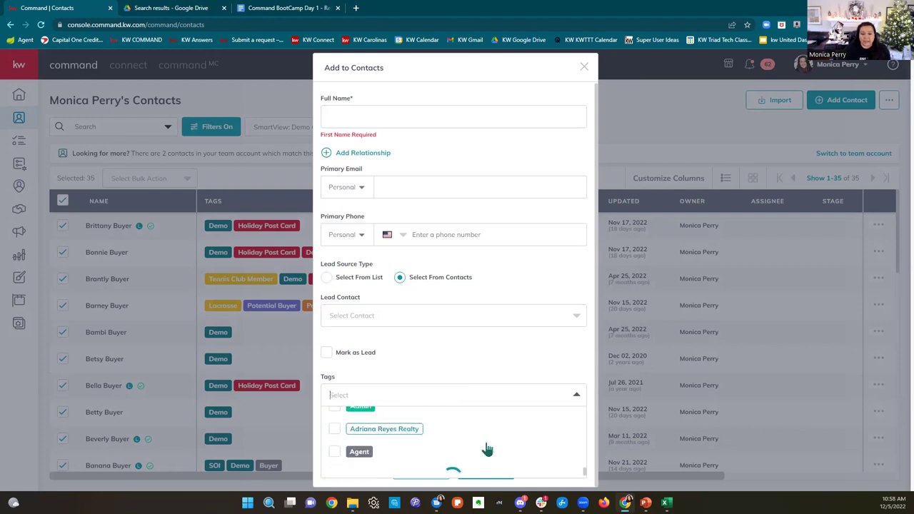
left_click(490, 378)
left_click(457, 395)
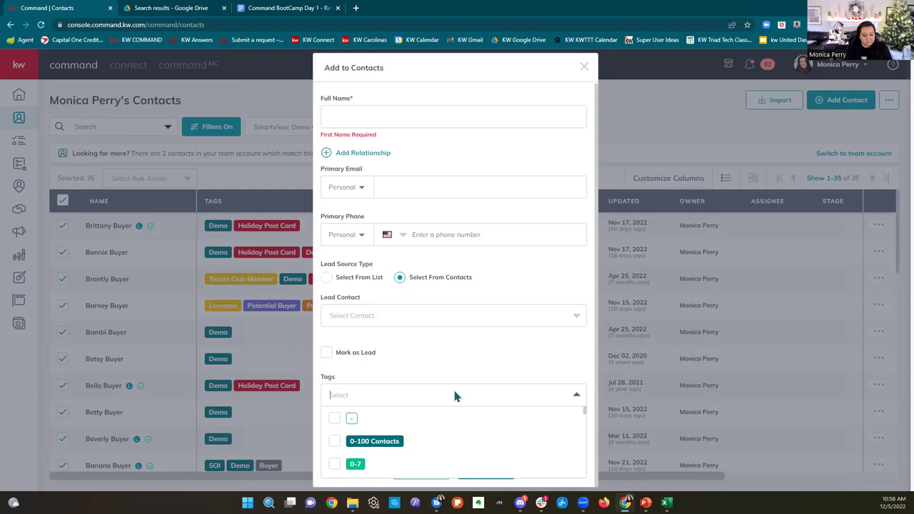
type("New Year")
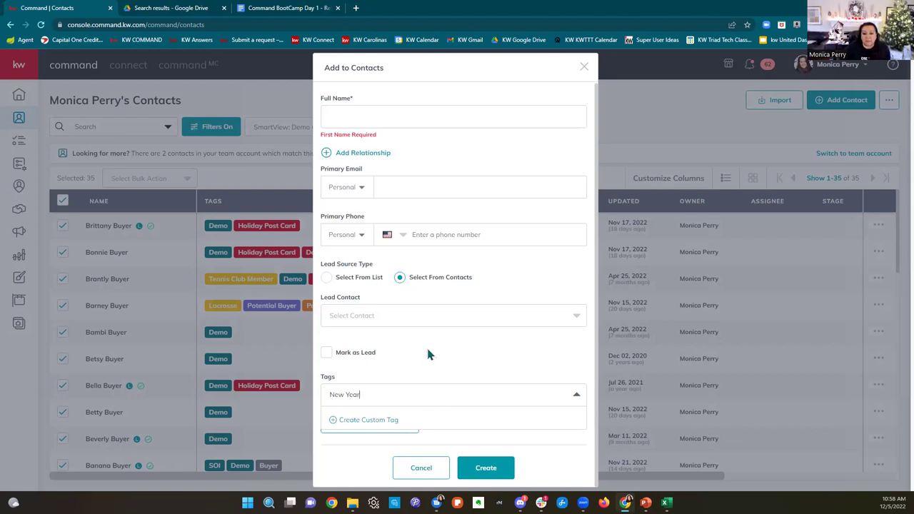
left_click(428, 353)
Step: Expand the additional contact information section of the new contact form
left_click(407, 426)
scroll(450, 381, "down", 1)
left_click(447, 393)
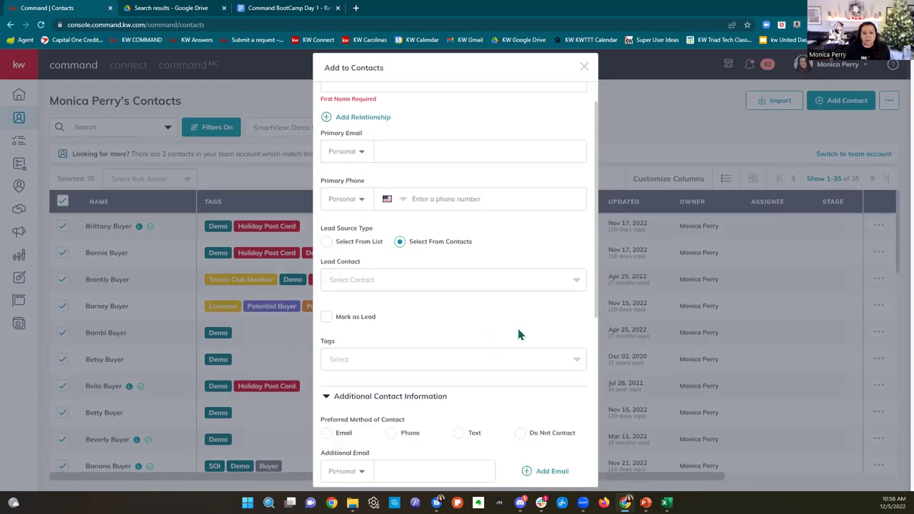
scroll(516, 325, "down", 5)
left_click_drag(326, 104, 430, 111)
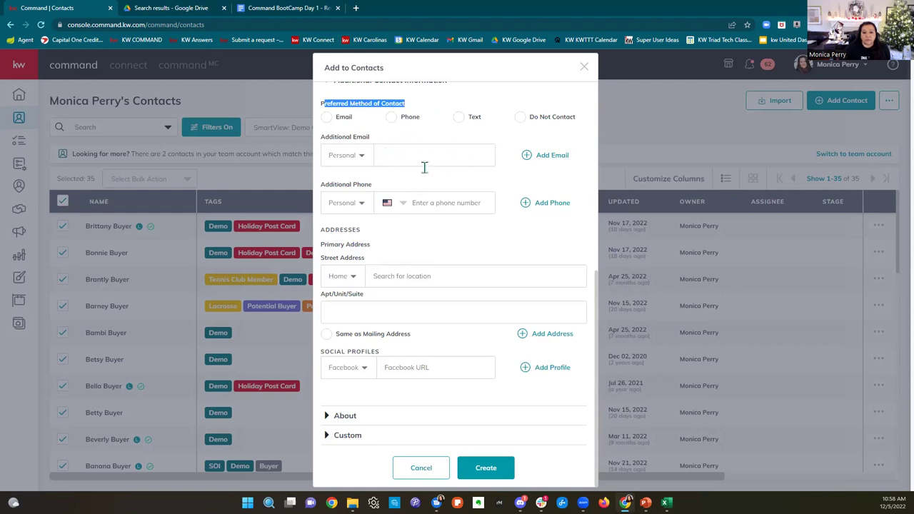
left_click(416, 278)
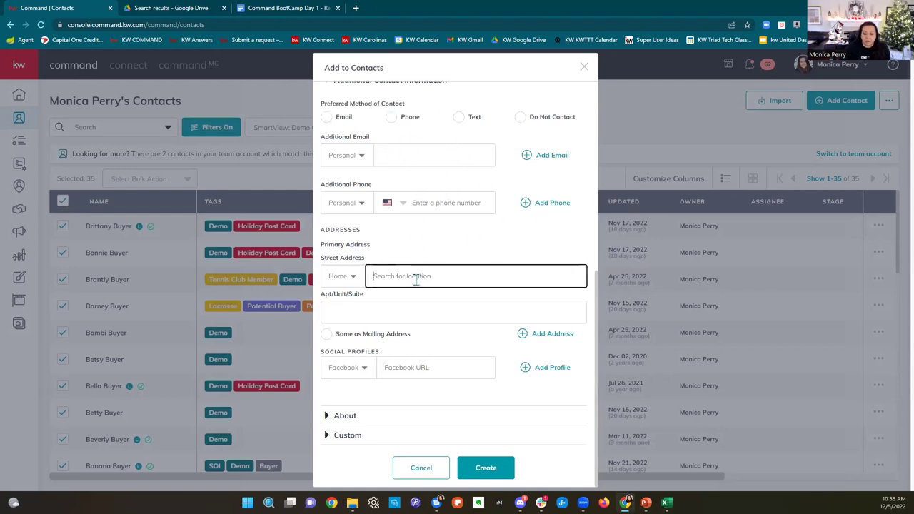
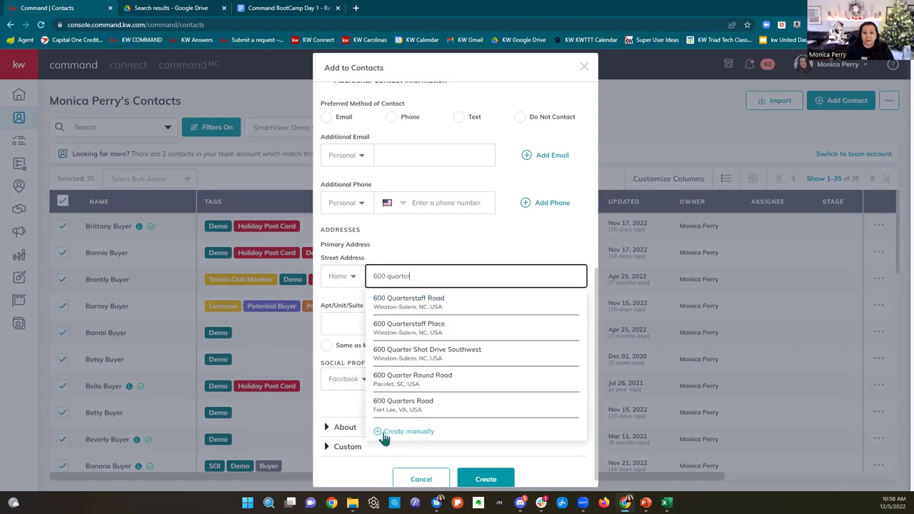
left_click(441, 228)
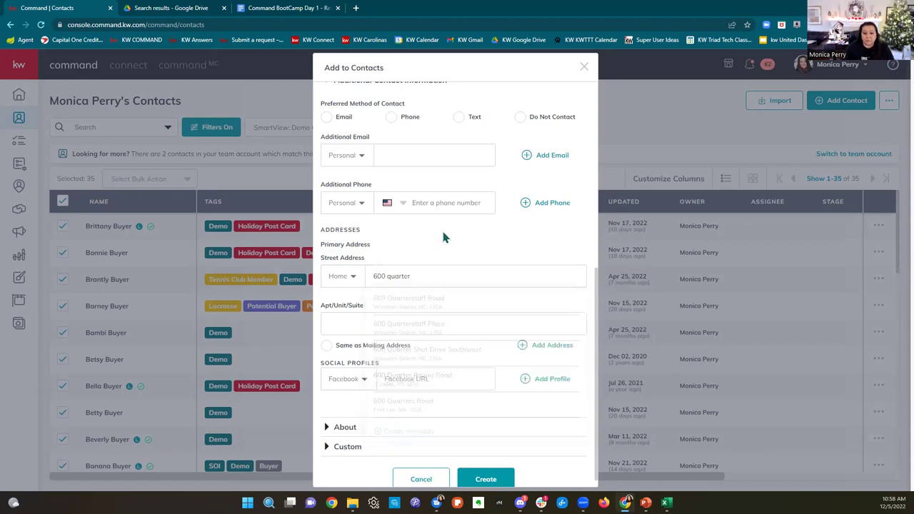
triple_click(429, 275)
key("BackSpace")
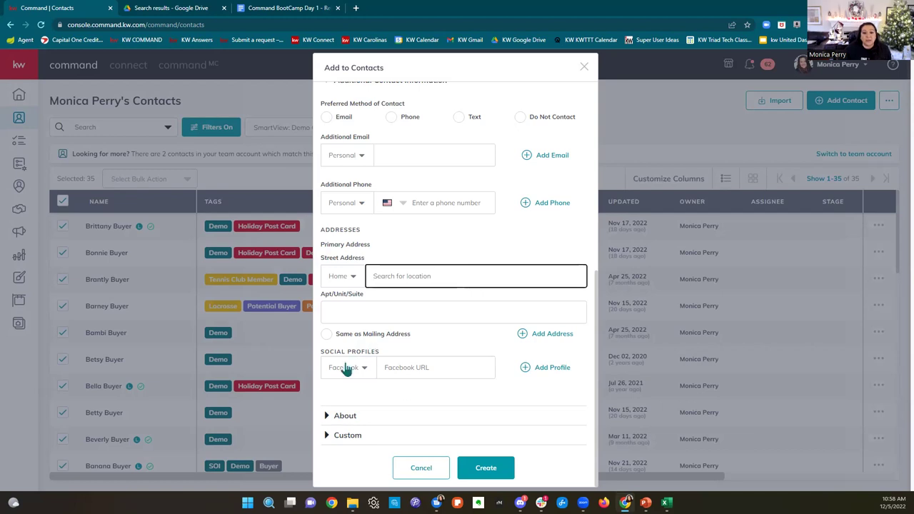
Step: Point out the social profiles section and expand the About details
left_click_drag(325, 352, 409, 354)
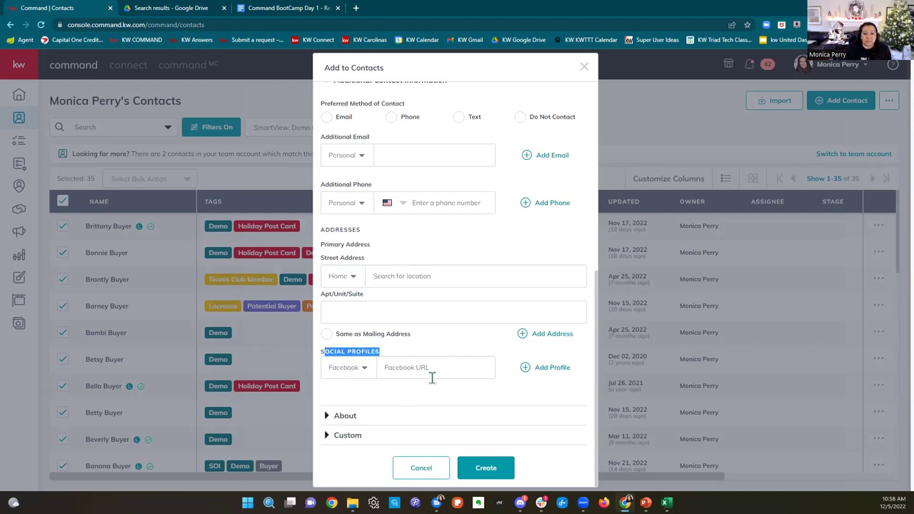
left_click(360, 419)
left_click(359, 417)
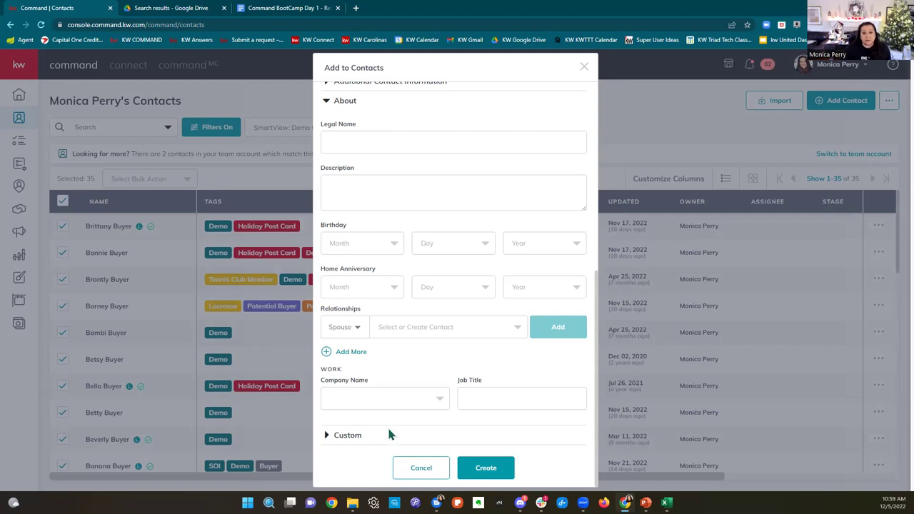
Step: Expand Custom, add a custom field row and browse its options, then close the form unsaved
left_click(345, 437)
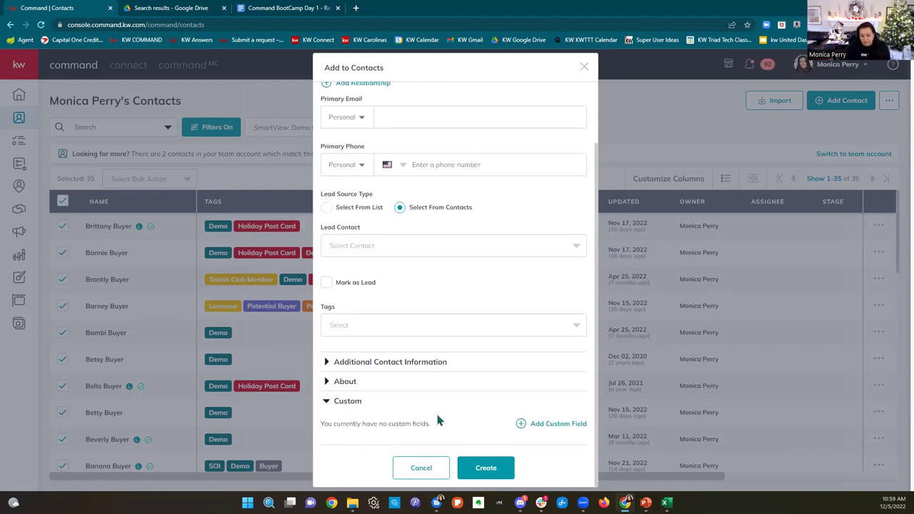
left_click(559, 424)
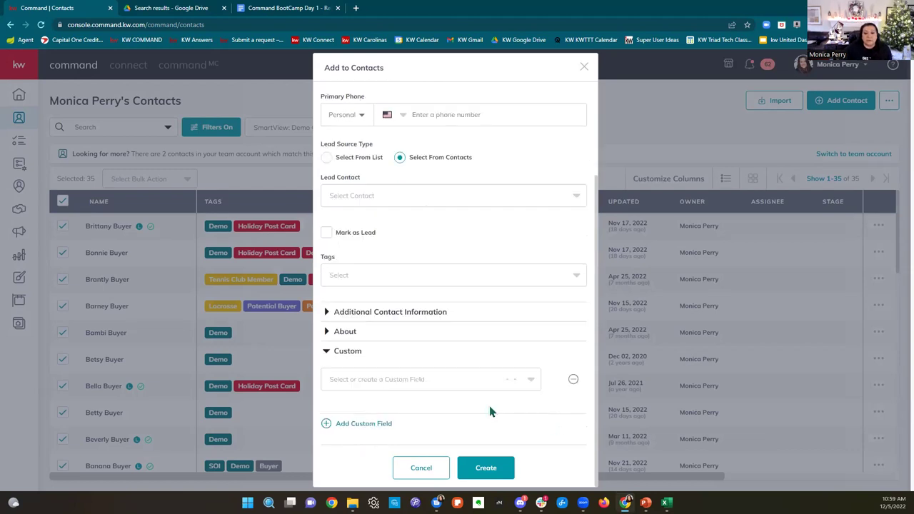
left_click(460, 379)
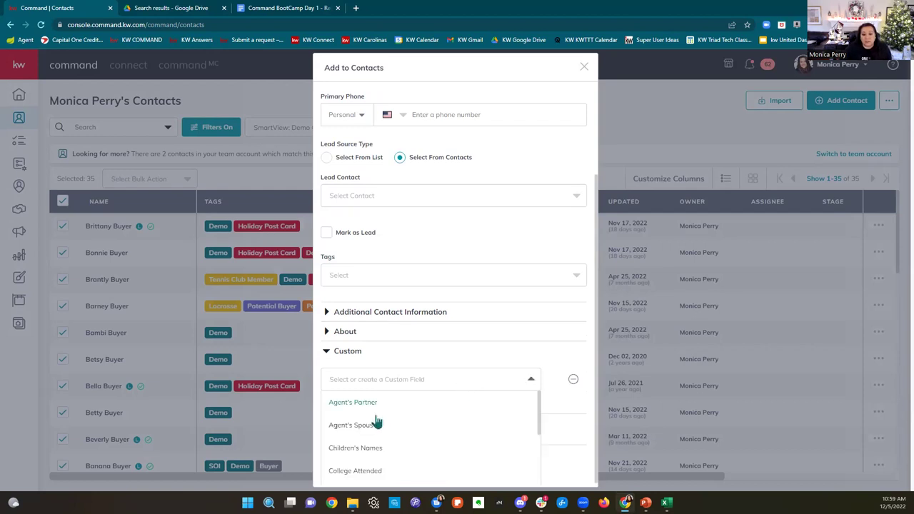
scroll(388, 414, "down", 1)
scroll(389, 414, "down", 2)
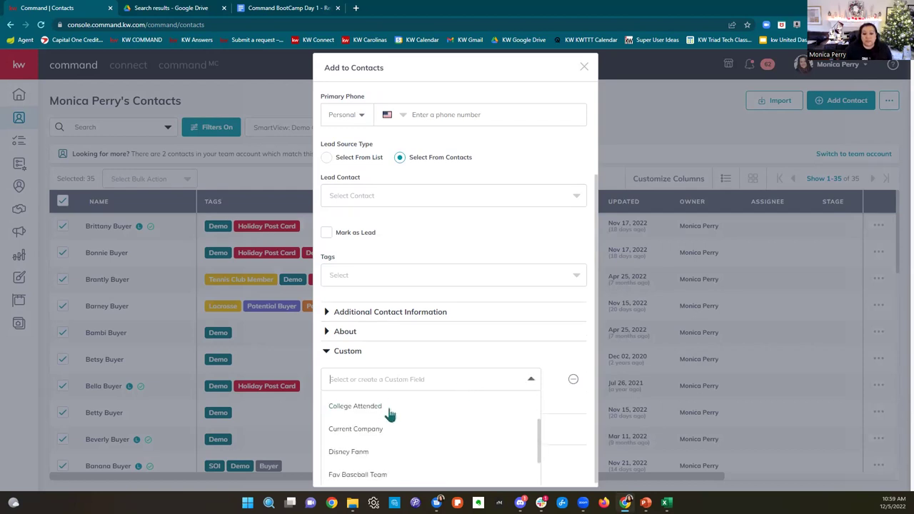
scroll(390, 414, "down", 1)
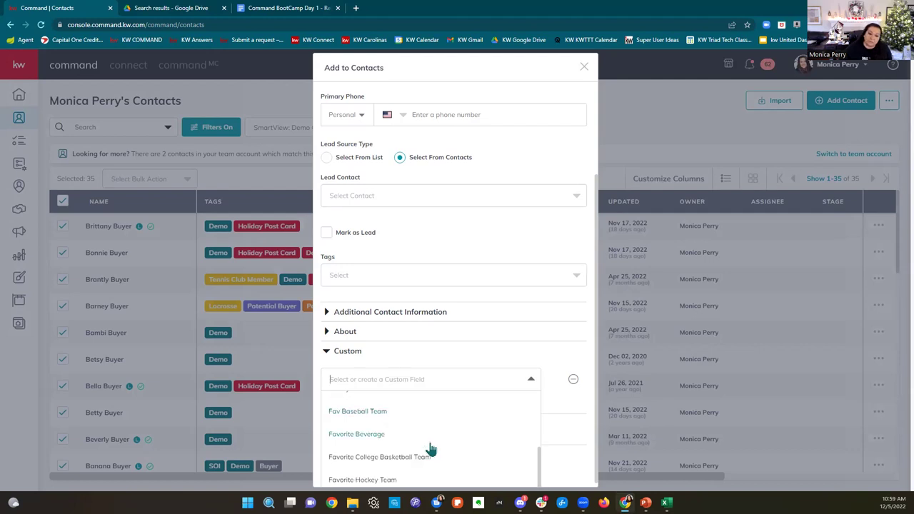
scroll(432, 448, "up", 5)
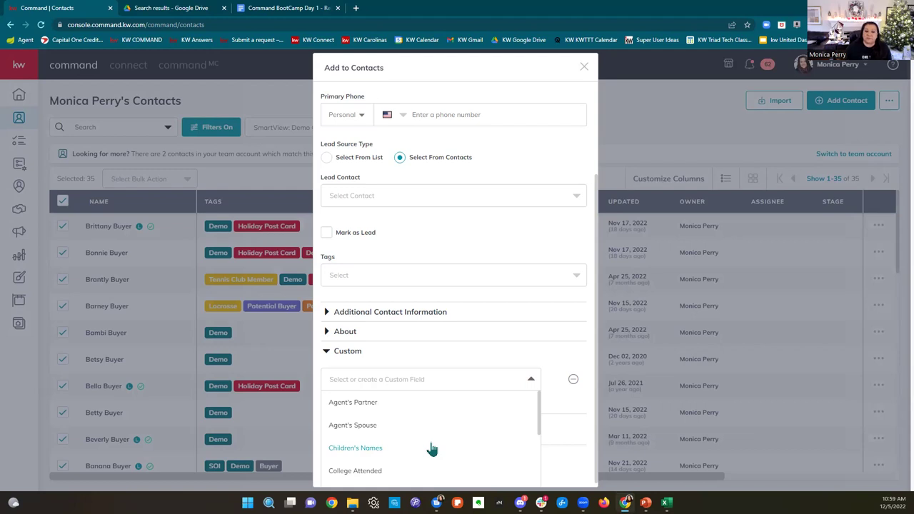
left_click(435, 357)
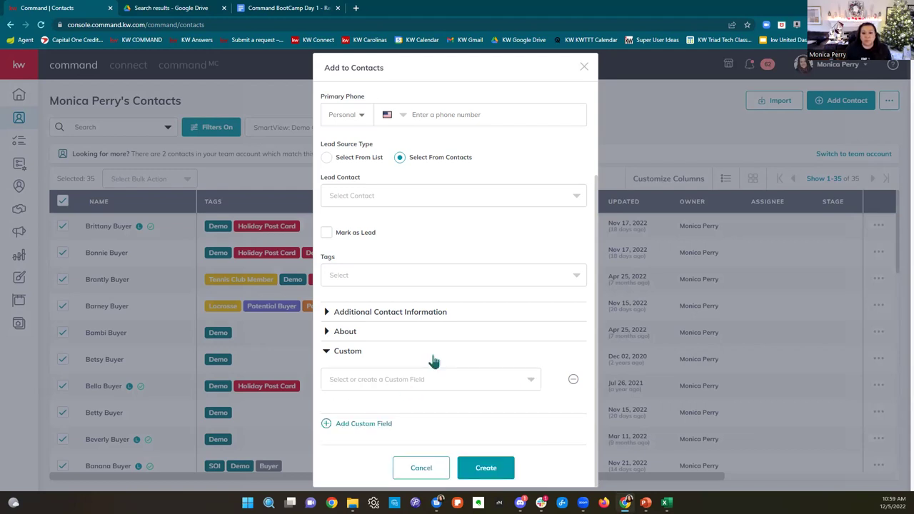
scroll(434, 360, "up", 3)
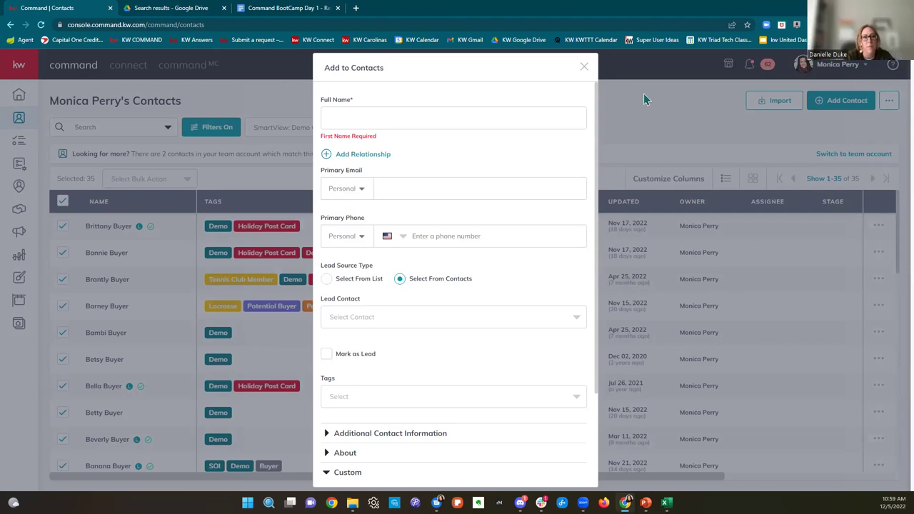
left_click(583, 69)
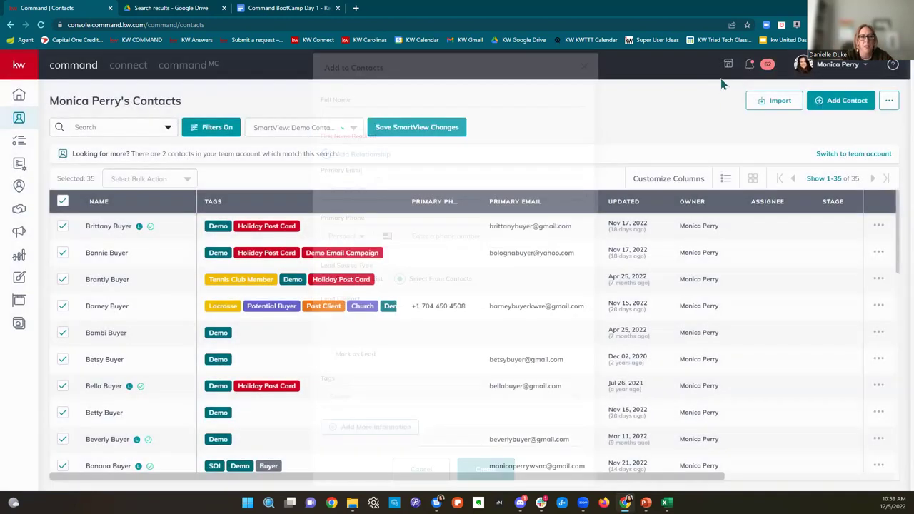
left_click(781, 101)
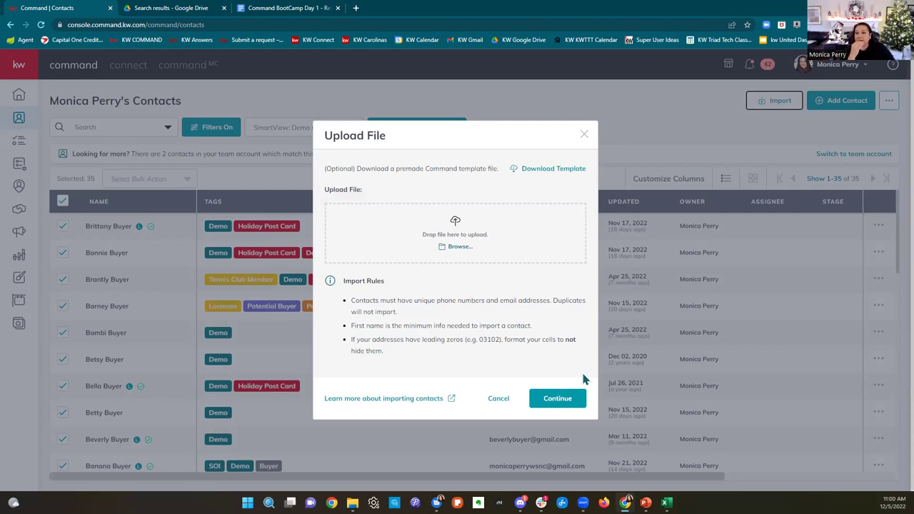
left_click(584, 136)
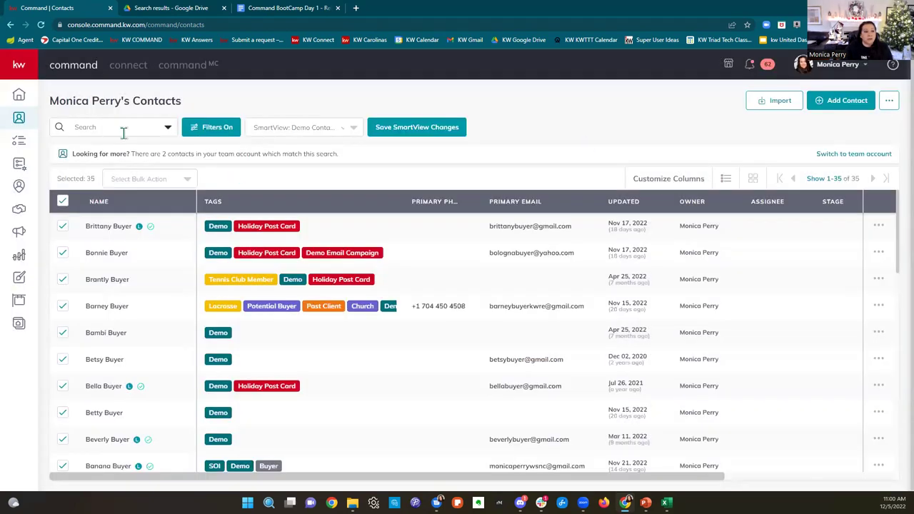
Step: Scroll down the contacts list and open a contact's record by name
scroll(163, 310, "down", 3)
scroll(163, 309, "down", 5)
left_click(122, 344)
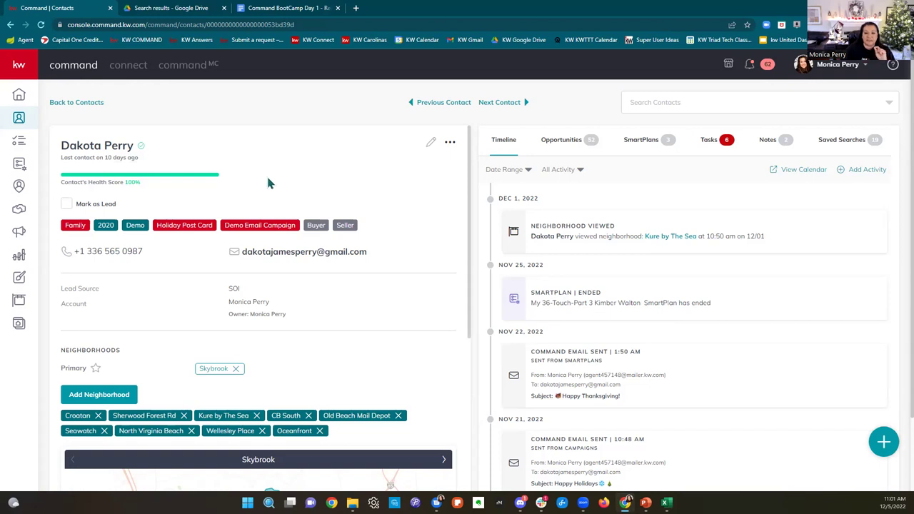
left_click_drag(144, 259, 70, 264)
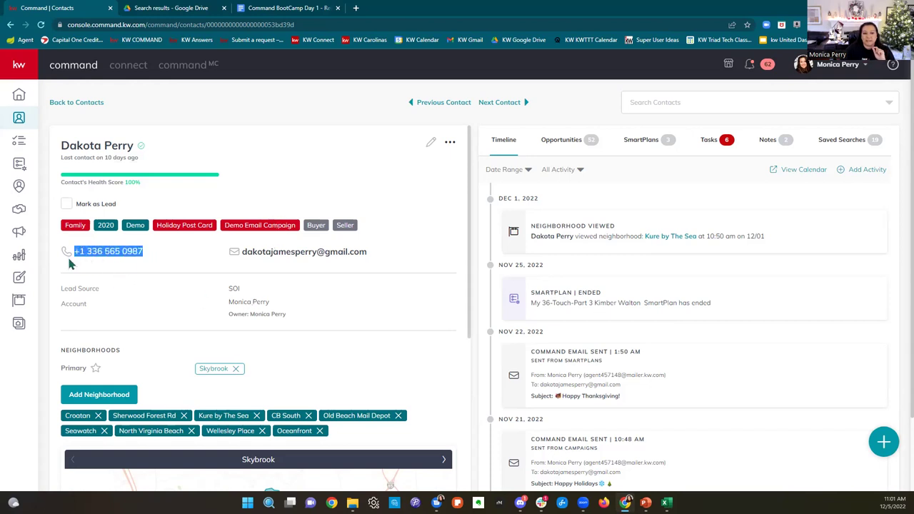
left_click(377, 261)
left_click_drag(218, 269, 243, 252)
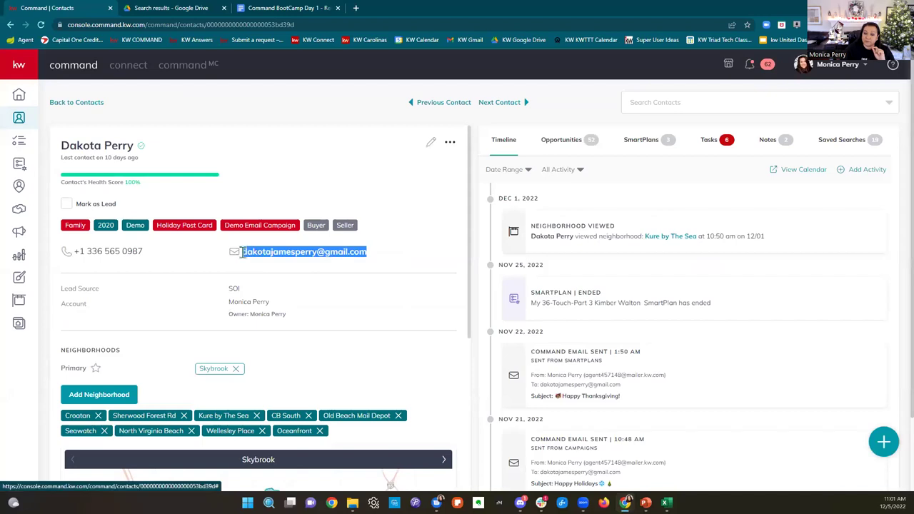
scroll(433, 322, "down", 1)
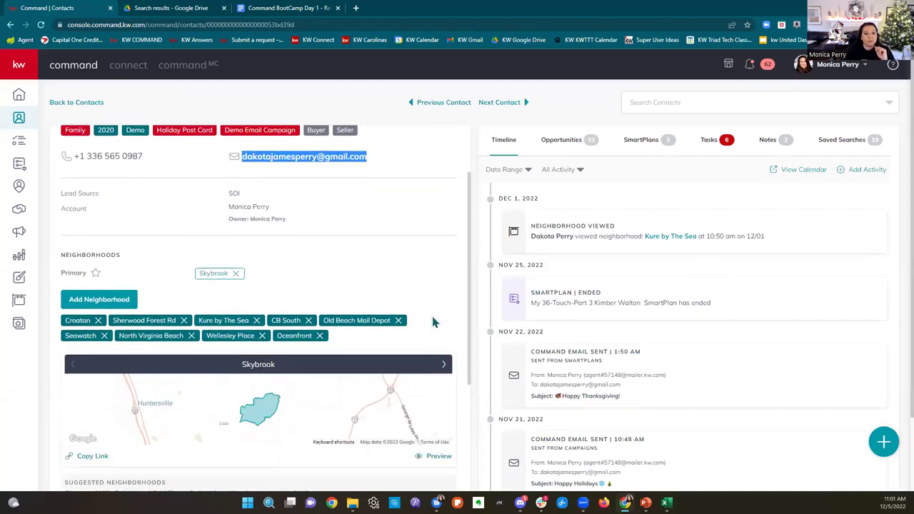
scroll(411, 274, "down", 1)
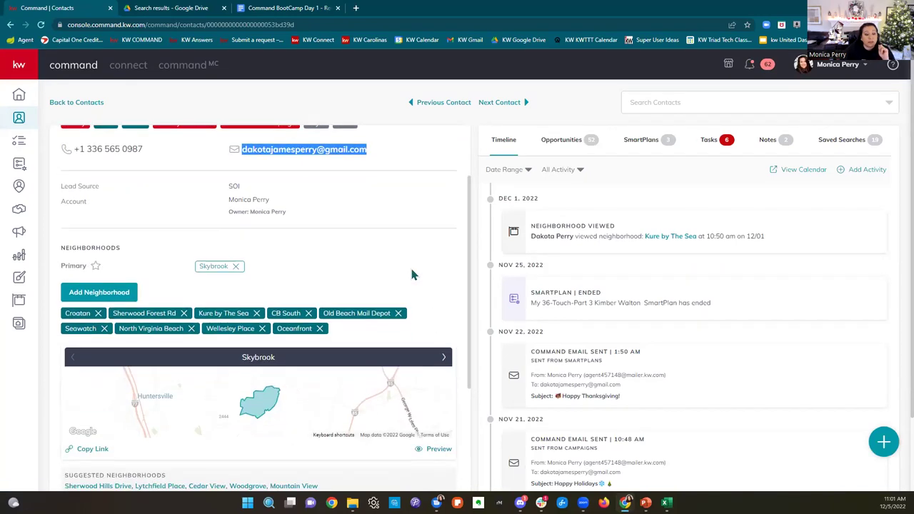
left_click_drag(60, 145, 320, 144)
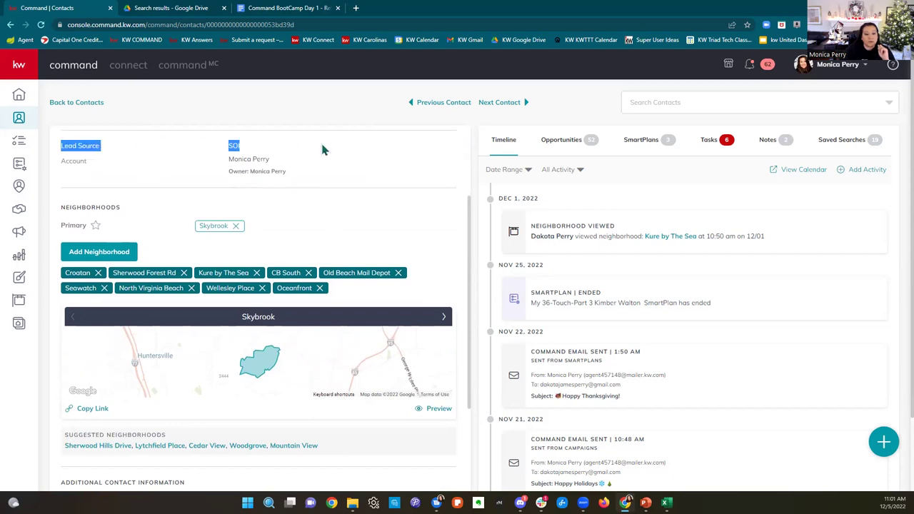
left_click_drag(57, 159, 300, 164)
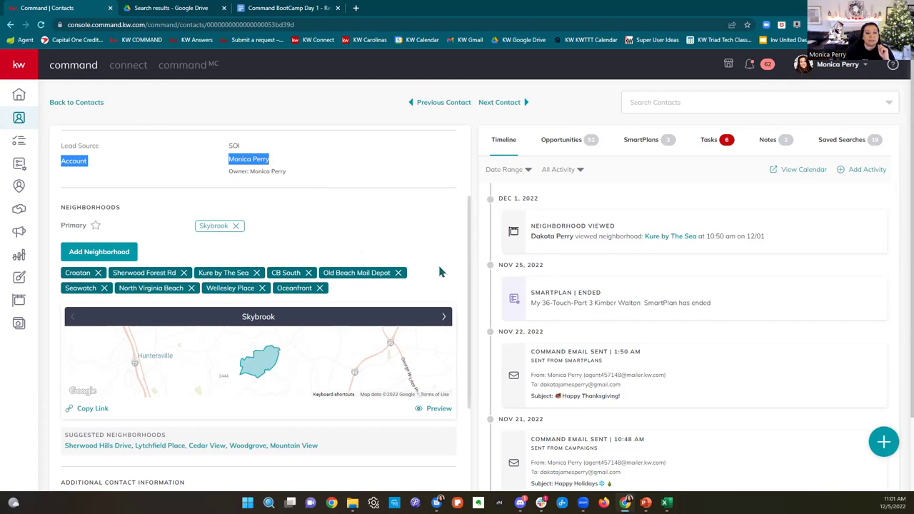
scroll(439, 267, "down", 1)
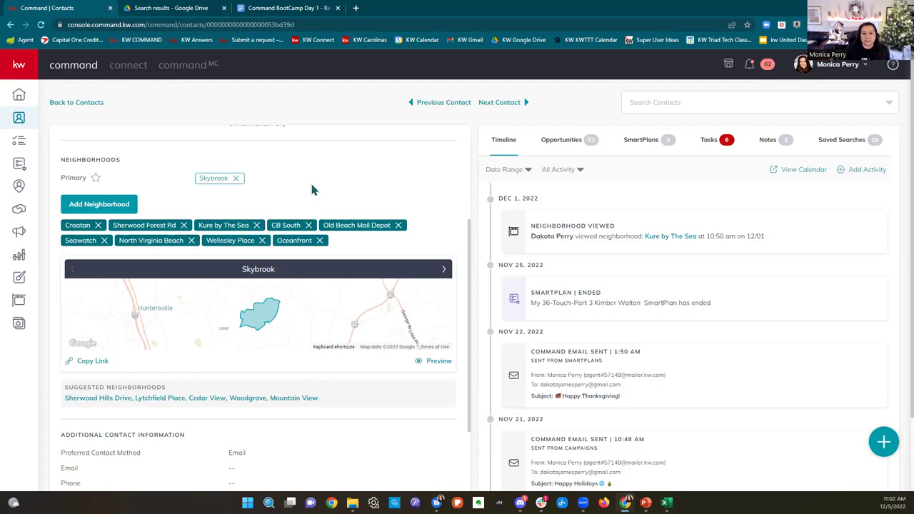
scroll(311, 189, "down", 3)
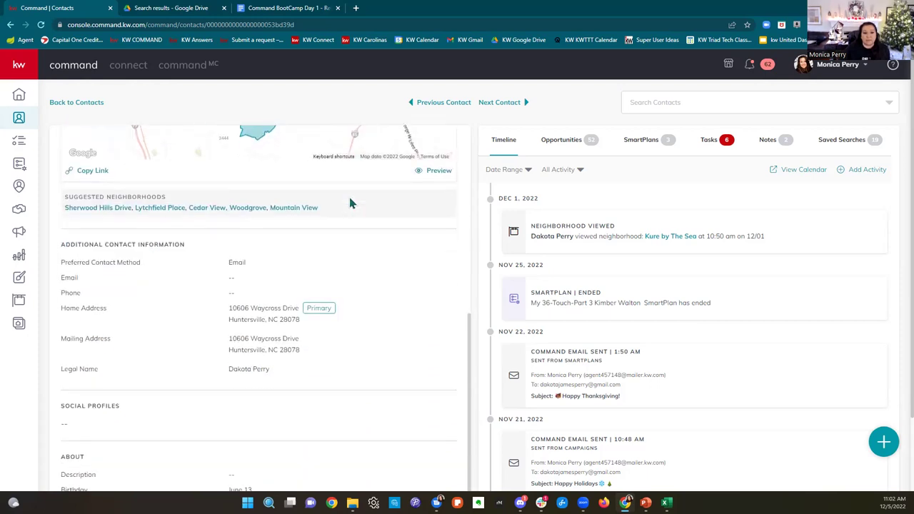
scroll(364, 243, "down", 3)
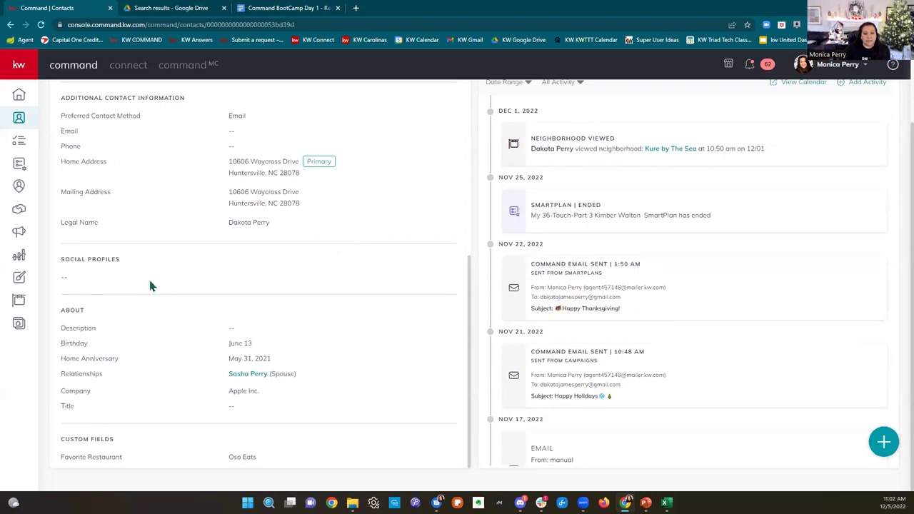
scroll(314, 427, "up", 6)
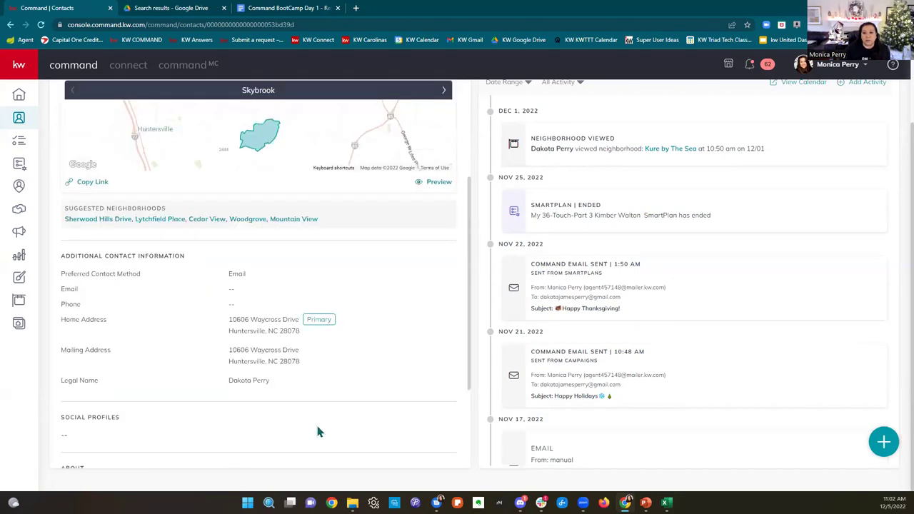
scroll(331, 426, "up", 2)
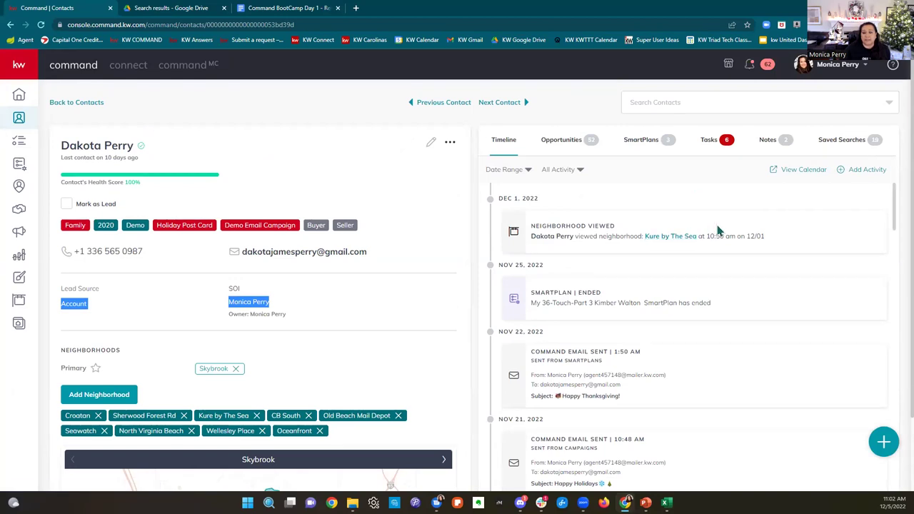
Step: Highlight the email entries in the timeline, including the Command Email Sent entry
scroll(719, 231, "down", 3)
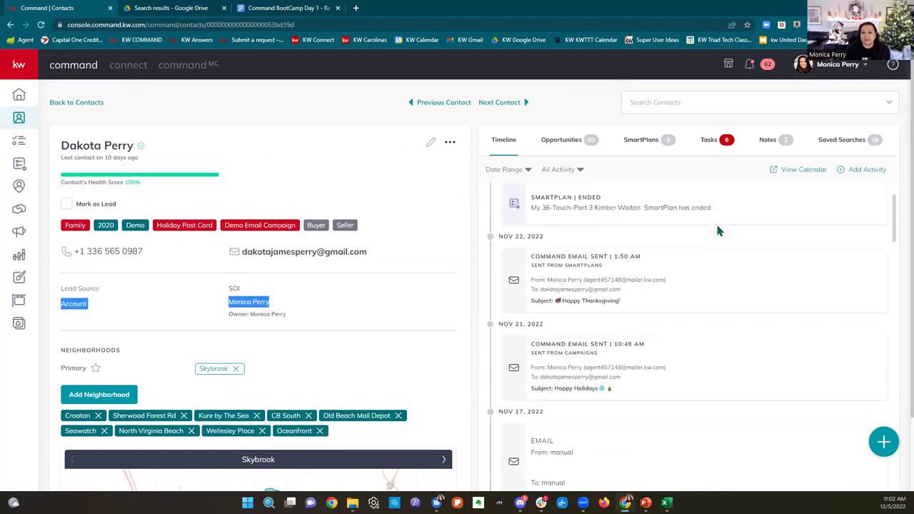
scroll(719, 230, "down", 2)
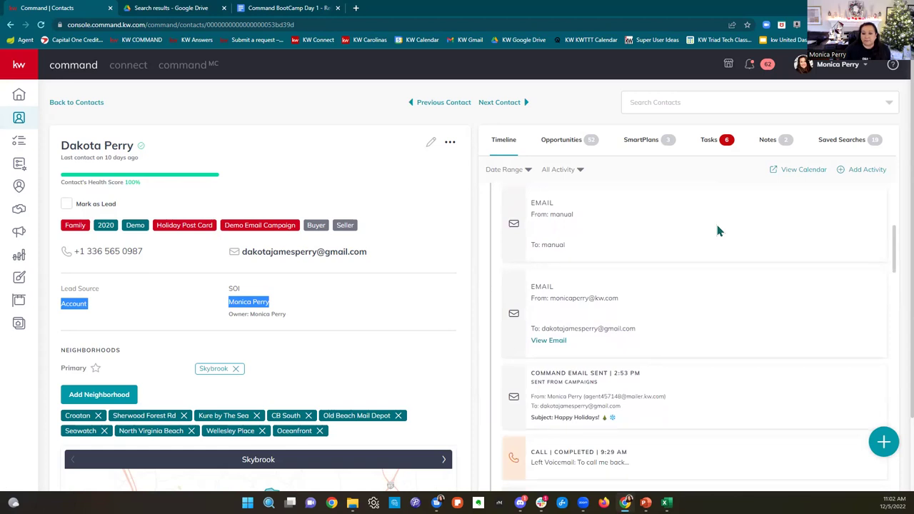
left_click_drag(534, 286, 644, 349)
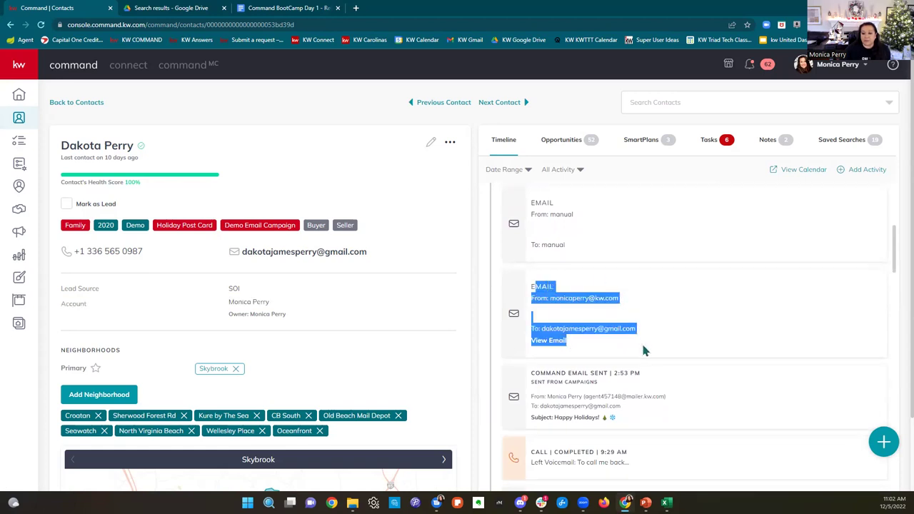
left_click(640, 339)
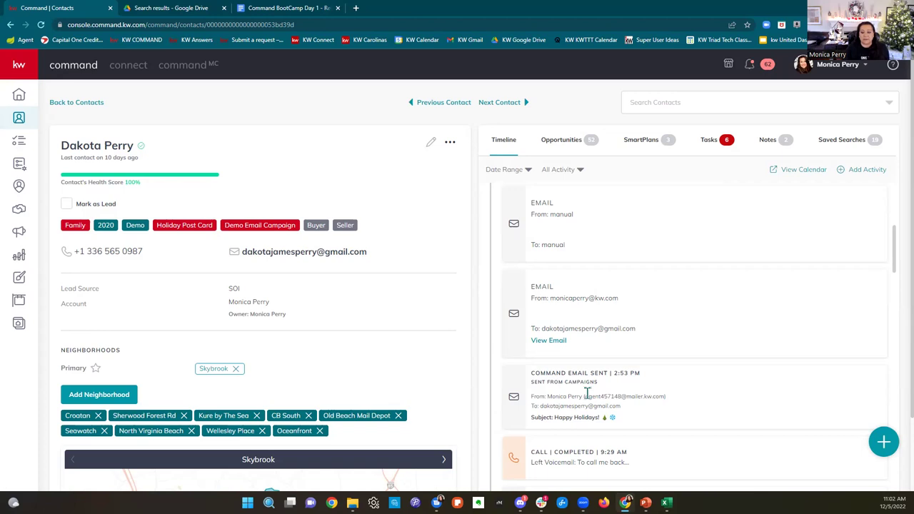
double_click(535, 286)
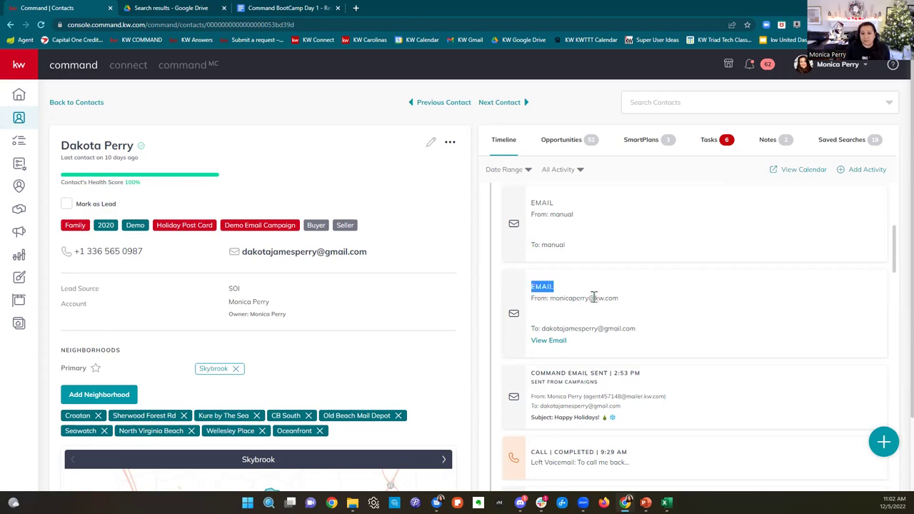
left_click_drag(593, 297, 648, 355)
left_click(645, 383)
left_click_drag(529, 374, 673, 428)
left_click(617, 373)
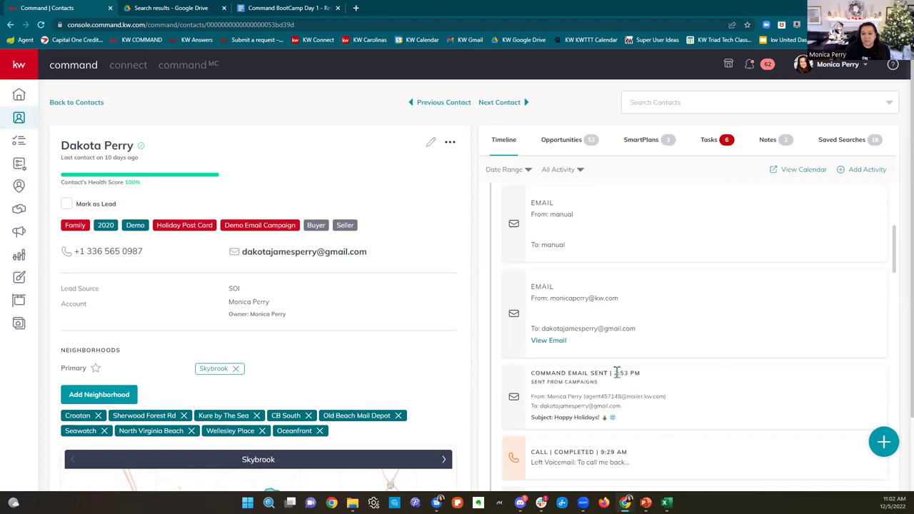
left_click_drag(605, 389, 513, 389)
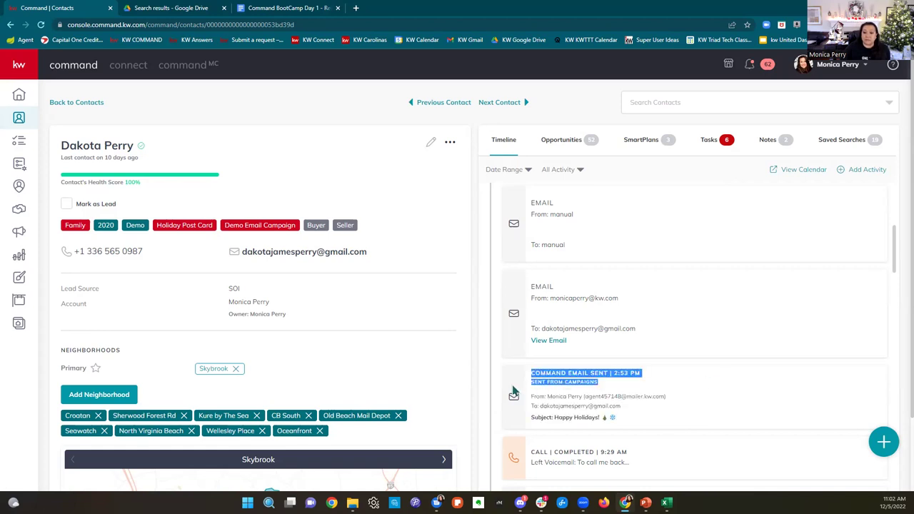
left_click(513, 389)
Step: Scroll further through the timeline, then open the Date Range picker
scroll(703, 412, "down", 4)
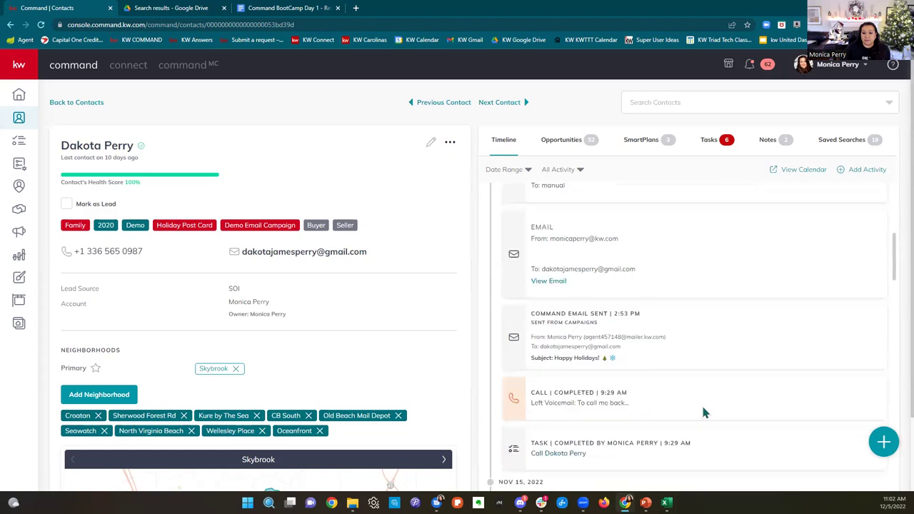
scroll(703, 412, "down", 1)
left_click_drag(632, 290, 519, 296)
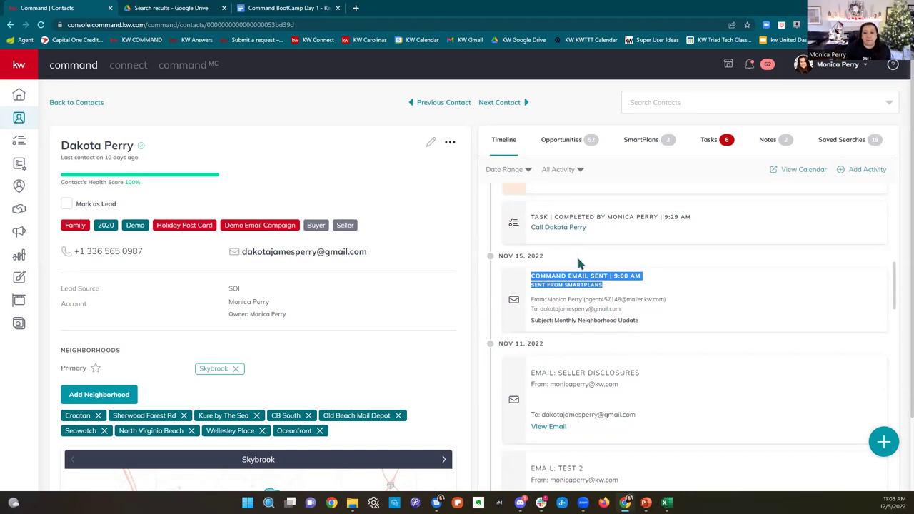
scroll(579, 257, "up", 3)
scroll(580, 246, "up", 2)
left_click(508, 172)
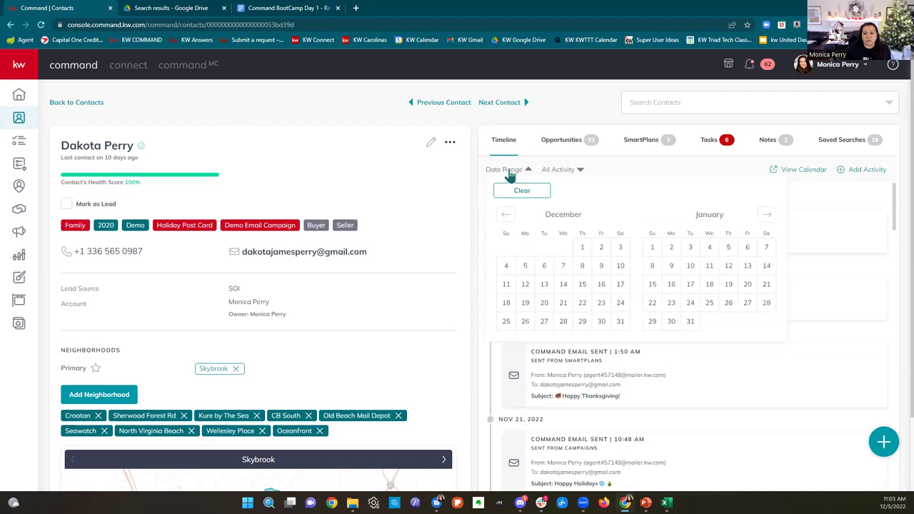
Step: Close the date picker, browse the All Activity filter, then view the Opportunities and SmartPlans tabs
left_click(509, 173)
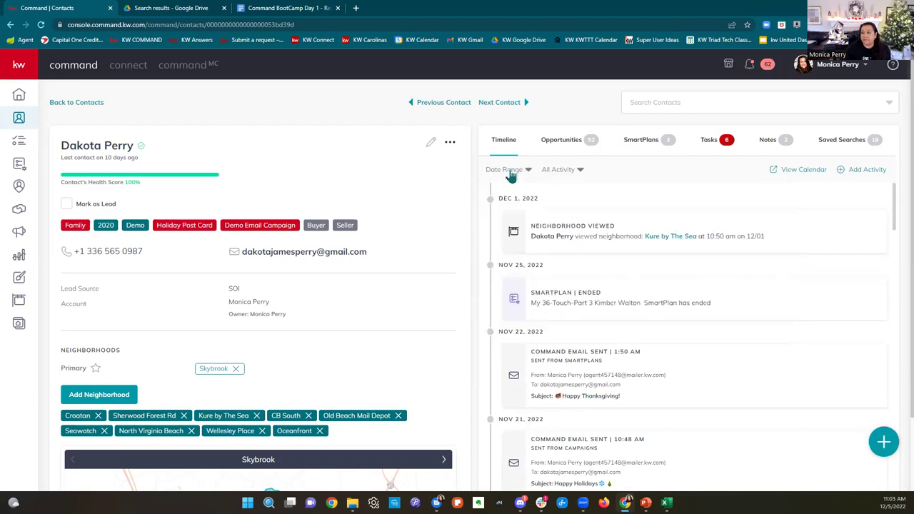
left_click(559, 173)
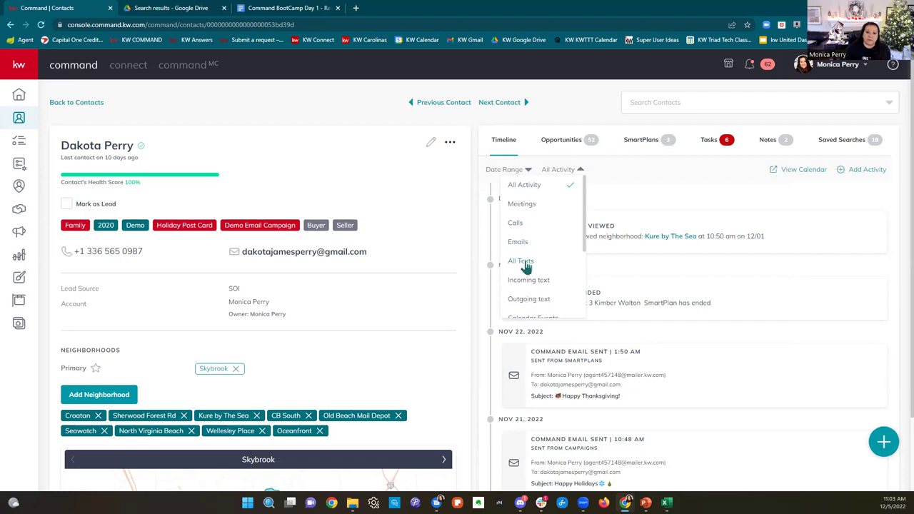
scroll(540, 285, "down", 2)
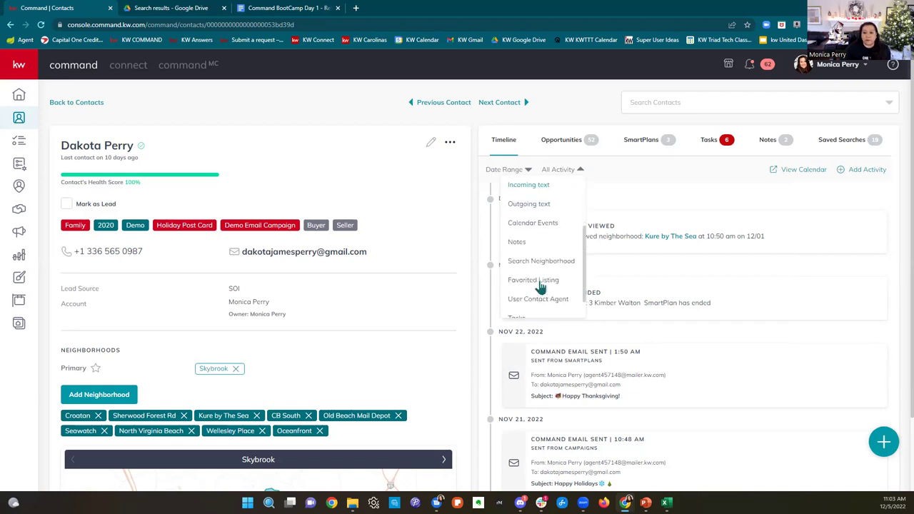
scroll(541, 286, "down", 1)
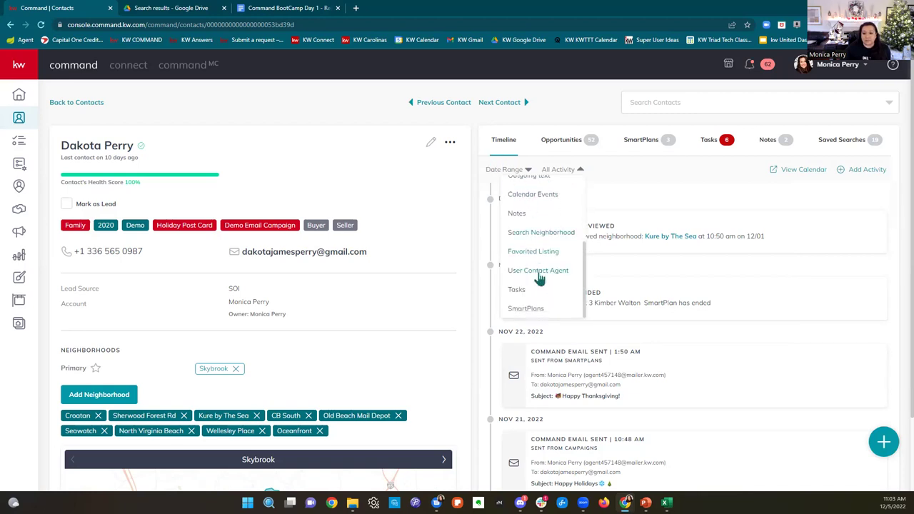
left_click(679, 185)
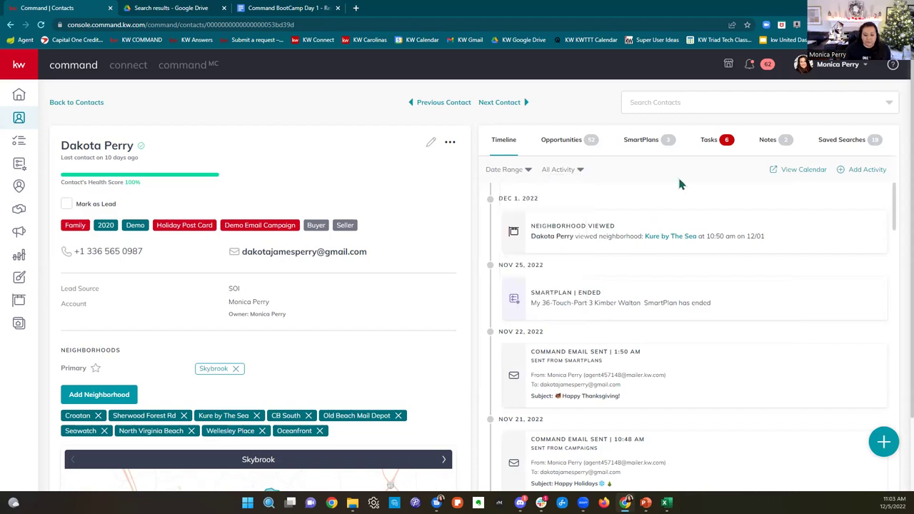
left_click(573, 155)
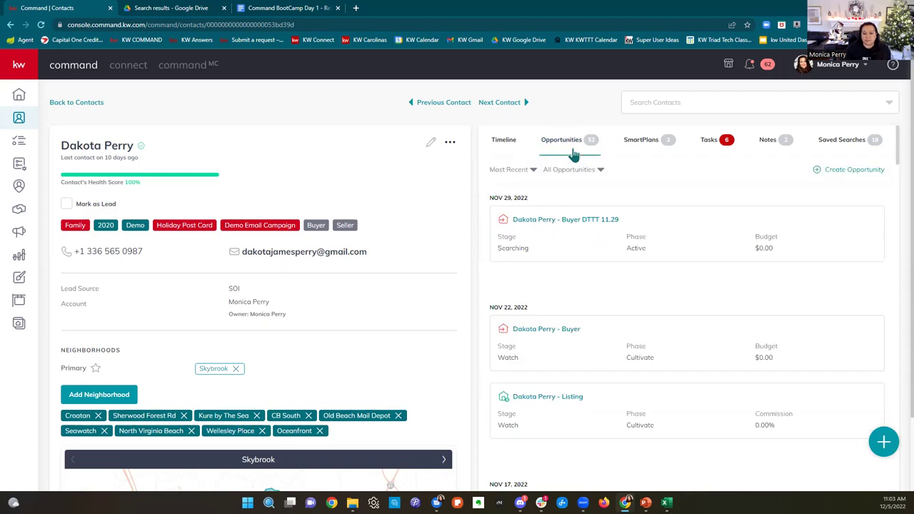
left_click(665, 141)
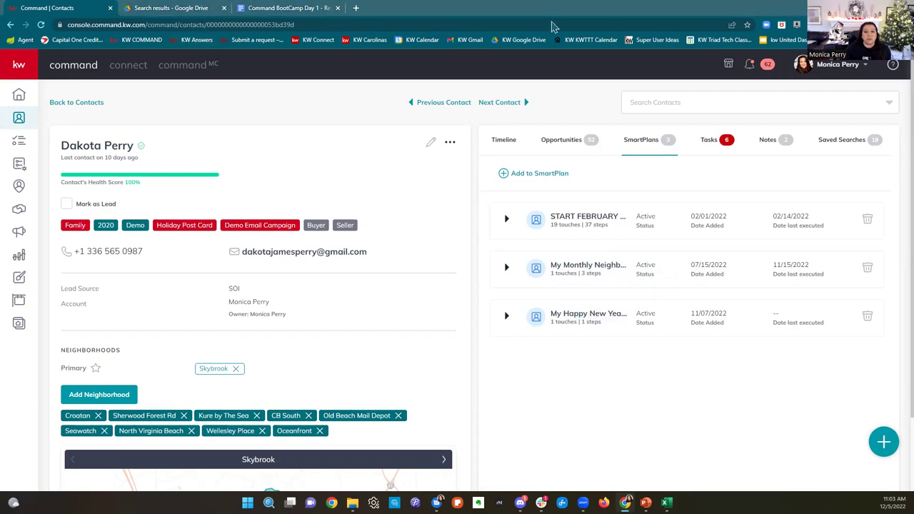
Step: Load Gmail in a new tab, switch to the demo client's account, and close the old Inbox tab
left_click(355, 8)
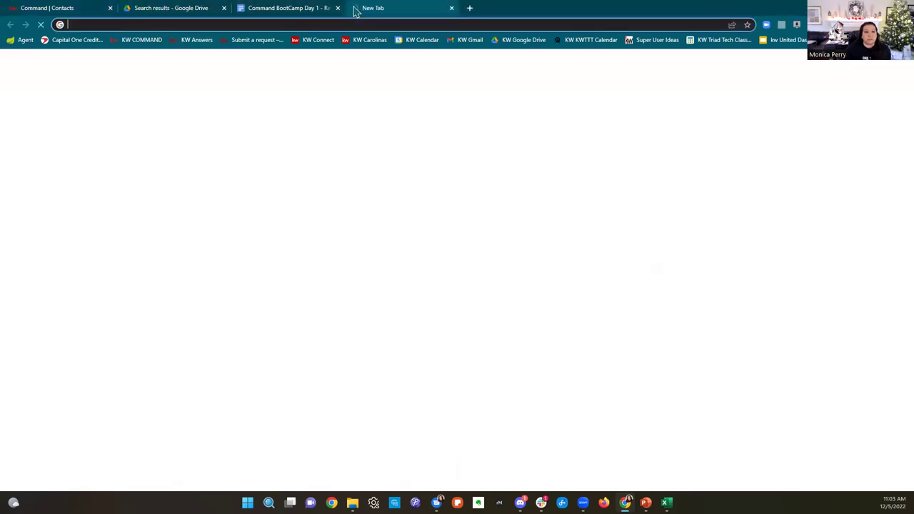
left_click(467, 45)
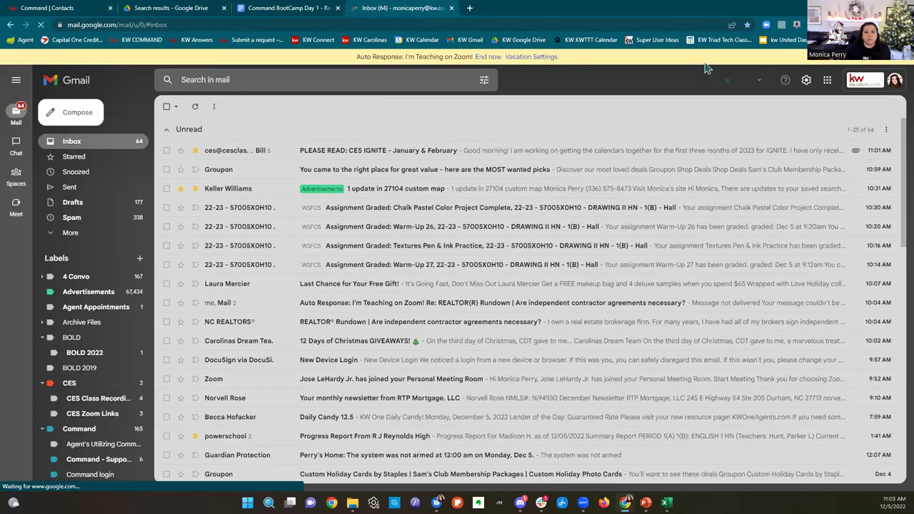
left_click(882, 87)
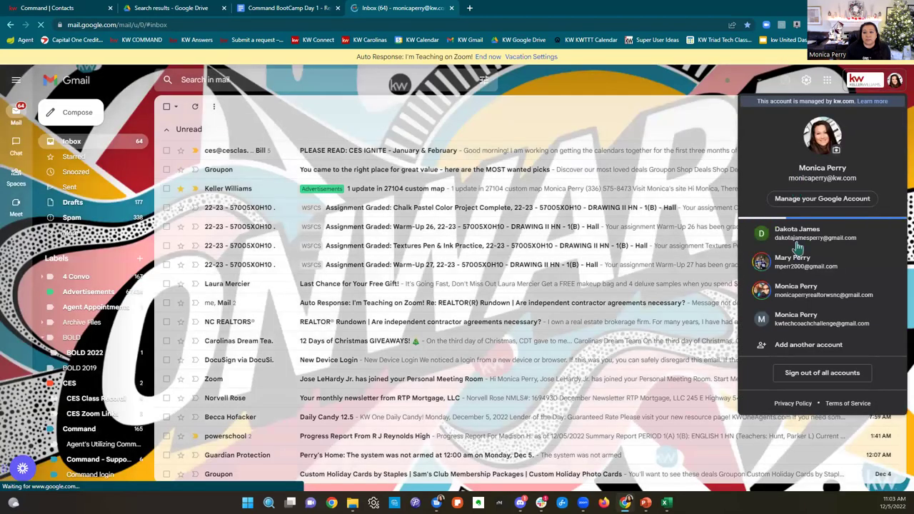
left_click(798, 246)
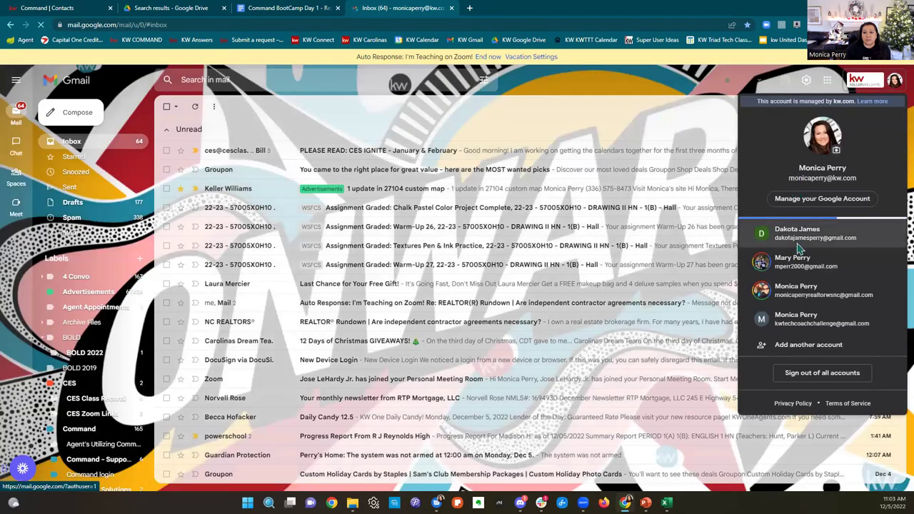
left_click(452, 8)
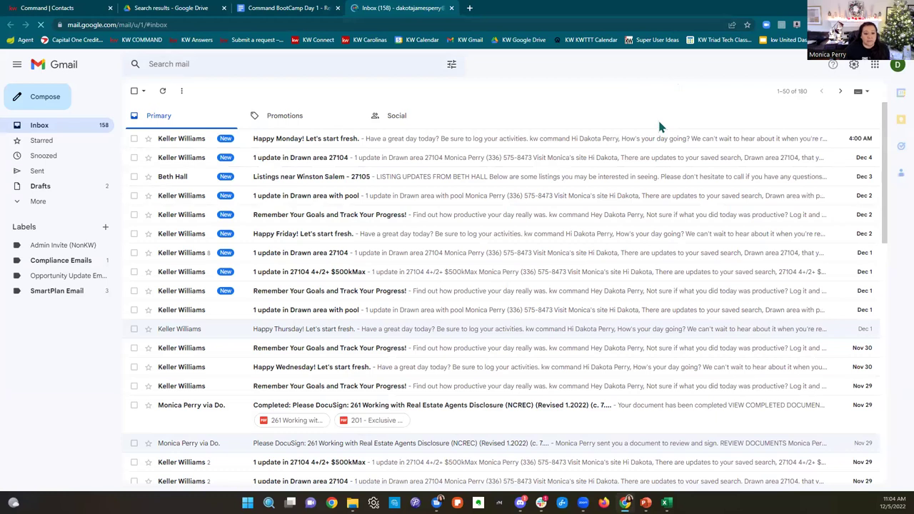
scroll(665, 143, "down", 3)
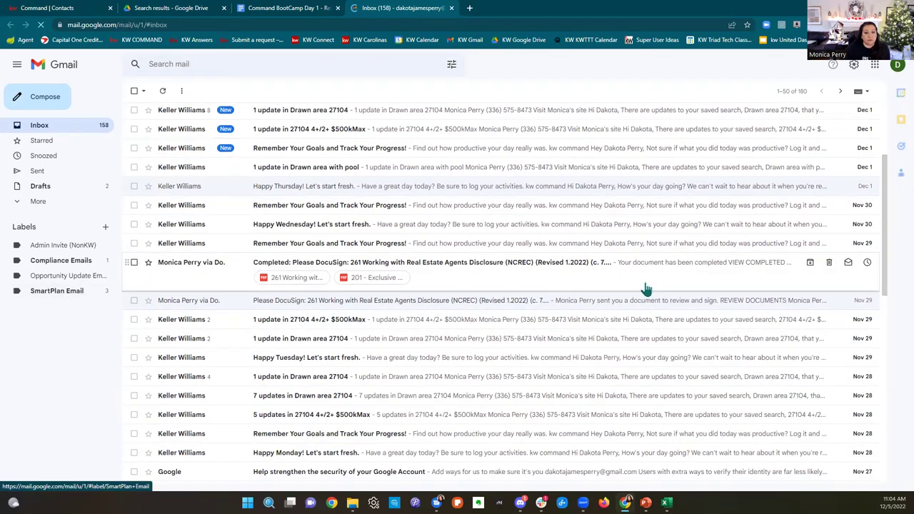
Step: Filter Gmail to the SmartPlan Email label to list its 27 messages
left_click(80, 298)
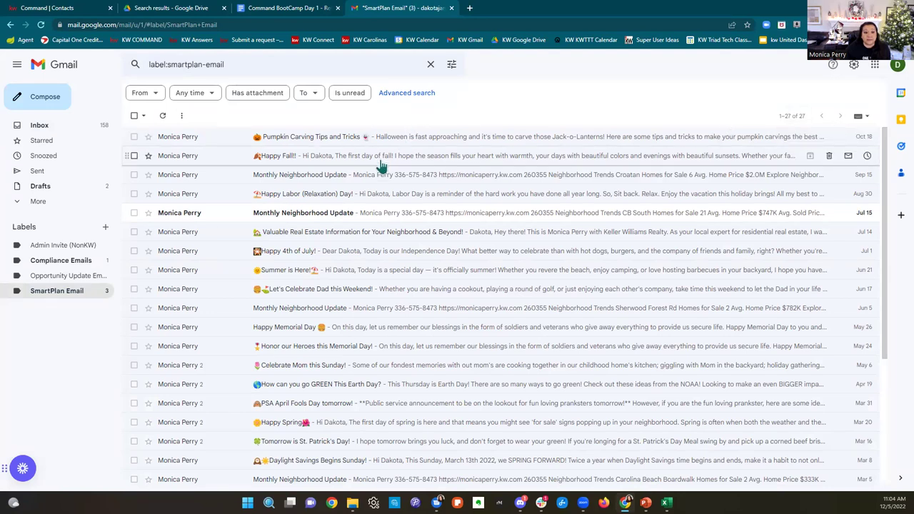
Step: Open the Pumpkin Carving Tips and Tricks email and highlight the sender's mailer address in its details
left_click(366, 144)
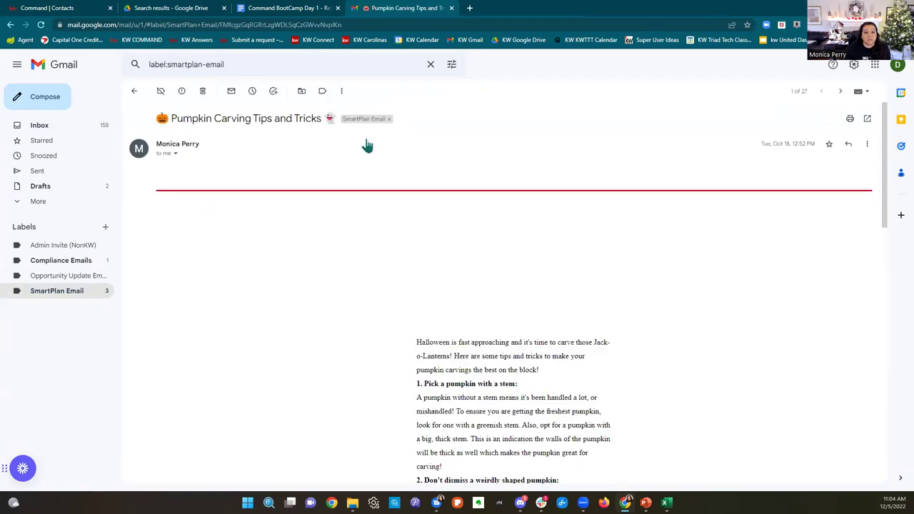
scroll(800, 213, "down", 3)
scroll(799, 212, "up", 3)
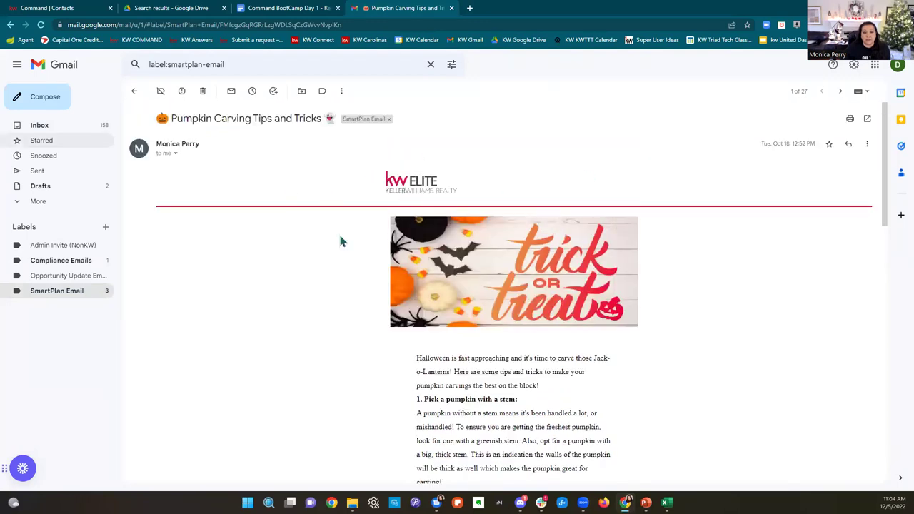
left_click(175, 155)
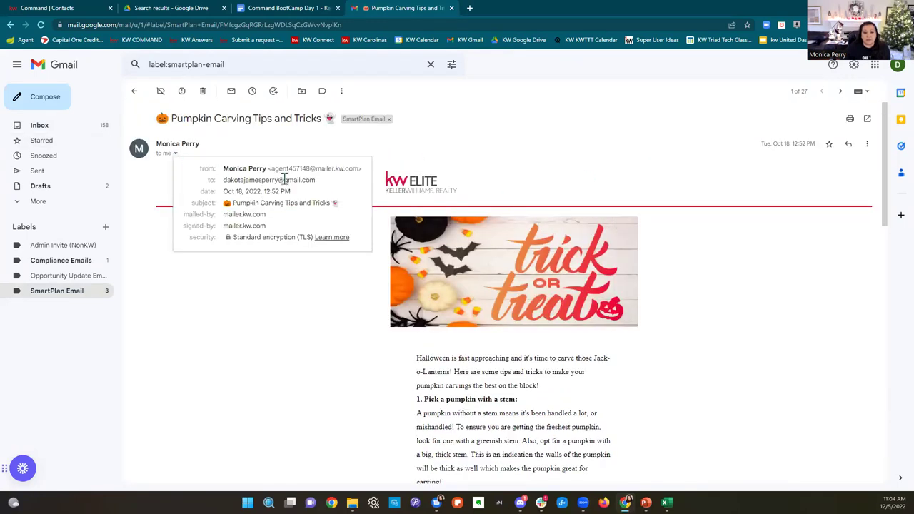
left_click_drag(271, 166, 359, 170)
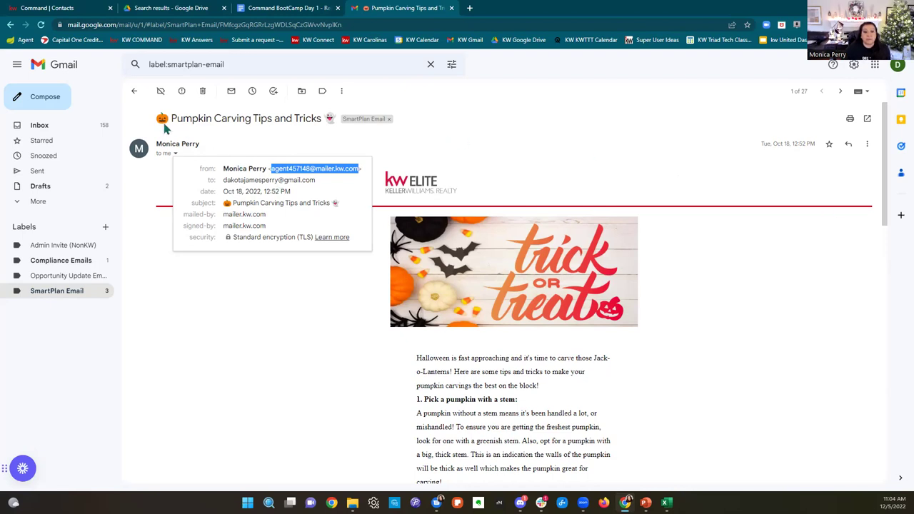
Step: Start a reply to the Pumpkin Carving email's sender and scroll back to the top
left_click(848, 145)
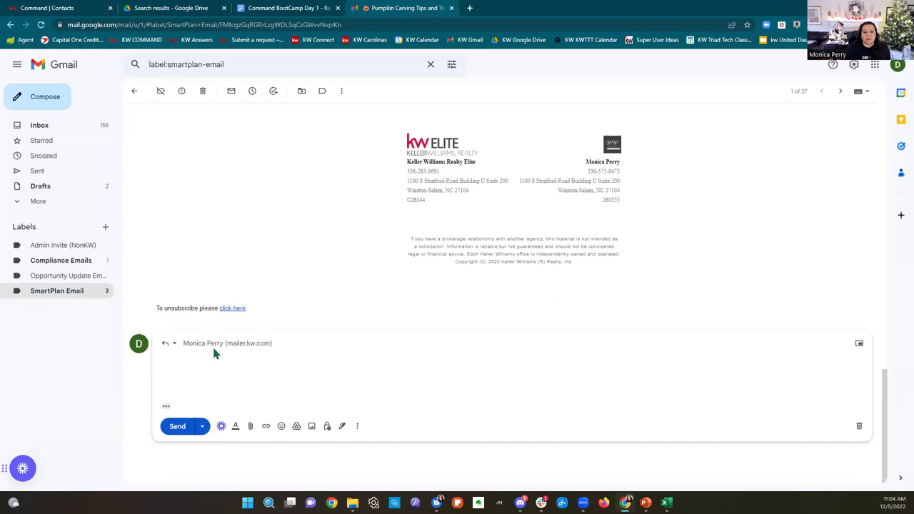
left_click(214, 350)
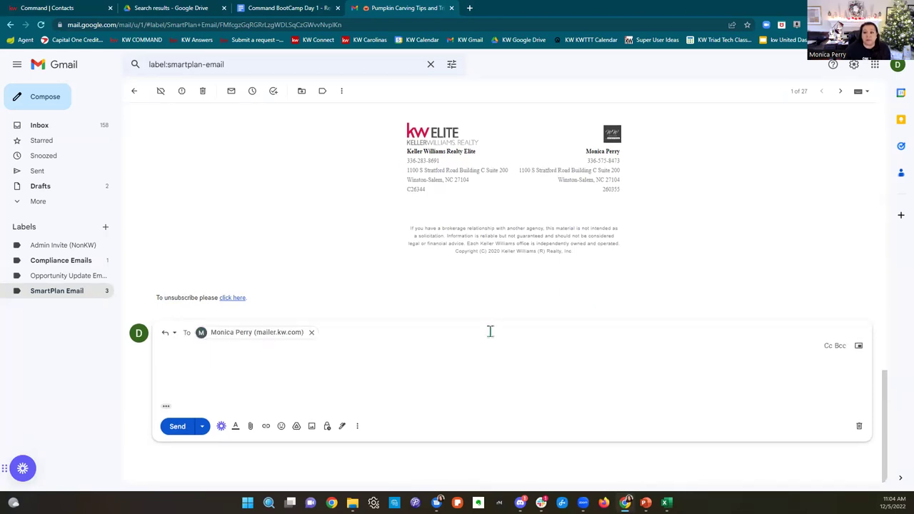
scroll(503, 317, "up", 3)
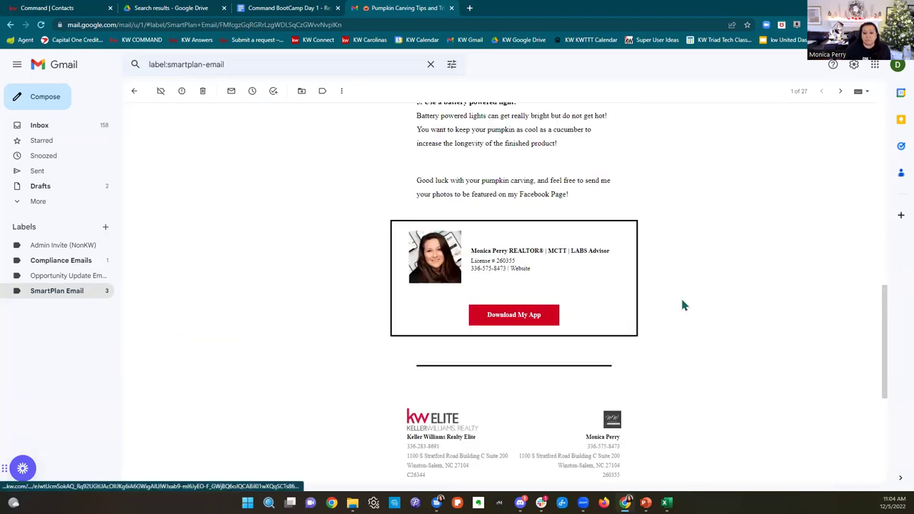
scroll(700, 293, "down", 1)
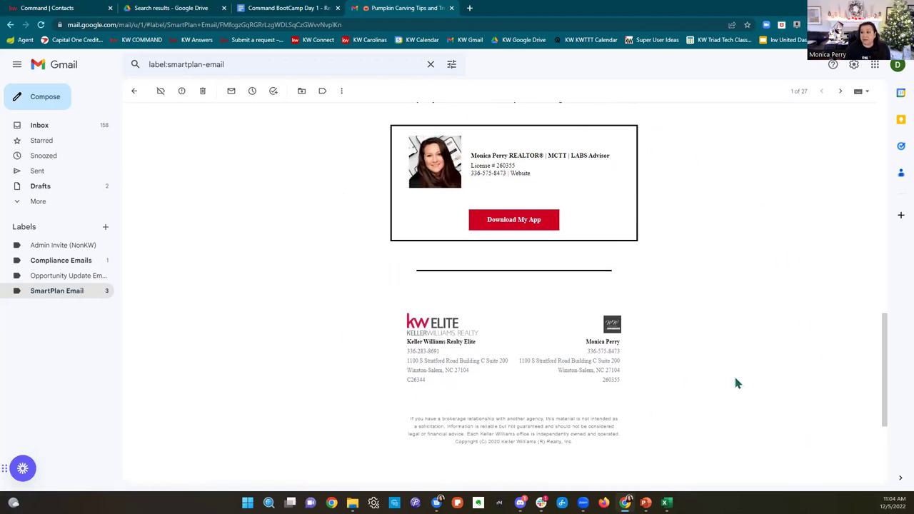
scroll(709, 400, "up", 5)
scroll(709, 399, "up", 5)
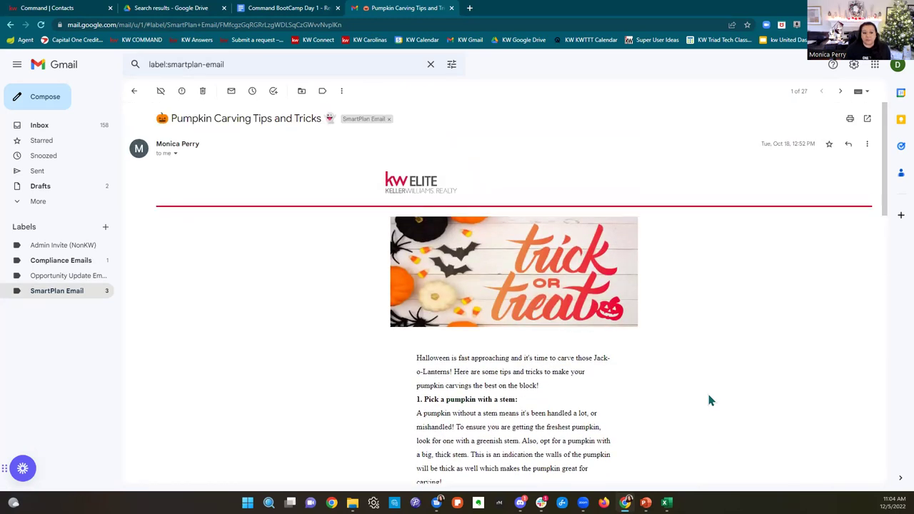
Step: From SmartPlan Email, open the Jul 15 Monthly Neighborhood Update and follow Kure Beach's Explore Neighborhood link
left_click(39, 295)
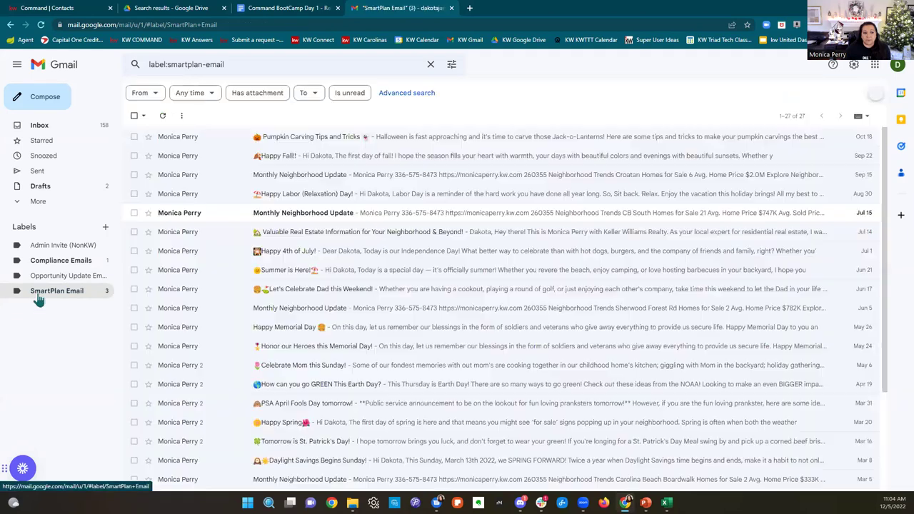
left_click(408, 216)
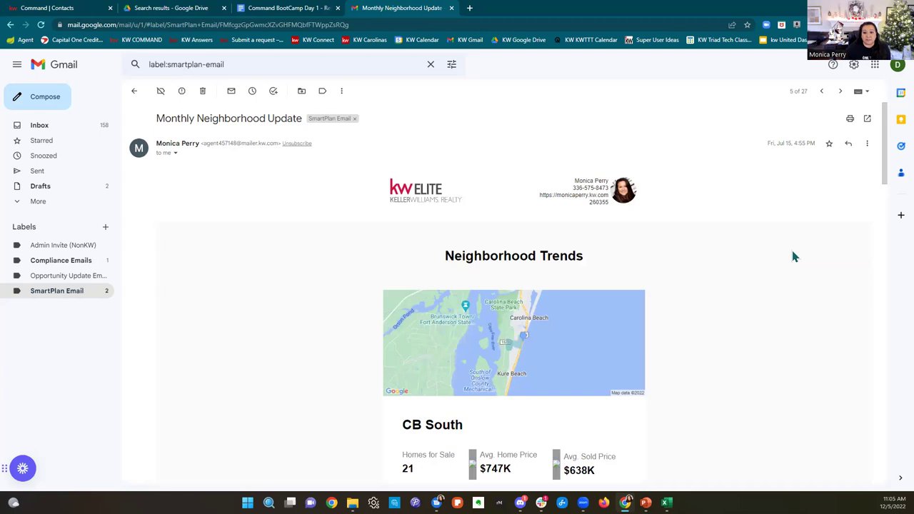
scroll(793, 257, "down", 1)
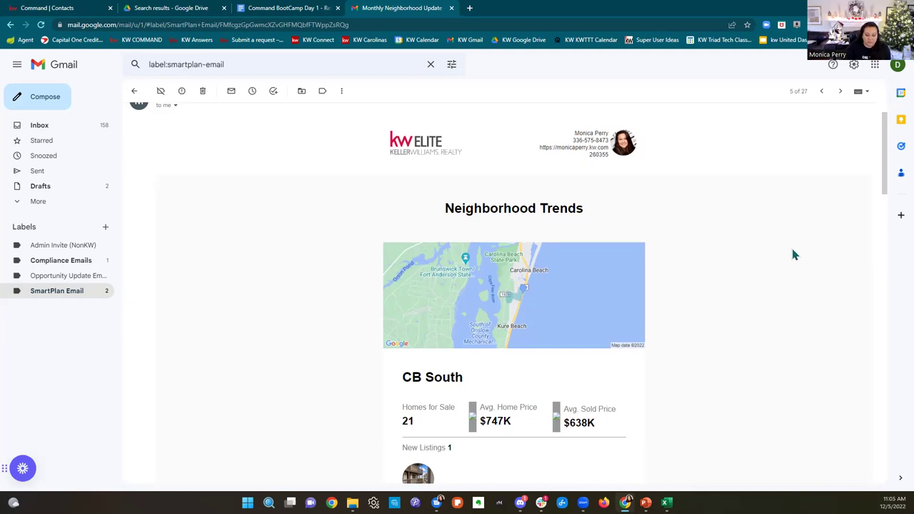
scroll(716, 221, "down", 1)
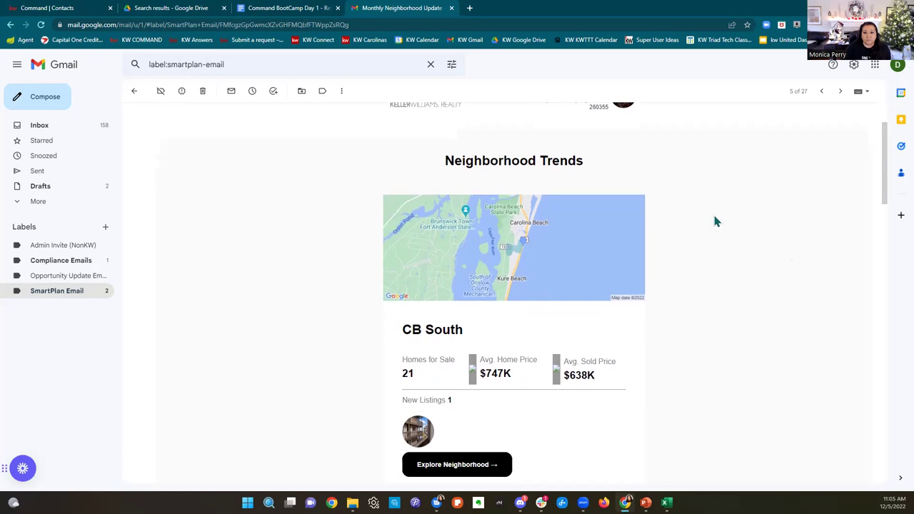
scroll(716, 221, "down", 5)
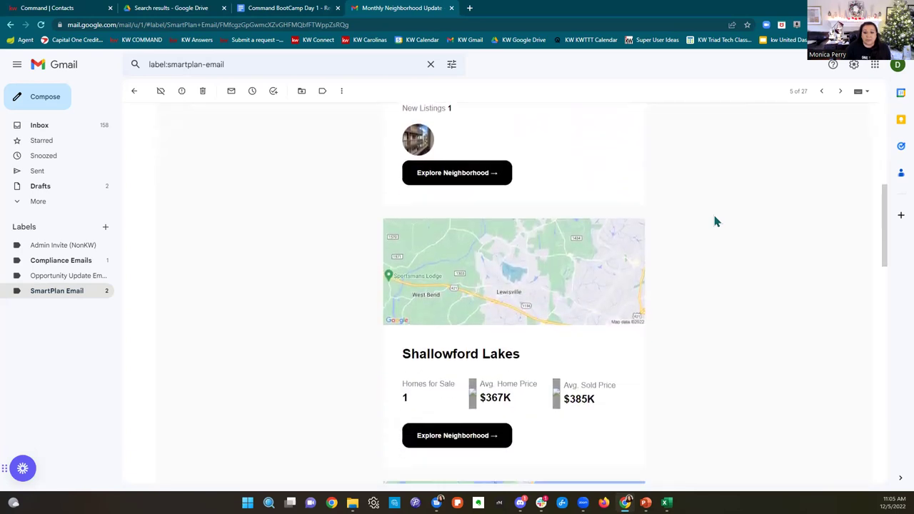
scroll(716, 221, "down", 6)
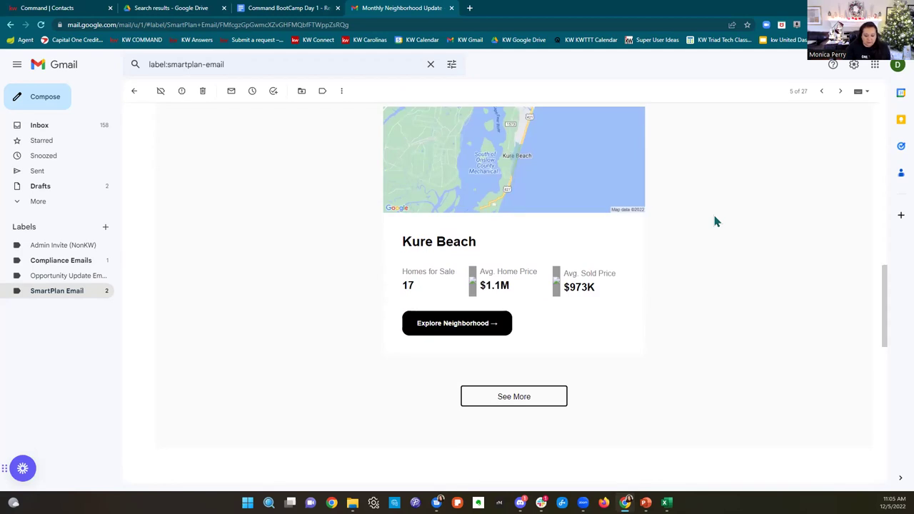
left_click(457, 330)
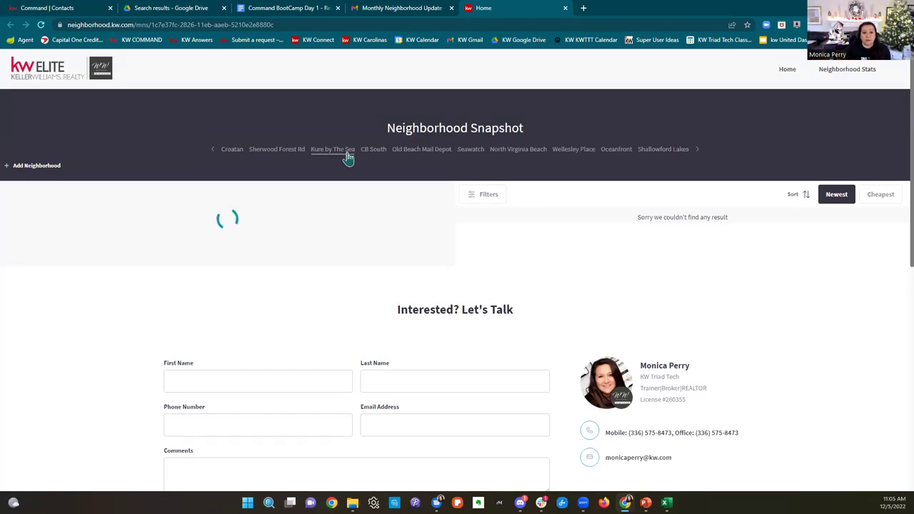
Step: View the Shallowford Lakes, Oceanfront, Kure by The Sea and Sherwood Forest Rd snapshots, then return to Command
left_click(661, 151)
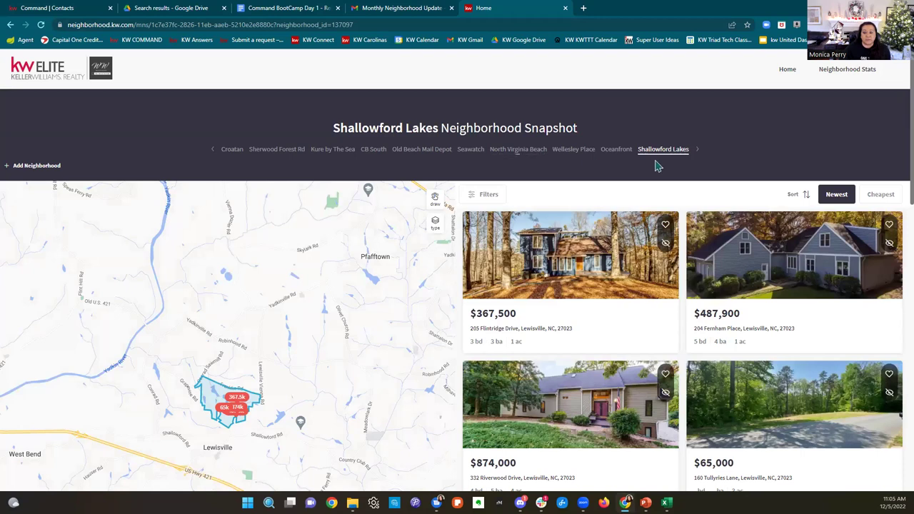
left_click(607, 151)
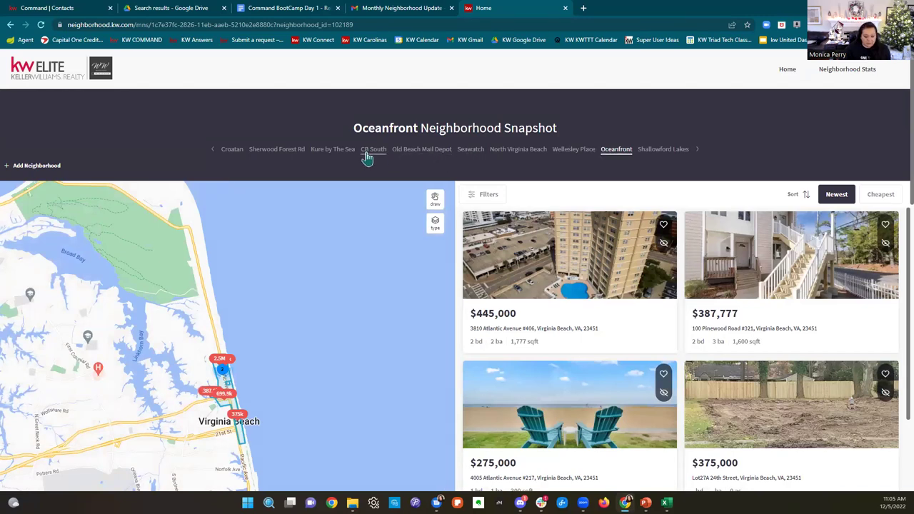
left_click(332, 157)
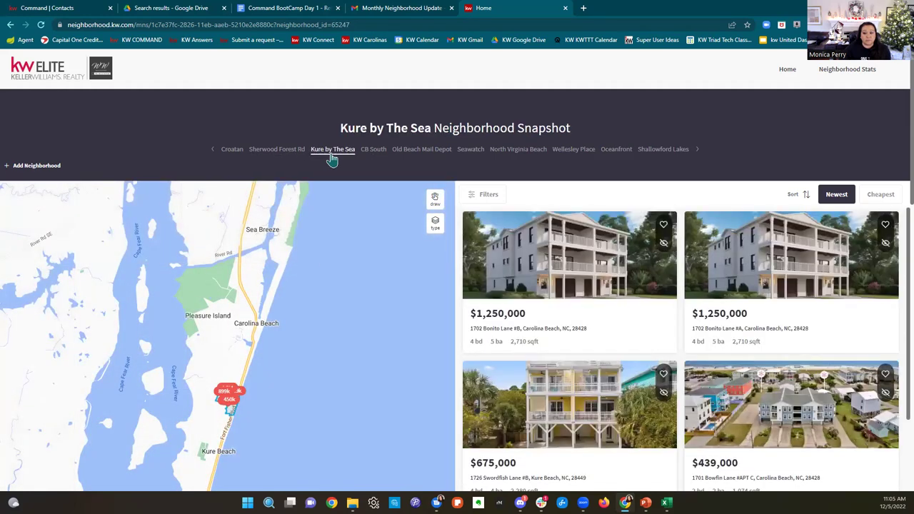
left_click(287, 154)
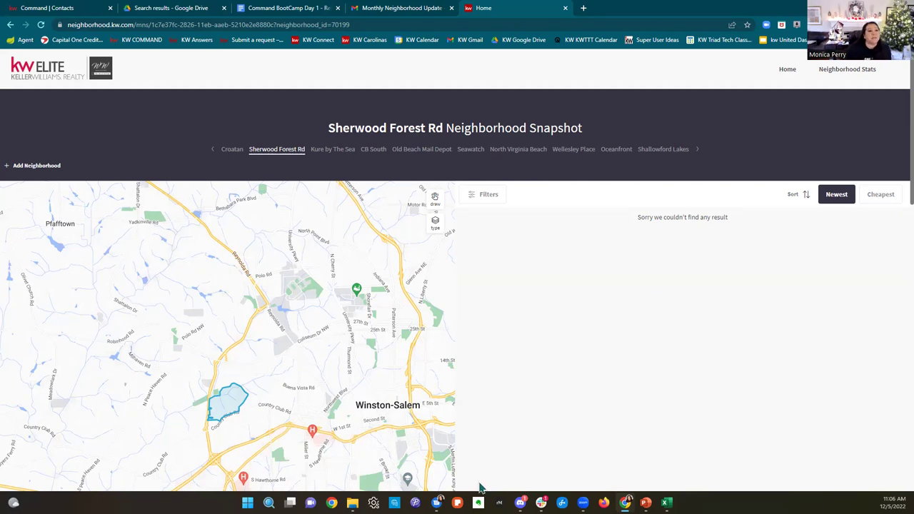
left_click(65, 8)
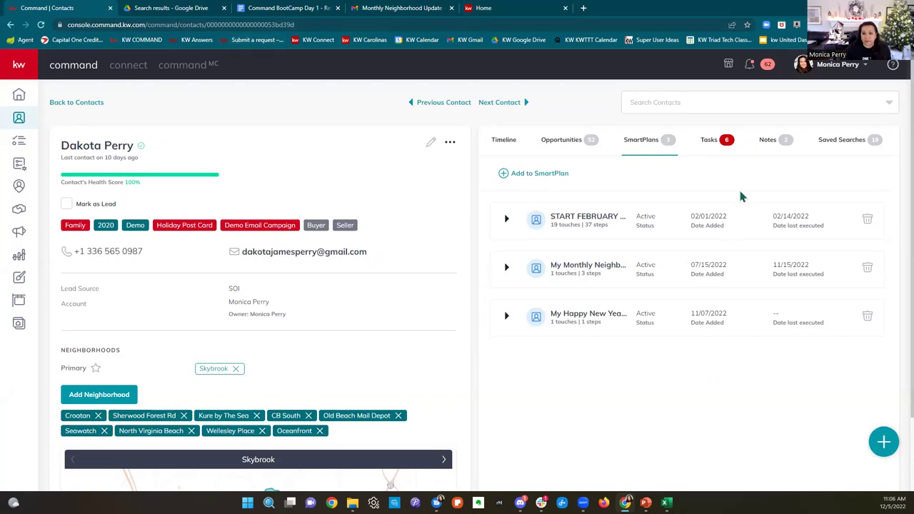
Step: Show the contact's Tasks tab with six past-due tasks and their priorities
left_click(723, 155)
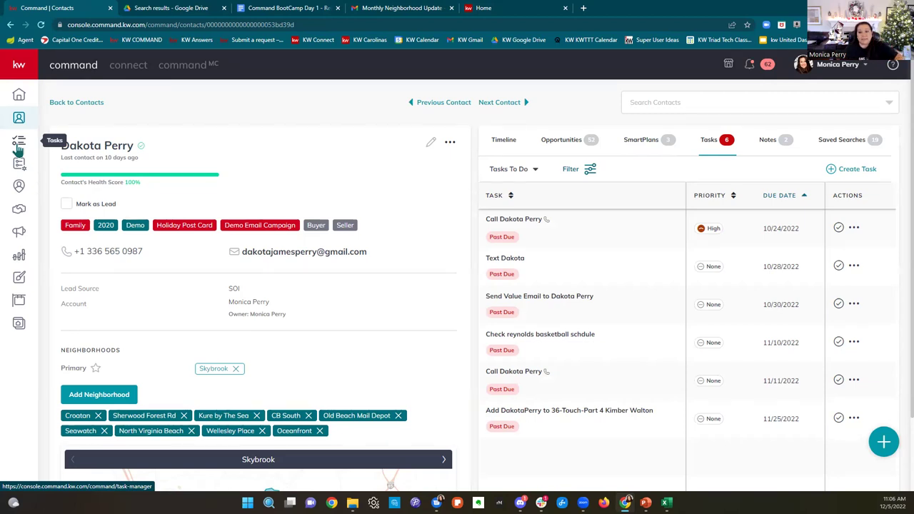
Step: Switch the contact's right-hand panel to the Notes tab
left_click(771, 145)
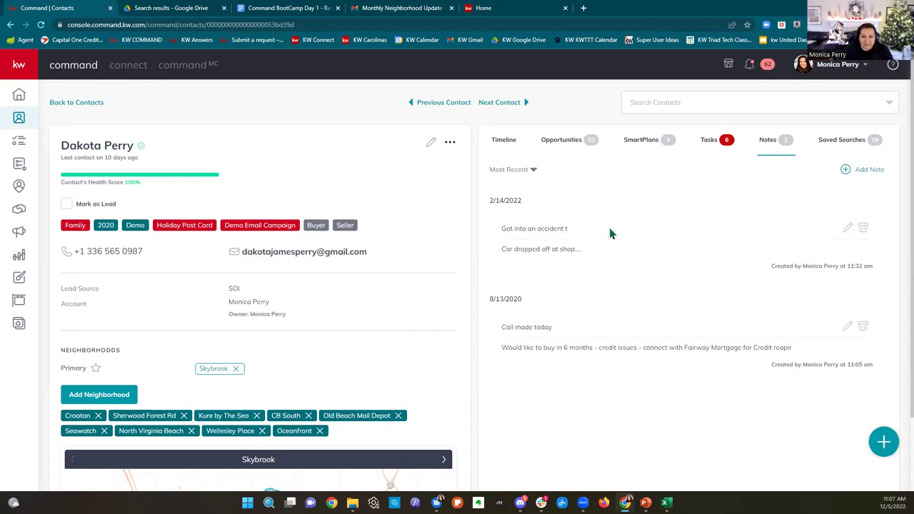
Step: Switch the contact's right-hand panel to the Saved Searches tab
left_click(844, 148)
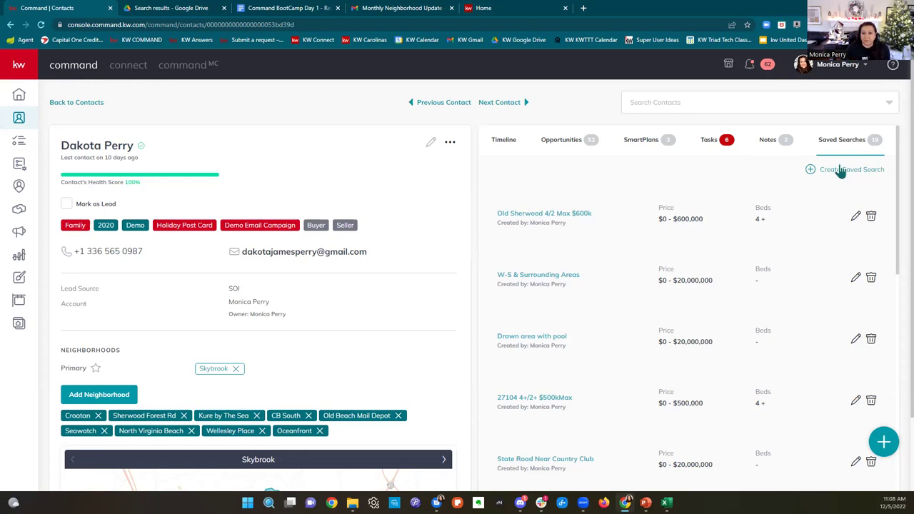
Step: In a new browser tab, go to the agent's kw.com consumer website address
left_click(583, 10)
type("o")
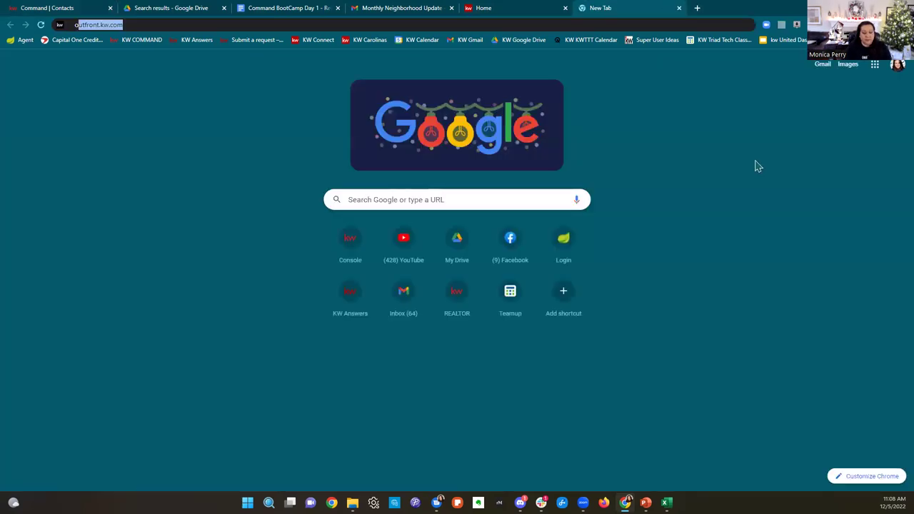
key("BackSpace")
key("BackSpace")
type("monica")
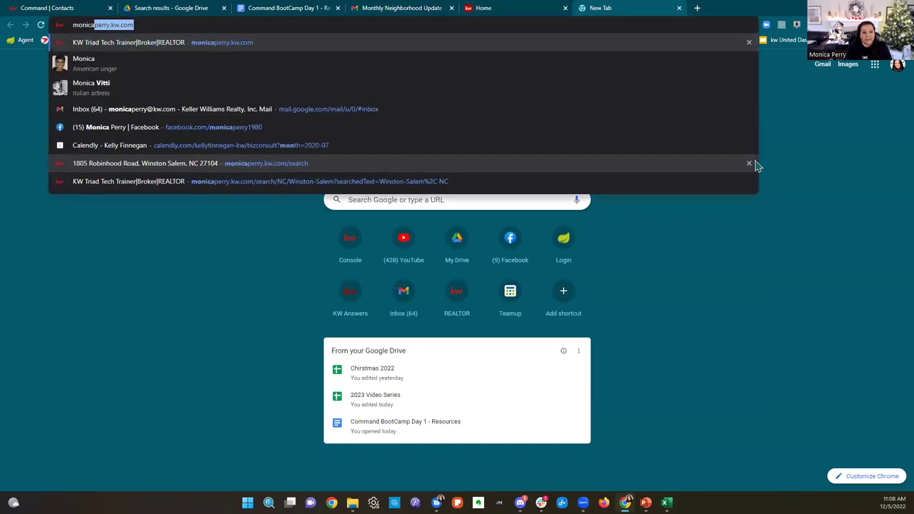
key("Return")
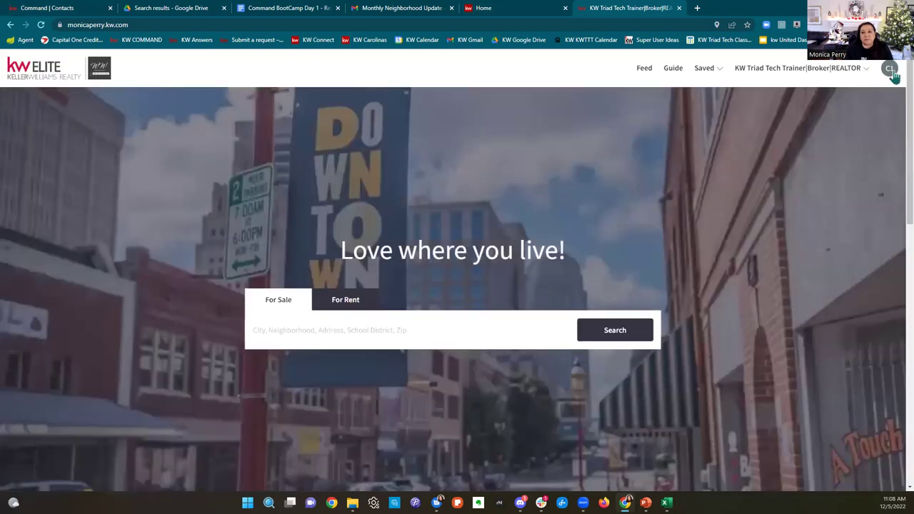
Step: Sign out from the account avatar menu and open the Sign Up form
left_click(891, 71)
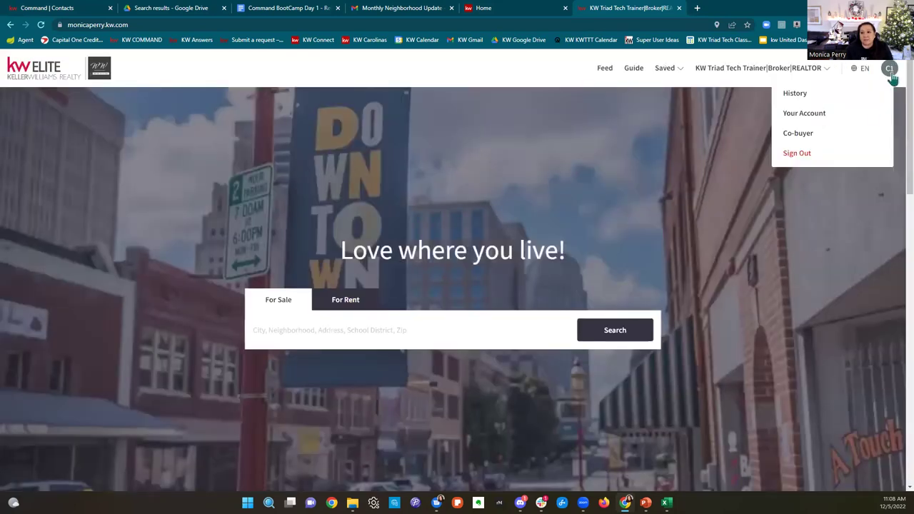
left_click(796, 153)
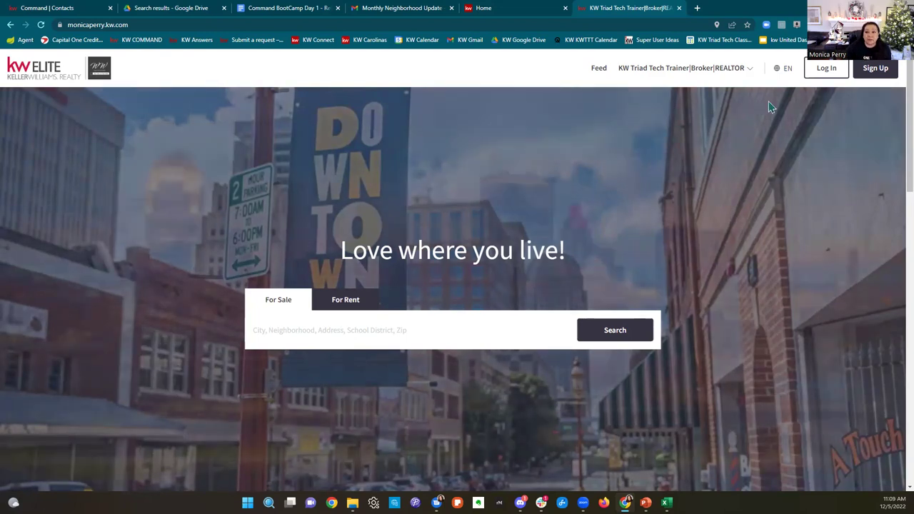
left_click(874, 68)
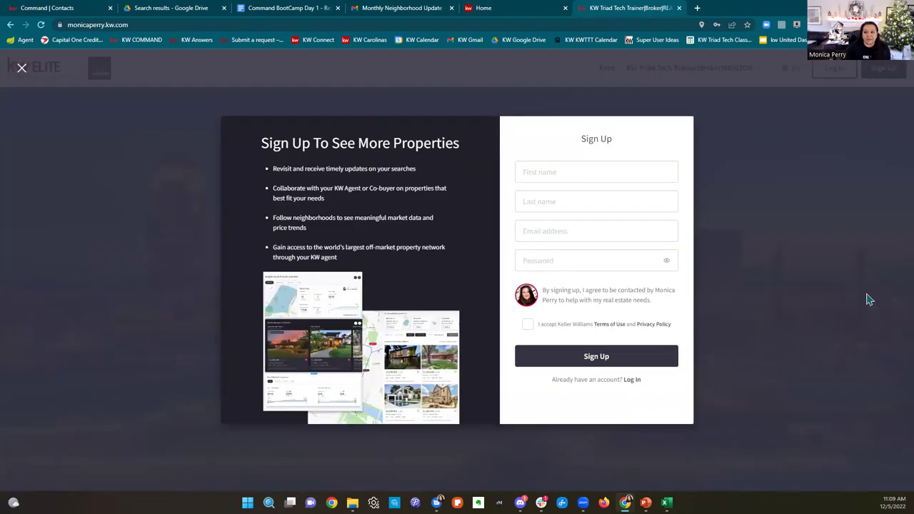
Step: Fill in the new buyer's first name, last name and gmail email address
left_click(592, 170)
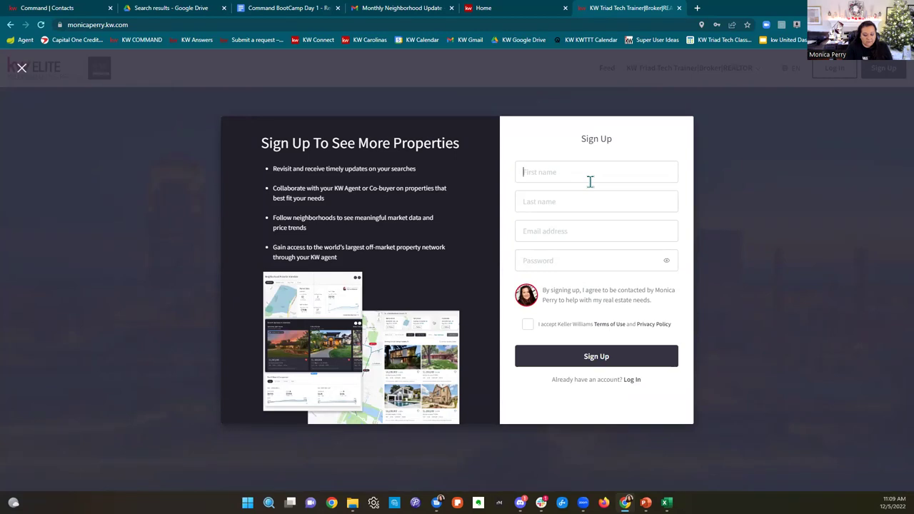
type("Barbar")
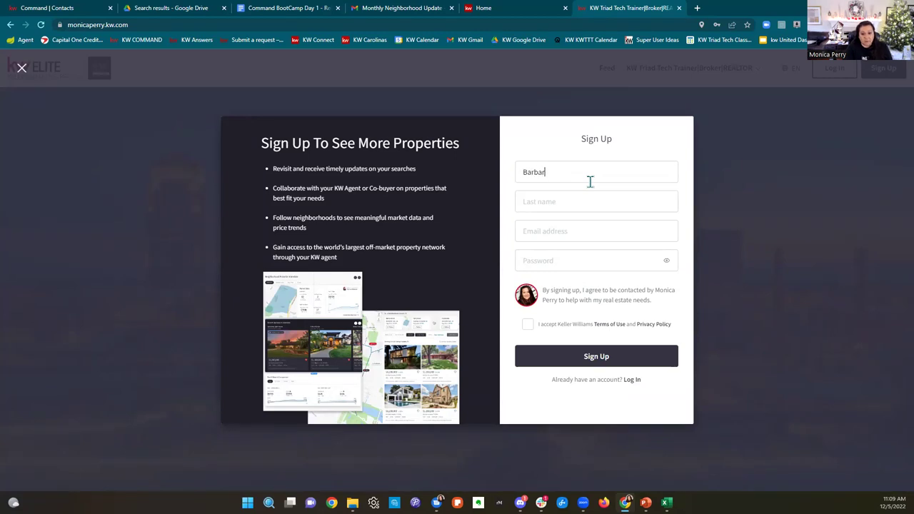
type("a")
left_click(589, 205)
type("Buyer")
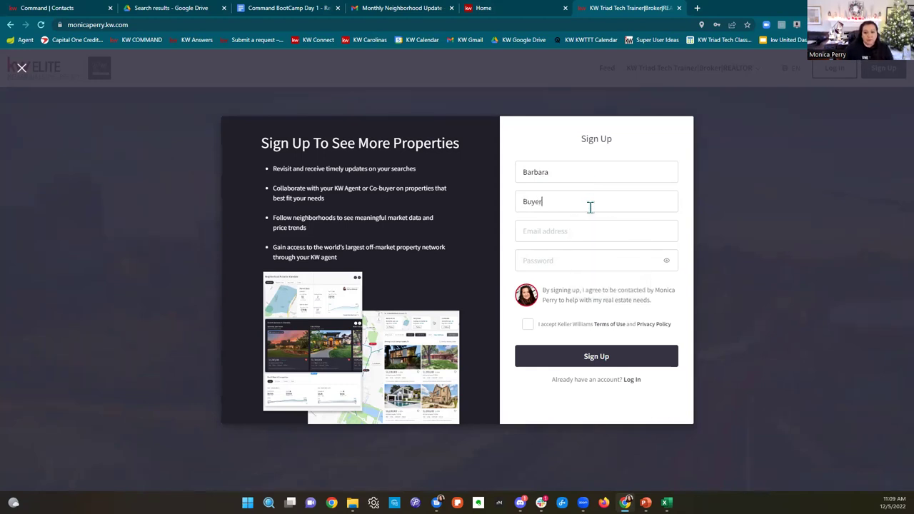
left_click_drag(561, 171, 493, 191)
key("ctrl+c")
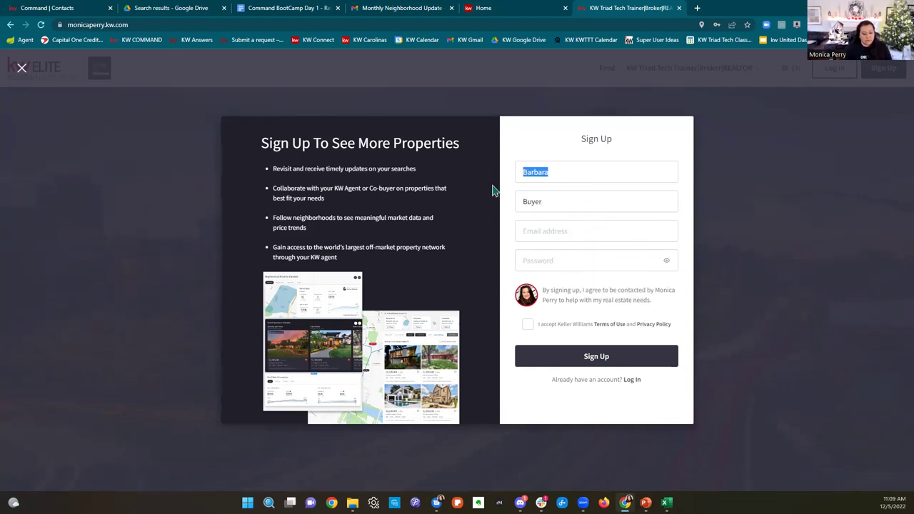
left_click(571, 231)
key("ctrl+v")
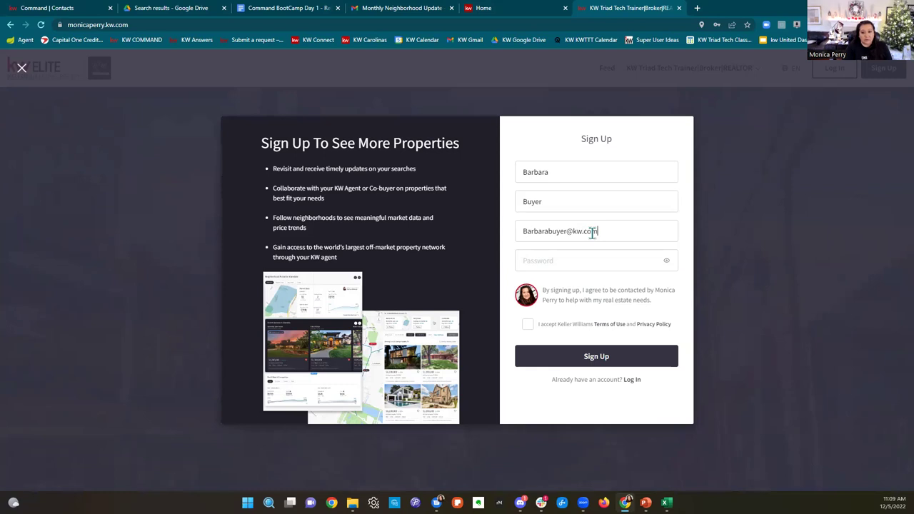
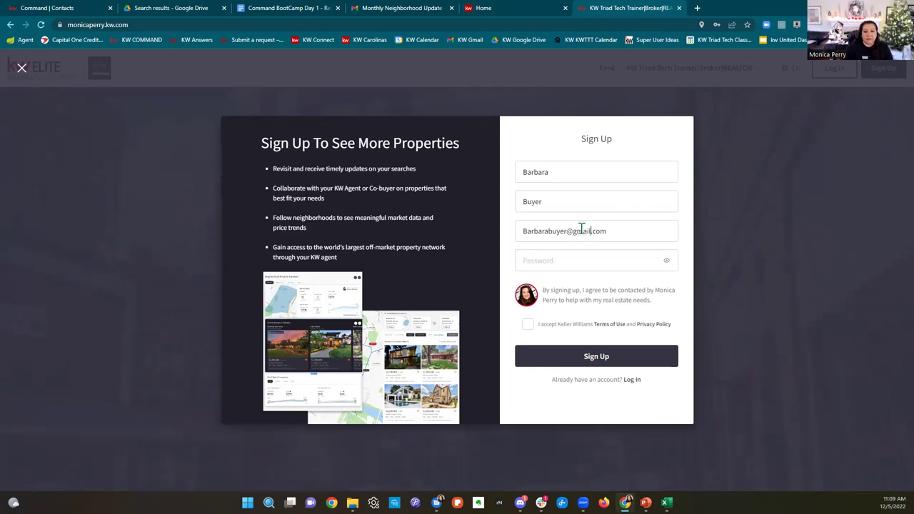
Step: Enter a password, accept the Terms of Use, submit sign-up and save the password in Chrome
left_click(569, 260)
type("••••••")
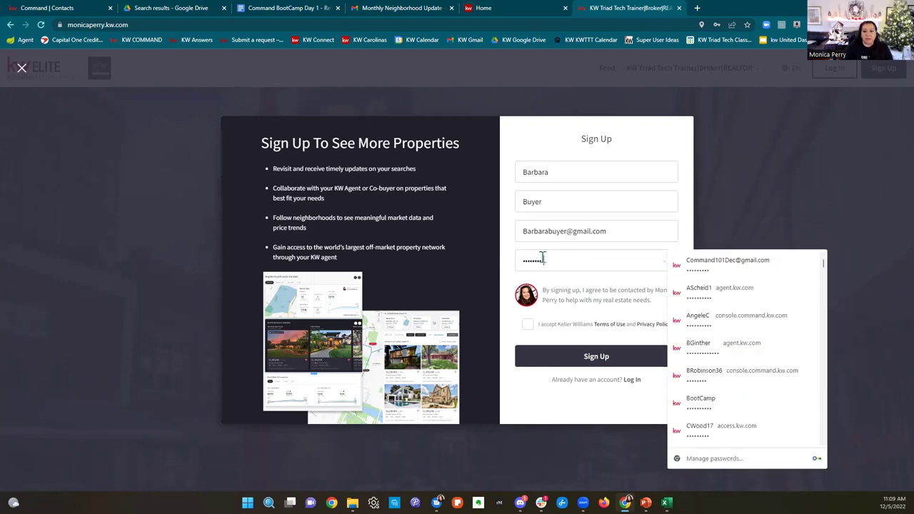
left_click(527, 324)
left_click(575, 365)
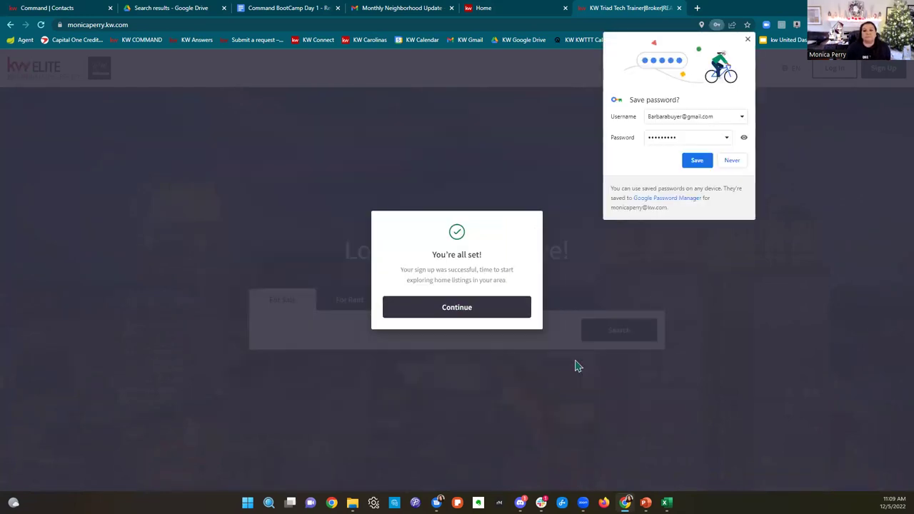
left_click(693, 163)
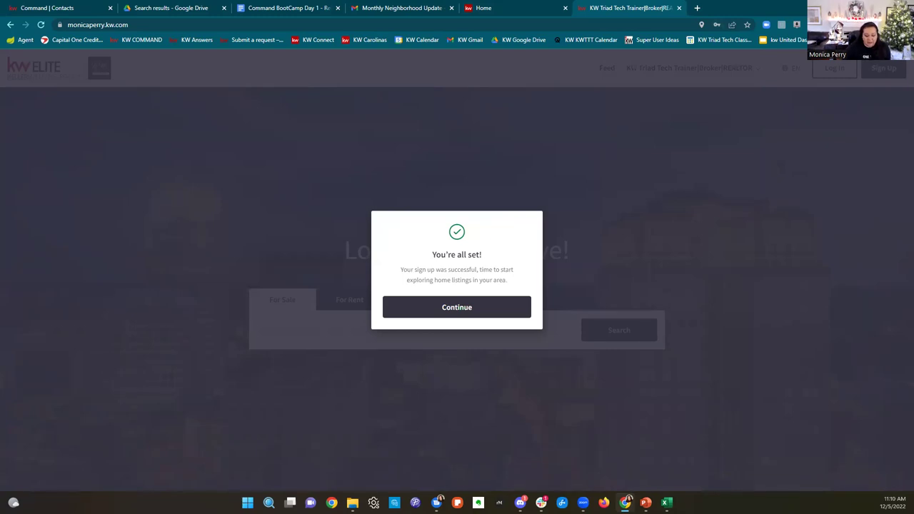
left_click(66, 10)
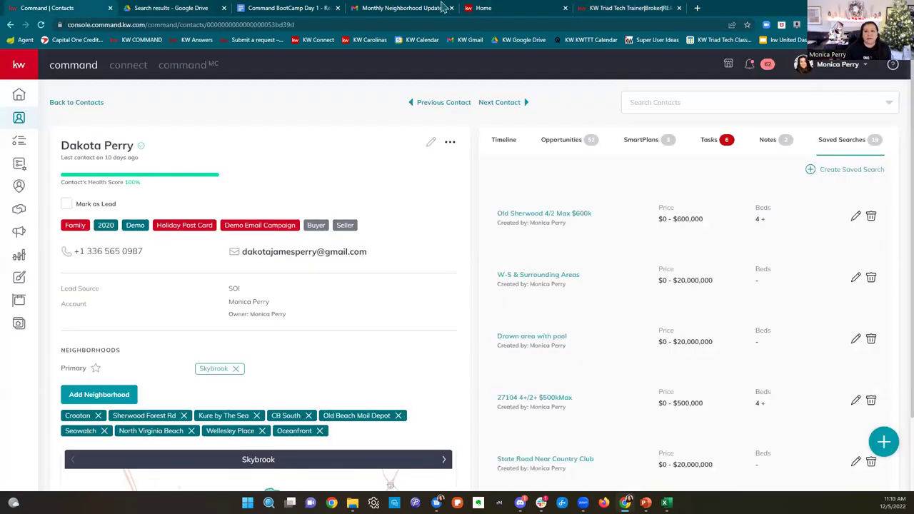
Step: Refresh KW Command, open the new buyer contact from the Agent Site Notification, then return to Gmail
left_click(42, 27)
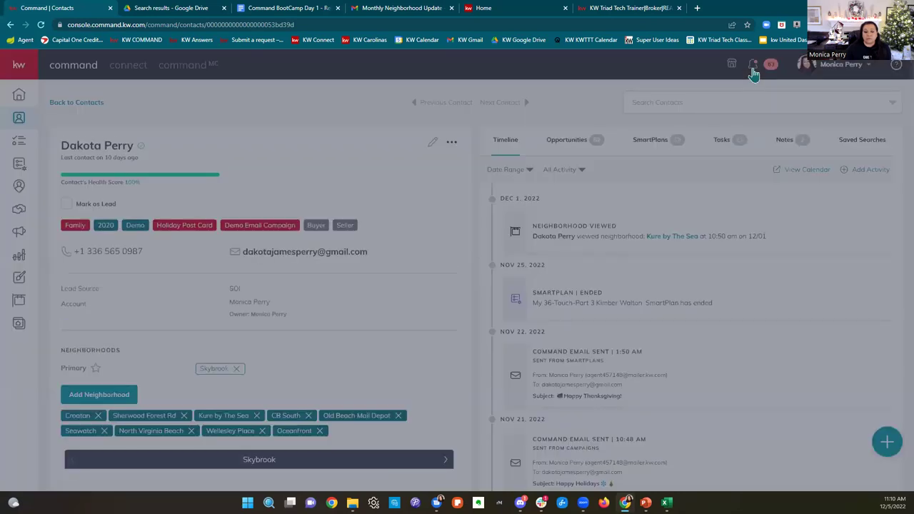
left_click(753, 68)
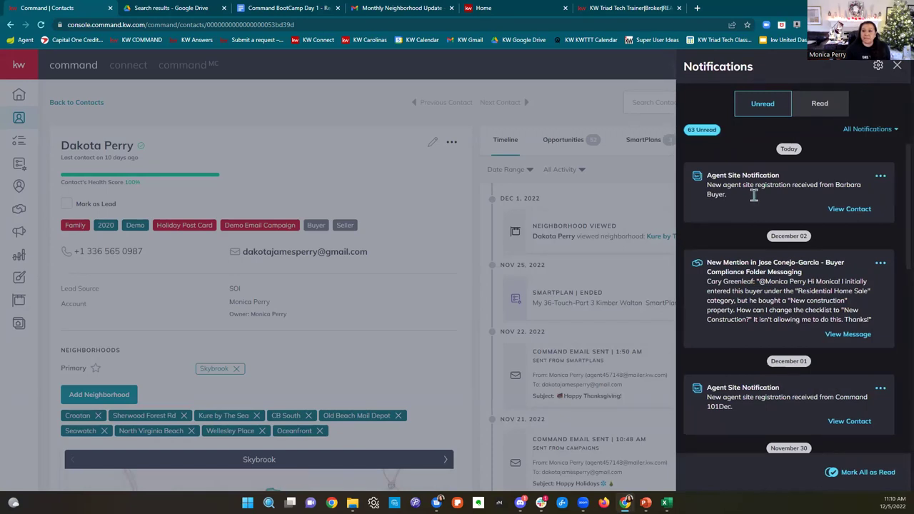
left_click_drag(707, 176, 870, 200)
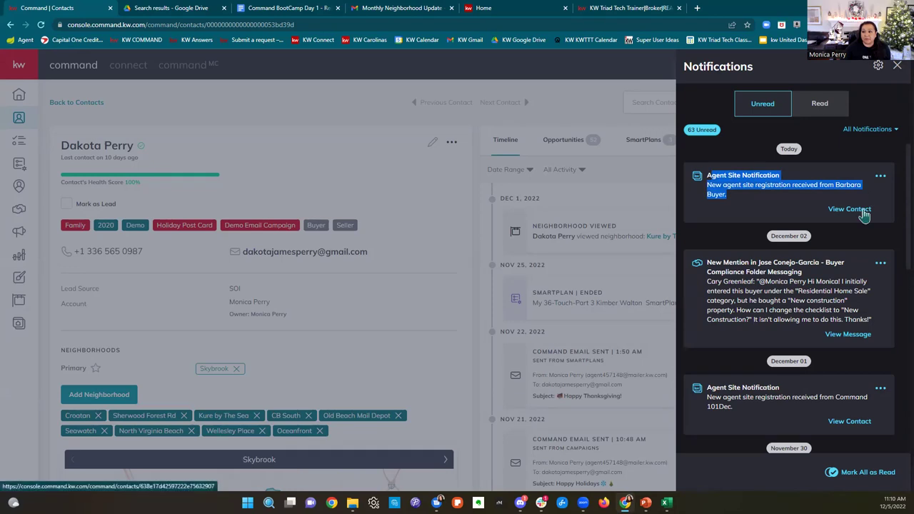
left_click(863, 213)
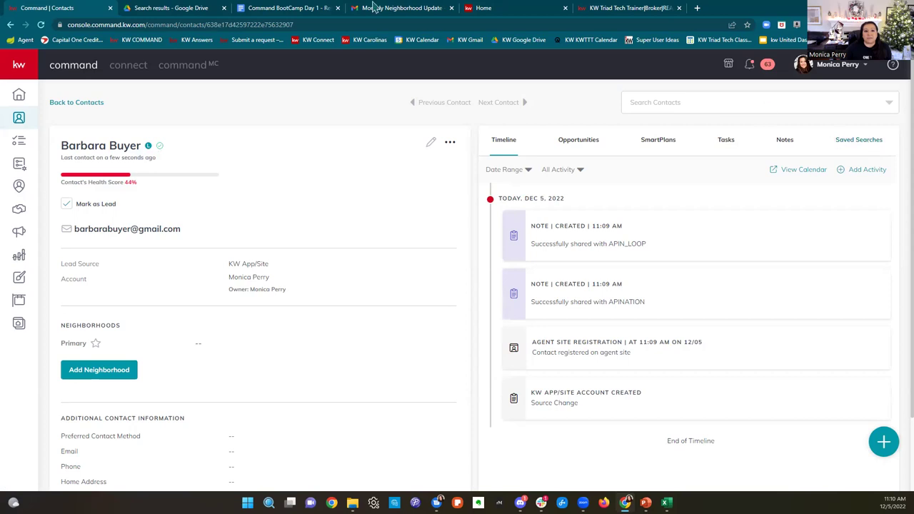
left_click(377, 8)
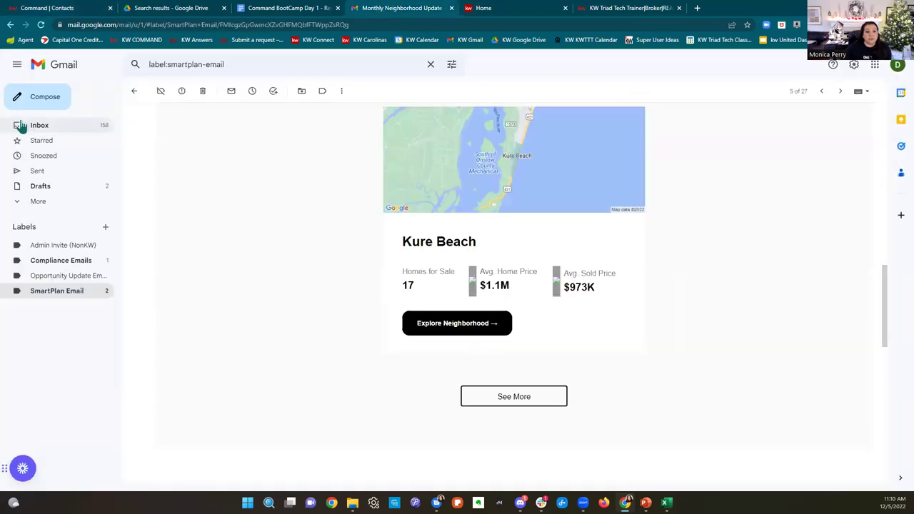
Step: From the inbox, open the '1 update in Drawn area 27104' email and follow View Your Saved Search
left_click(21, 125)
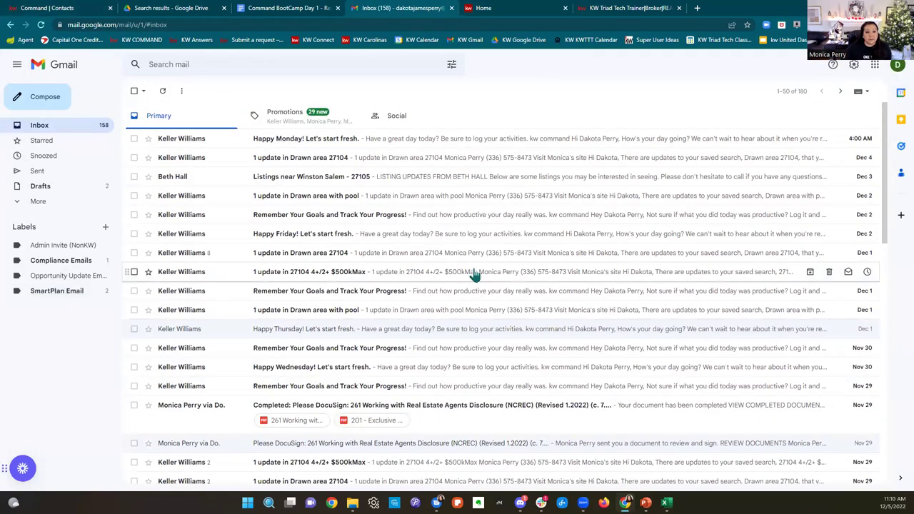
left_click(448, 160)
scroll(726, 261, "down", 4)
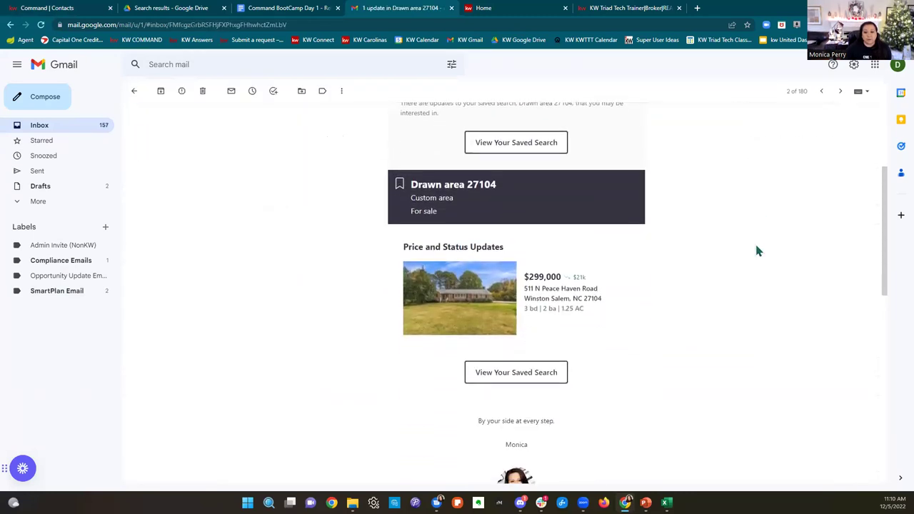
left_click_drag(528, 277, 621, 306)
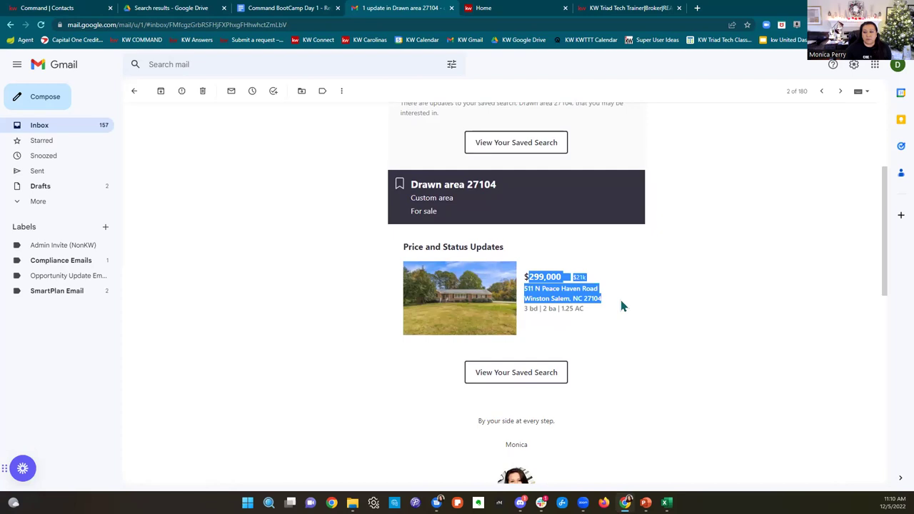
left_click(691, 330)
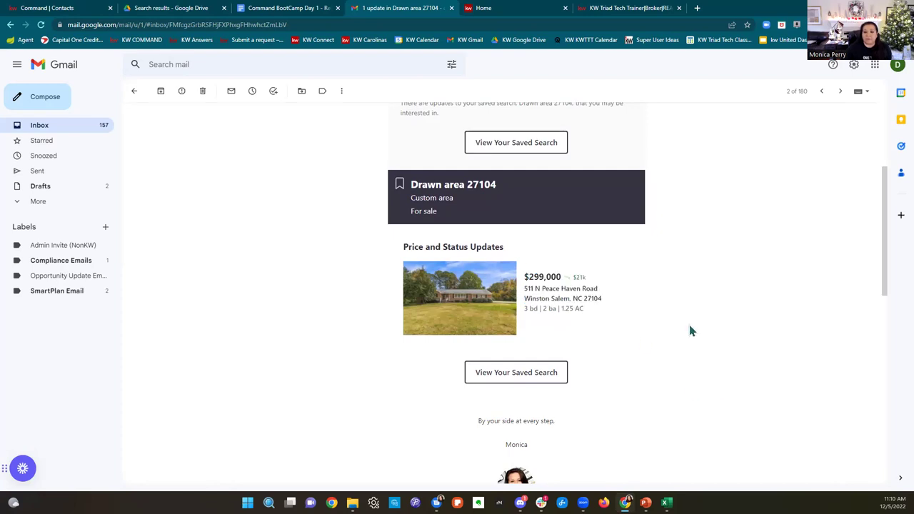
scroll(690, 331, "down", 3)
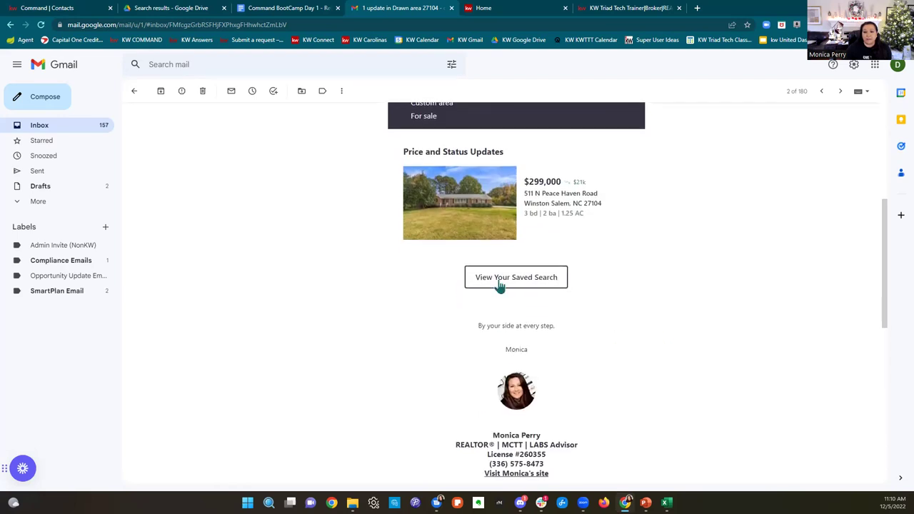
left_click(500, 285)
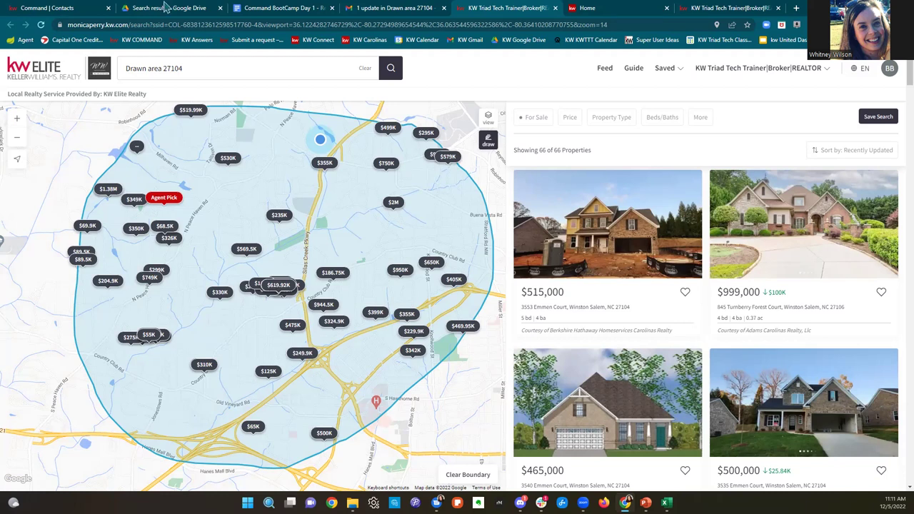
Step: Go back to the Command | Contacts tab with the new buyer's record
left_click(64, 8)
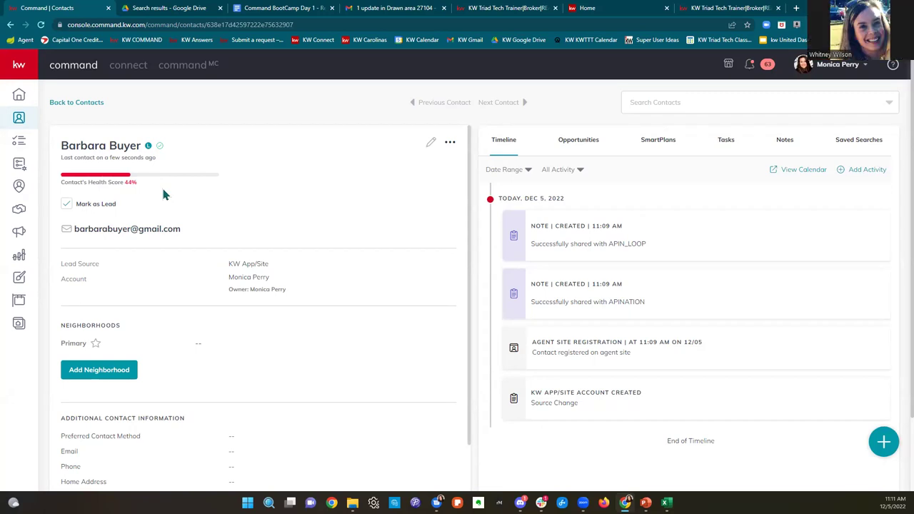
Step: Return to the full contacts list and filter it to the Demo Holiday SmartView
left_click(80, 106)
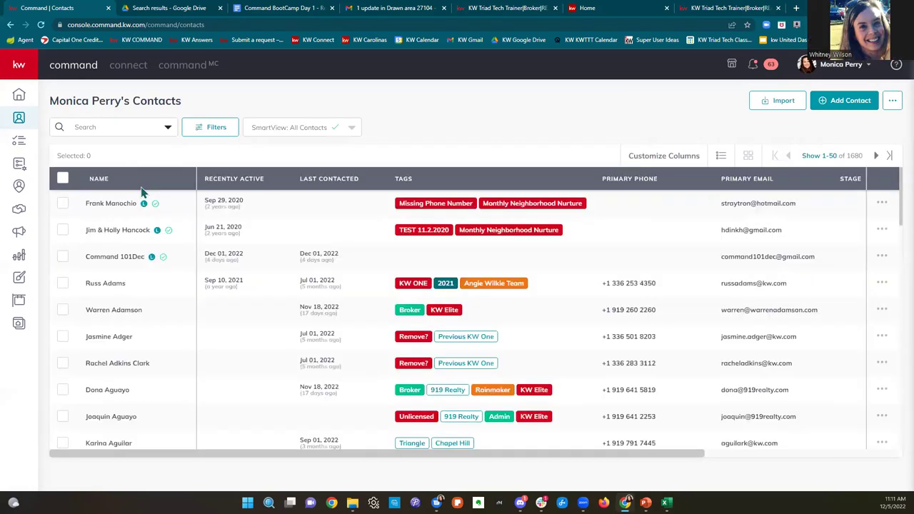
left_click(300, 132)
scroll(298, 214, "down", 3)
scroll(299, 220, "down", 2)
scroll(300, 221, "down", 3)
scroll(319, 237, "down", 2)
scroll(321, 238, "down", 5)
scroll(319, 236, "up", 10)
scroll(320, 236, "down", 2)
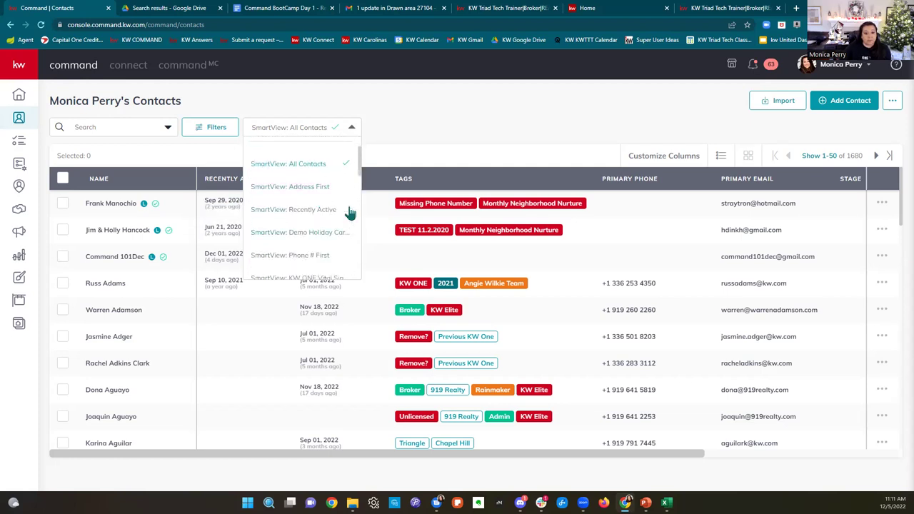
left_click(350, 230)
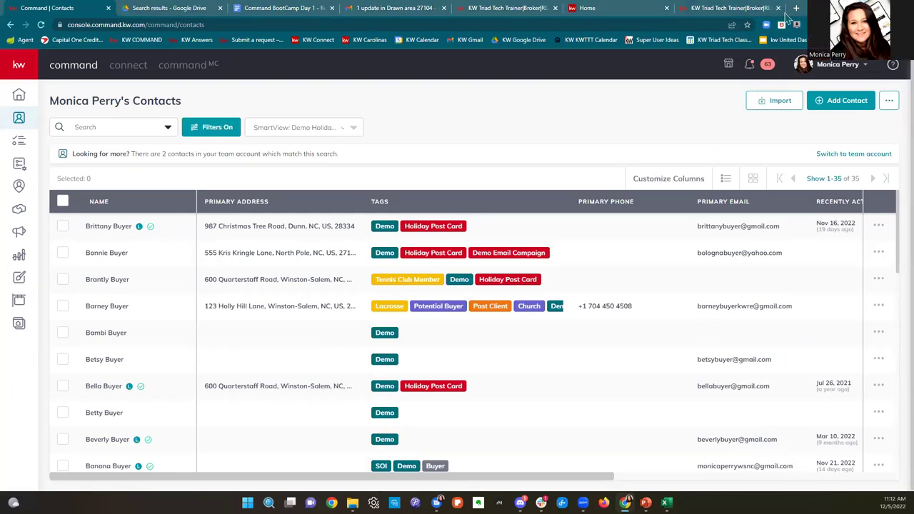
Step: Check the agent website sign-up tab, then return to the Command contacts list
left_click(742, 9)
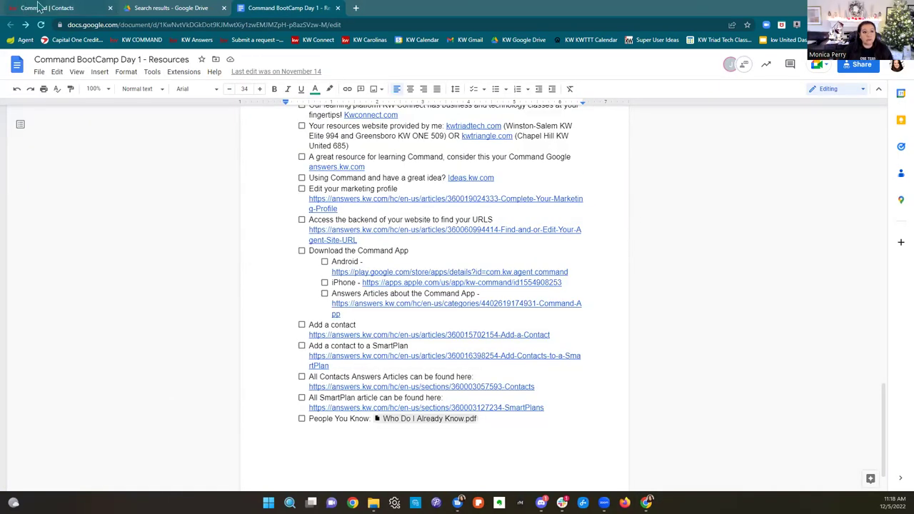
left_click(43, 7)
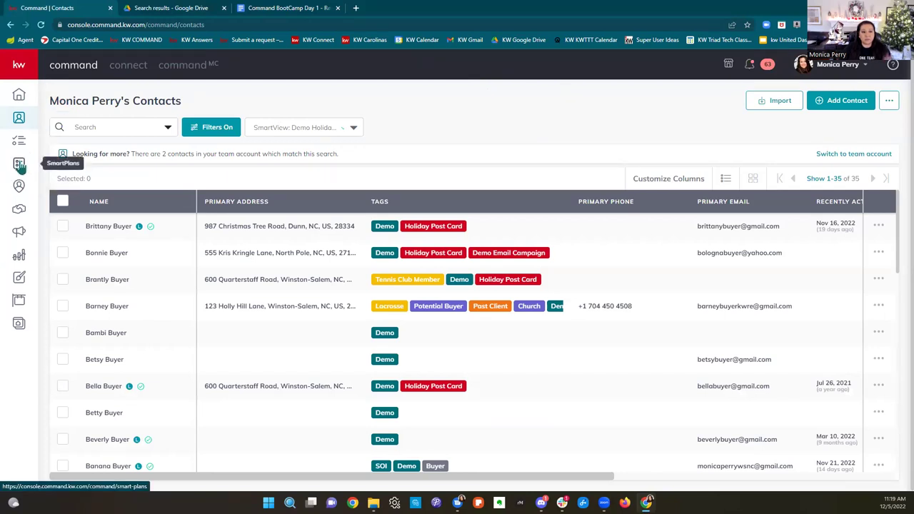
Step: Expand the kw sidebar and go to the SmartPlans section
left_click(19, 76)
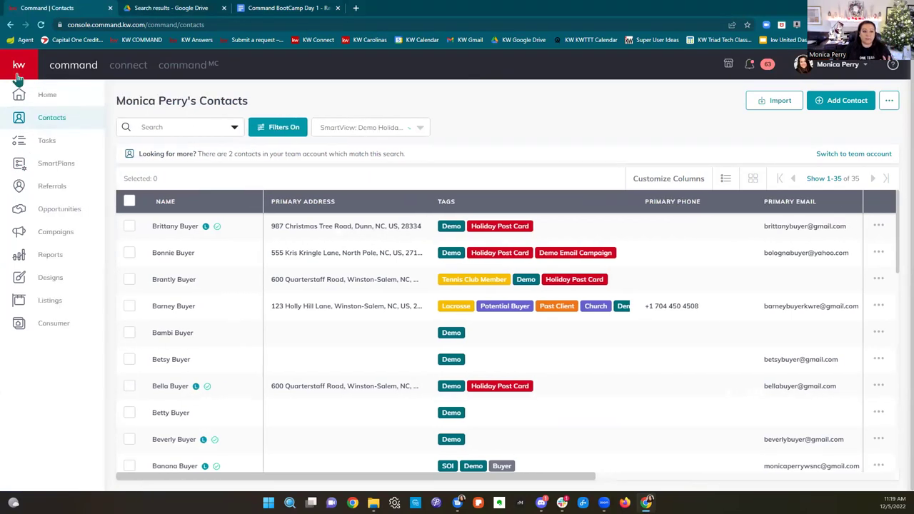
left_click(20, 165)
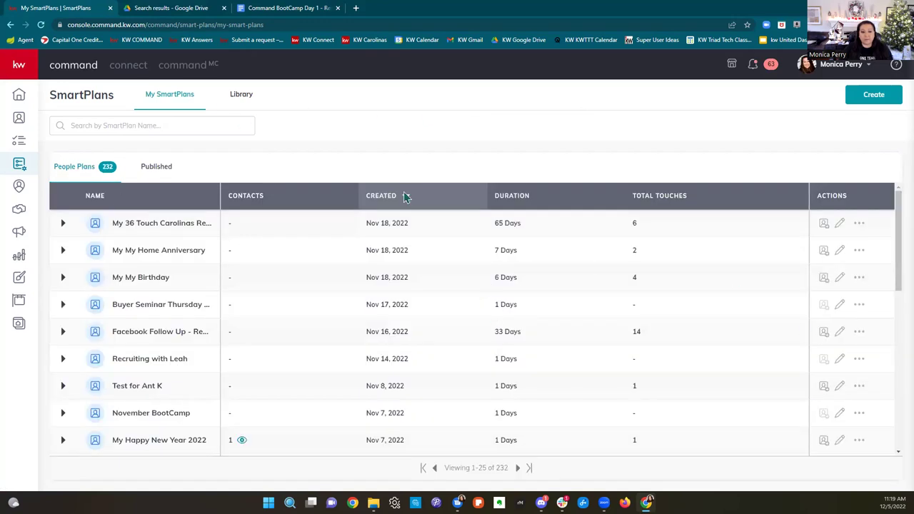
left_click(249, 98)
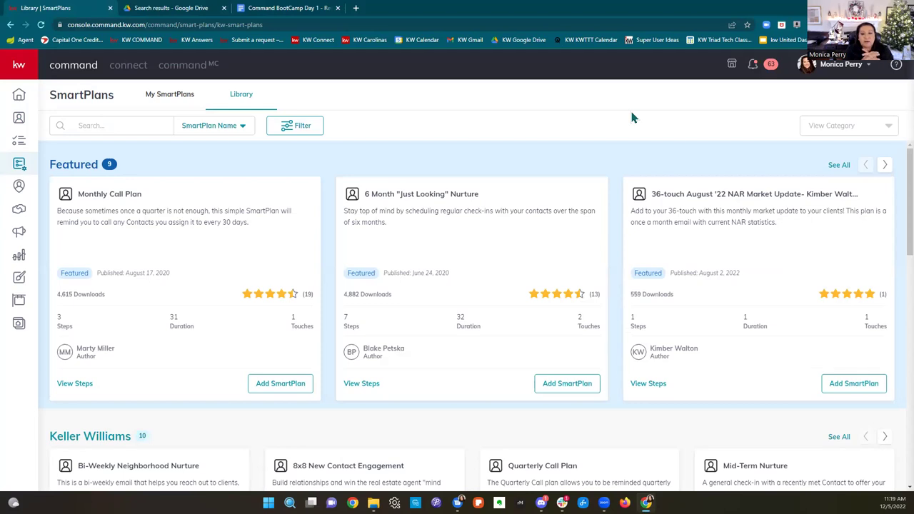
scroll(678, 202, "down", 3)
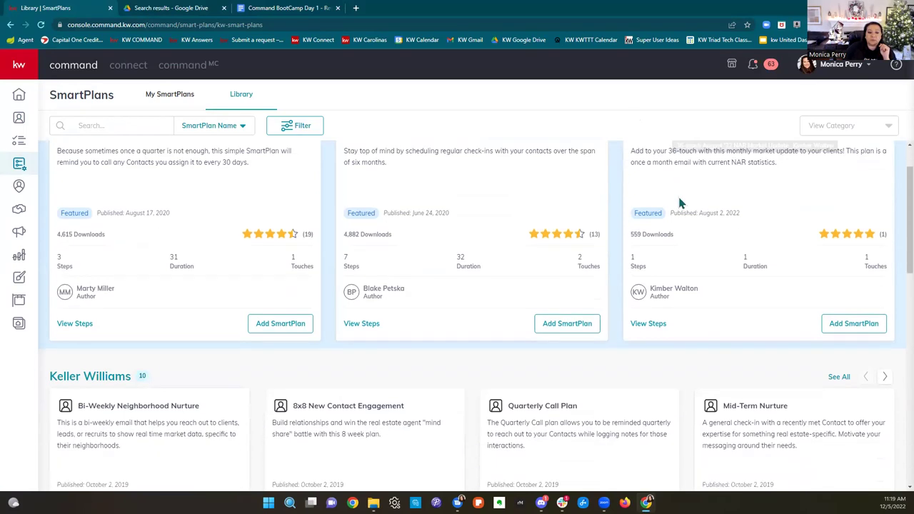
scroll(678, 202, "down", 1)
scroll(679, 203, "down", 1)
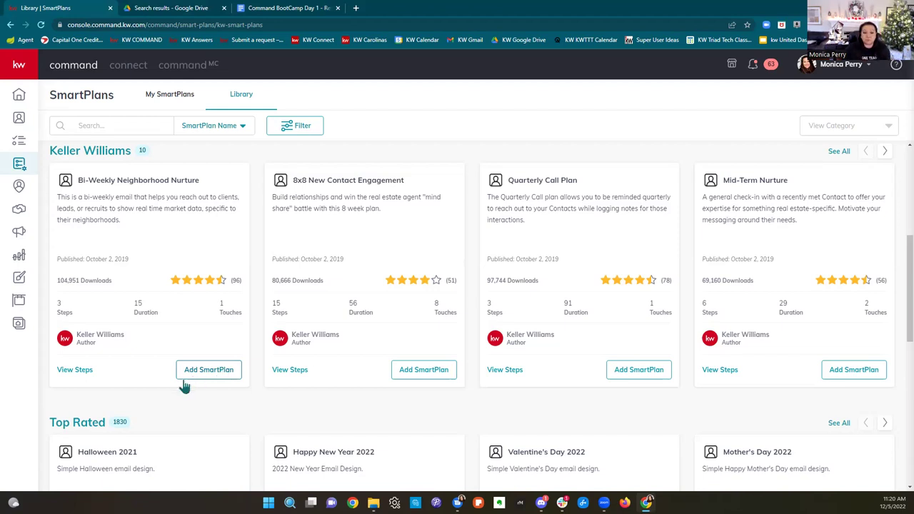
scroll(531, 363, "down", 2)
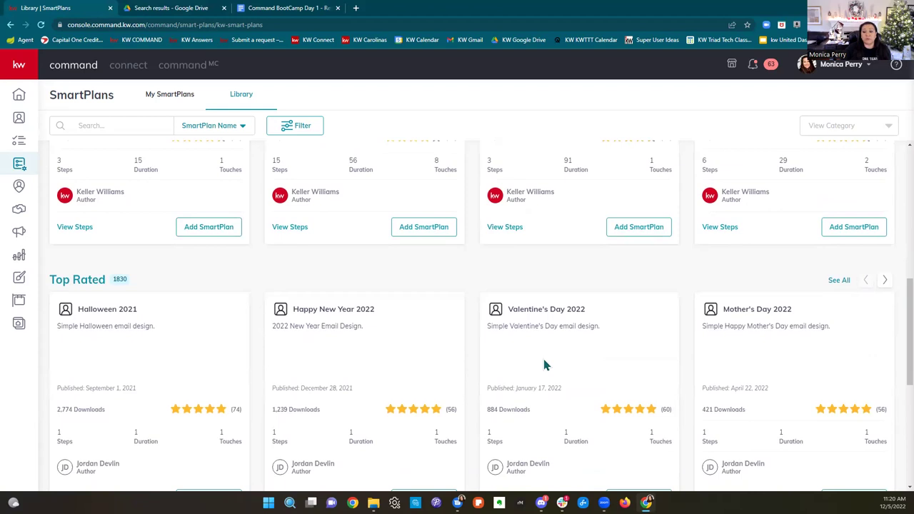
scroll(543, 366, "down", 1)
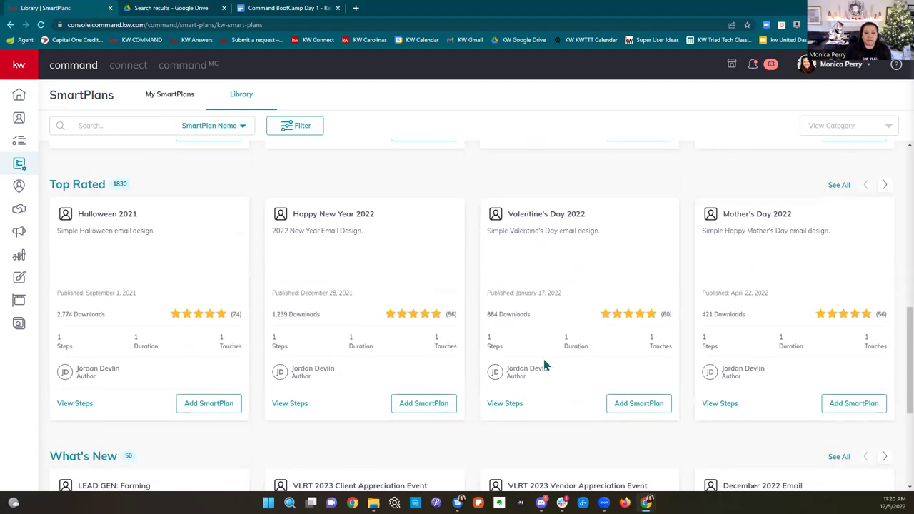
scroll(544, 365, "down", 3)
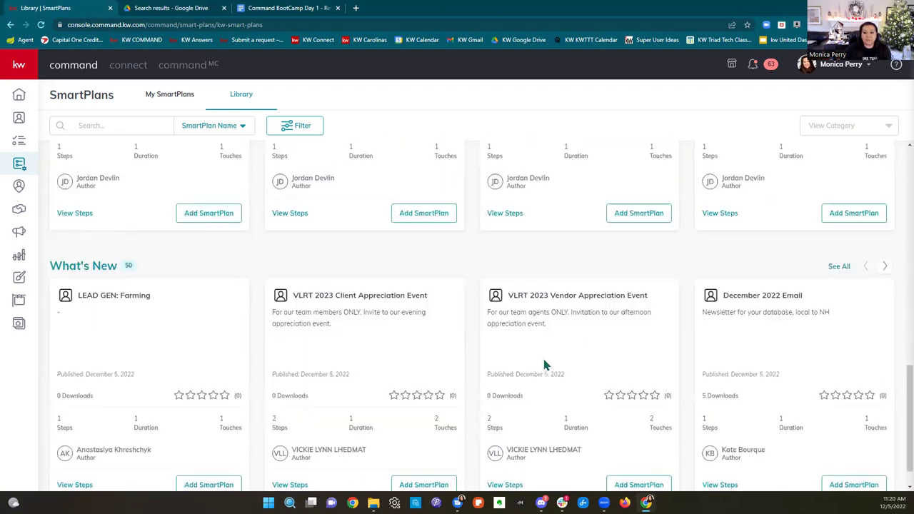
scroll(546, 364, "up", 4)
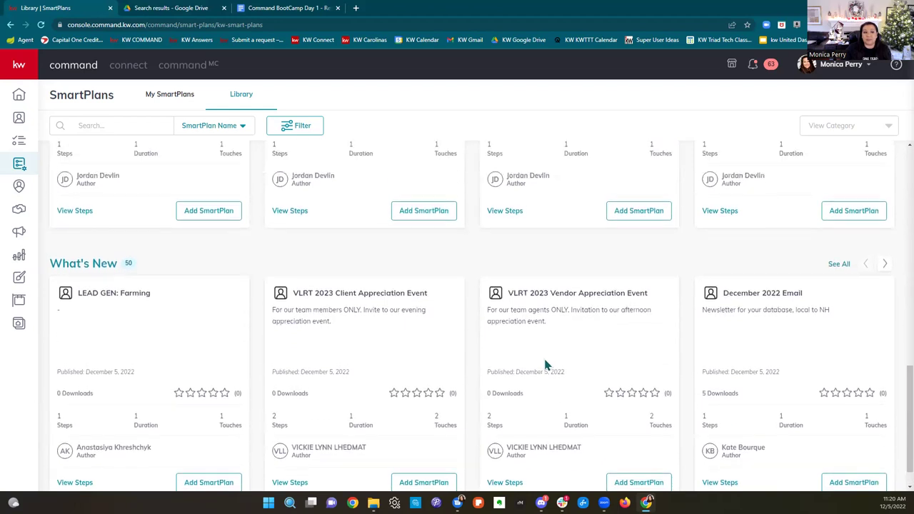
left_click(140, 126)
Step: Search the SmartPlans Library for 'new year' and browse the matching plans
type("new year")
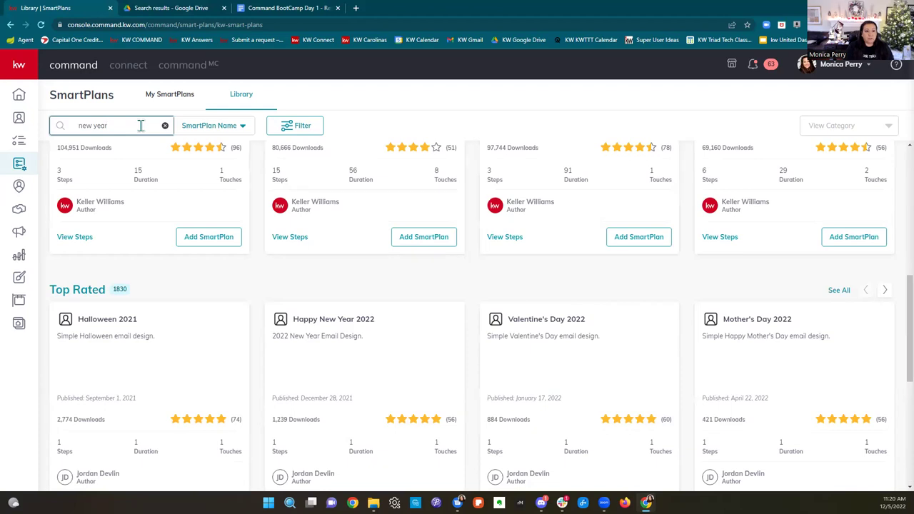
key("Return")
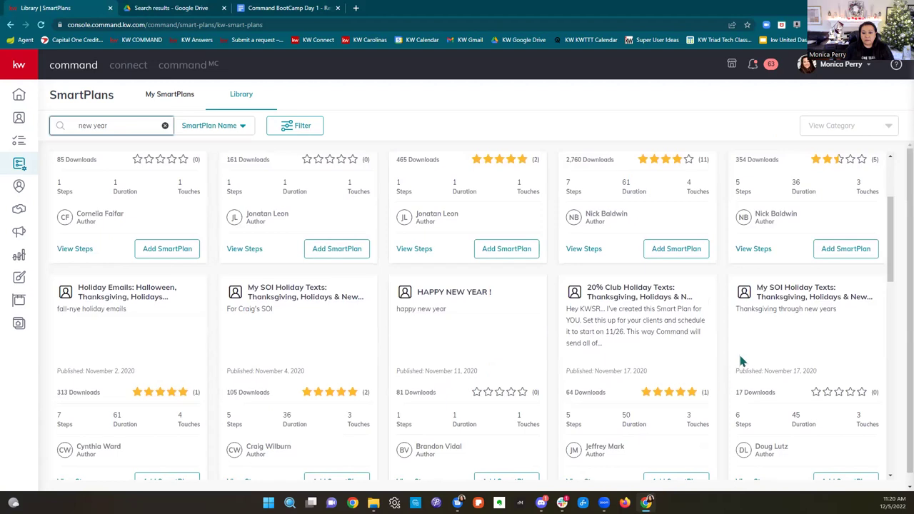
scroll(744, 362, "down", 2)
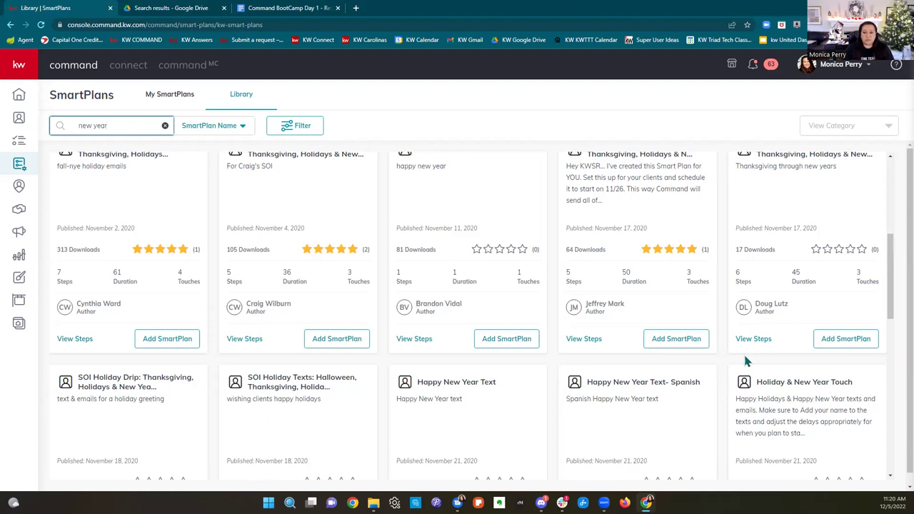
scroll(745, 361, "down", 5)
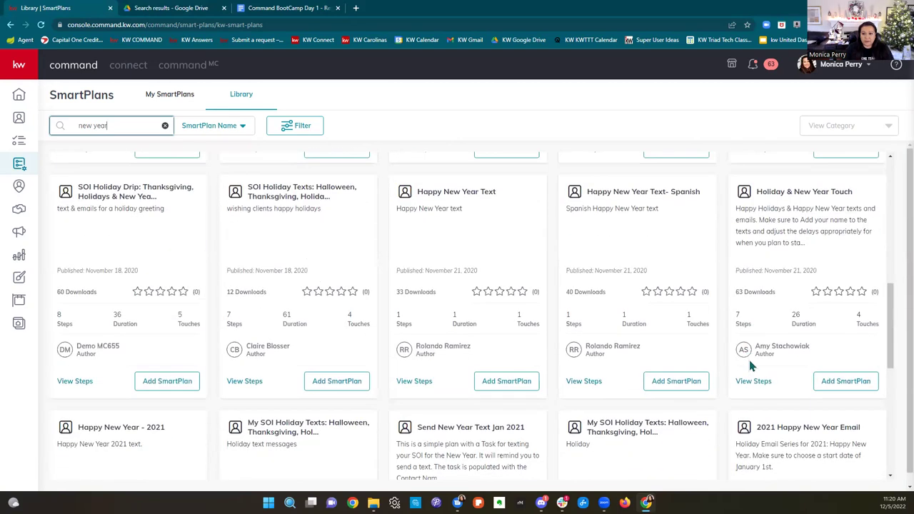
scroll(750, 365, "down", 3)
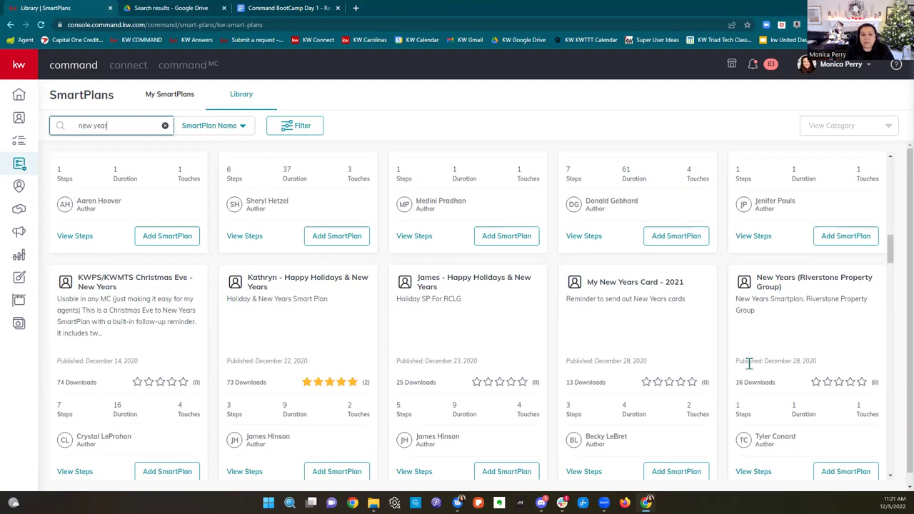
scroll(748, 363, "down", 5)
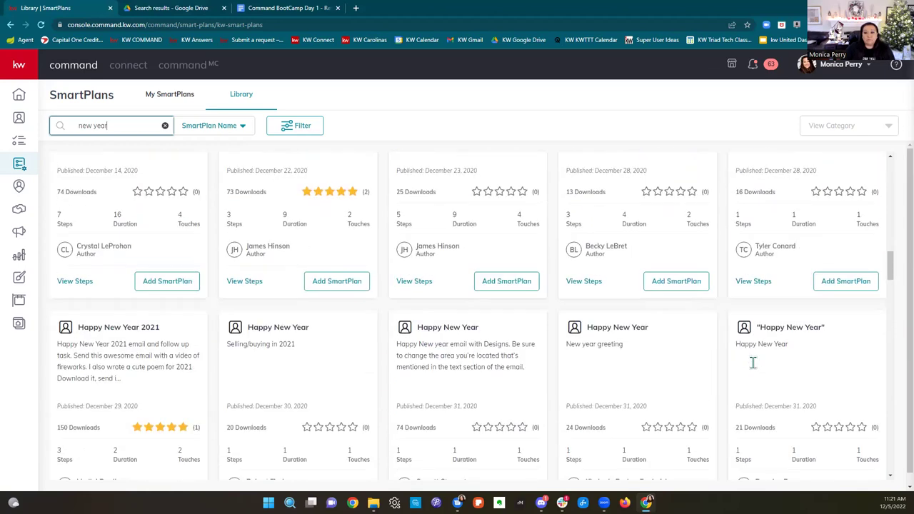
scroll(752, 361, "down", 3)
scroll(751, 360, "up", 8)
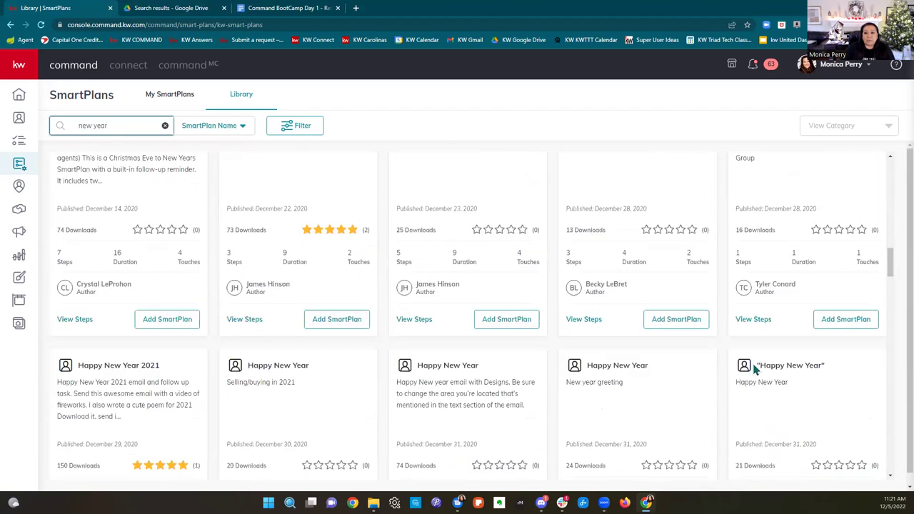
scroll(754, 368, "up", 6)
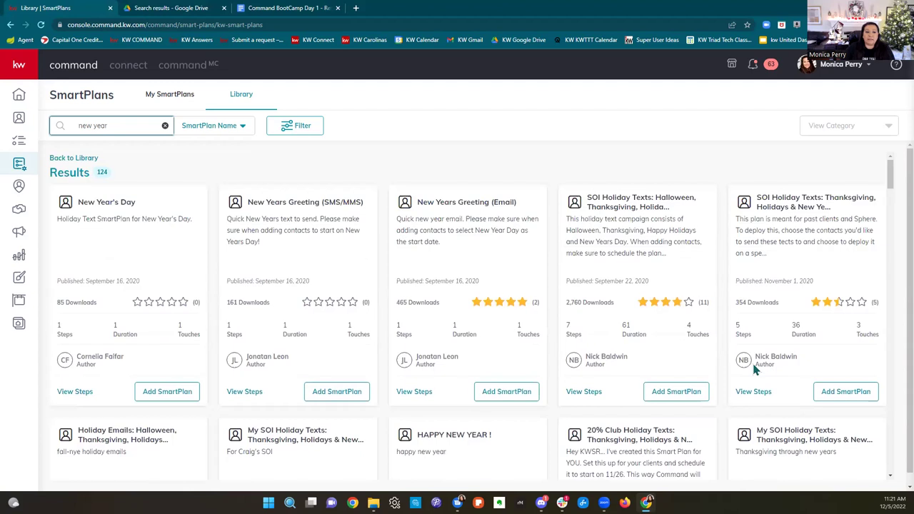
Step: Switch the library search to match by Author Name and clear the 'new year' terms
left_click(223, 128)
left_click(210, 166)
left_click_drag(108, 129, 60, 141)
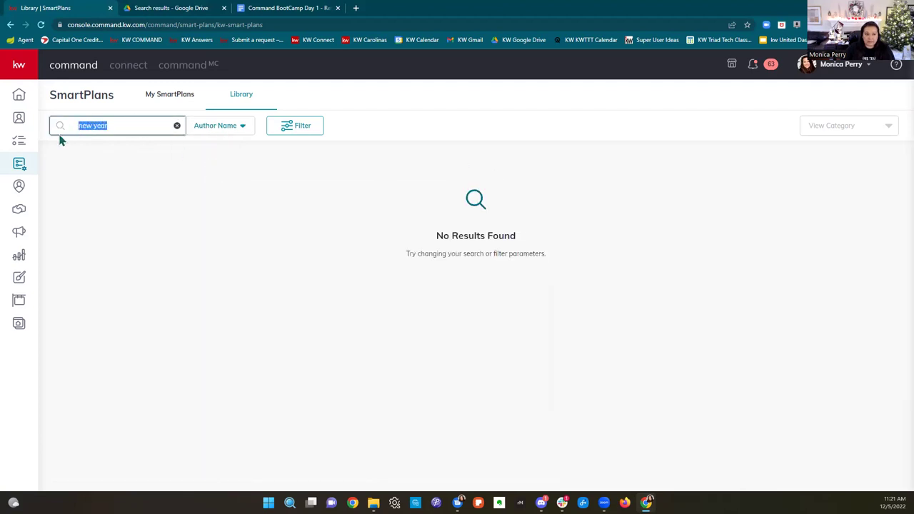
key("BackSpace")
Step: Search by the presenting agent's name and browse the 15 resulting plans
type("mo")
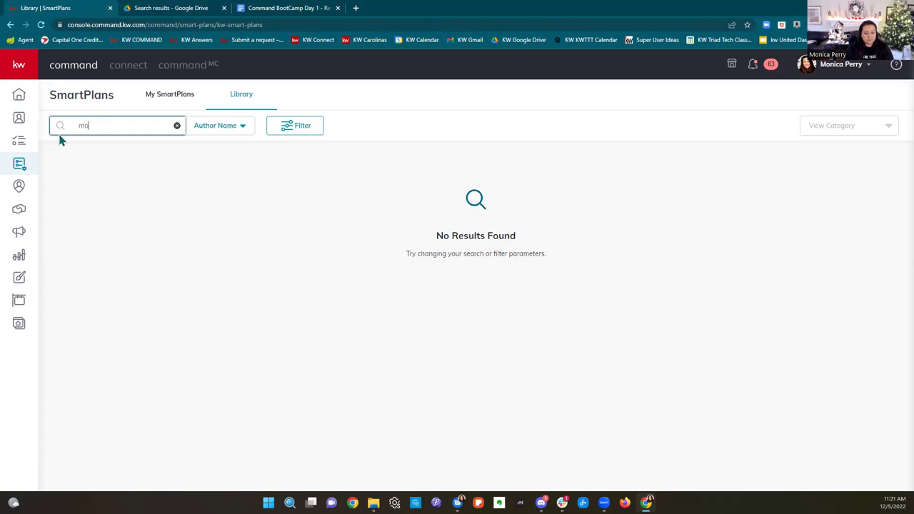
type("nica perry")
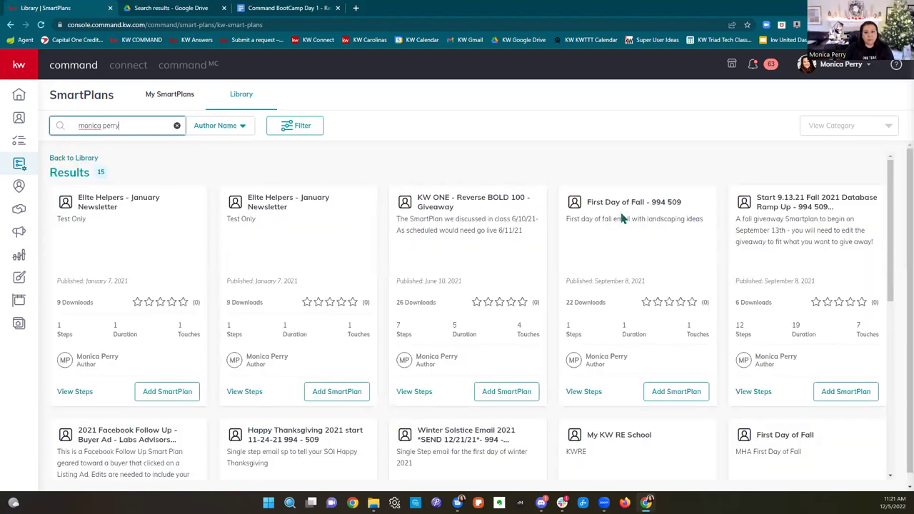
scroll(653, 236, "down", 5)
scroll(652, 238, "up", 5)
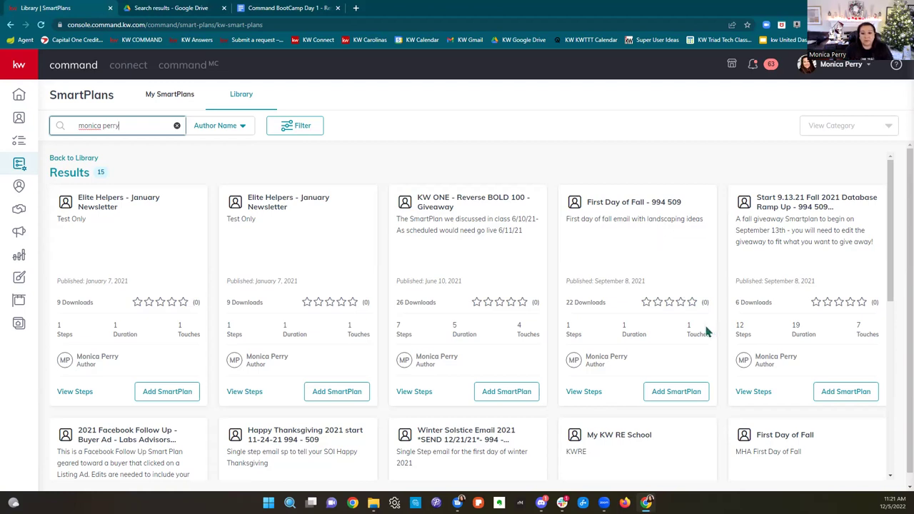
scroll(706, 330, "down", 6)
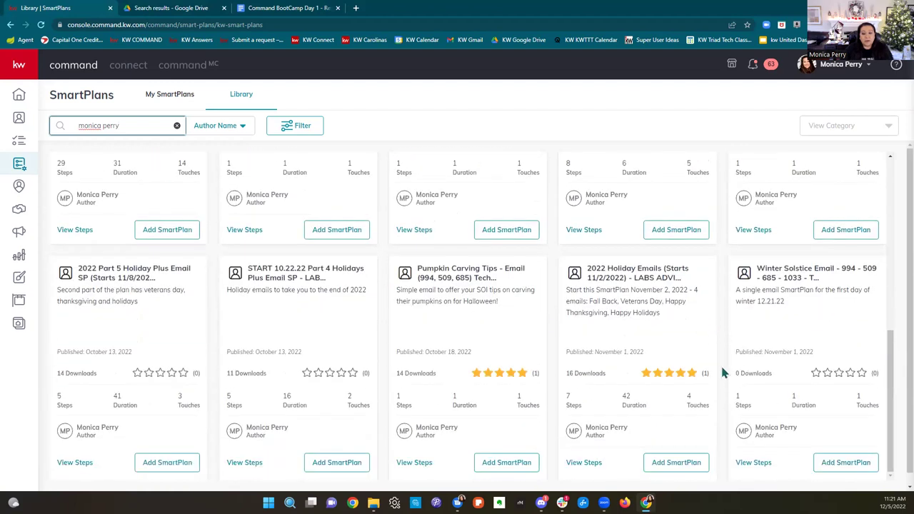
scroll(715, 385, "up", 6)
left_click(383, 105)
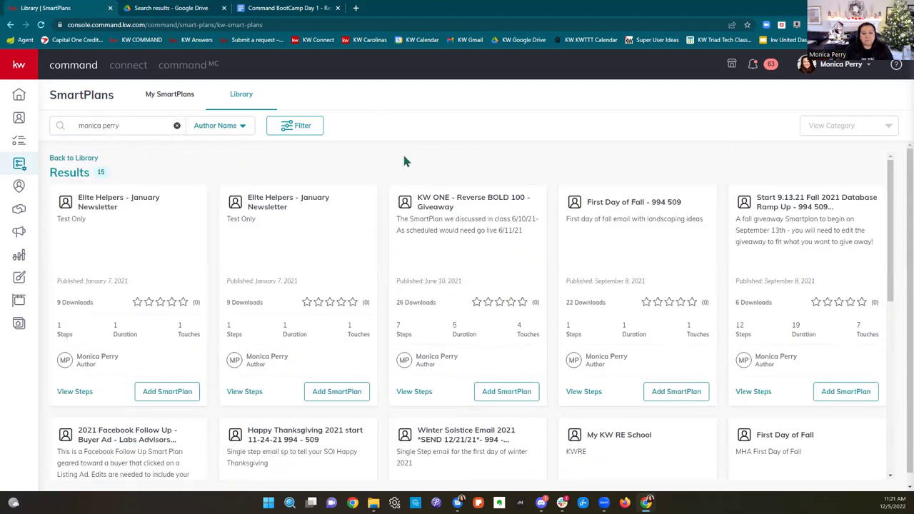
Step: Clear the author search and go to the Contacts page
left_click(177, 125)
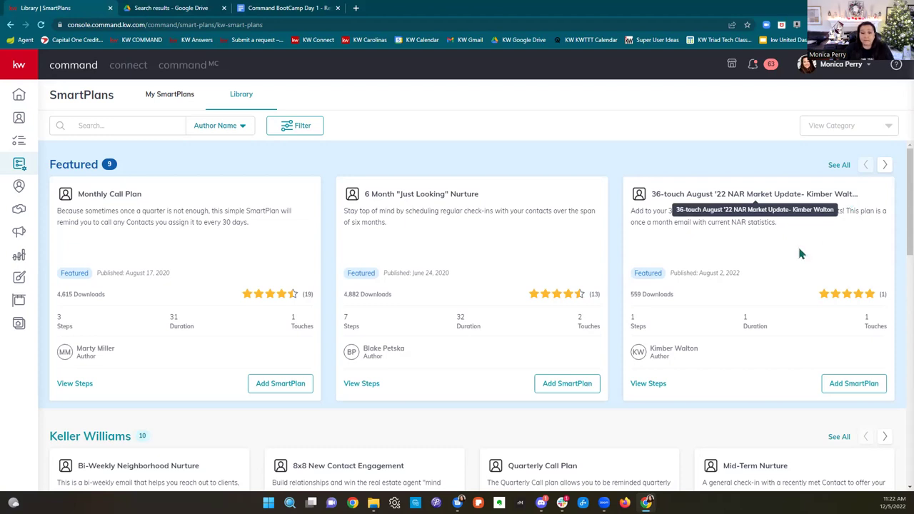
scroll(791, 270, "down", 4)
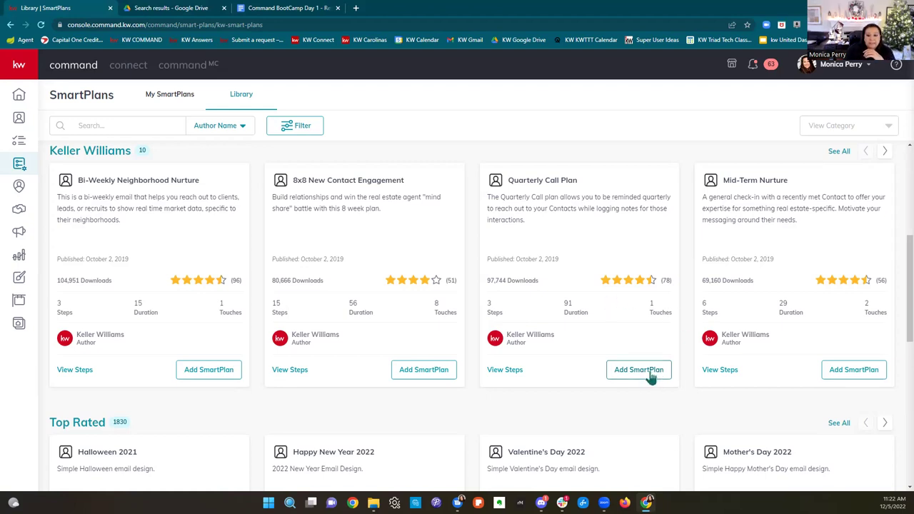
left_click(18, 120)
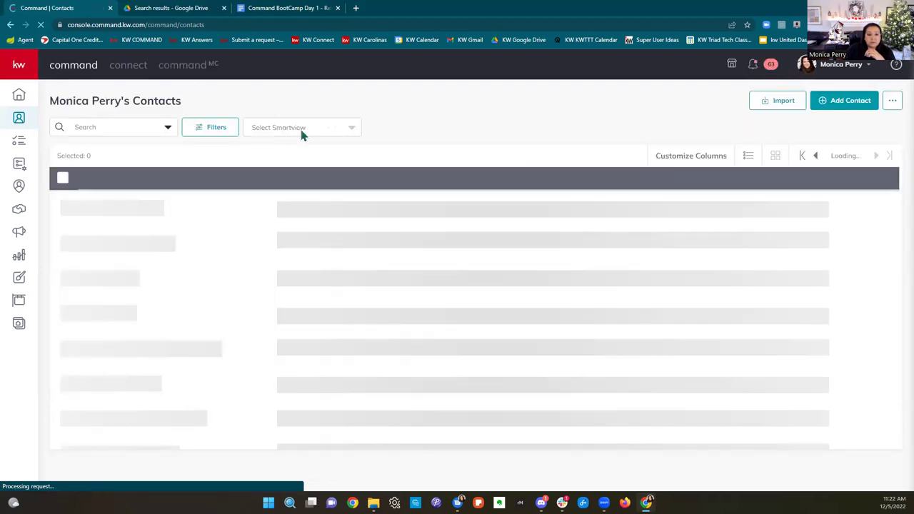
Step: Filter to the demo holiday SmartView, select all 35 contacts, and choose Add to SmartPlan
left_click(302, 134)
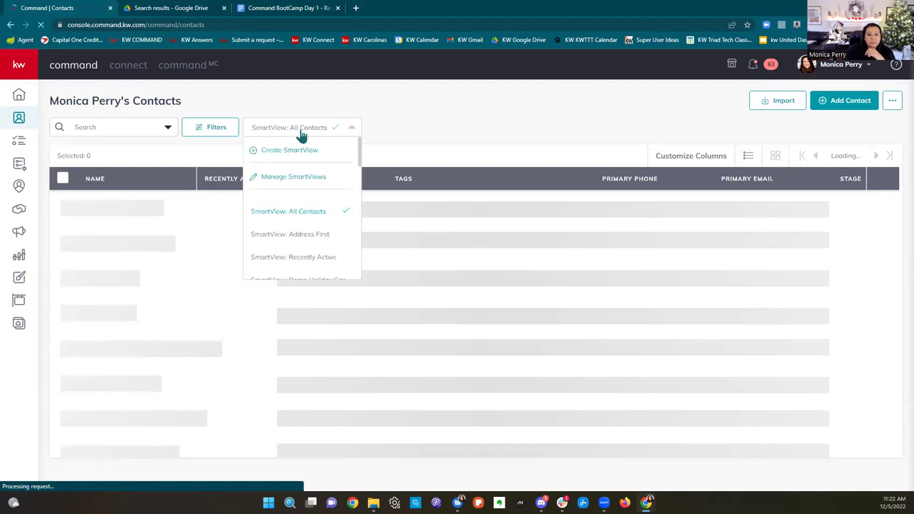
scroll(292, 234, "down", 2)
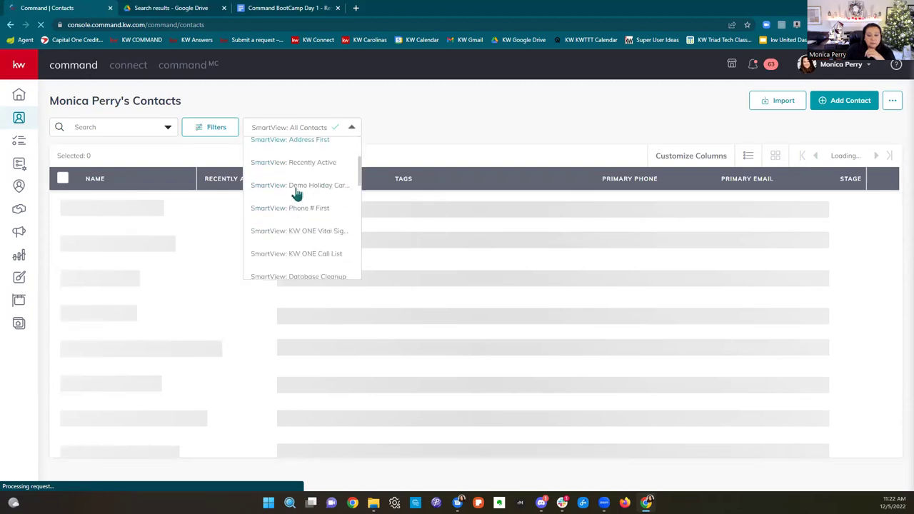
left_click(296, 187)
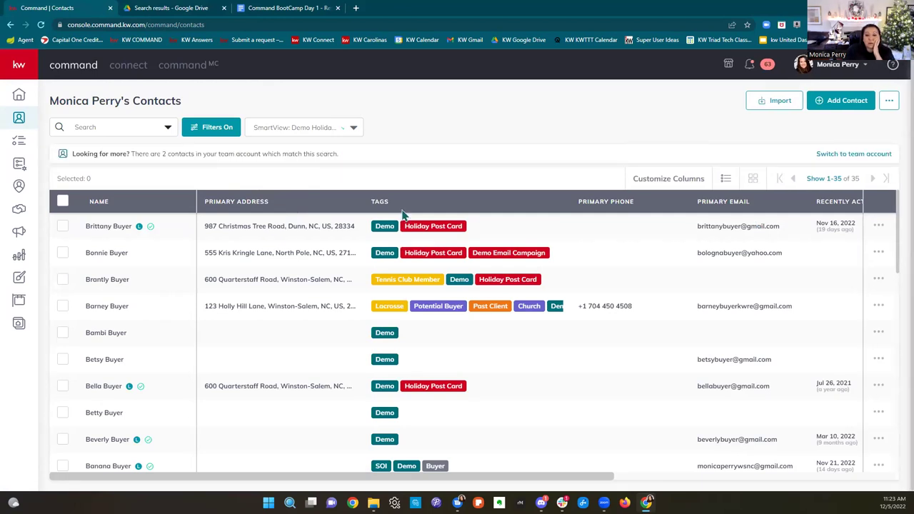
left_click(63, 201)
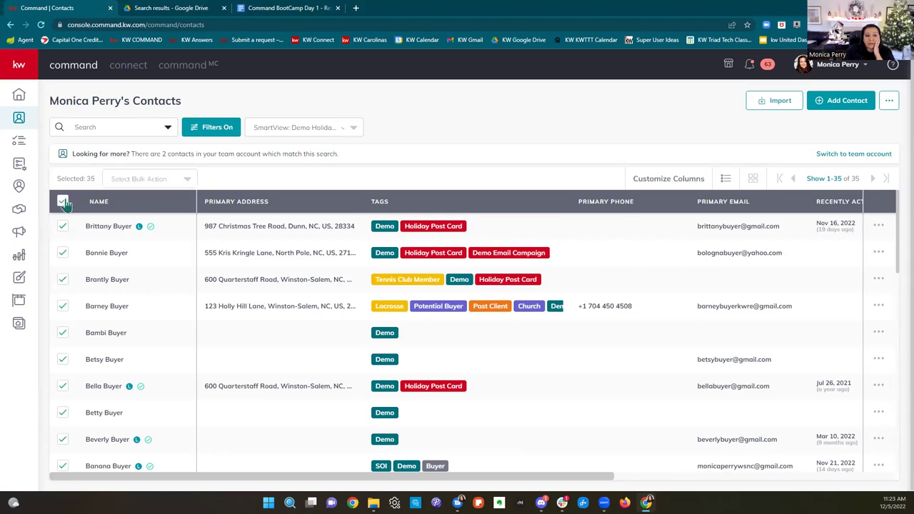
left_click(136, 179)
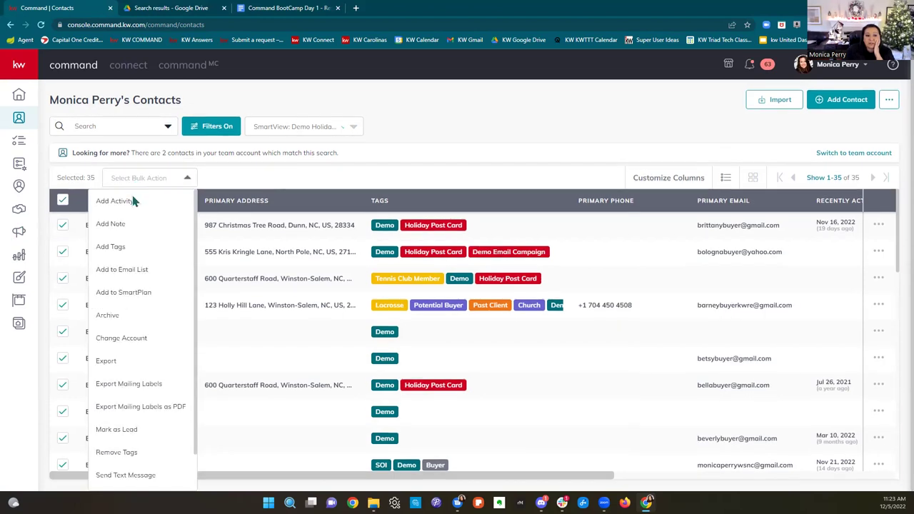
left_click(123, 292)
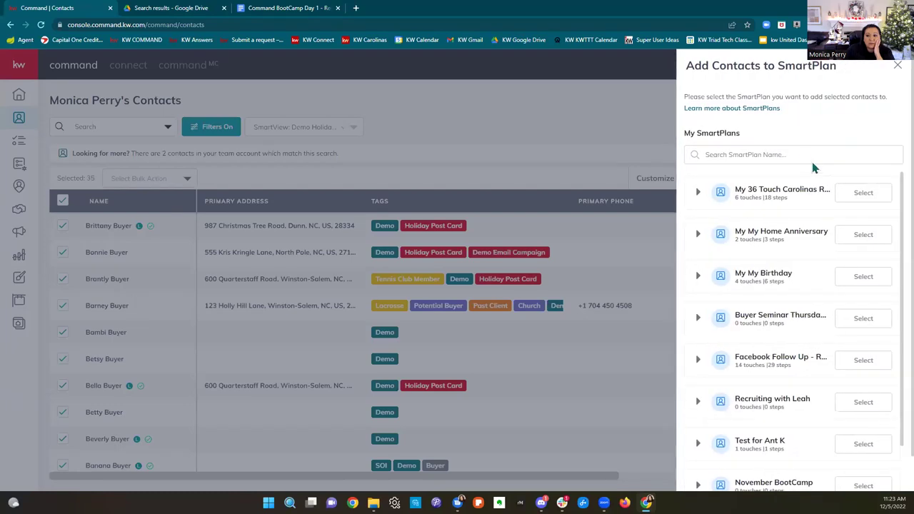
Step: Pick My Quarterly Call Plan via a 'quart' search and remove the 22 contacts with errors
left_click(805, 156)
type("quart")
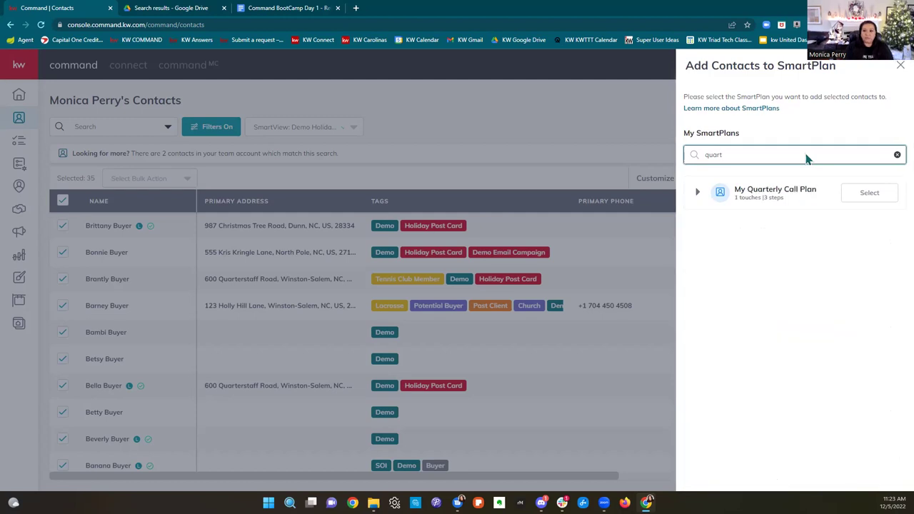
left_click(869, 197)
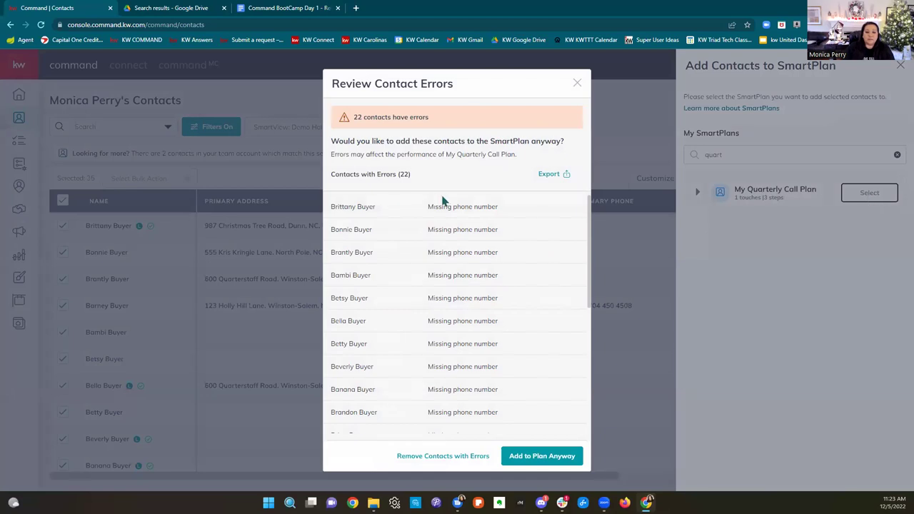
scroll(493, 243, "down", 5)
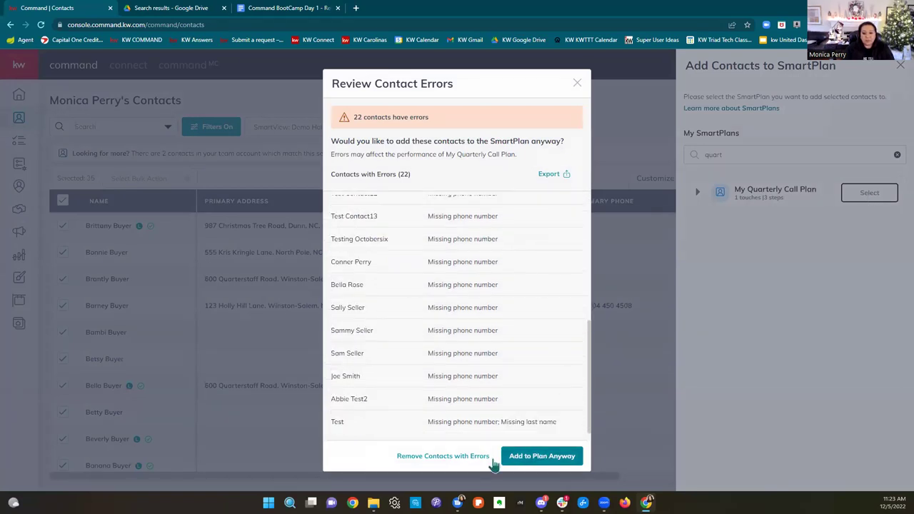
left_click(470, 458)
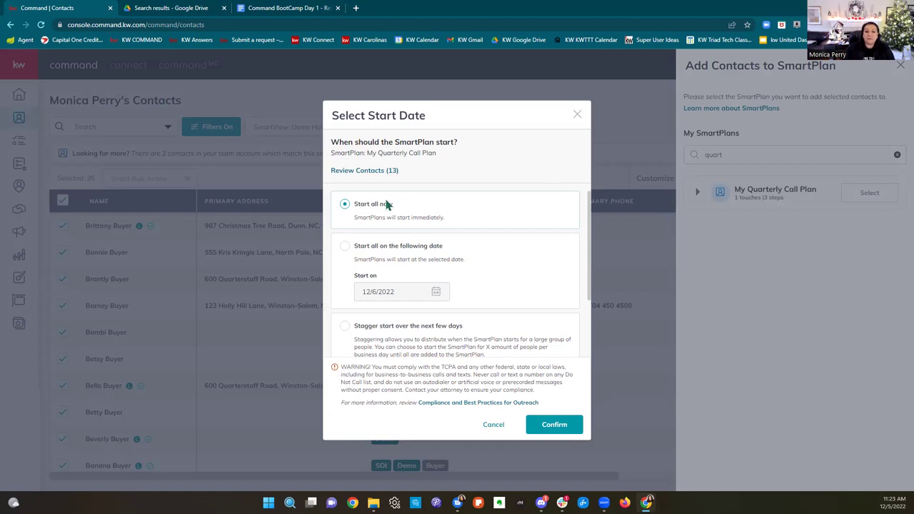
Step: Try the start-date options, stagger the start at 10 contacts per day, then close the dialog unconfirmed
left_click(344, 245)
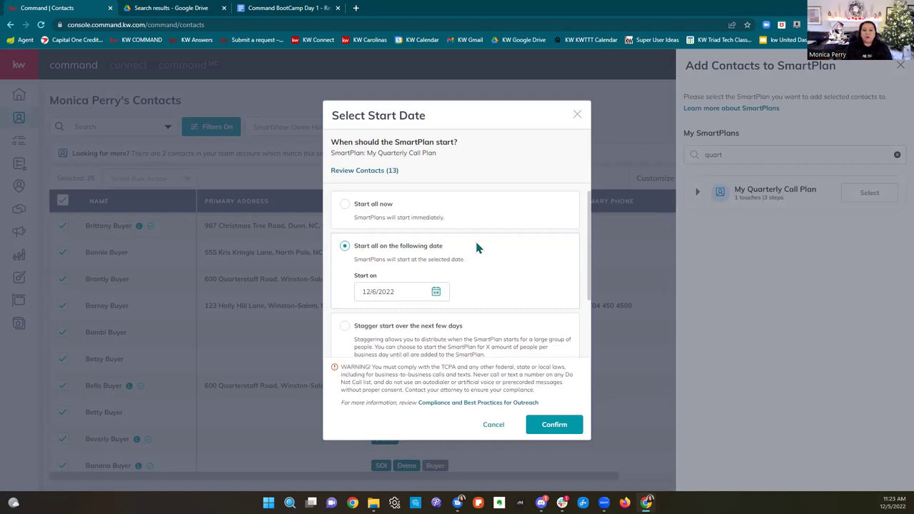
scroll(477, 246, "down", 2)
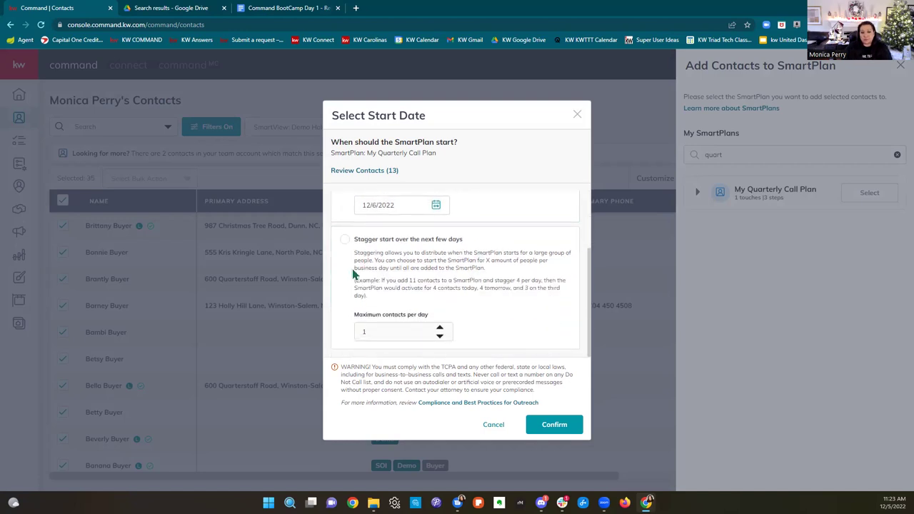
left_click(345, 240)
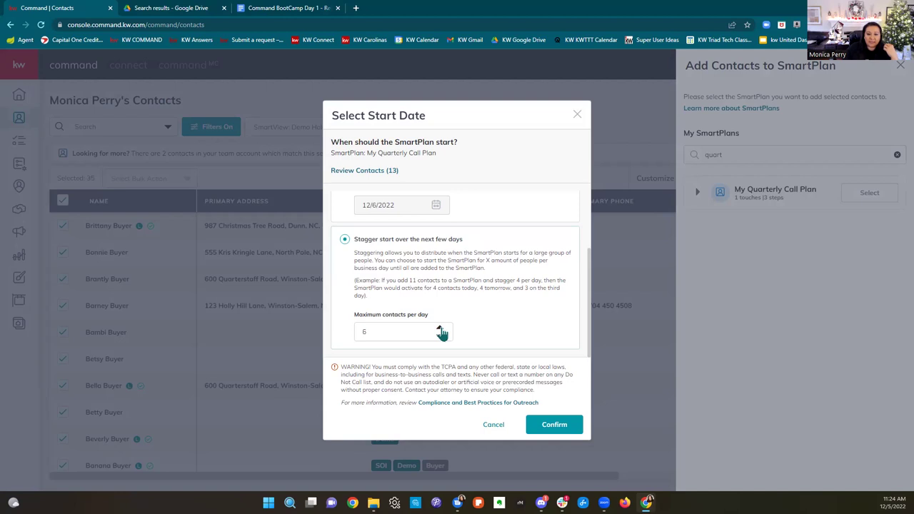
left_click(440, 330)
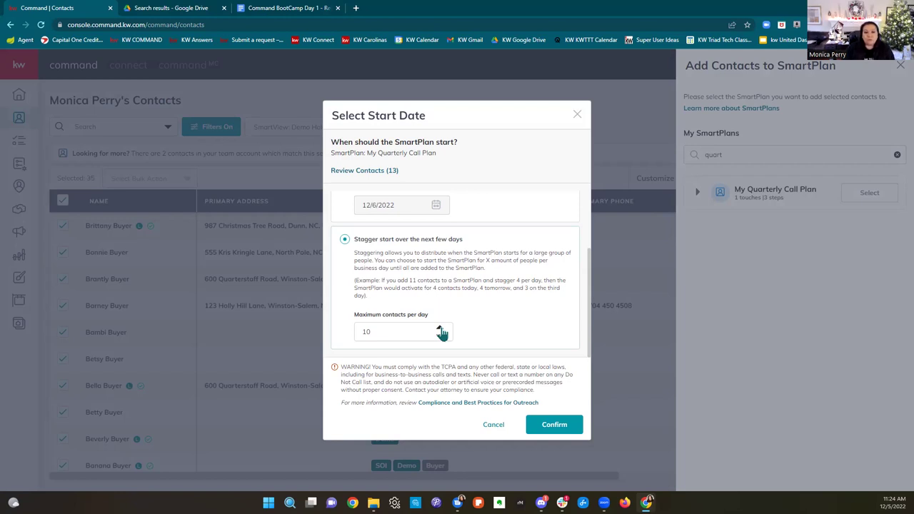
scroll(442, 332, "up", 3)
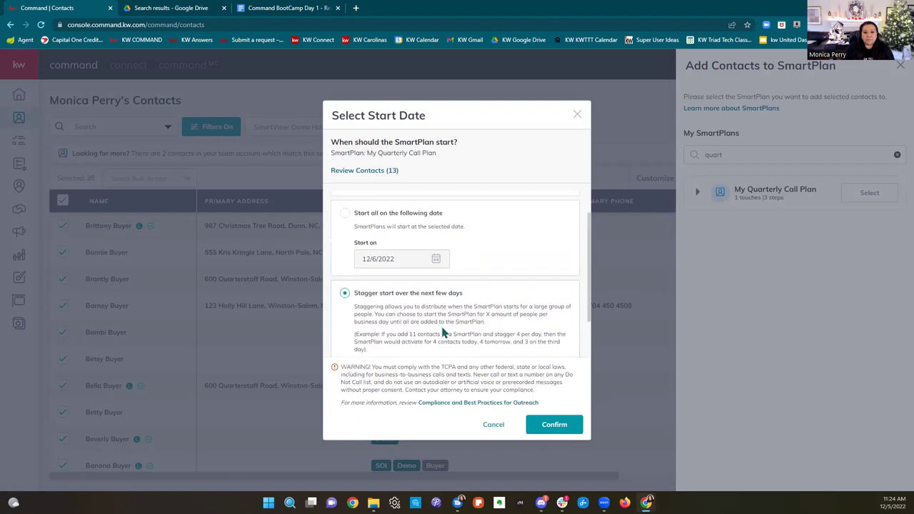
left_click(577, 116)
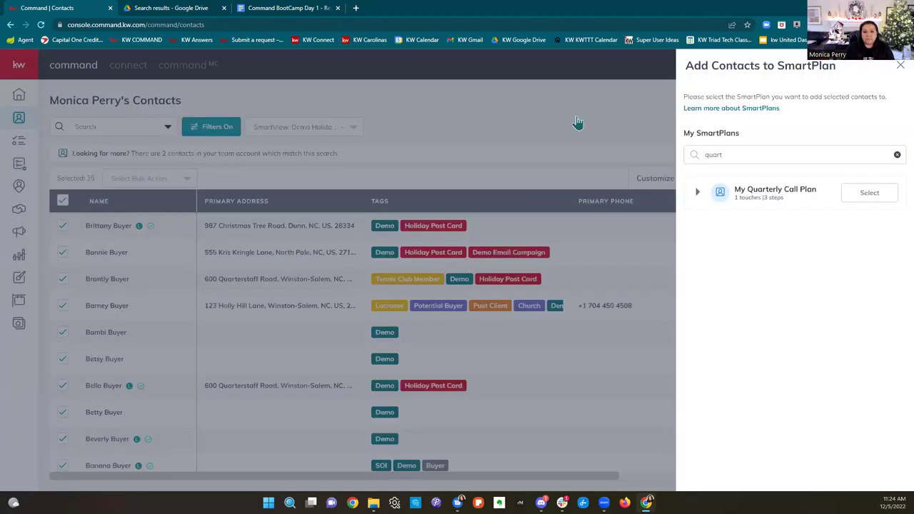
Step: Close the SmartPlan panel and begin adding contacts to My 36 Touch Carolinas Region from SmartPlans
left_click(898, 67)
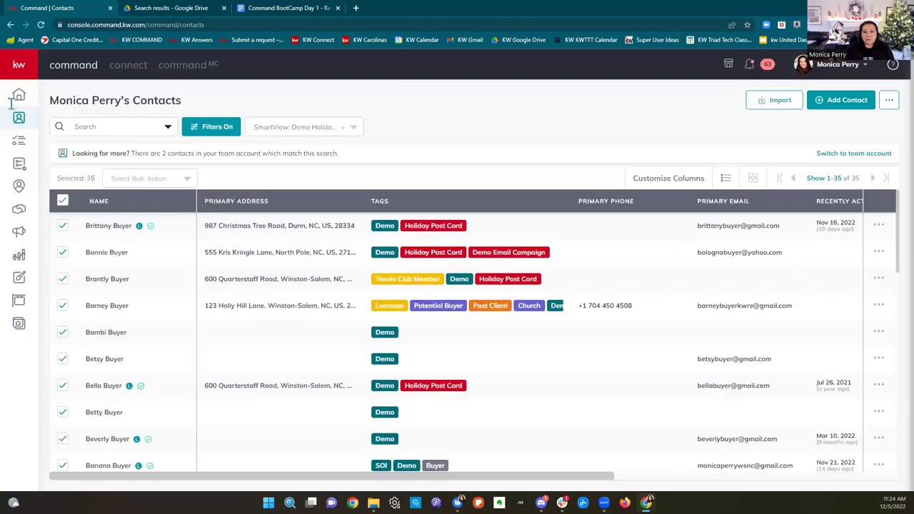
left_click(23, 168)
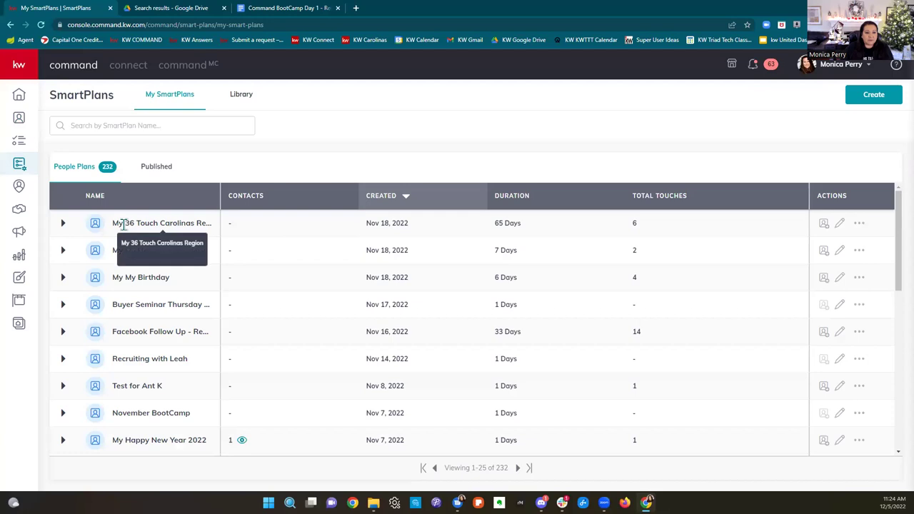
left_click(824, 225)
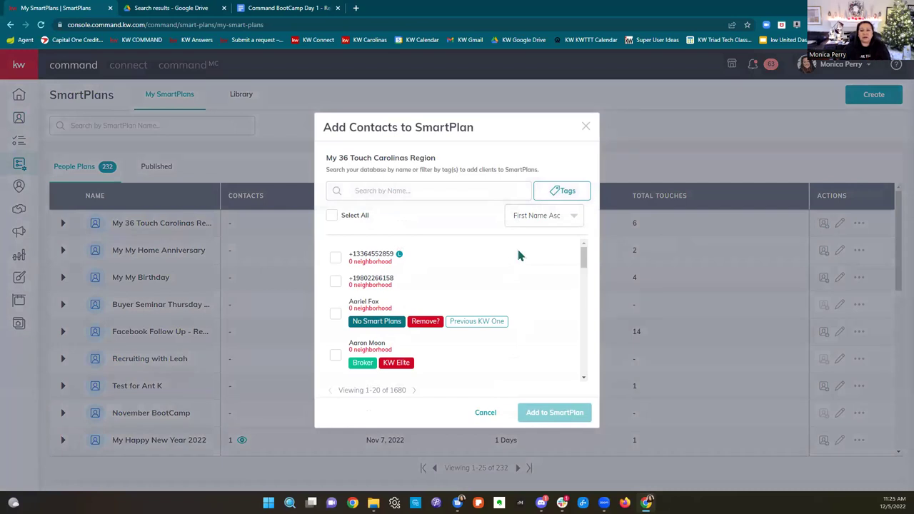
Step: Note the 1680 contact total, select all on pages 1-20 and 21-40, then close without adding
scroll(515, 255, "down", 3)
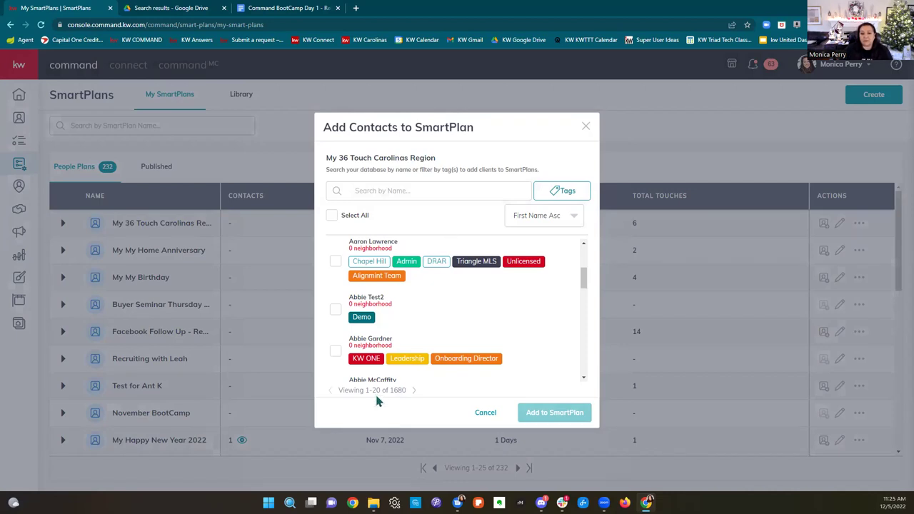
left_click_drag(339, 390, 411, 395)
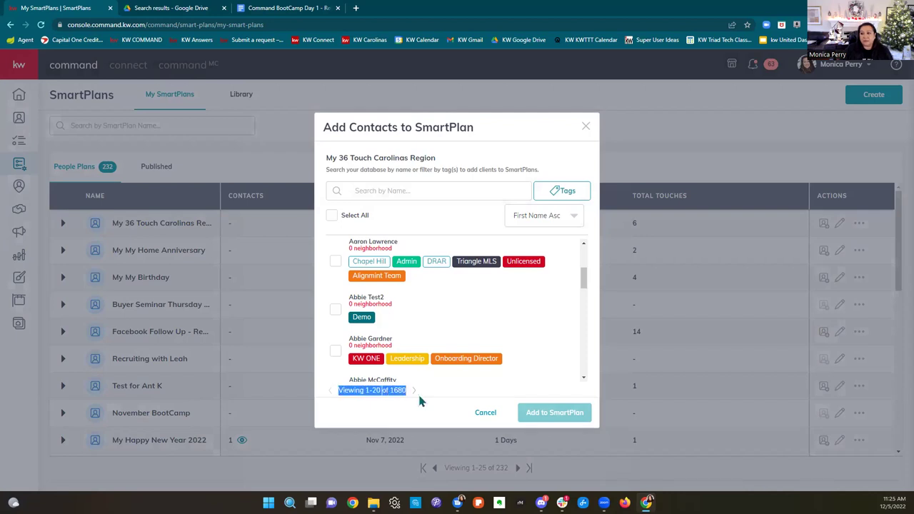
scroll(391, 294, "up", 3)
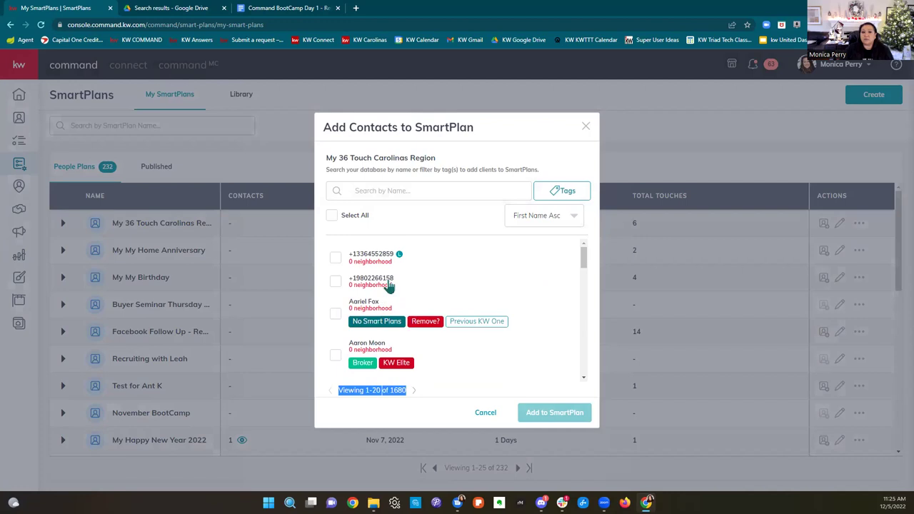
left_click(332, 216)
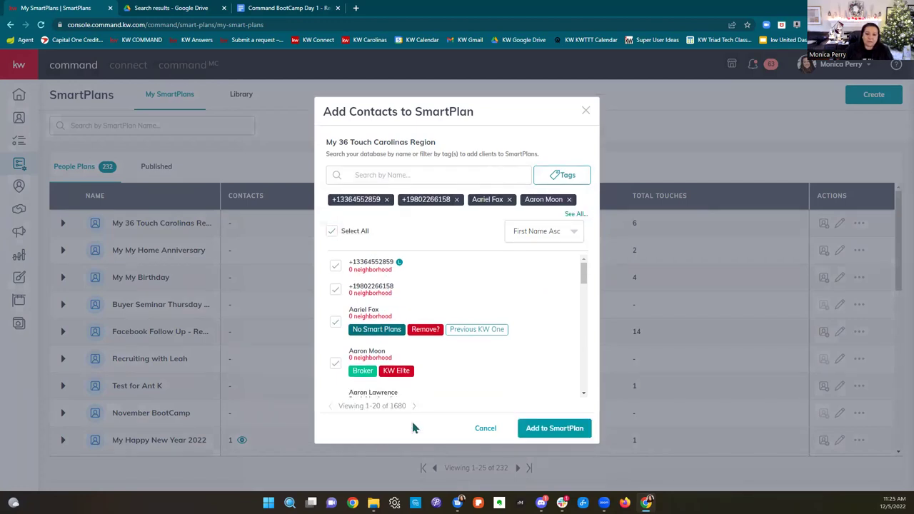
left_click(414, 406)
left_click(332, 231)
left_click(418, 405)
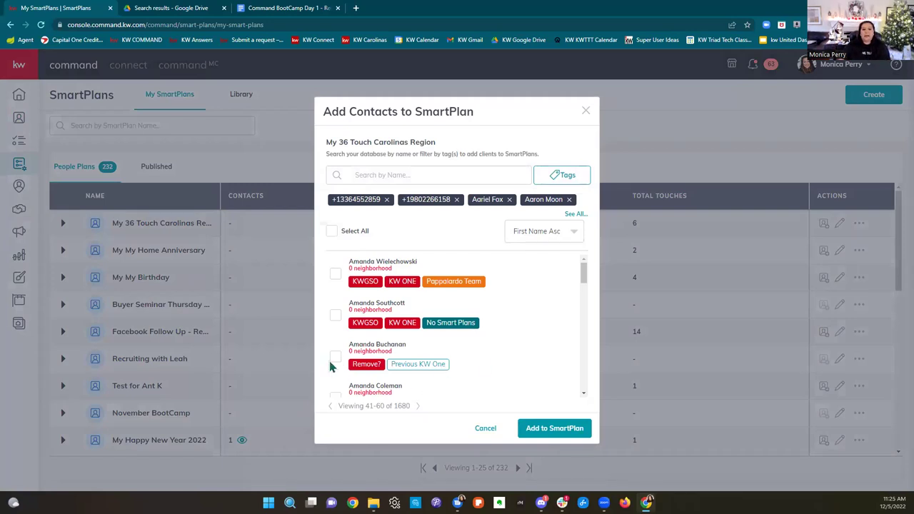
left_click(332, 406)
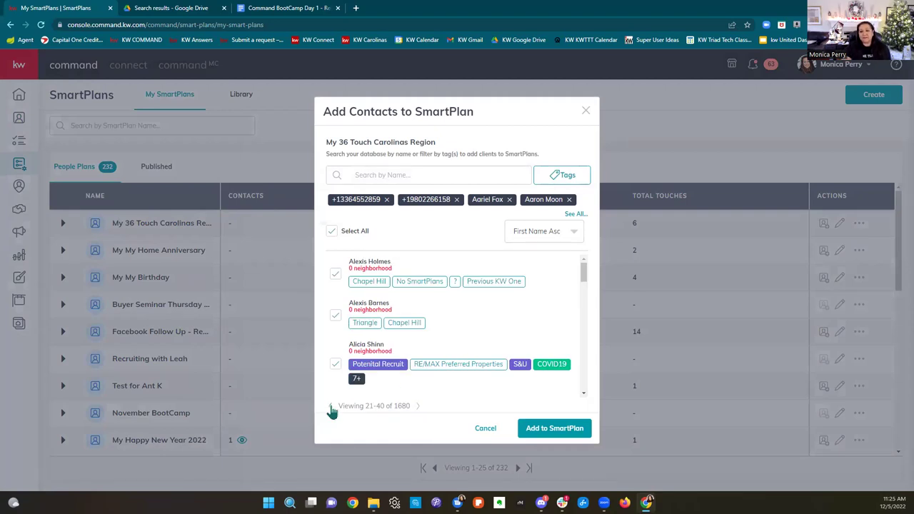
left_click(584, 112)
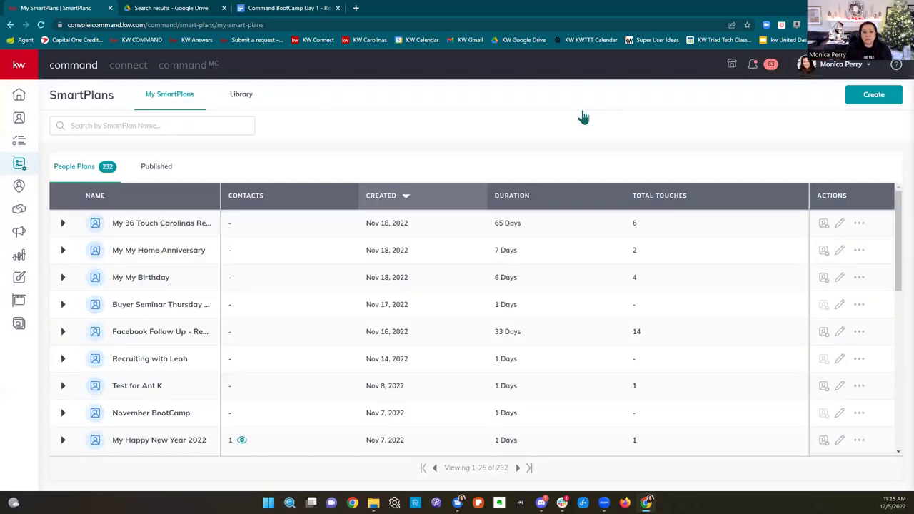
Step: Filter SmartPlans by 'monthly' and review My Monthly Neighborhood Nurture's three contacts
left_click(116, 125)
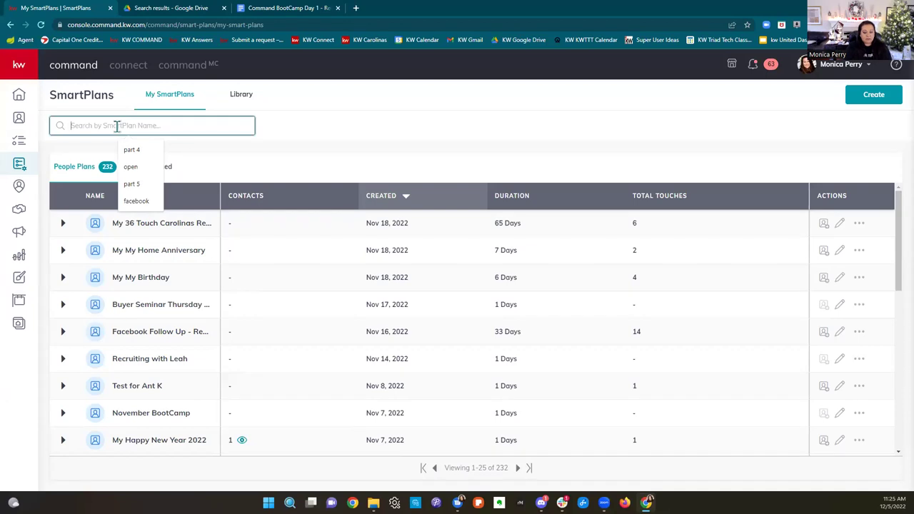
type("monthly")
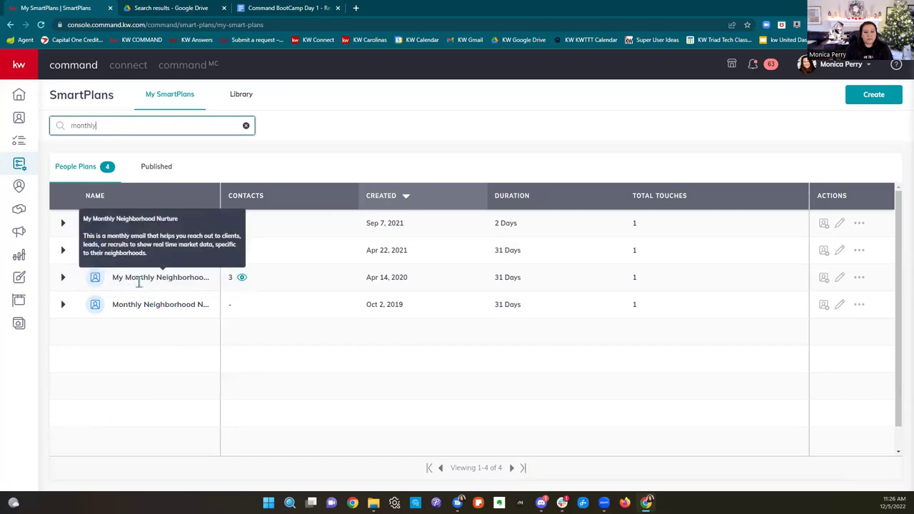
left_click(242, 280)
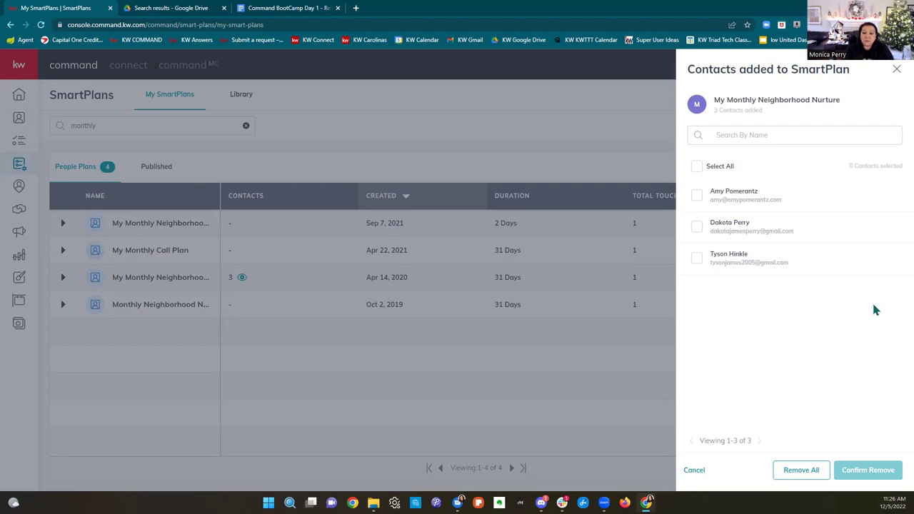
left_click(480, 127)
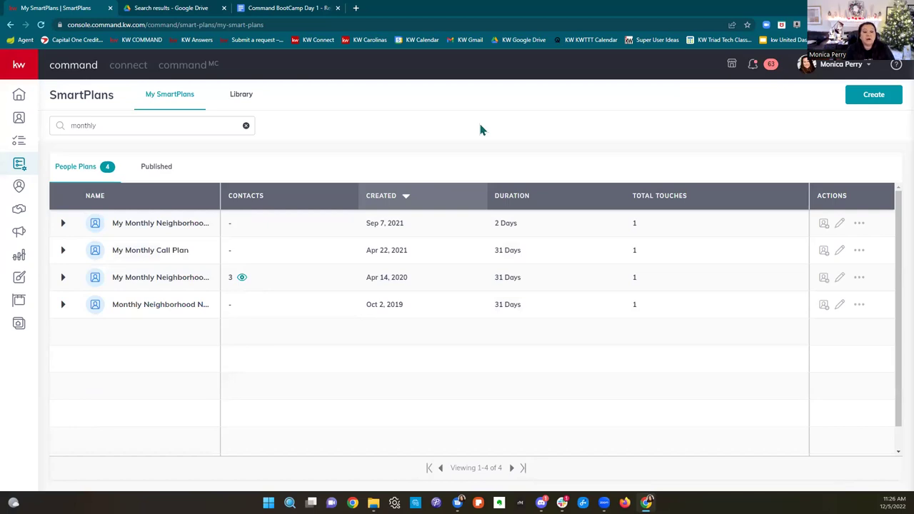
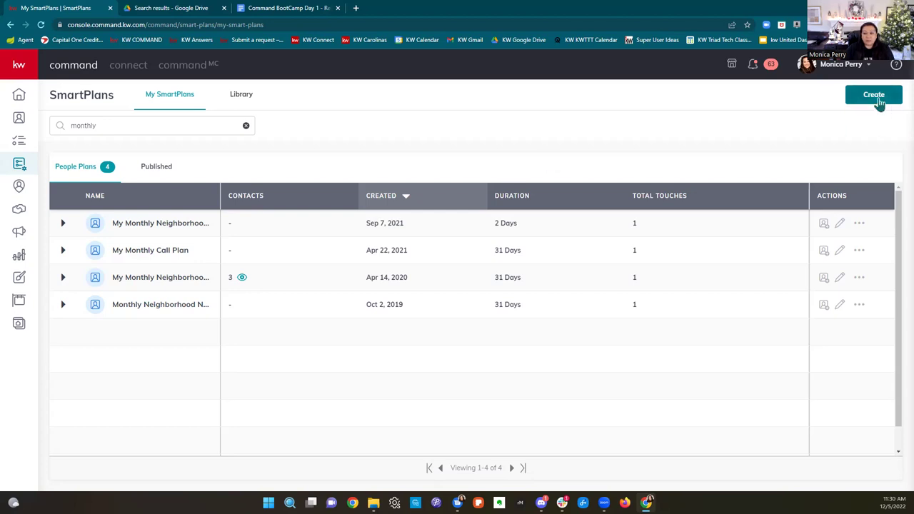
Step: Create a new SmartPlan and enter 'BootCamp December 12/5' as its name
left_click(877, 98)
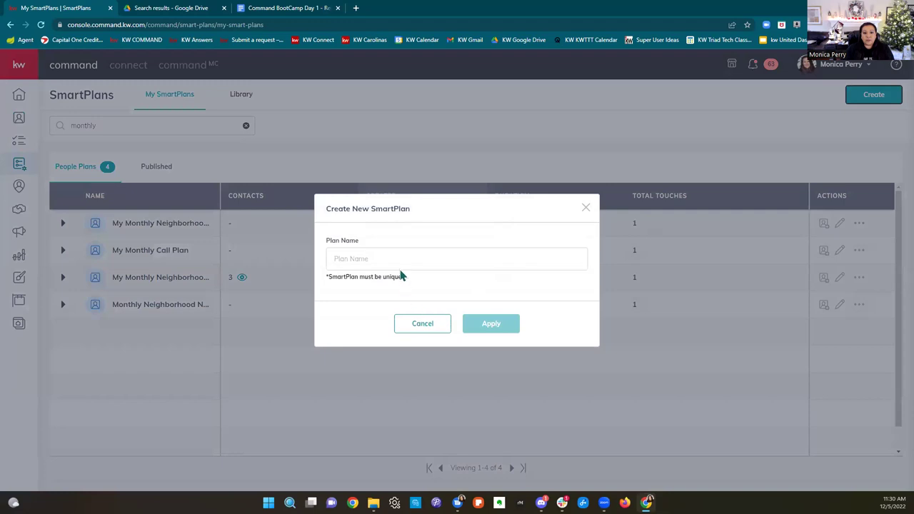
left_click(394, 255)
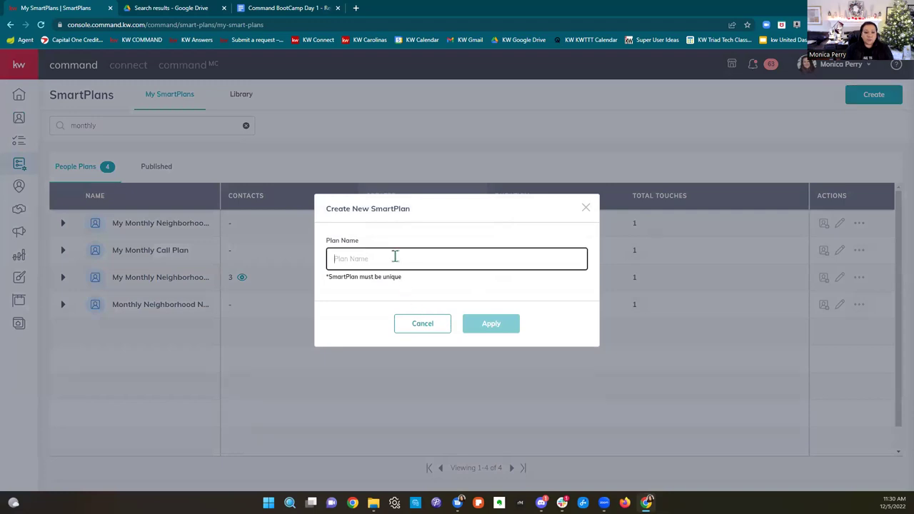
type("BootC")
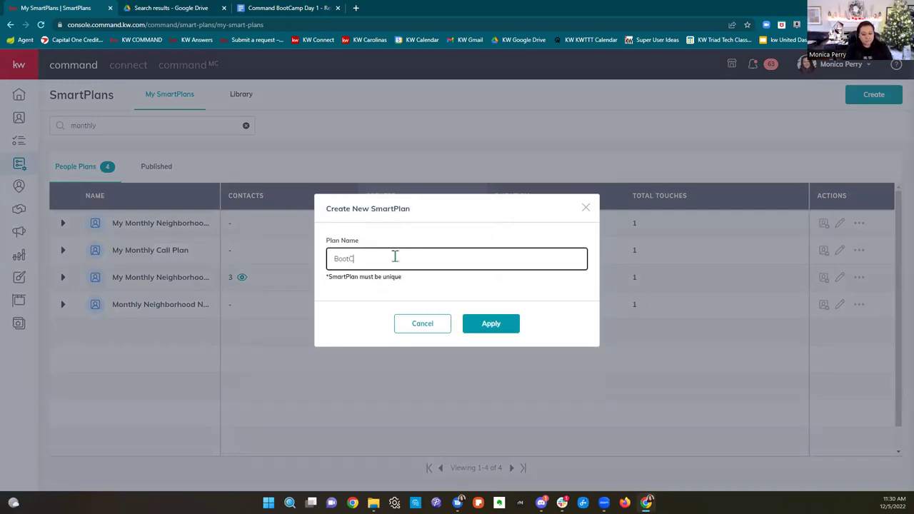
type("amp December")
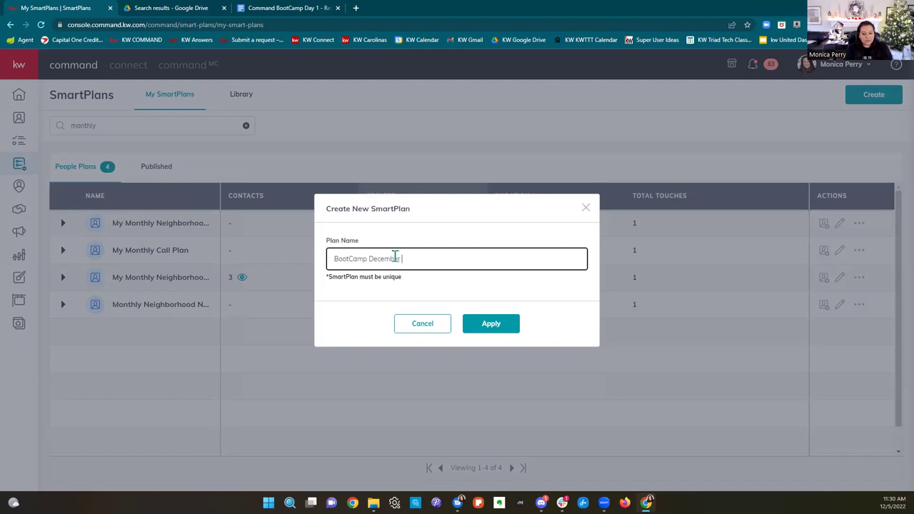
type(" 12/5")
Step: Apply the new 'BootCamp December 12/5' plan and add a Send Email action as step #1
left_click(493, 327)
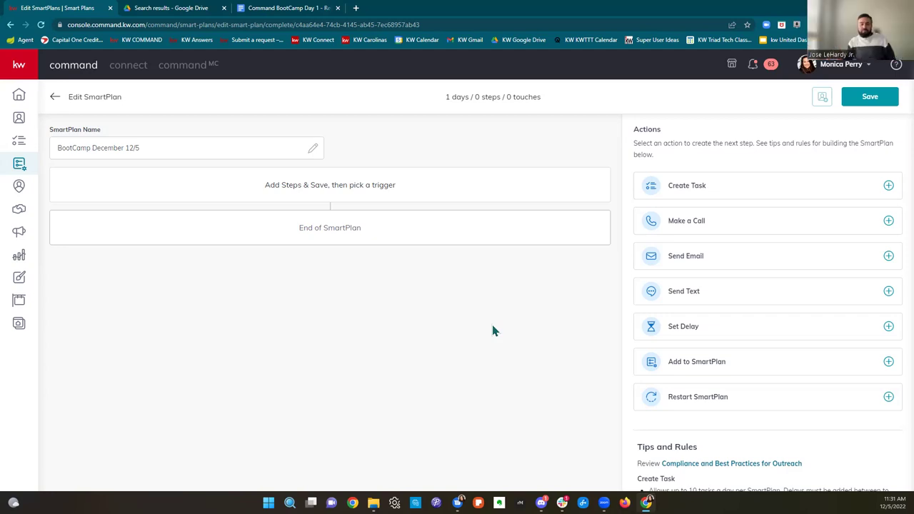
left_click(708, 258)
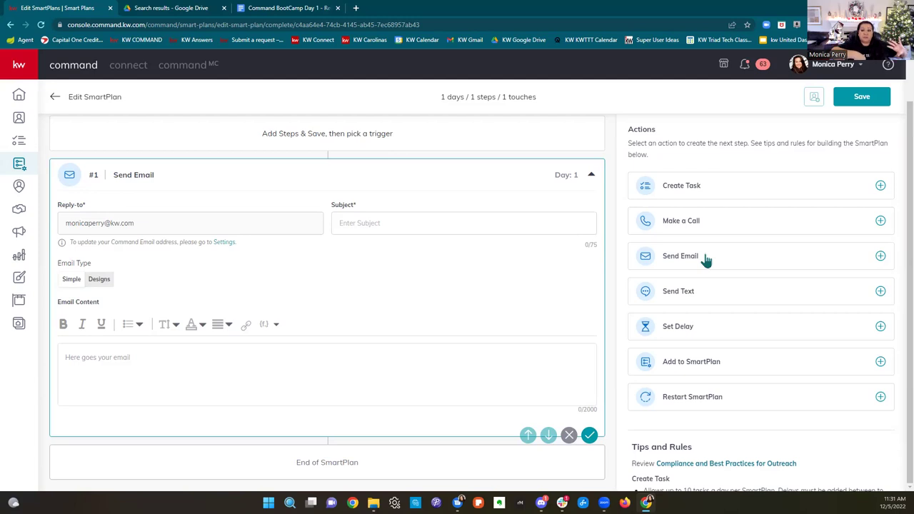
Step: Set the email subject to 'Happy Thanksgiving' plus a turkey emoji, and choose Designs as the email type
left_click(506, 227)
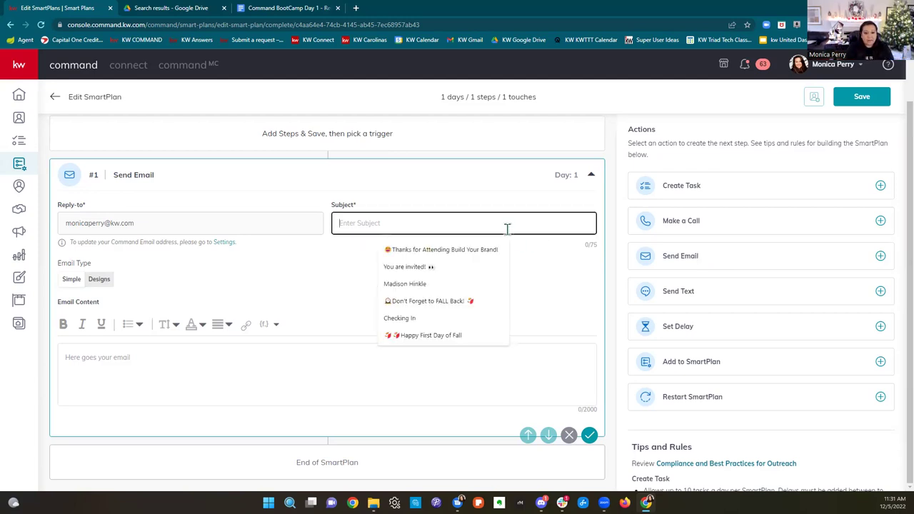
type("Happy")
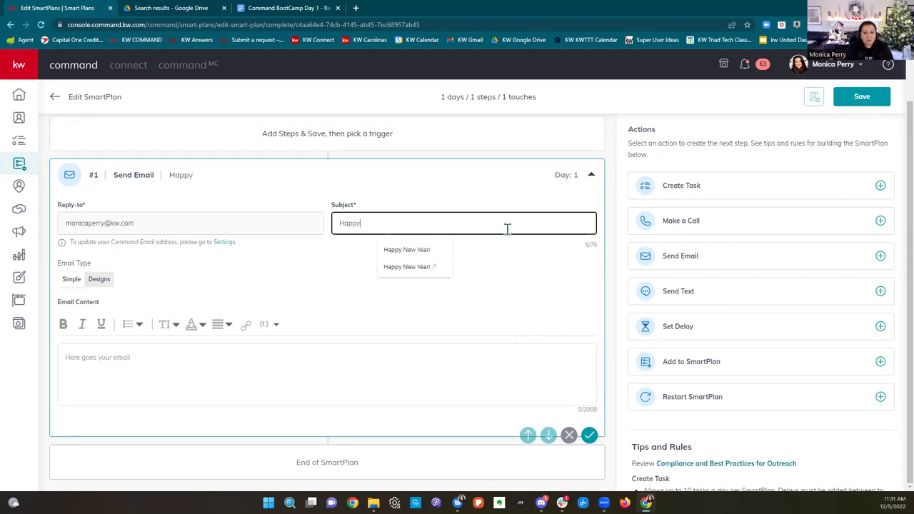
type(" Thanksgiving")
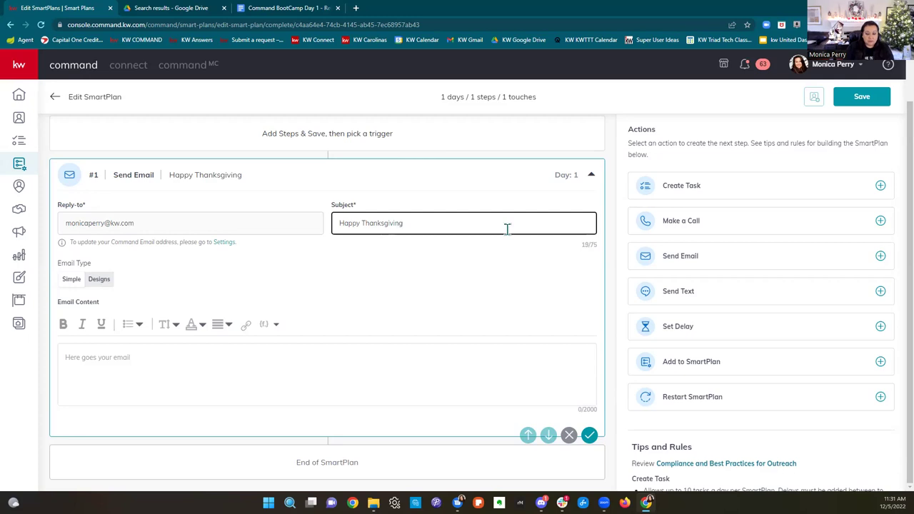
right_click(507, 228)
left_click(532, 247)
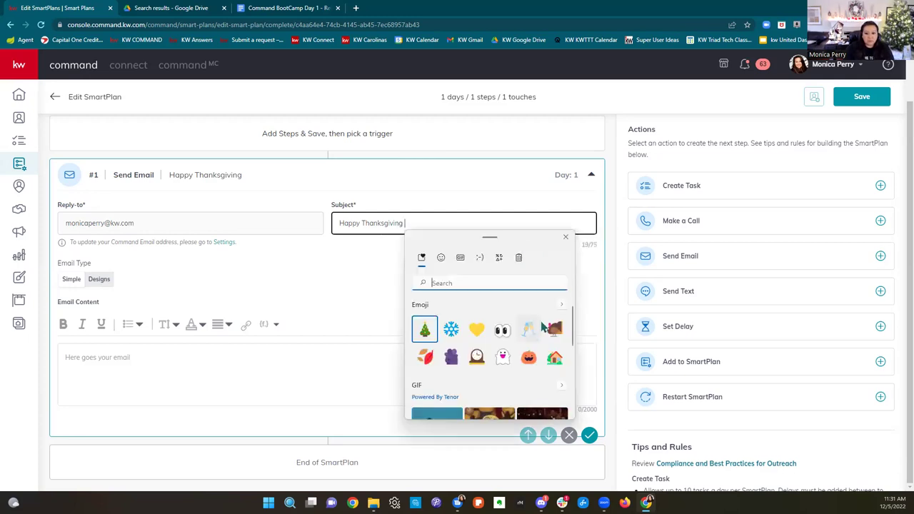
left_click(556, 329)
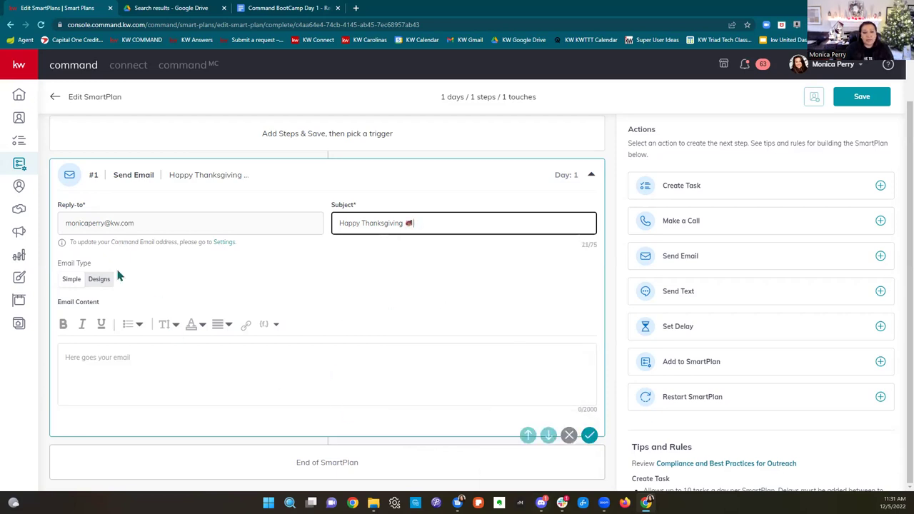
left_click_drag(59, 262, 120, 260)
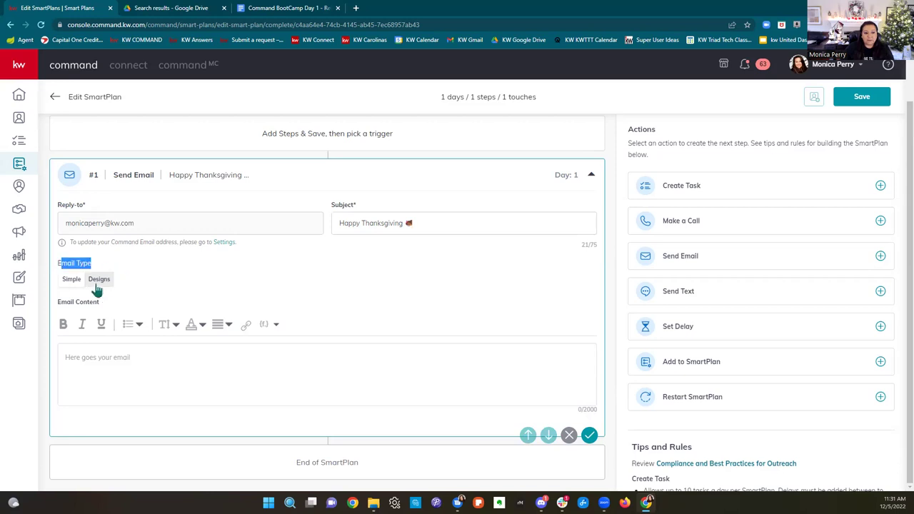
left_click(99, 283)
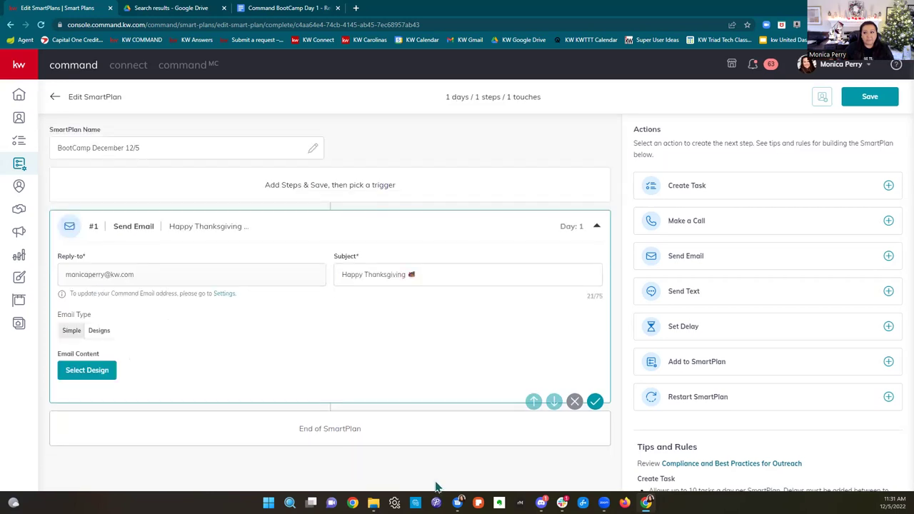
Step: Choose the 'Copy of Classic - Happy Thanksgiving' template from the Template Library
left_click(101, 381)
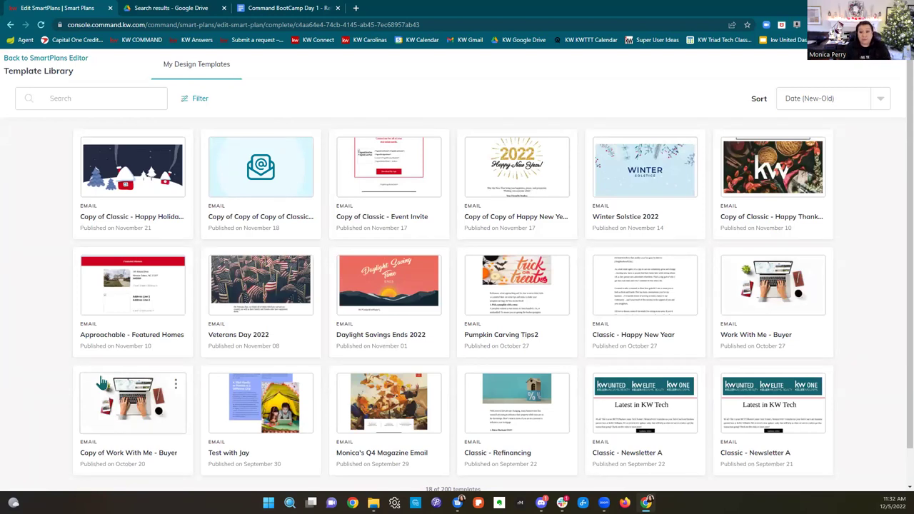
scroll(636, 357, "down", 1)
scroll(639, 355, "up", 1)
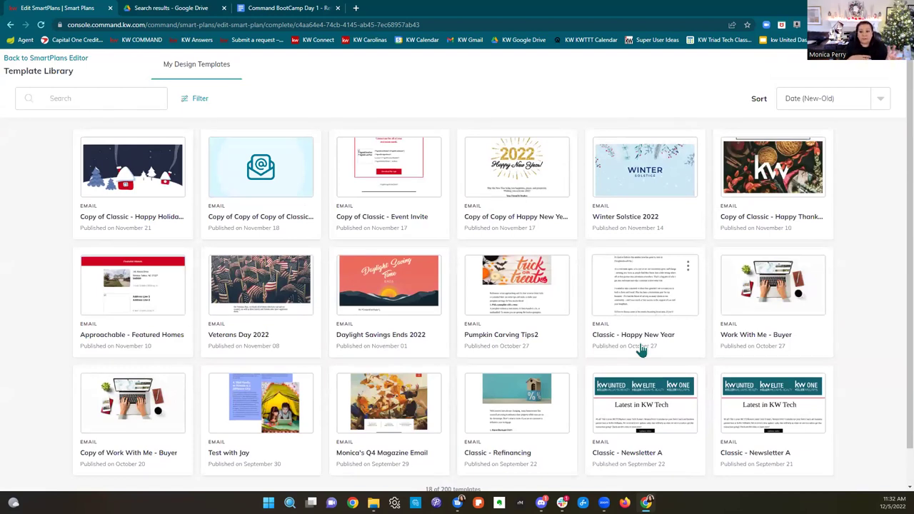
left_click(770, 194)
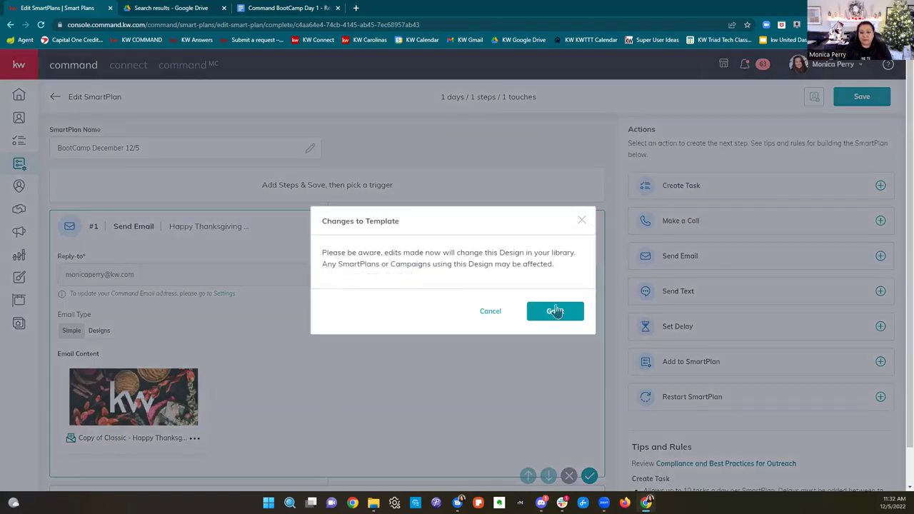
Step: Delete the KW autumn photo from the design and drop a new Image block above the greeting
left_click(551, 310)
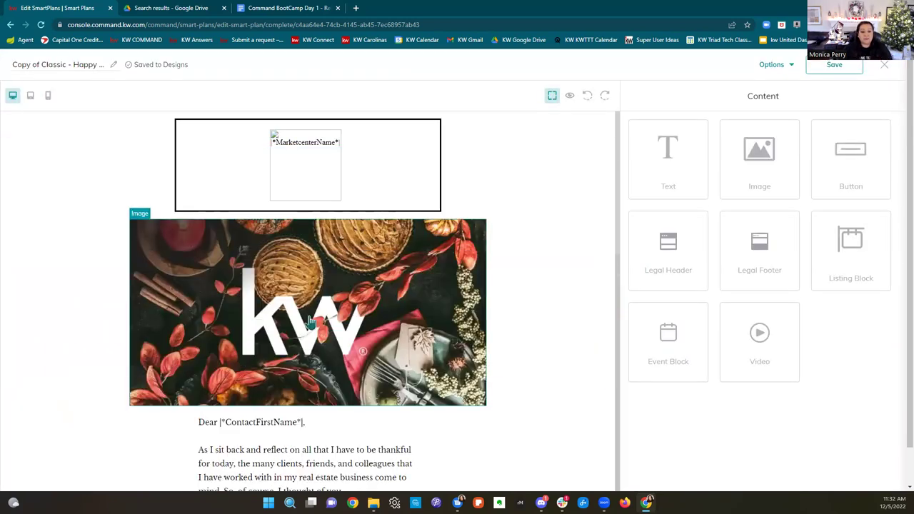
left_click(369, 285)
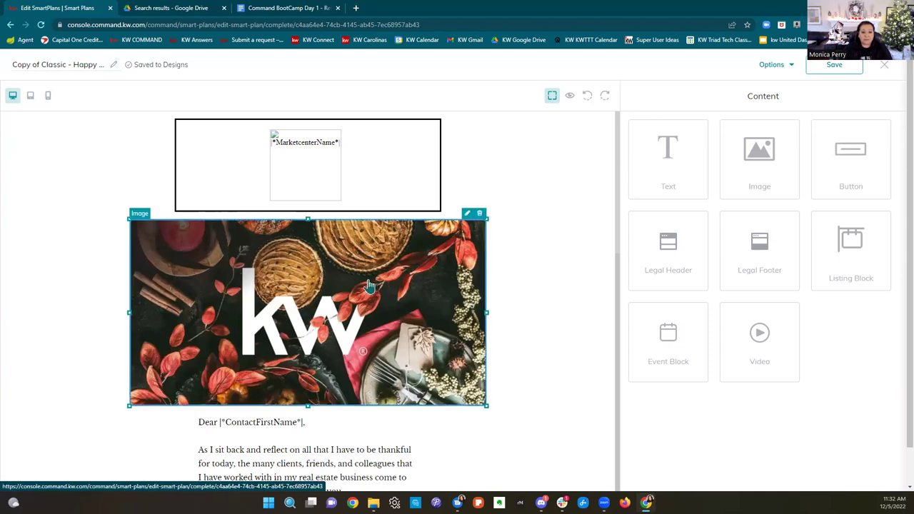
left_click(479, 213)
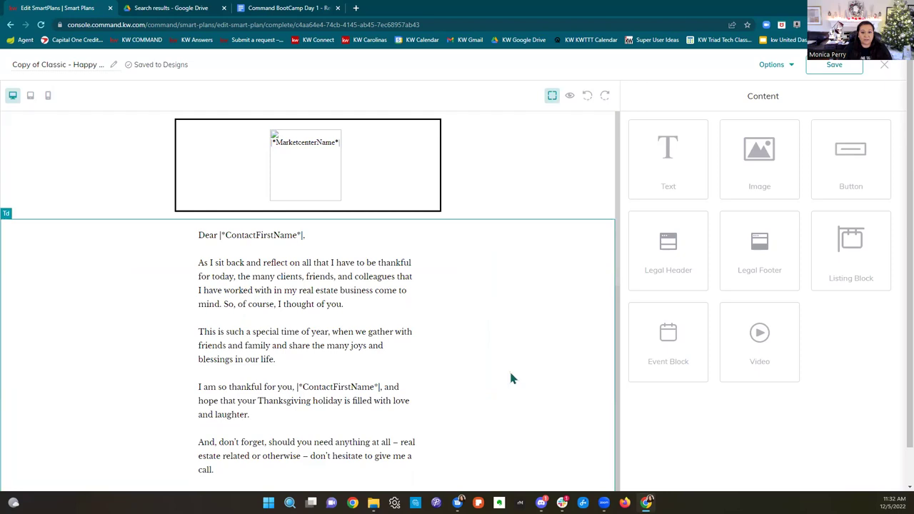
left_click_drag(761, 153, 488, 224)
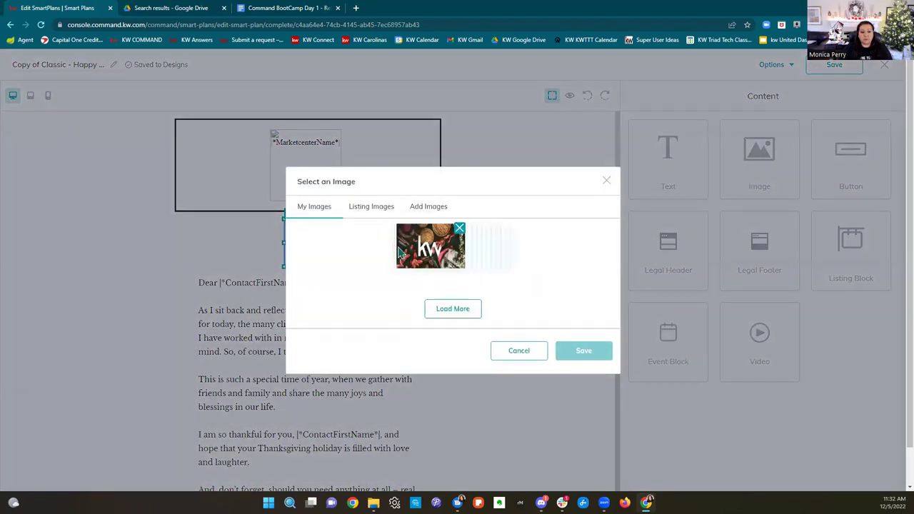
Step: Try uploading the 'CB - 2019 - 2' beach picture into the new image block
left_click(431, 119)
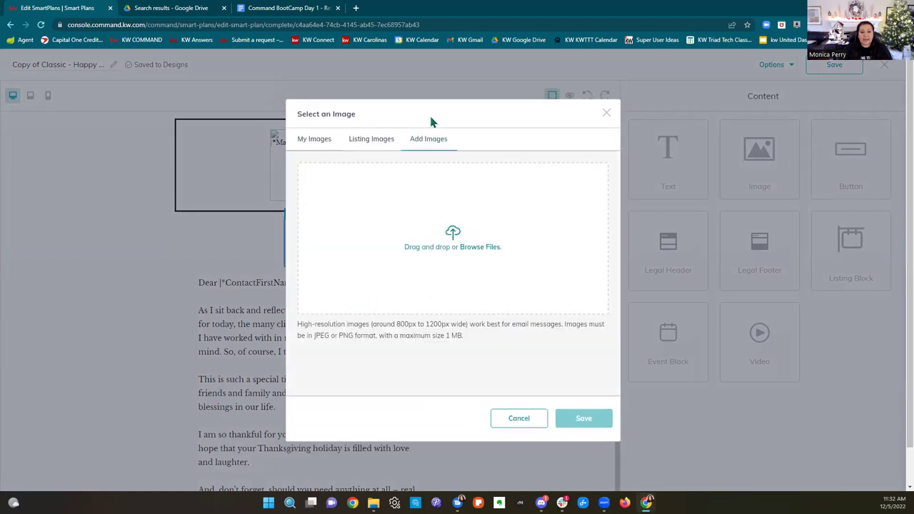
left_click(458, 241)
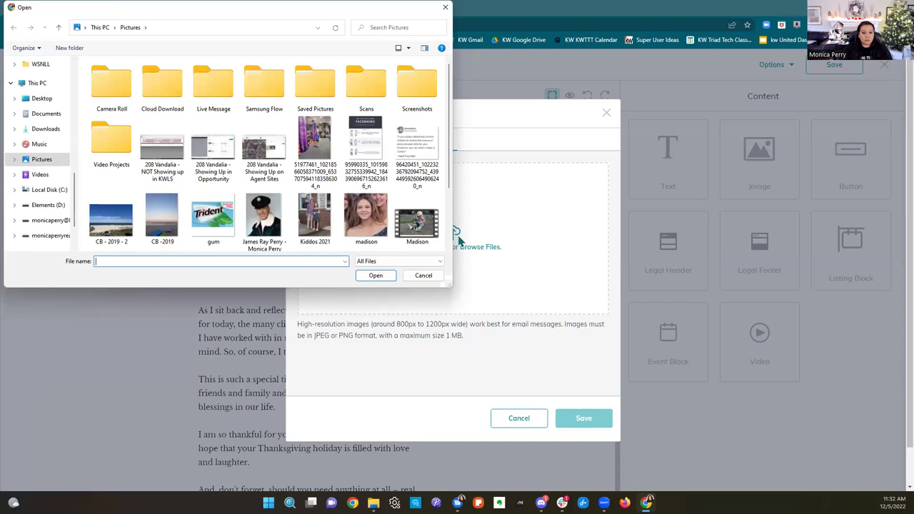
left_click(111, 221)
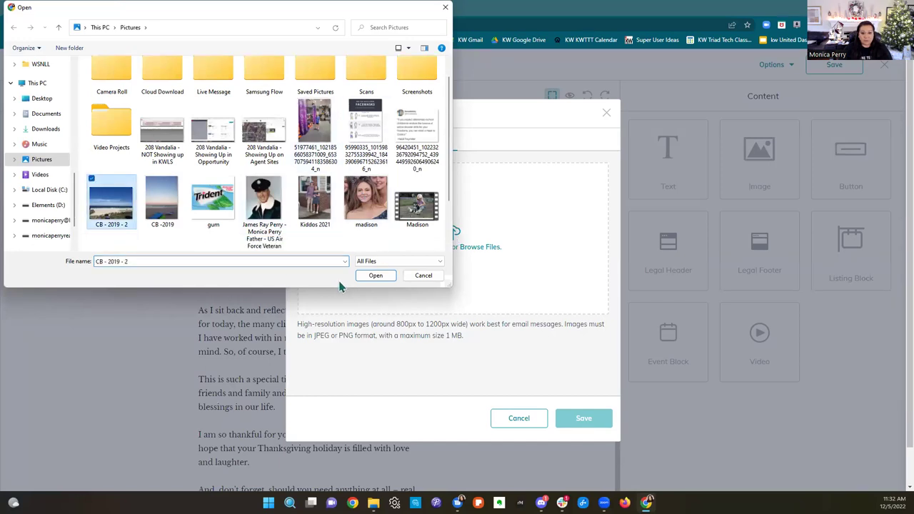
left_click(376, 275)
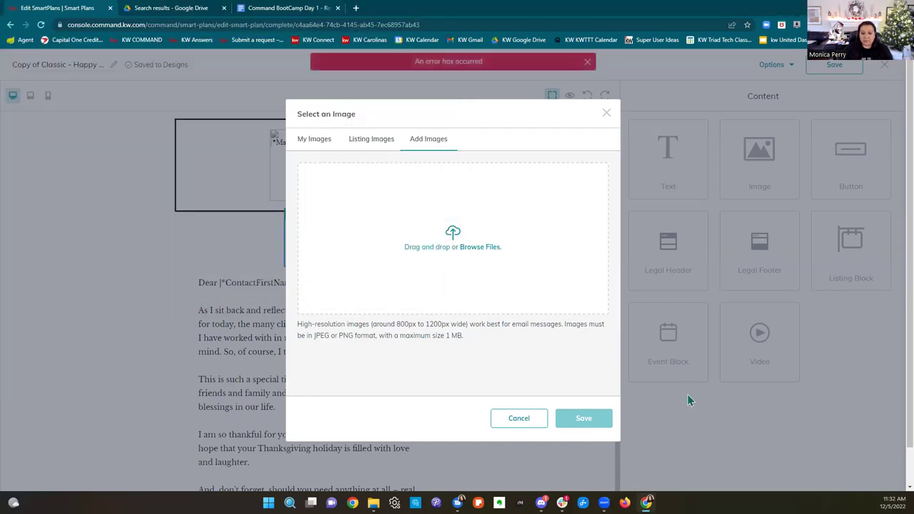
Step: Retry the upload with the gum and neon sign pictures, then close the image picker
left_click(468, 214)
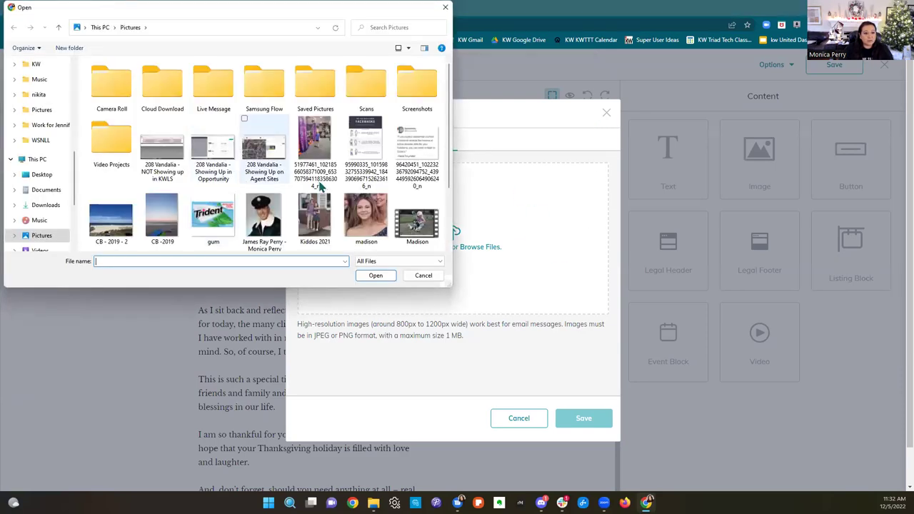
scroll(319, 189, "down", 1)
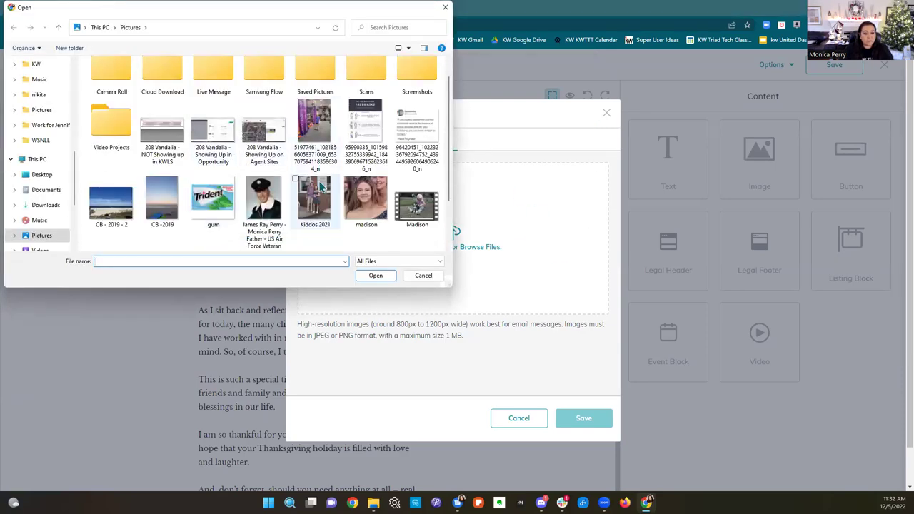
left_click(205, 205)
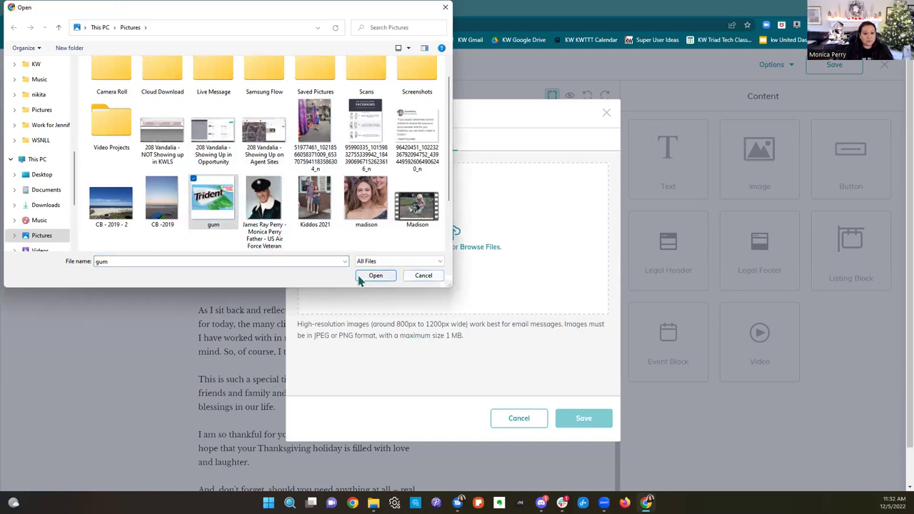
left_click(360, 278)
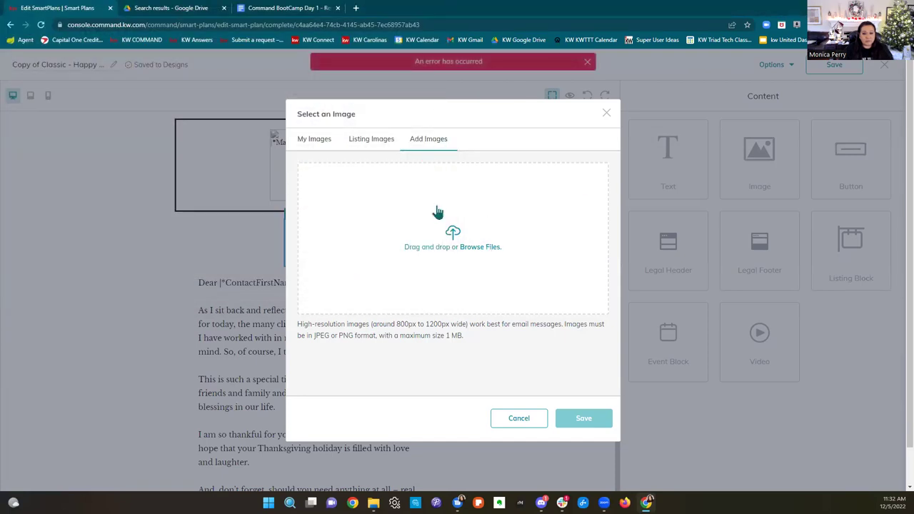
left_click(482, 246)
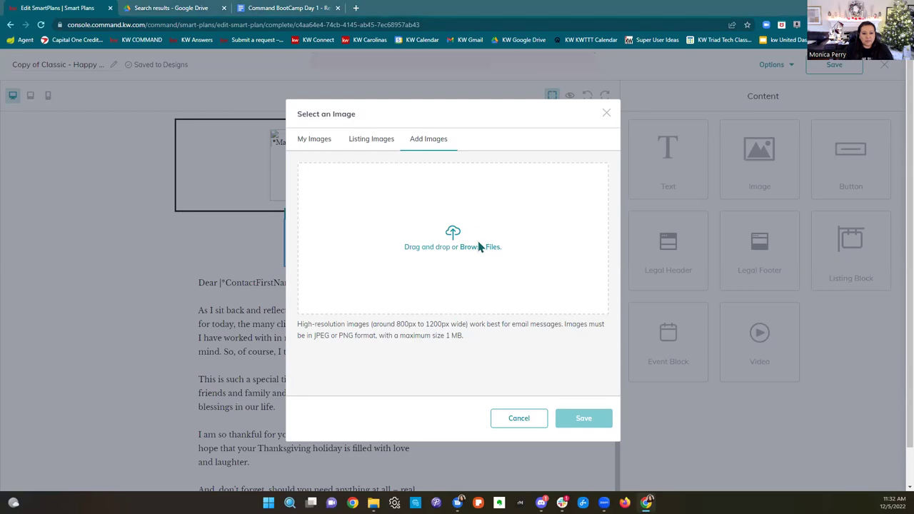
scroll(116, 173, "down", 2)
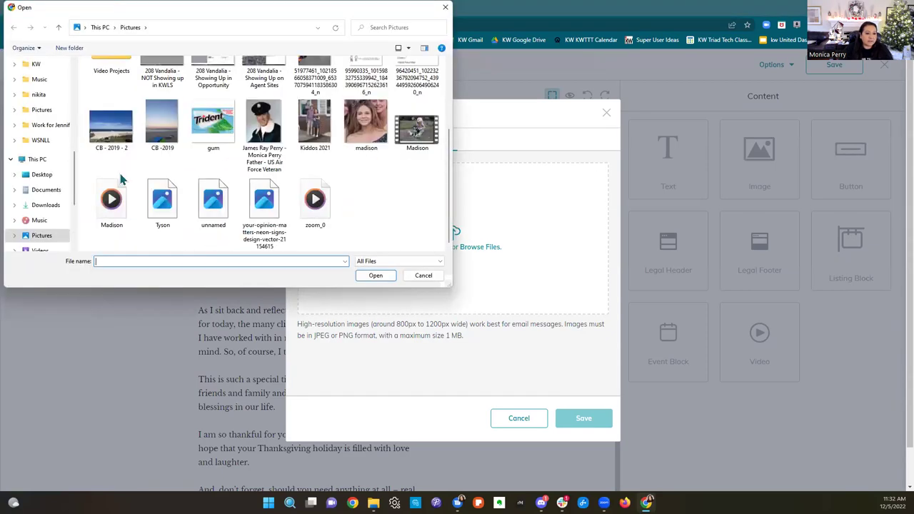
left_click(264, 203)
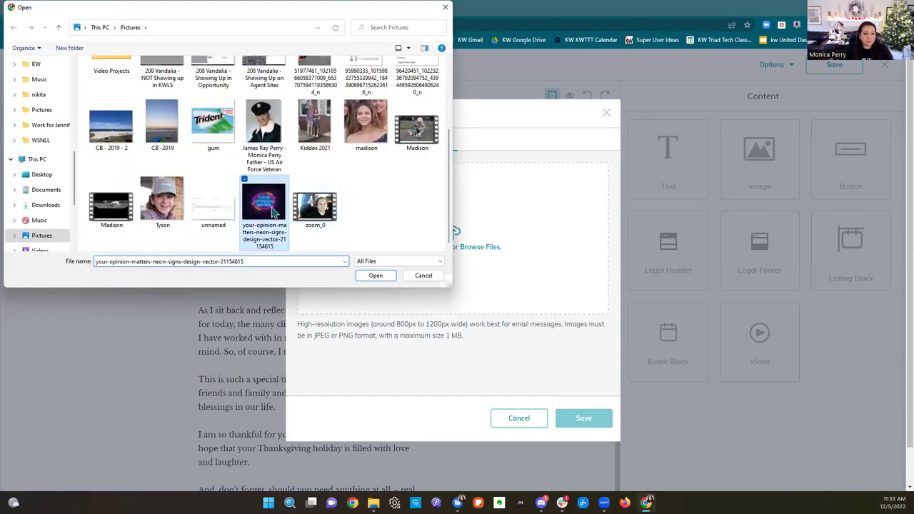
left_click(374, 274)
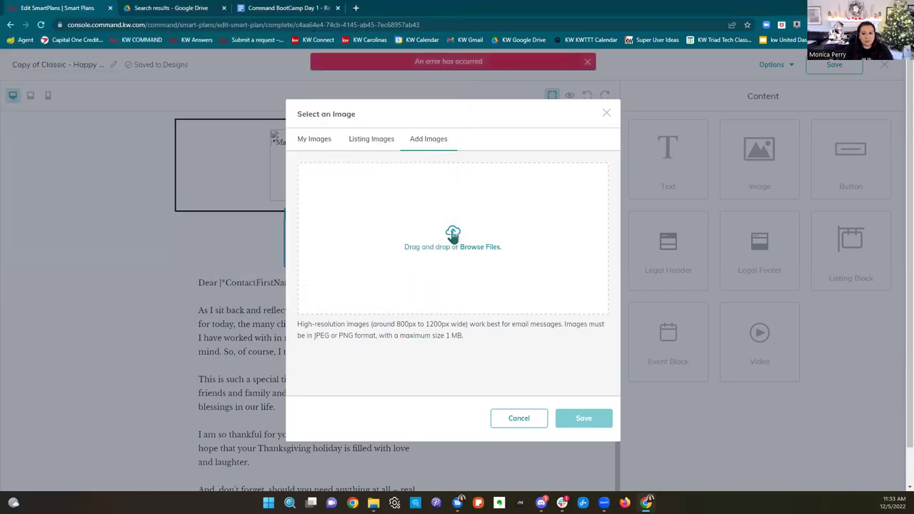
left_click(606, 115)
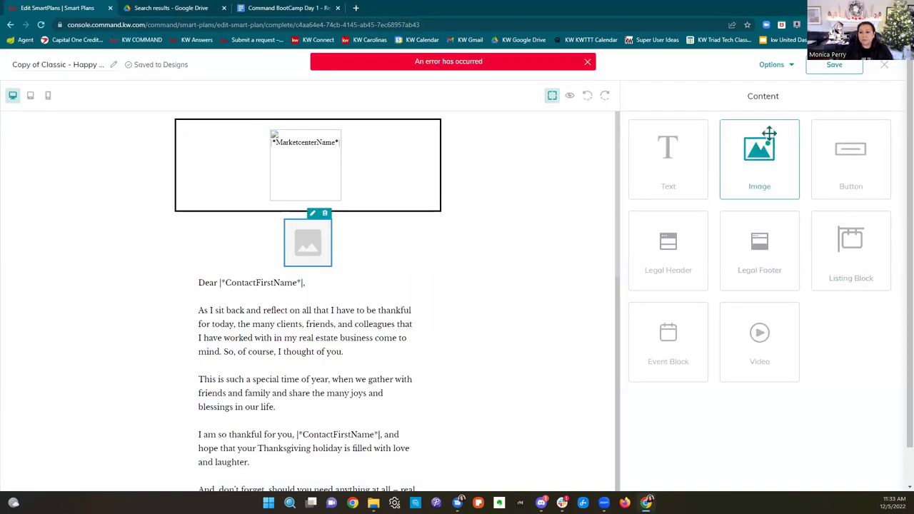
Step: Replace the placeholder image with the Happy Thanksgiving wreath picture
left_click(312, 214)
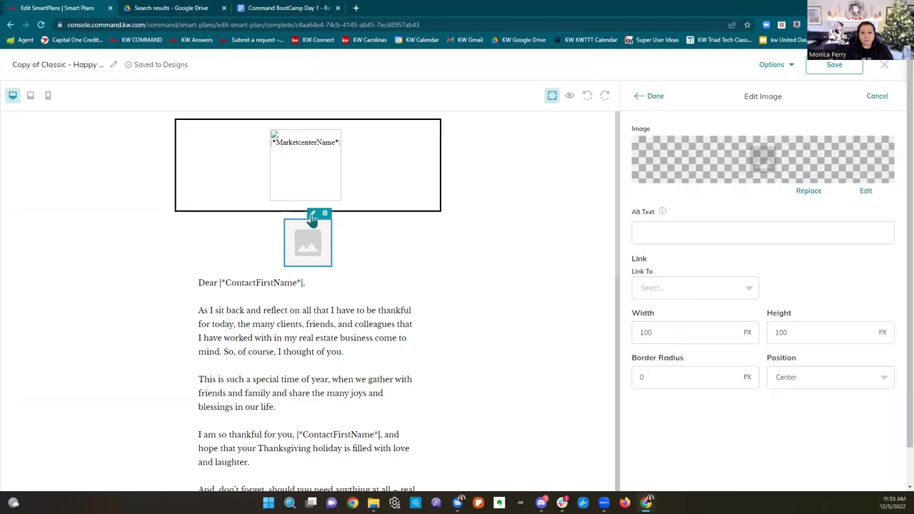
left_click(812, 194)
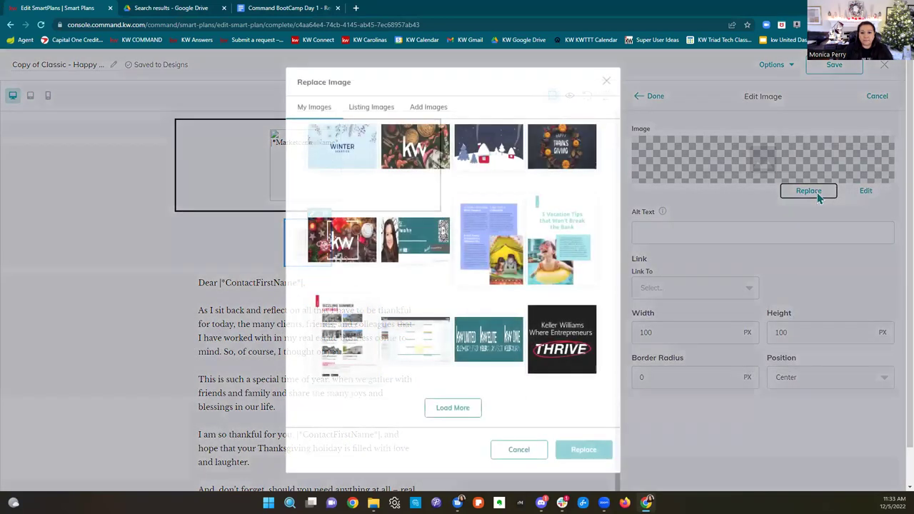
left_click(562, 149)
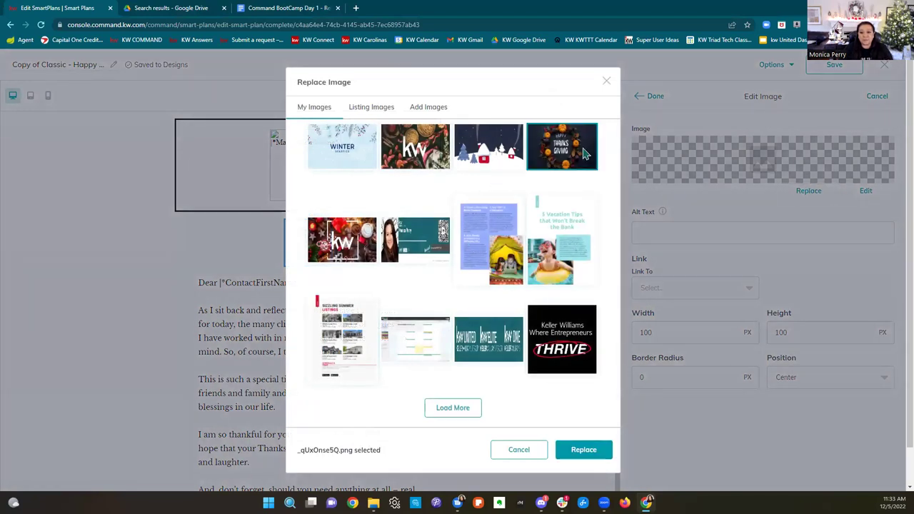
left_click(581, 450)
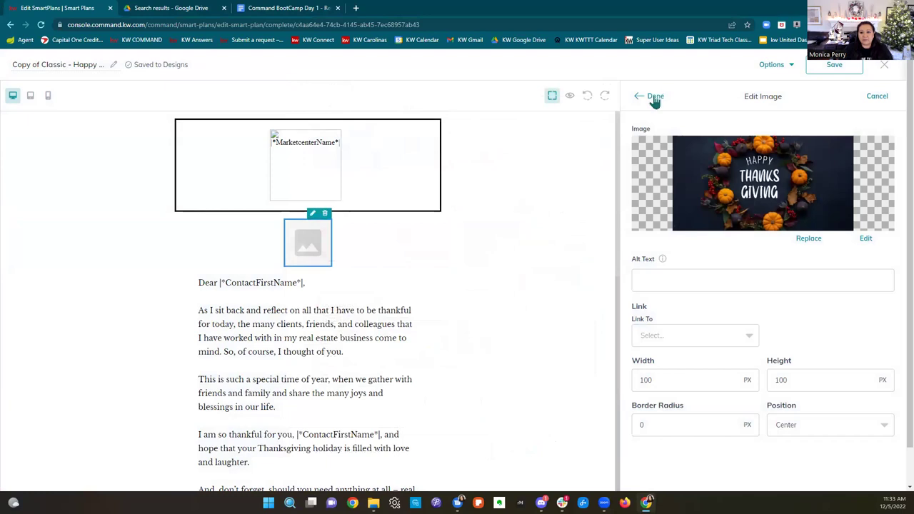
left_click(654, 99)
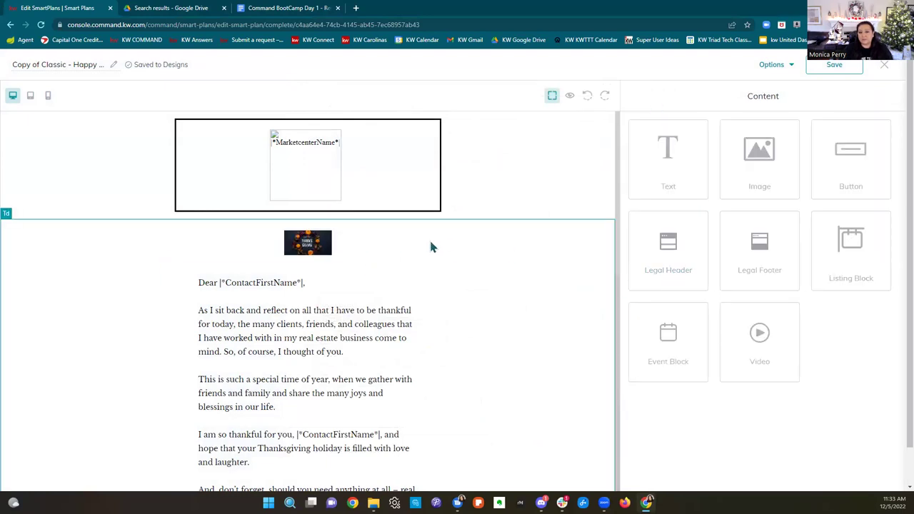
Step: Delete the small wreath image and insert the wreath picture in a new block below the header
left_click(325, 243)
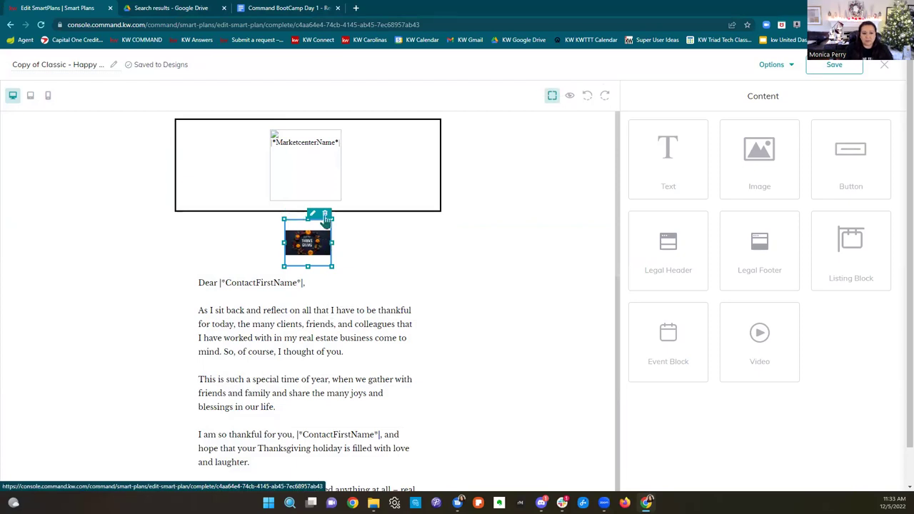
left_click(325, 214)
left_click_drag(743, 143, 548, 266)
left_click(585, 161)
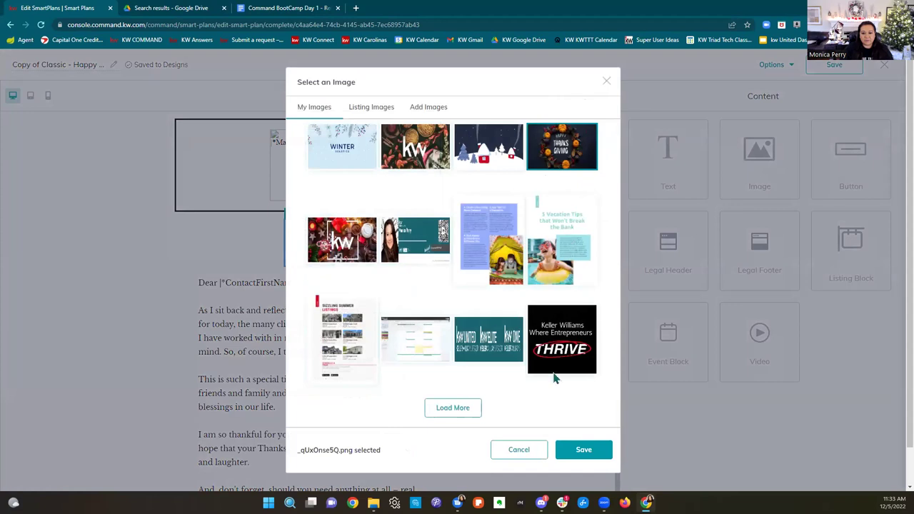
left_click(583, 450)
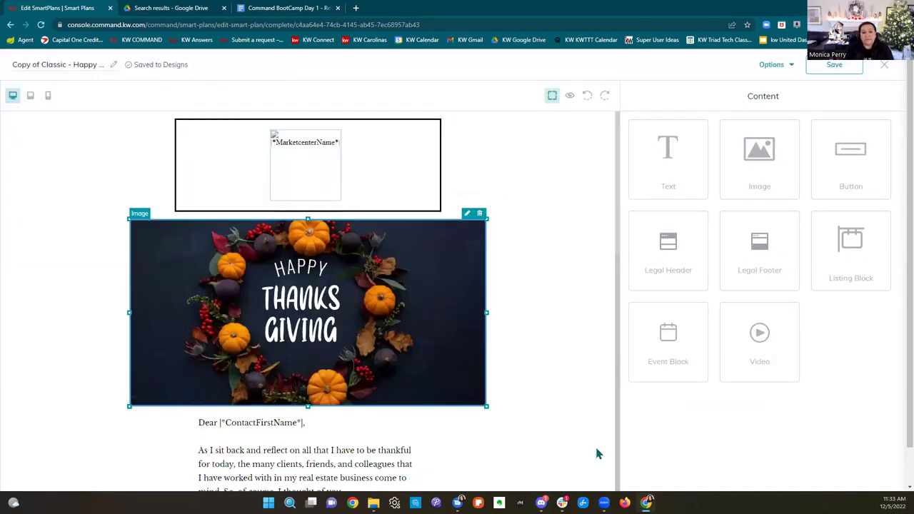
Step: Open the letter text block for editing, select its body paragraphs, then save the design
scroll(328, 379, "down", 4)
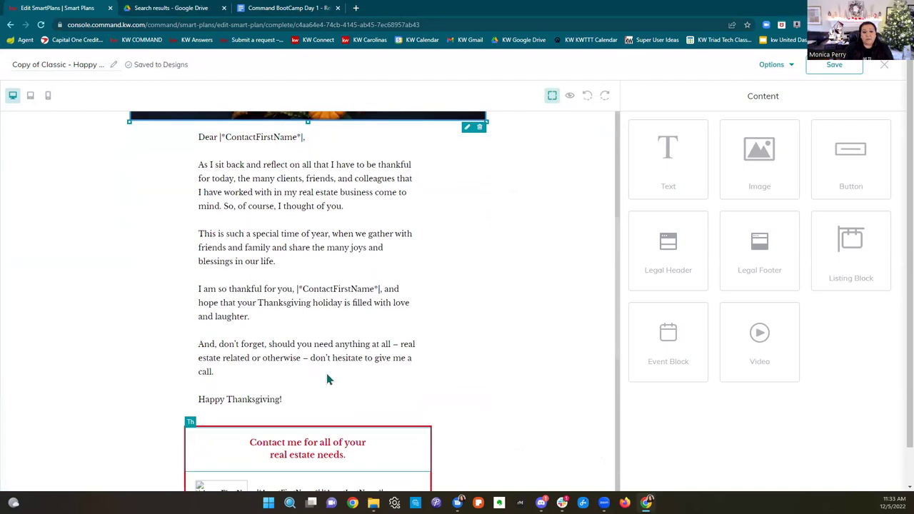
left_click(269, 141)
left_click(398, 126)
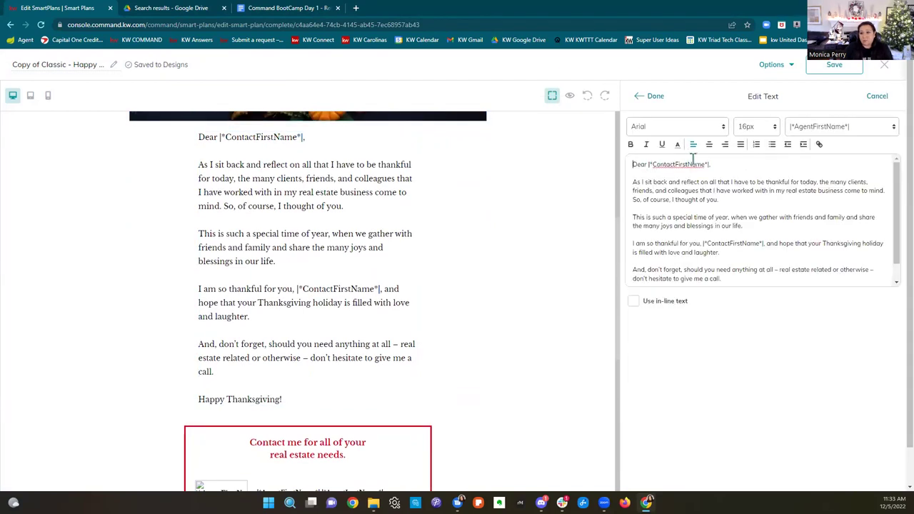
left_click(630, 182)
left_click_drag(693, 184, 870, 268)
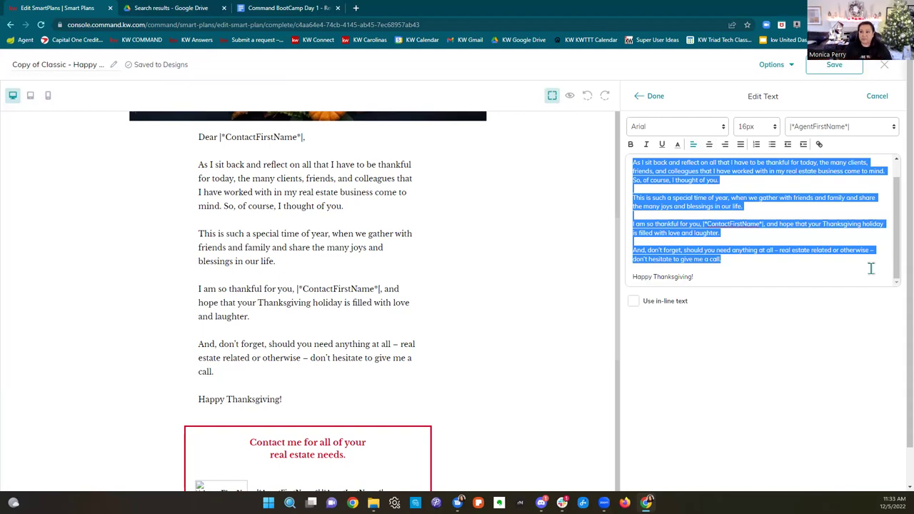
left_click(652, 96)
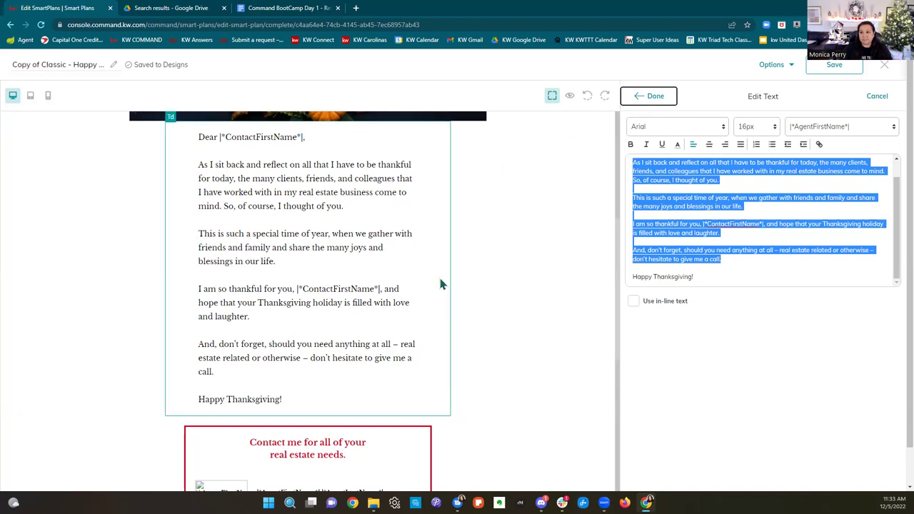
left_click(833, 64)
Step: Close the design editor choosing Save changes, returning to the plan's Send Email step
left_click(885, 65)
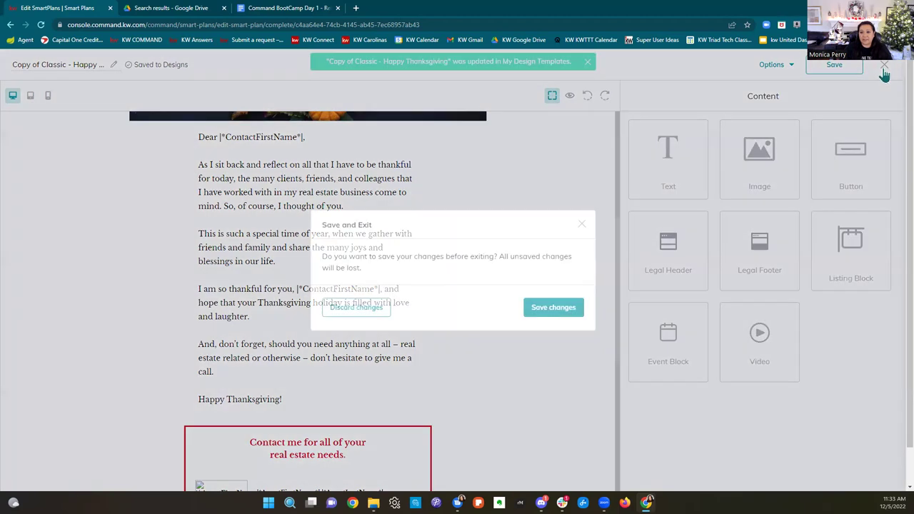
left_click(553, 307)
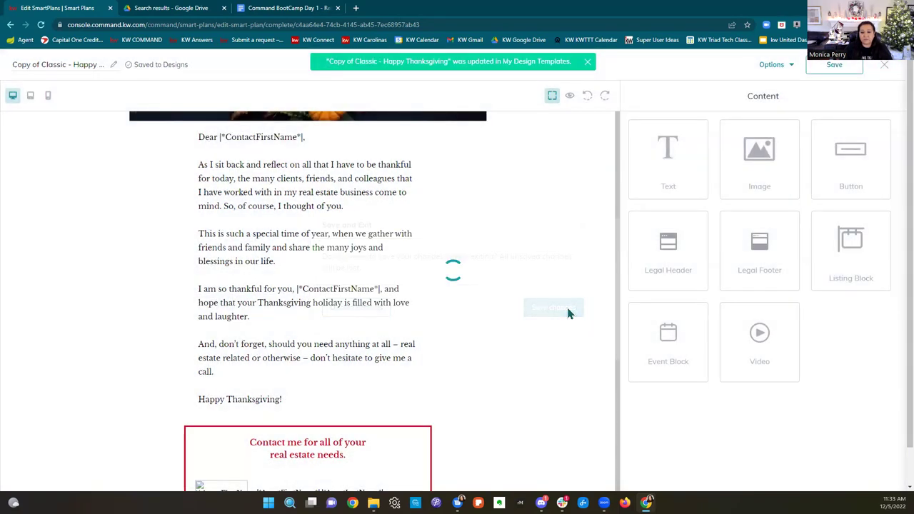
scroll(324, 320, "down", 1)
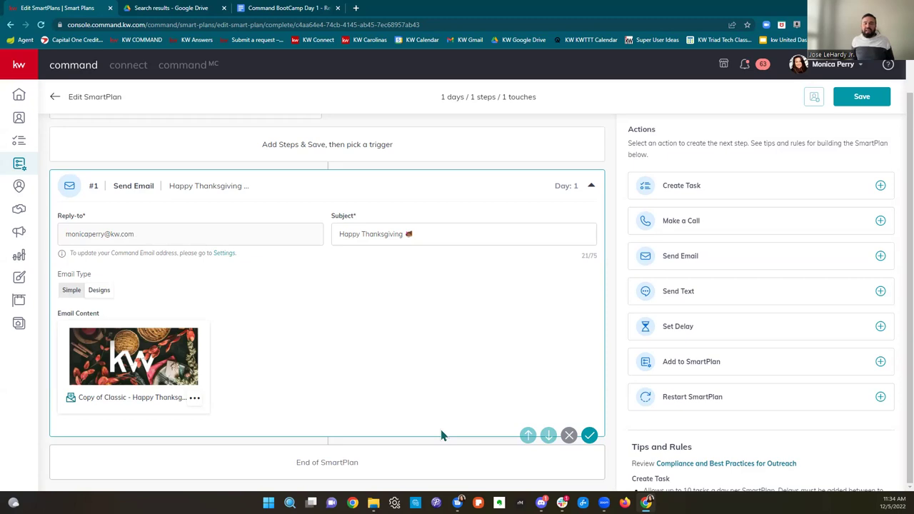
Step: Open KW Command in a new tab, sign in with the saved account's username, and go to Designs
left_click(356, 9)
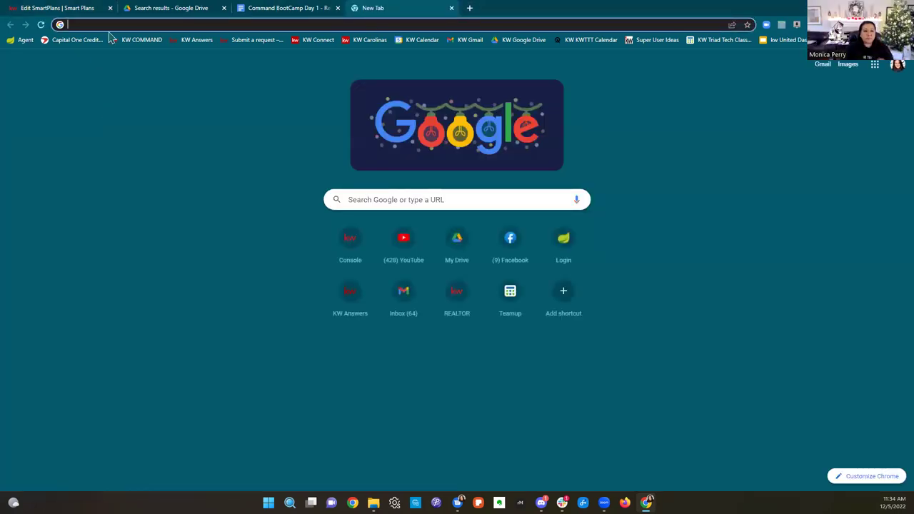
left_click(132, 45)
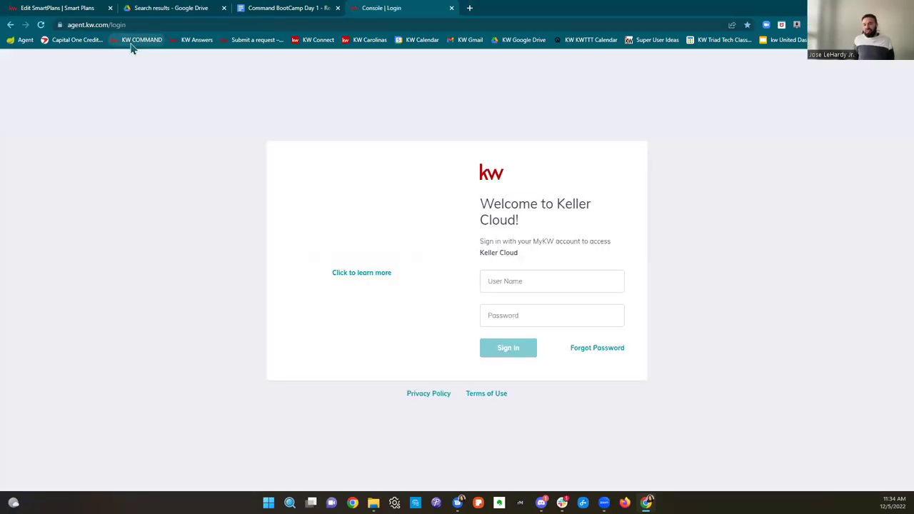
double_click(525, 282)
type("mperry15")
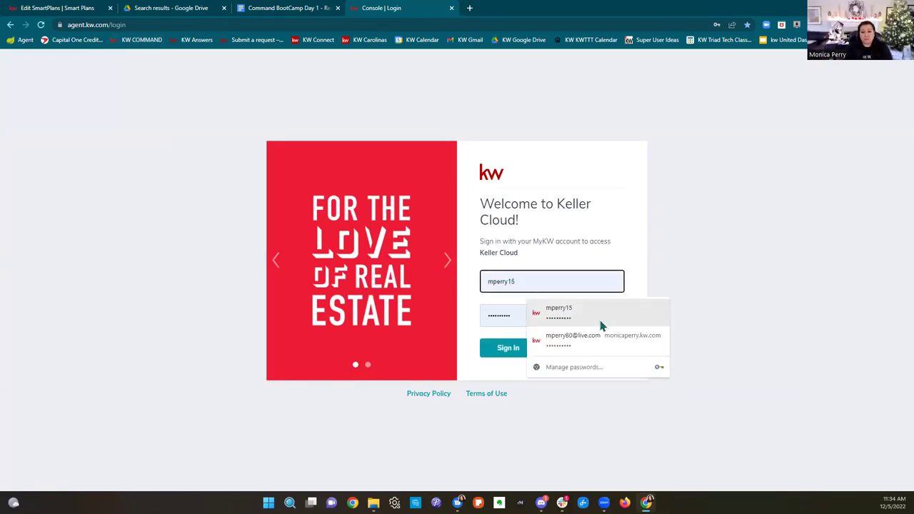
left_click(598, 319)
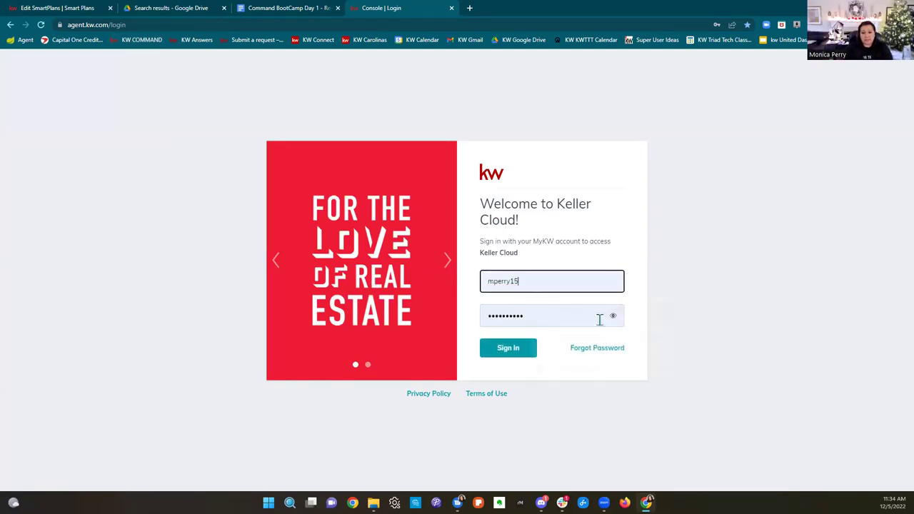
left_click(520, 354)
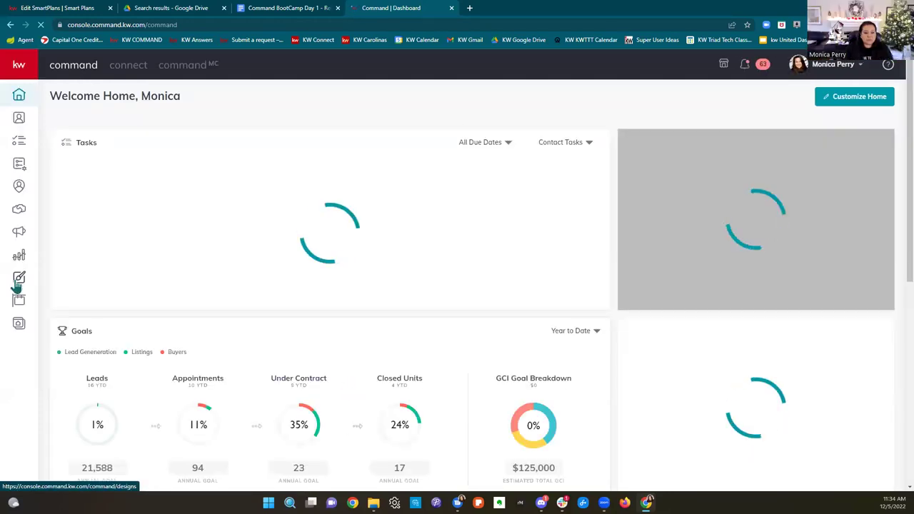
left_click(17, 284)
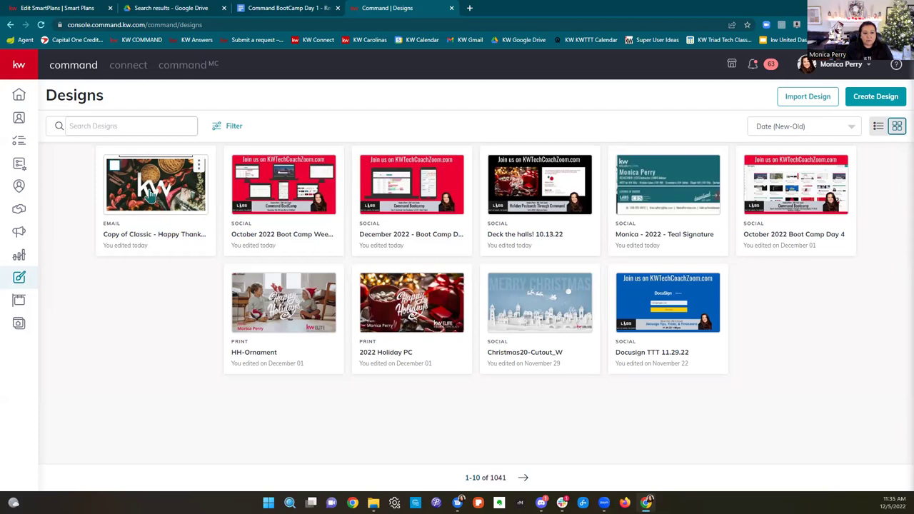
Step: In the Thanksgiving email design, replace the wreath image with the red KW holiday picture
left_click(199, 178)
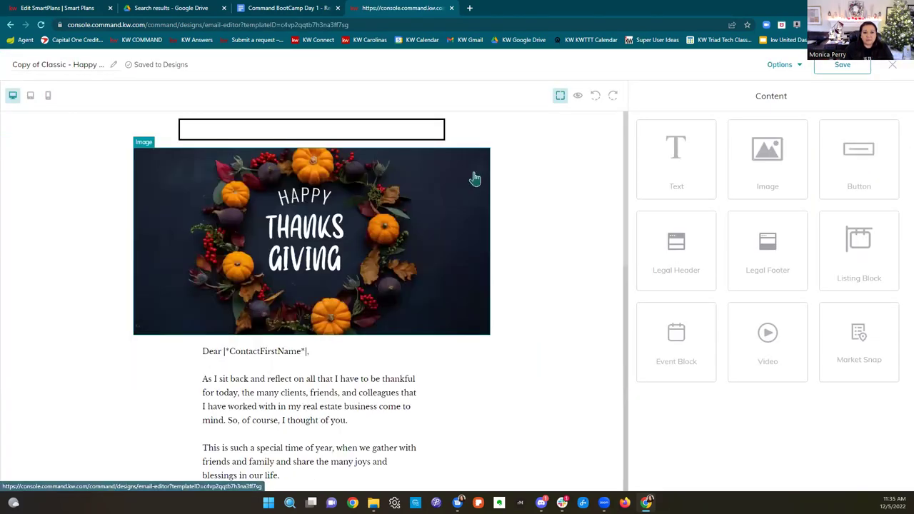
left_click(472, 295)
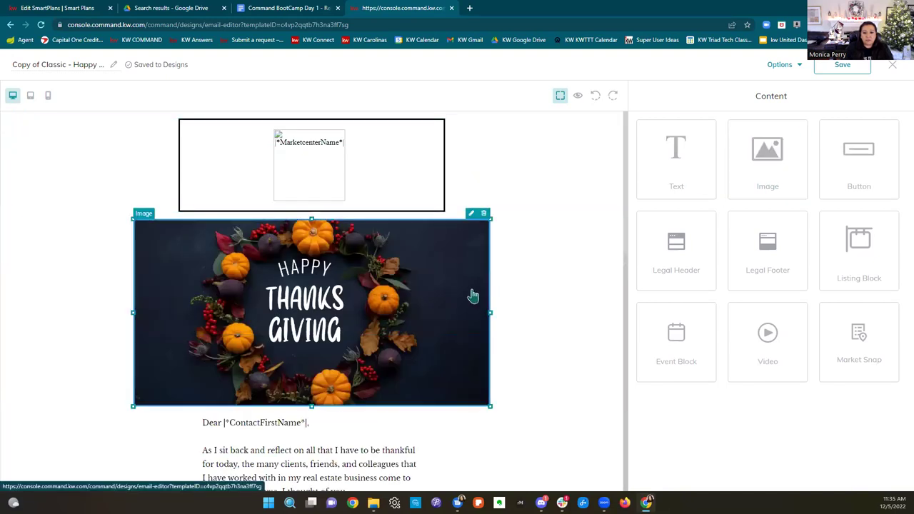
left_click(483, 213)
left_click_drag(743, 165, 551, 247)
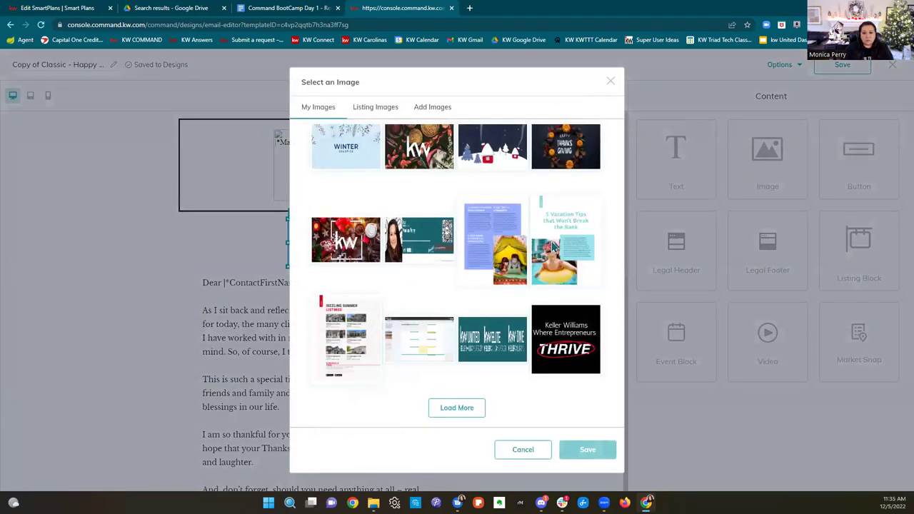
left_click(356, 246)
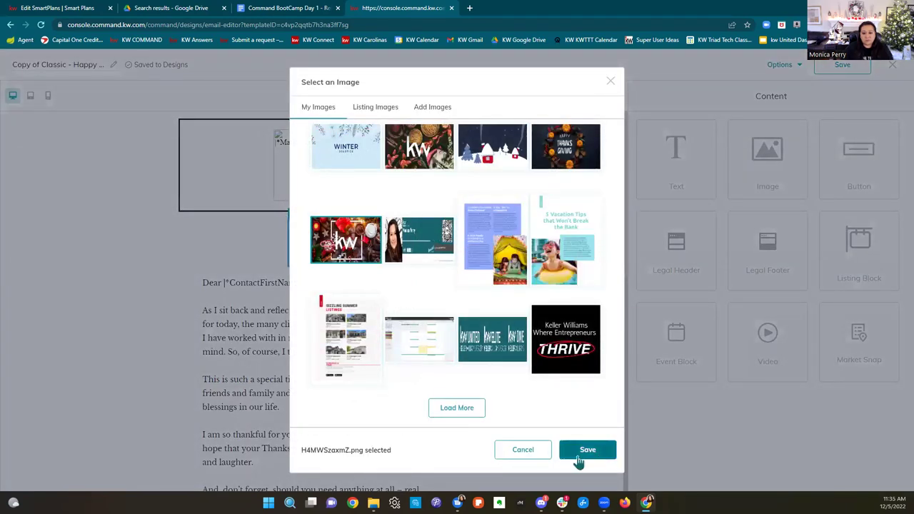
left_click(584, 451)
Step: Save the design and exit the editor, keeping the changes
left_click(826, 71)
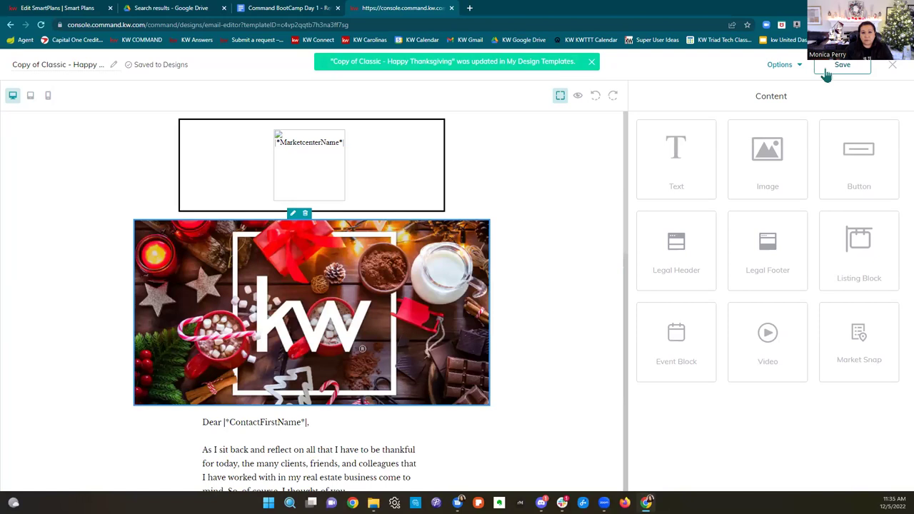
left_click(891, 65)
left_click(569, 312)
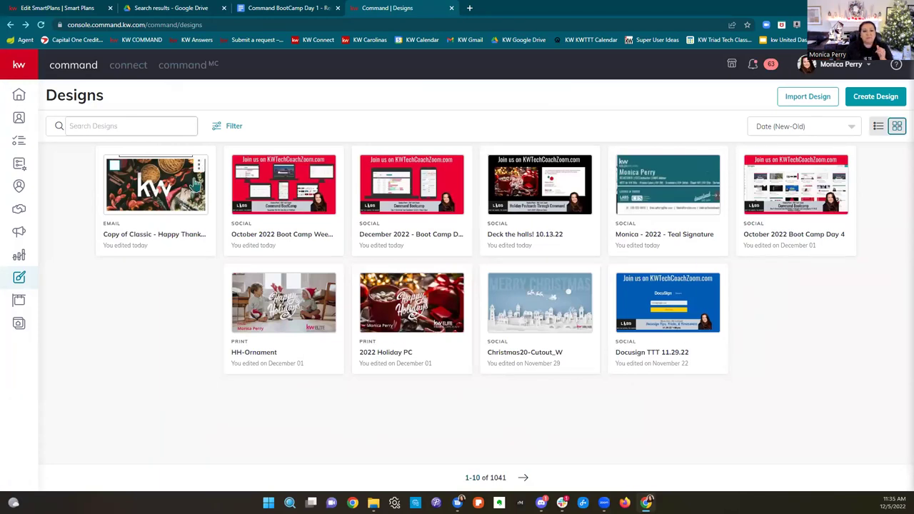
Step: Set the Send Email step's design to Copy of Classic - Happy Thanksgiving
left_click(41, 25)
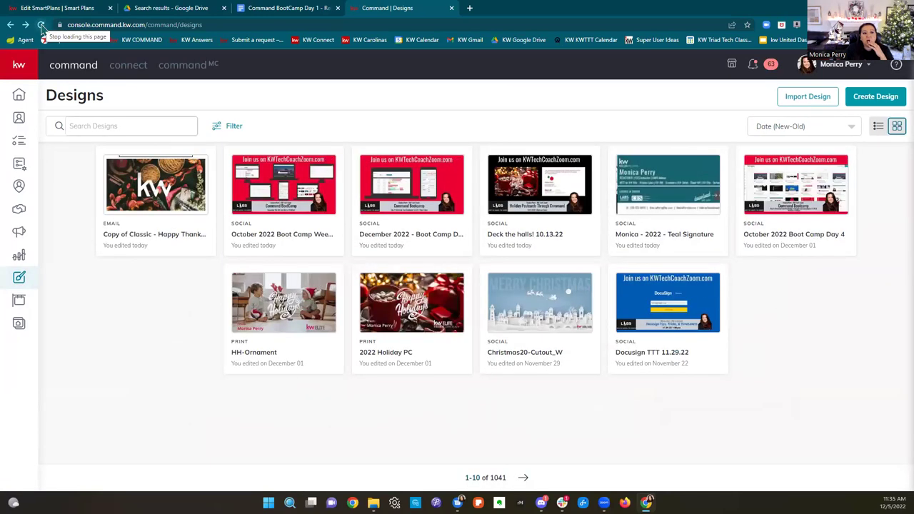
left_click(52, 7)
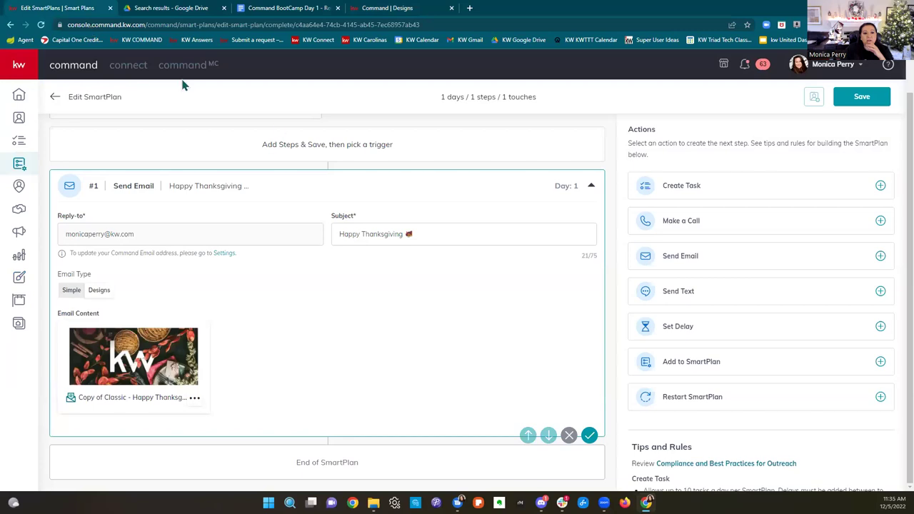
left_click(195, 398)
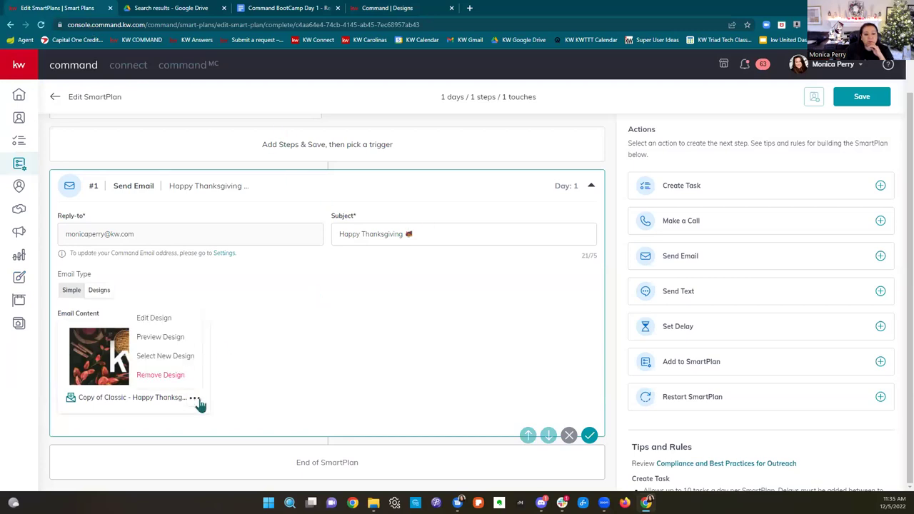
left_click(172, 371)
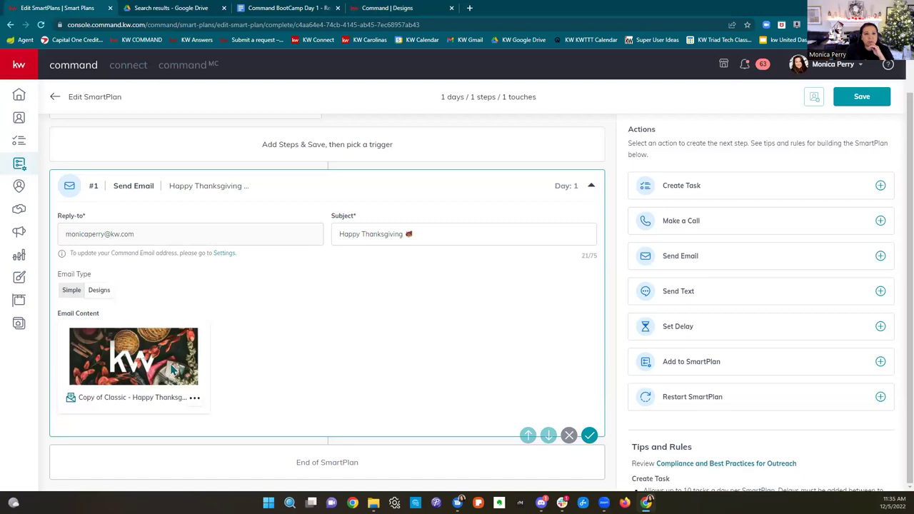
left_click(194, 398)
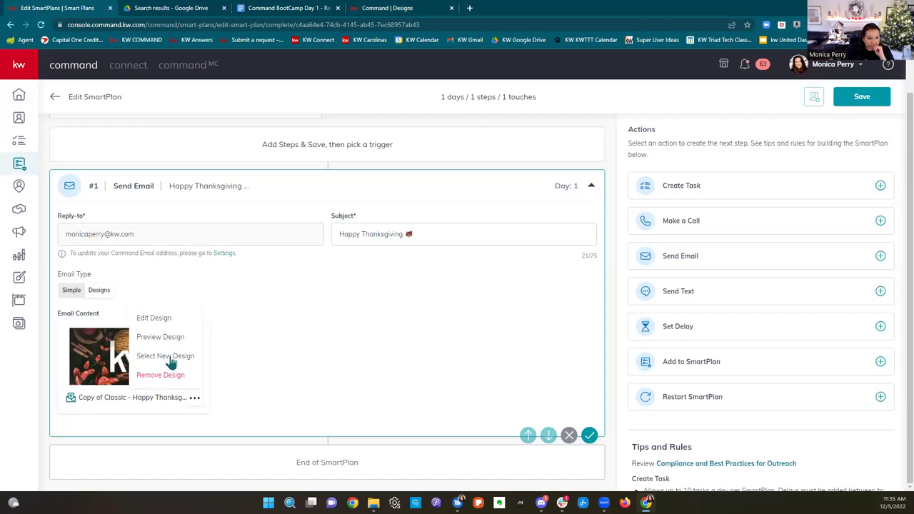
left_click(169, 356)
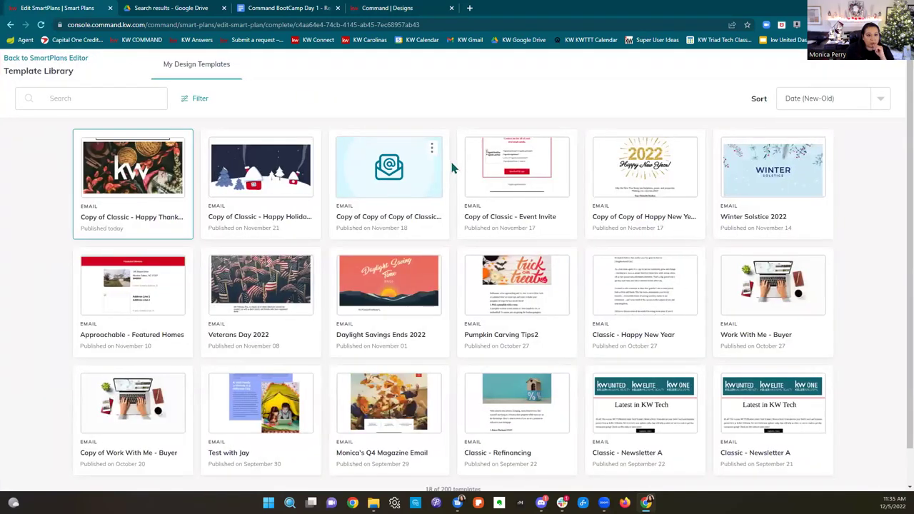
left_click(115, 189)
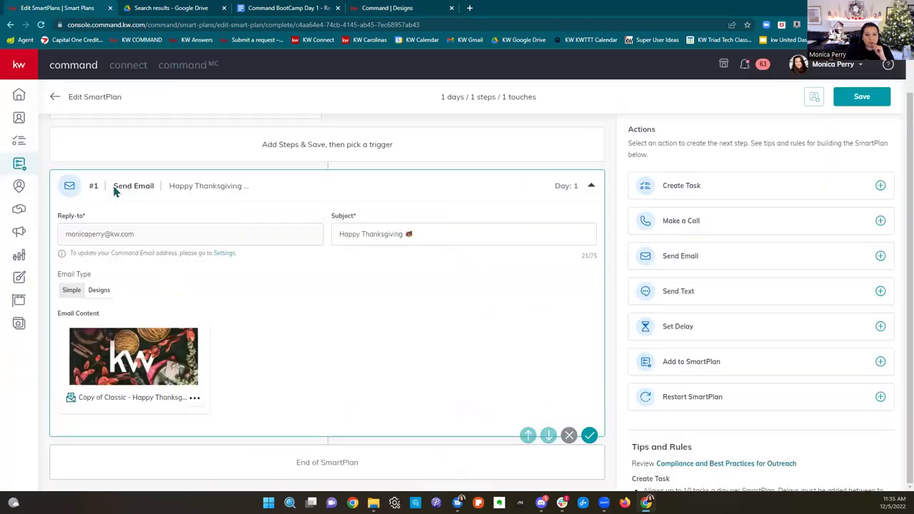
left_click(551, 312)
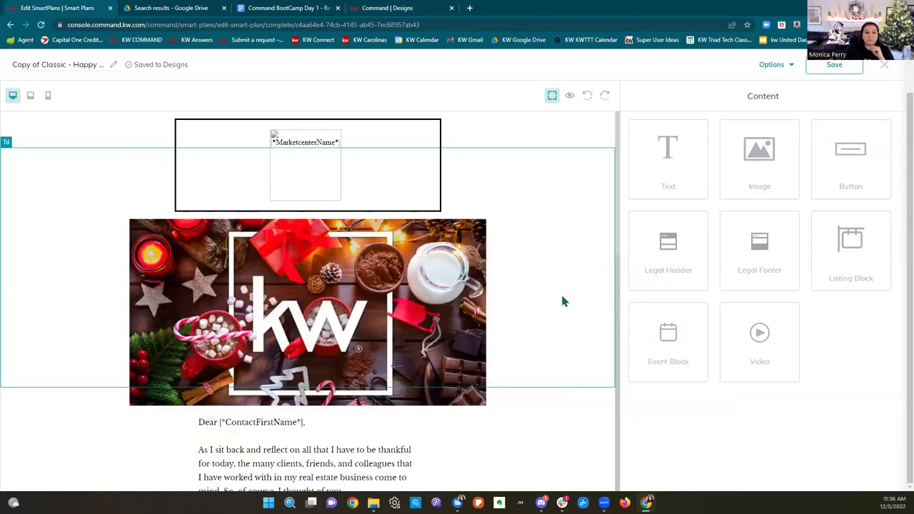
Step: Save the Thanksgiving email design and exit the editor with Save changes
scroll(562, 301, "down", 3)
scroll(564, 302, "down", 2)
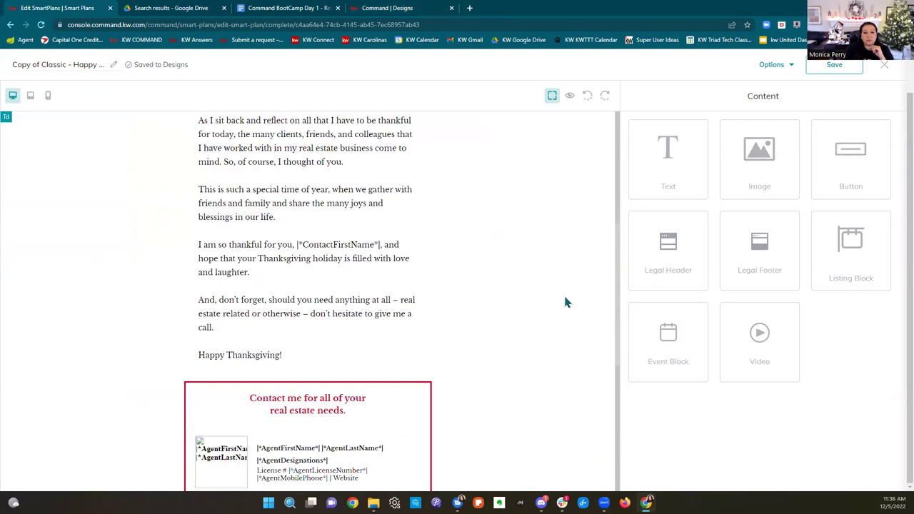
scroll(564, 302, "up", 5)
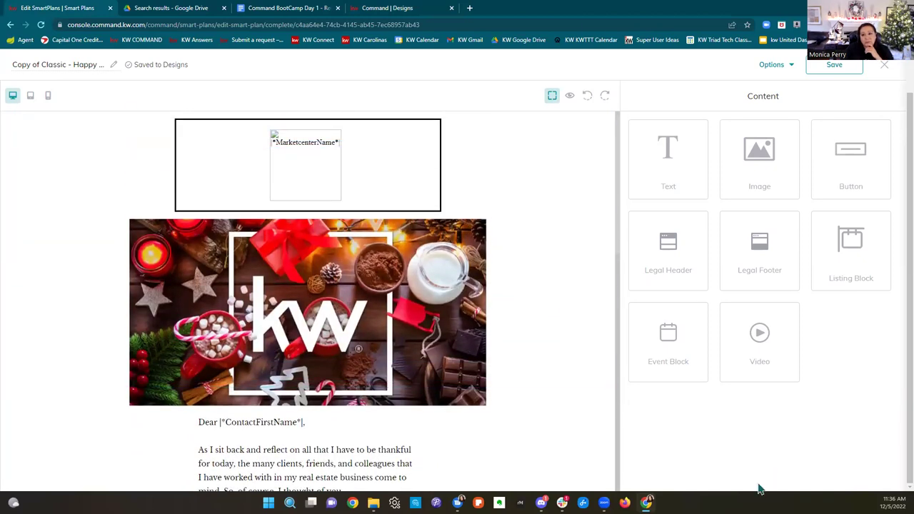
left_click(404, 10)
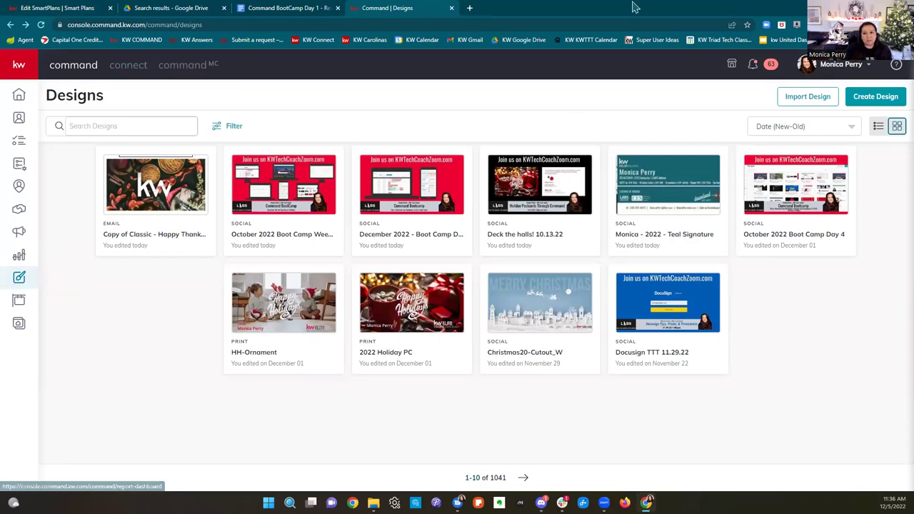
left_click(72, 12)
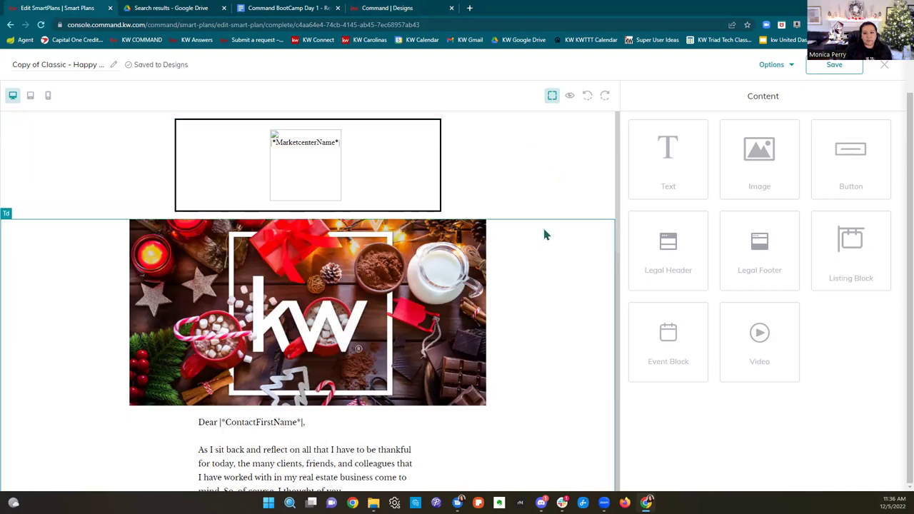
scroll(544, 235, "down", 3)
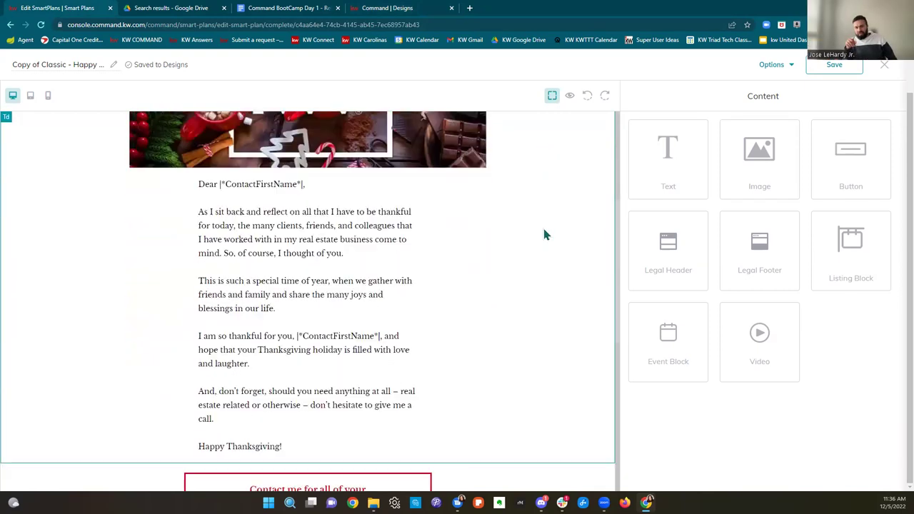
scroll(544, 235, "up", 3)
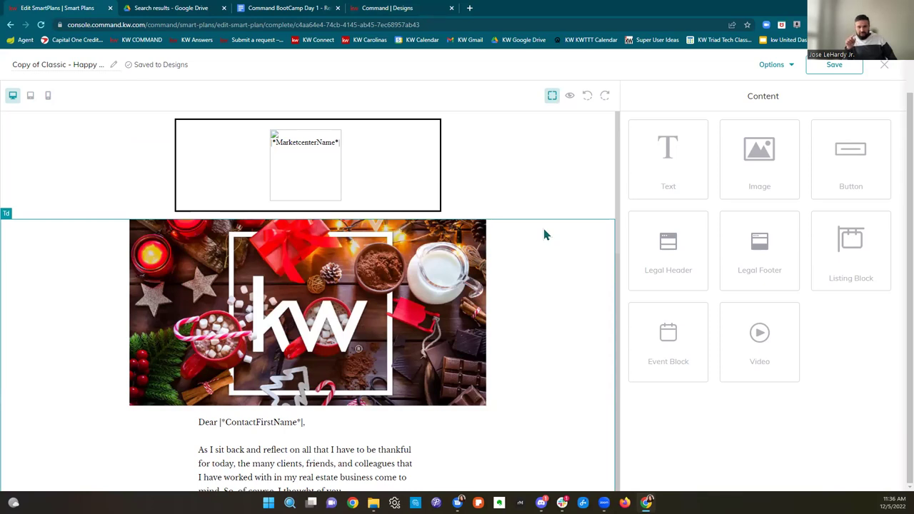
scroll(544, 234, "down", 3)
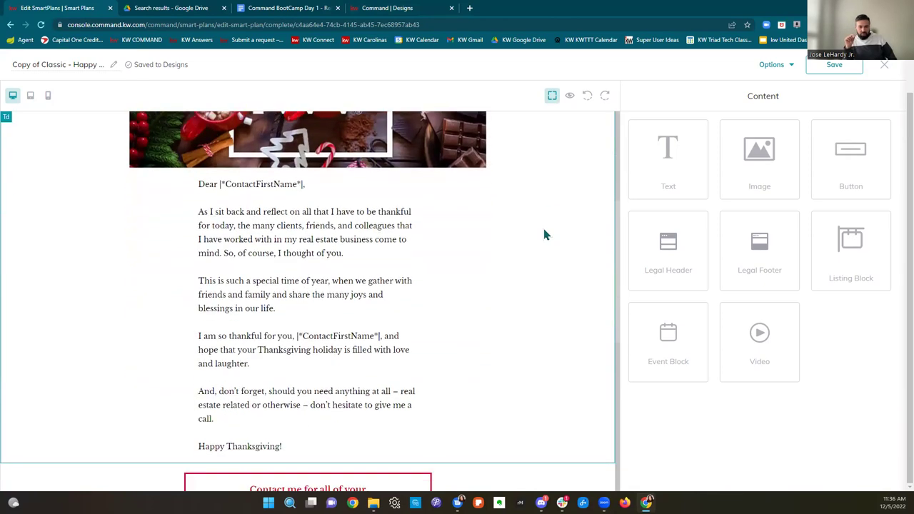
left_click(832, 69)
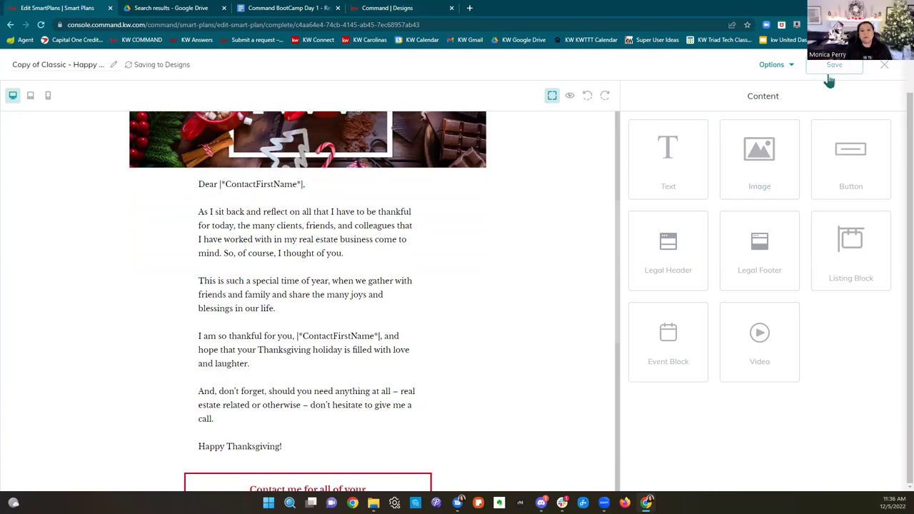
left_click(884, 67)
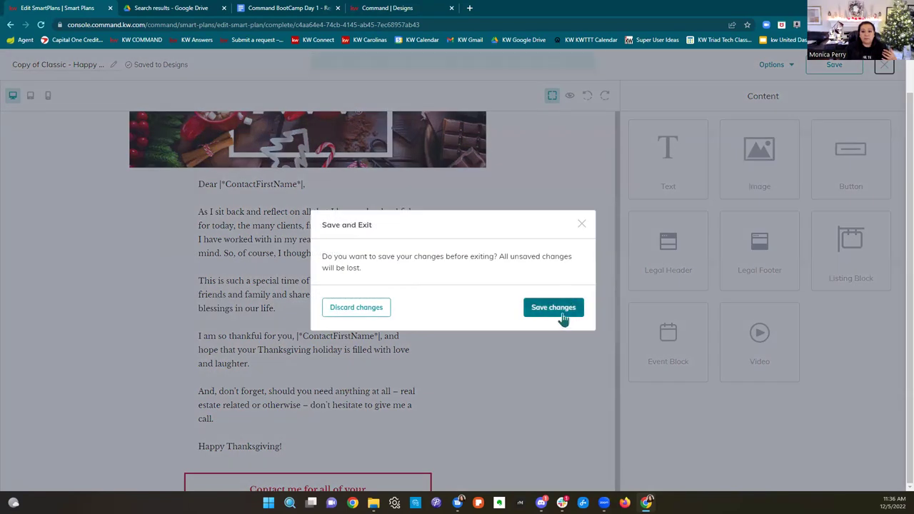
left_click(553, 308)
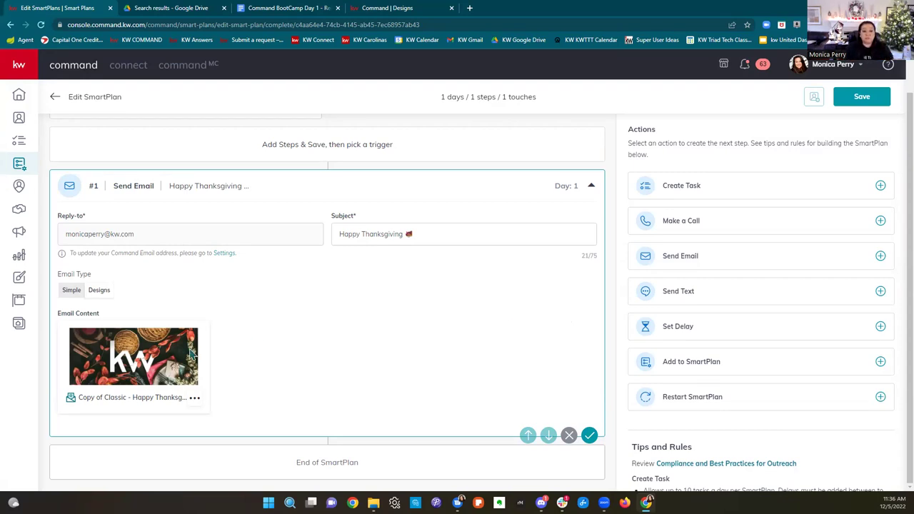
Step: Add a 3-day delay and a text step reading 'I hope your Thanksgivng was wonderful.....'
left_click(703, 333)
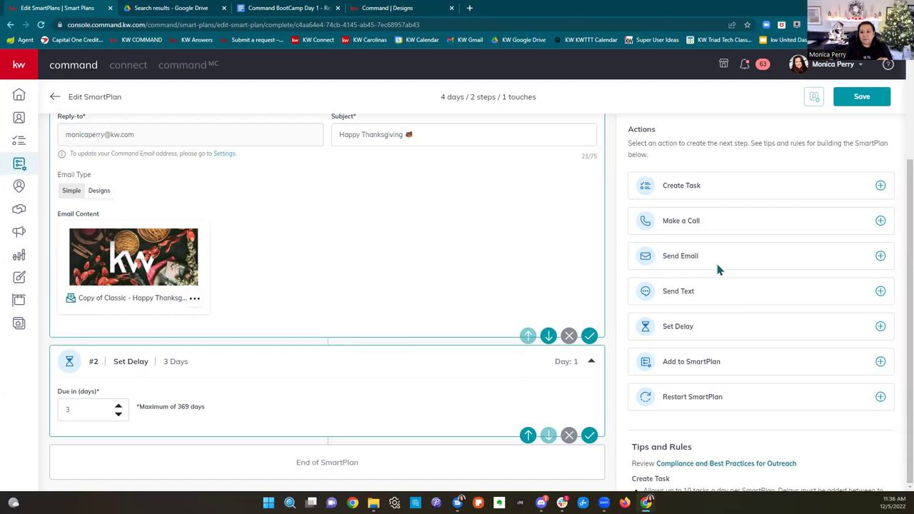
left_click(738, 291)
left_click(120, 340)
type("I hope y")
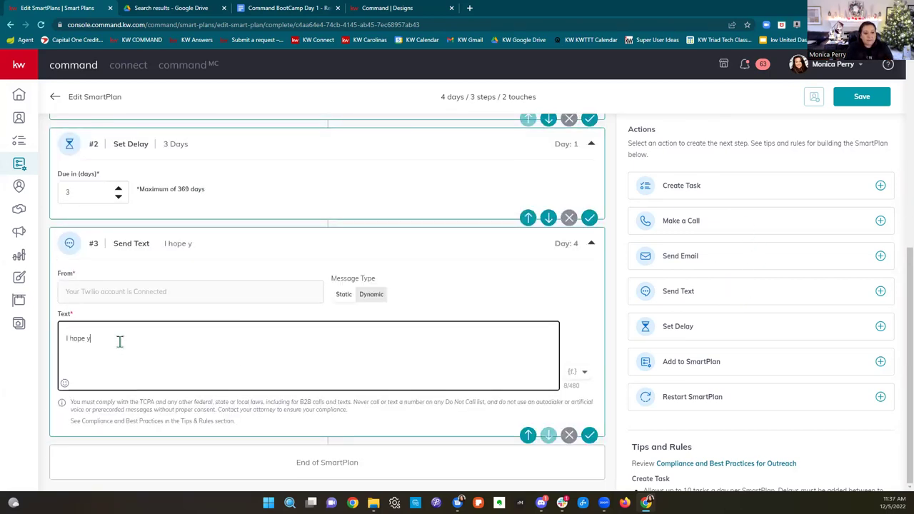
type("our Thanksgivng was")
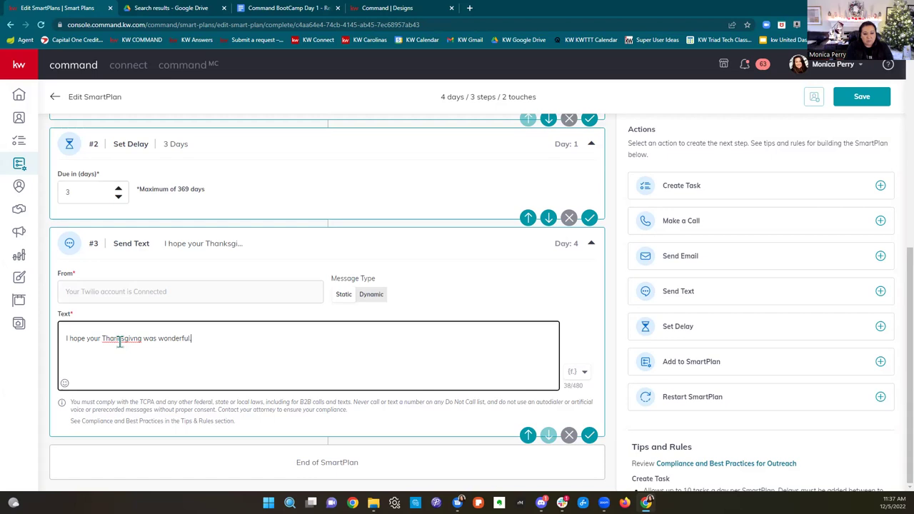
type(" wonderful.....")
Step: Save the SmartPlan and return to the SmartPlans list
left_click(849, 99)
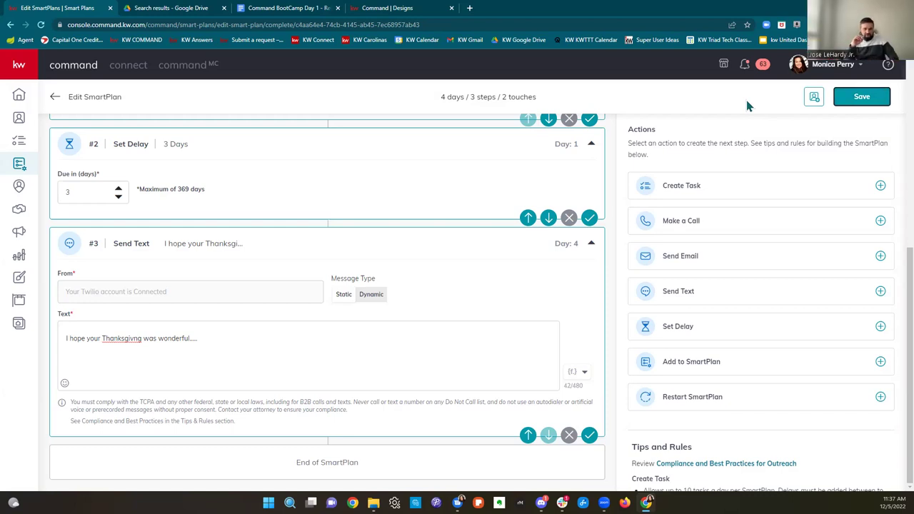
scroll(524, 421, "up", 6)
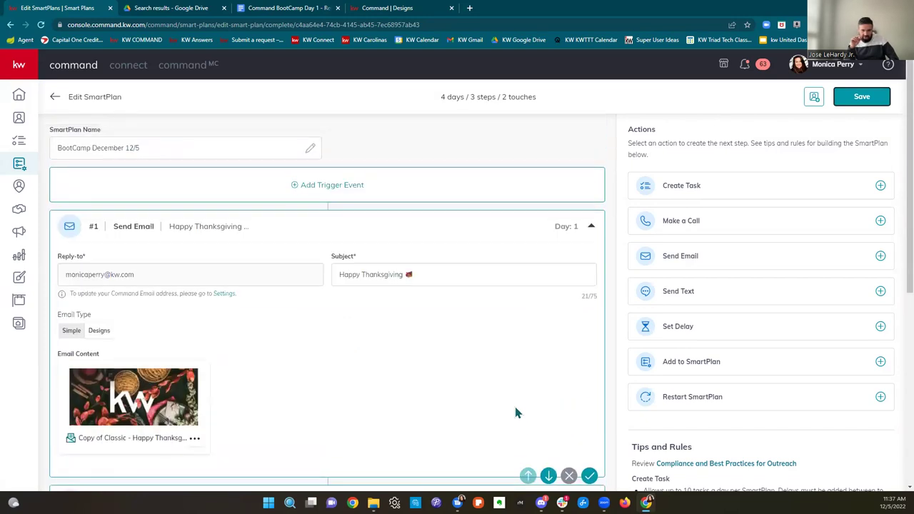
left_click(841, 102)
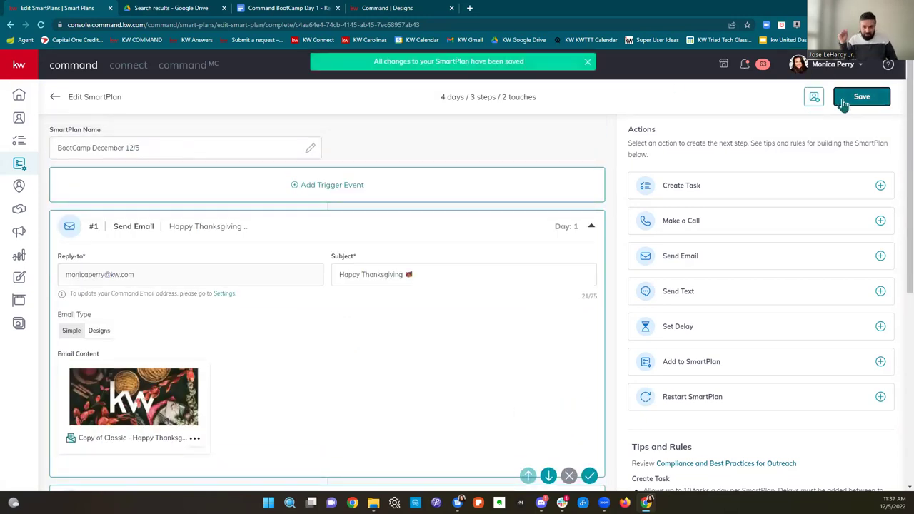
left_click(16, 166)
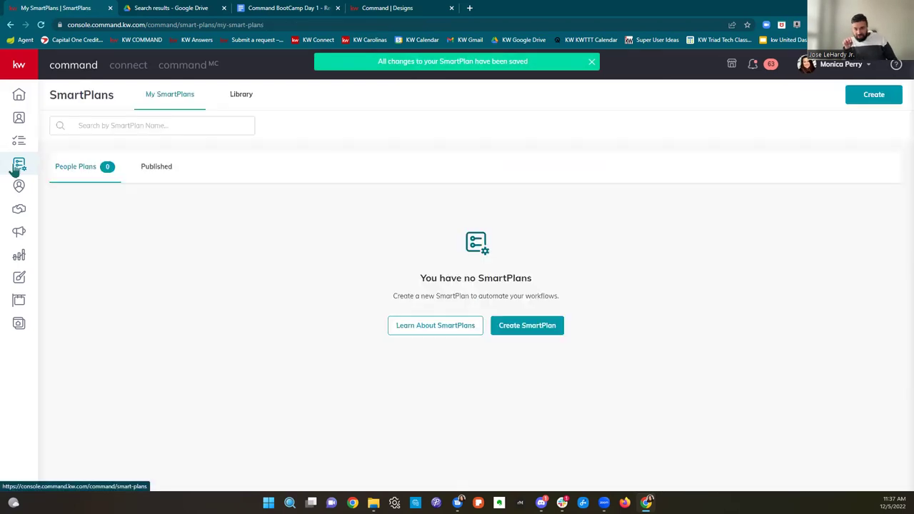
Step: Open Contacts, close the extra Command tab, and maximize the Demo Holiday contacts window
left_click(19, 119)
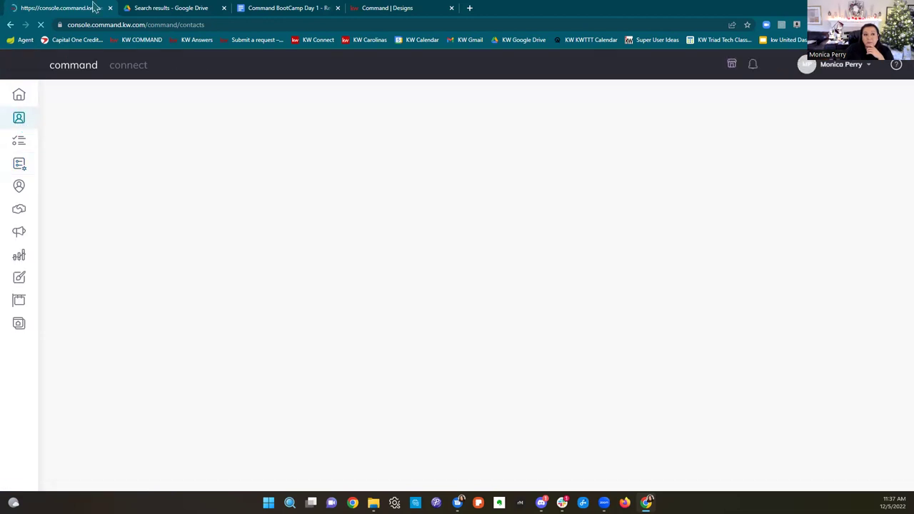
key("ctrl+w")
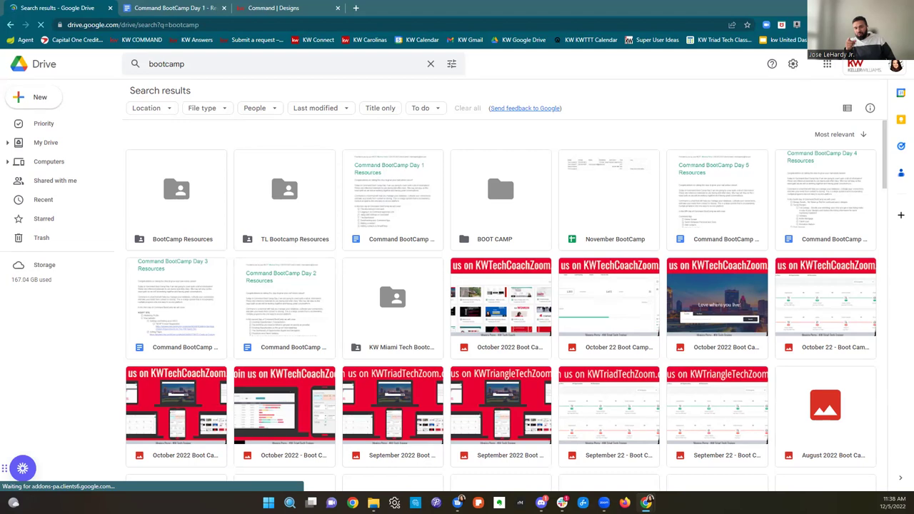
key("alt+Tab")
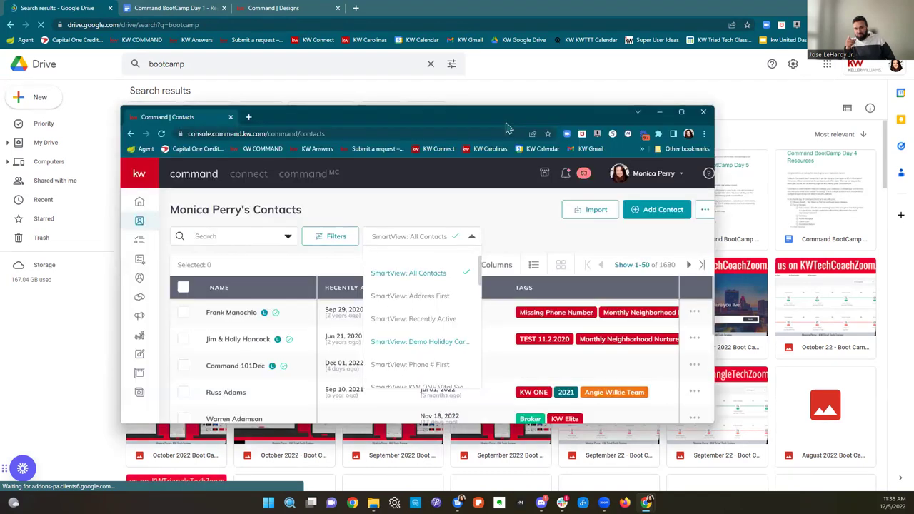
left_click(685, 117)
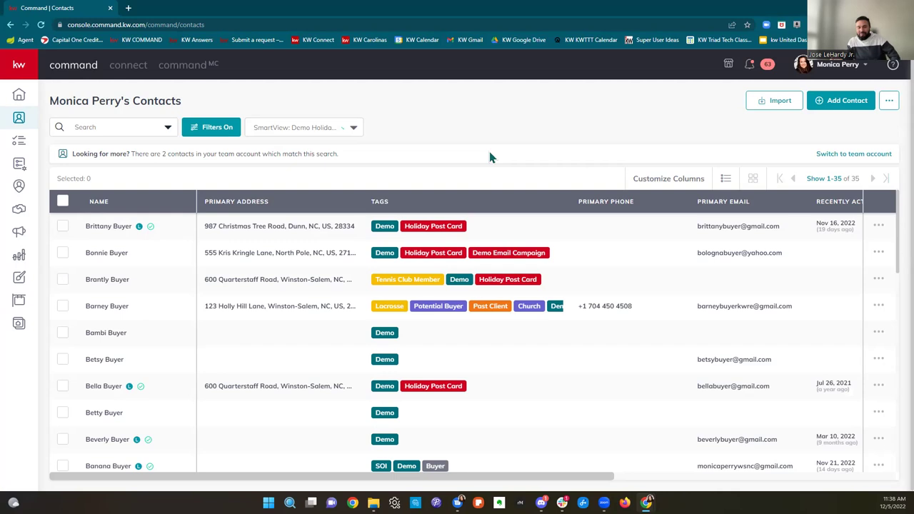
Step: Bulk-add all 35 contacts to the BootCamp December 12/5 SmartPlan, despite their errors
left_click(62, 205)
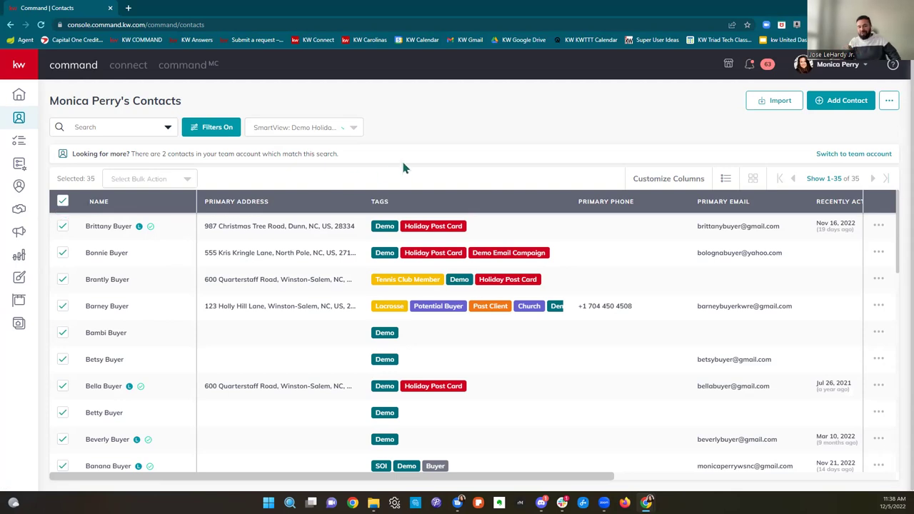
left_click(173, 179)
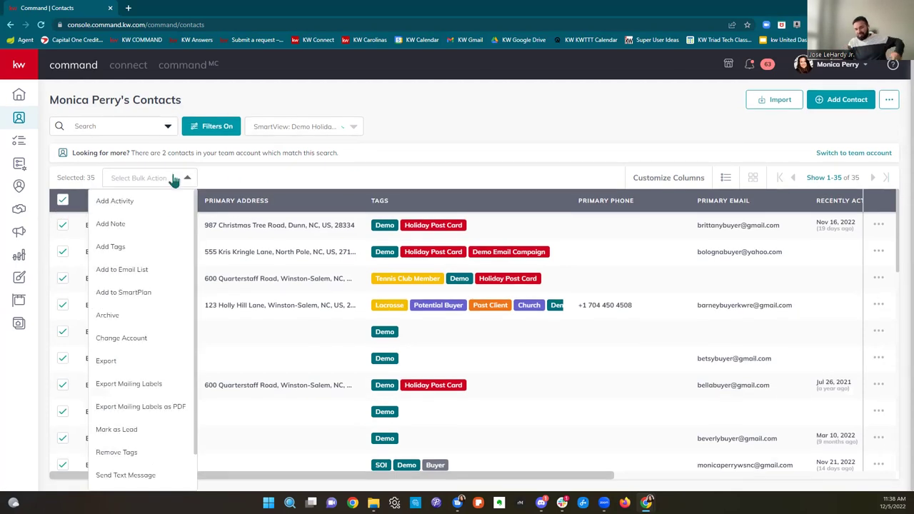
left_click(125, 292)
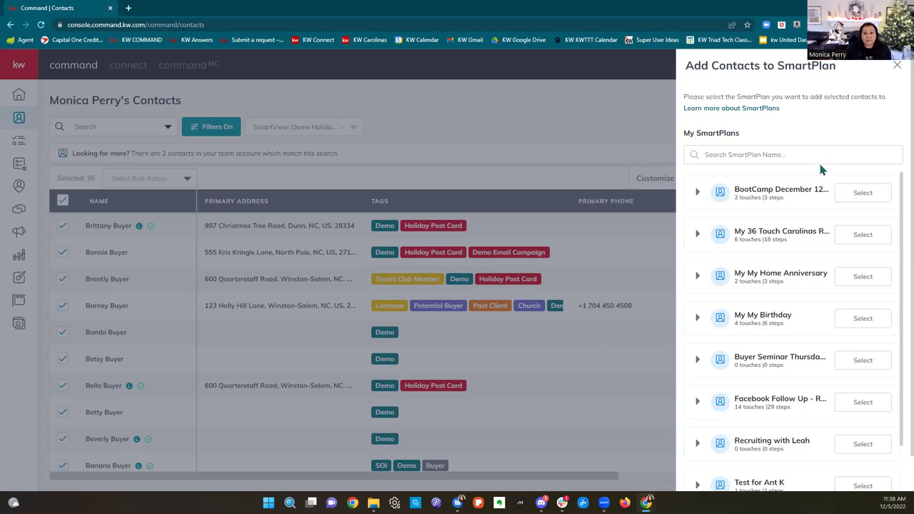
left_click(848, 192)
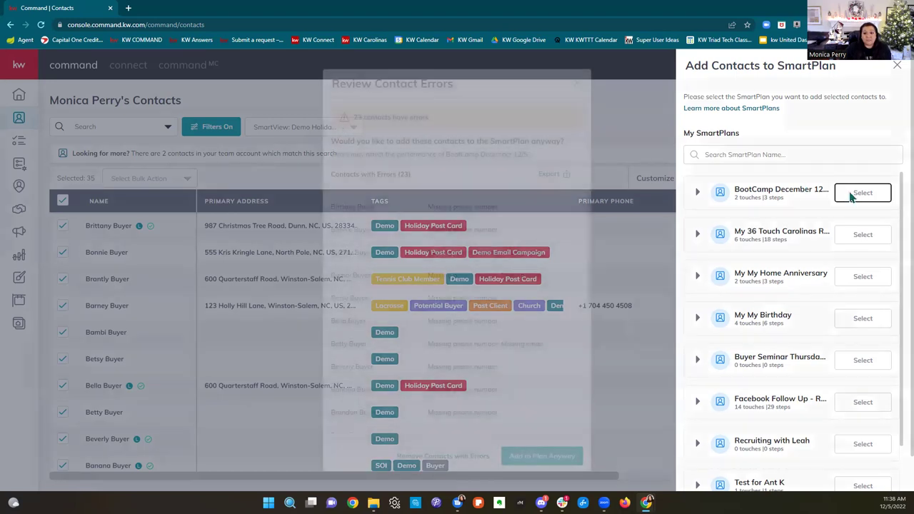
scroll(514, 300, "down", 3)
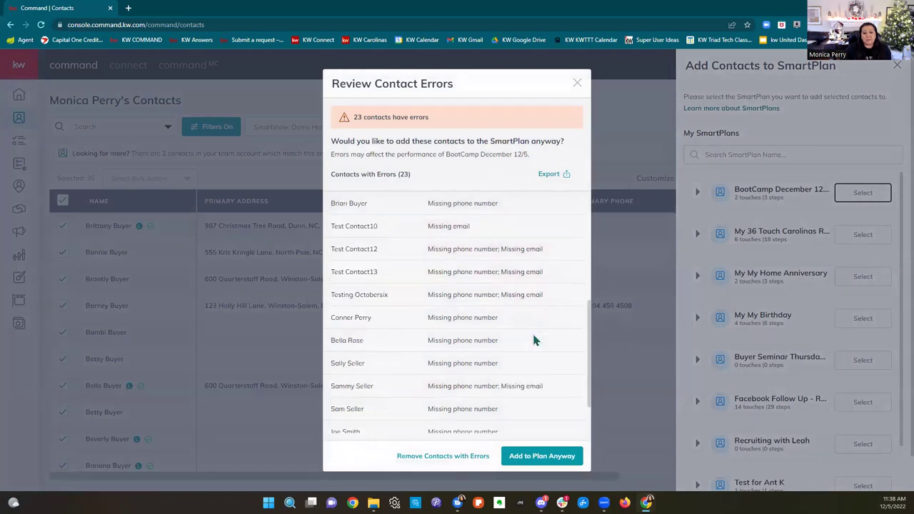
left_click(542, 458)
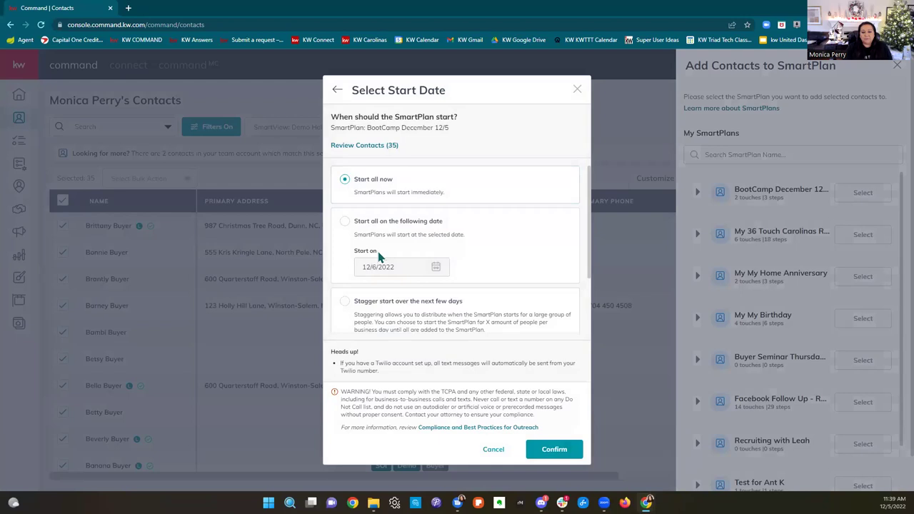
Step: Choose a 12/24/2022 start date, then close the dialog without confirming it
left_click(344, 223)
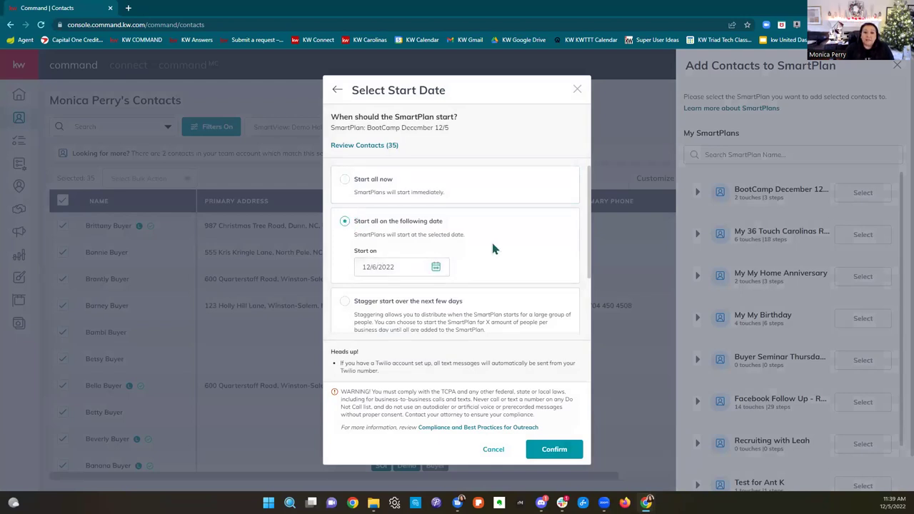
left_click(400, 271)
scroll(522, 260, "down", 2)
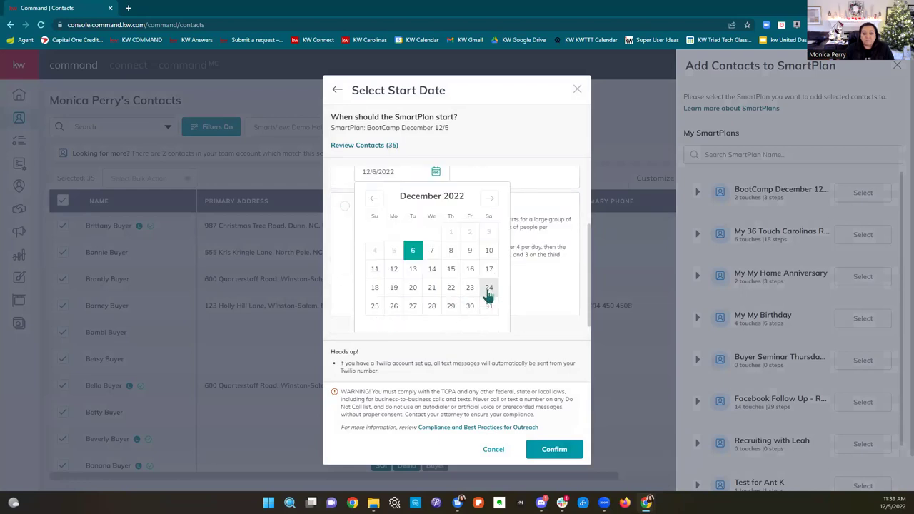
left_click(488, 289)
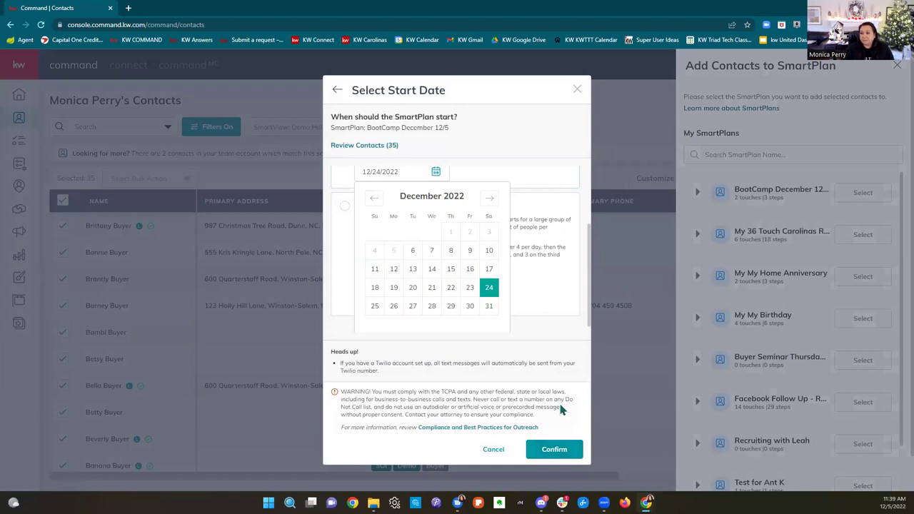
left_click(467, 366)
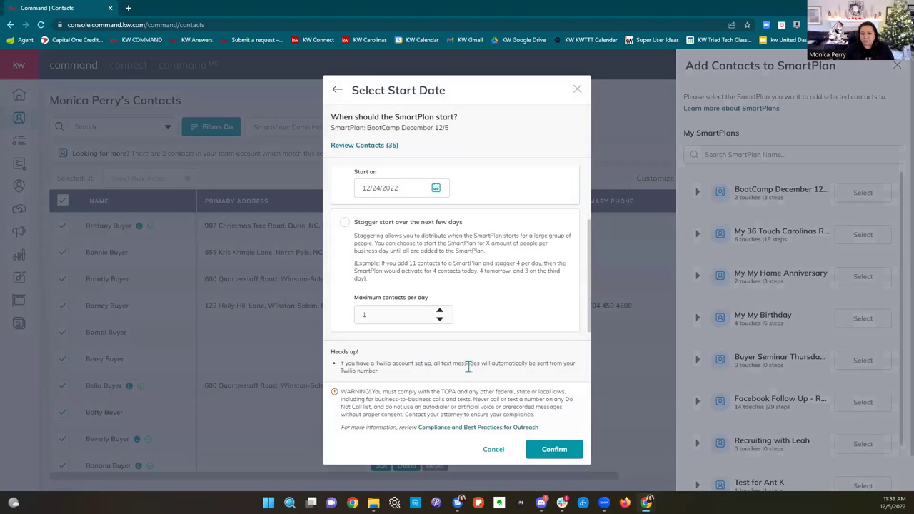
scroll(377, 230, "up", 1)
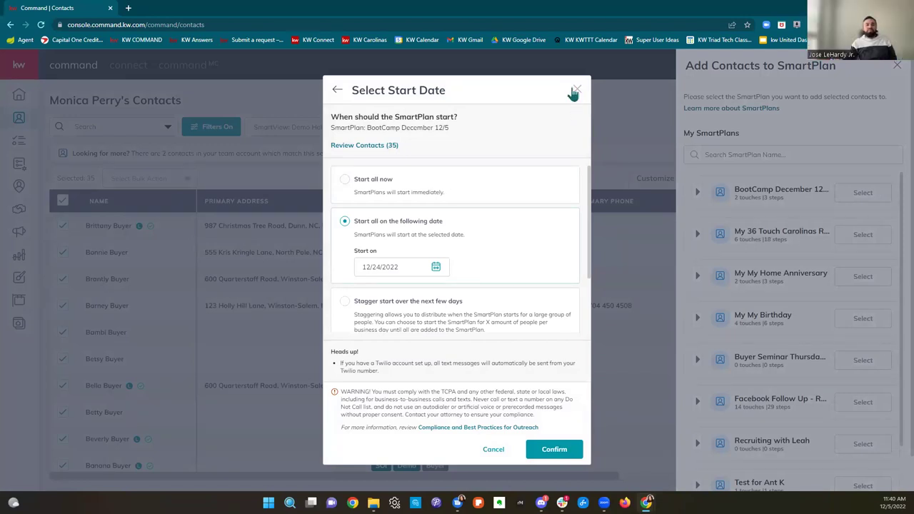
left_click(577, 90)
Step: Close the SmartPlan panel, go to SmartPlans, cancel Create, and open the Library
left_click(577, 90)
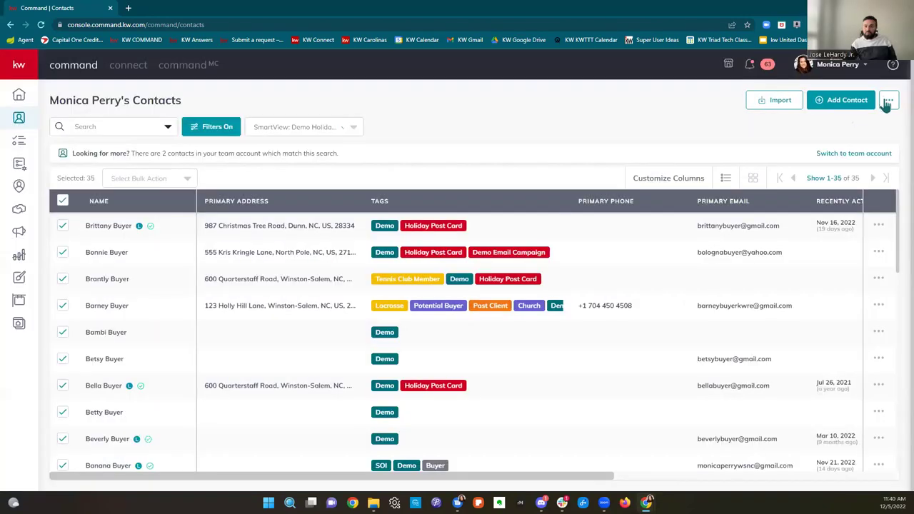
left_click(18, 168)
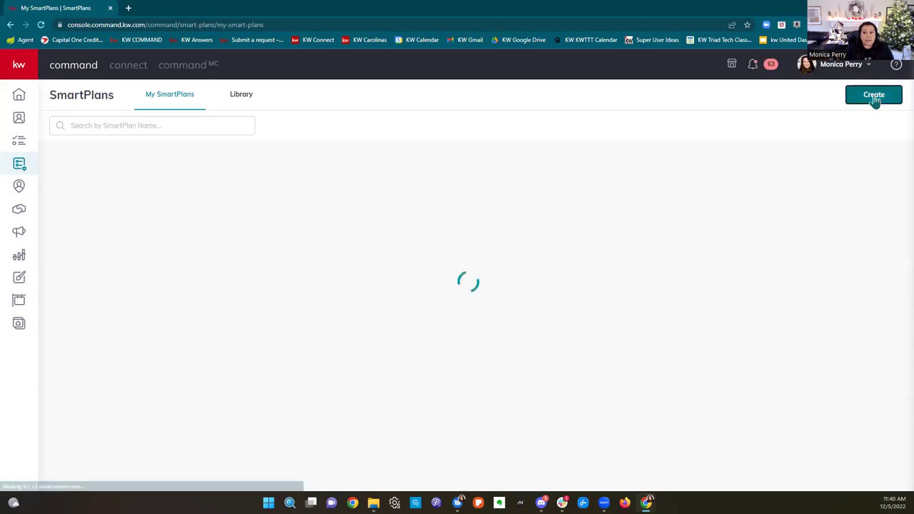
left_click(874, 97)
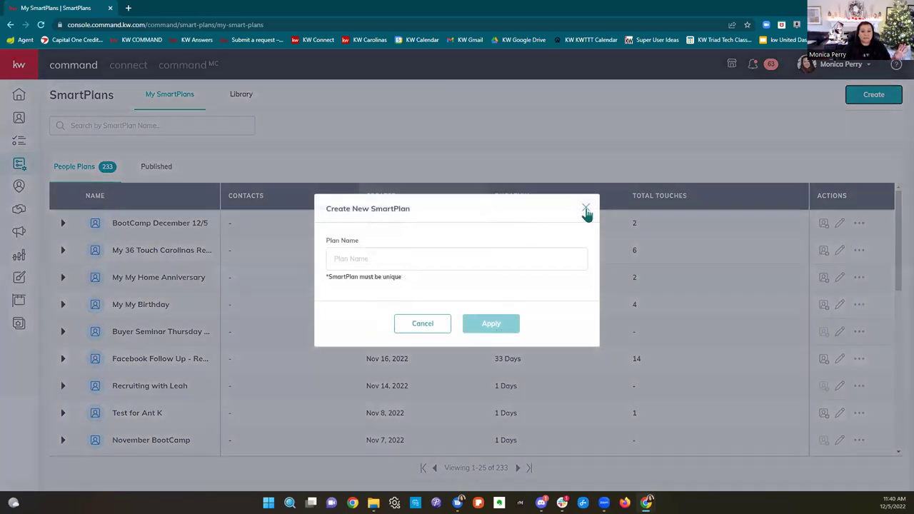
left_click(251, 97)
left_click(251, 98)
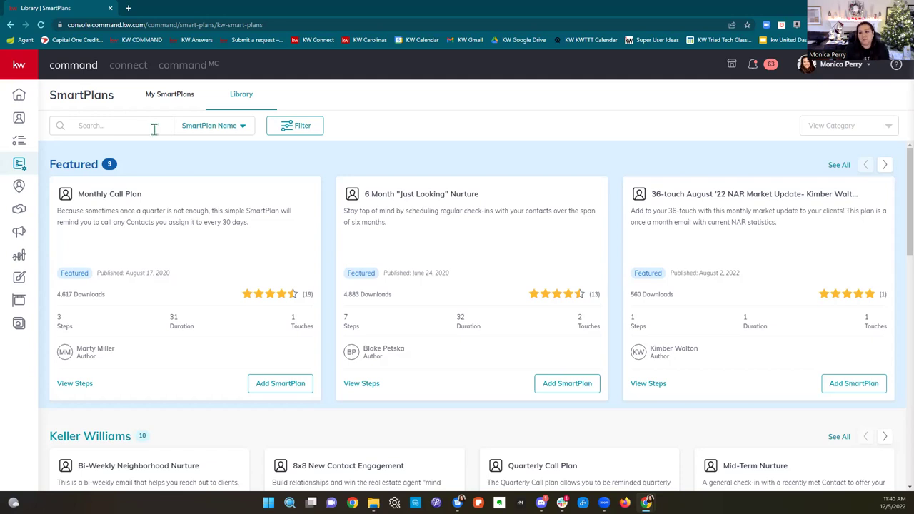
scroll(632, 287, "down", 2)
scroll(632, 290, "down", 2)
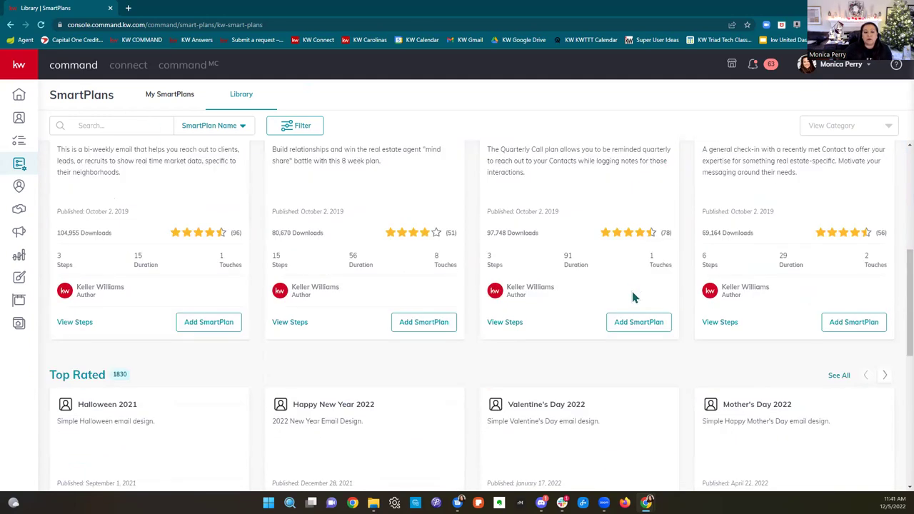
scroll(625, 317, "up", 1)
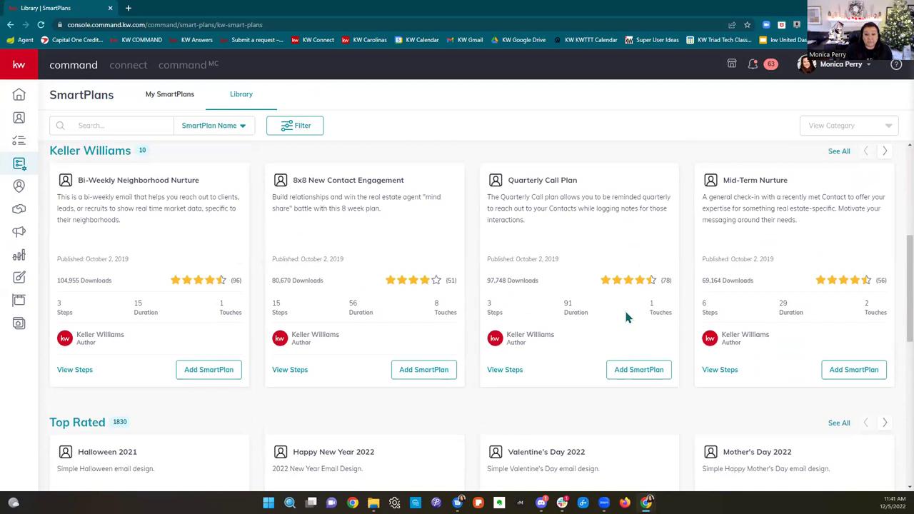
scroll(625, 318, "up", 3)
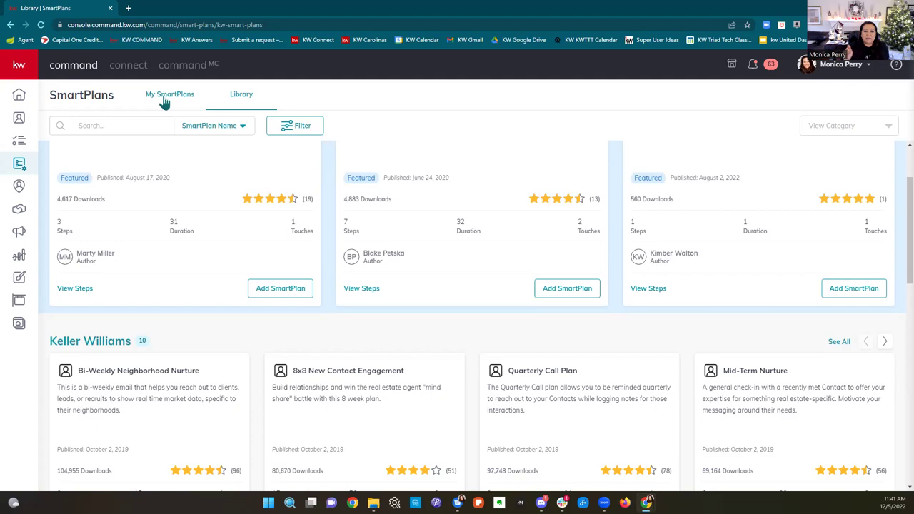
scroll(564, 325, "up", 2)
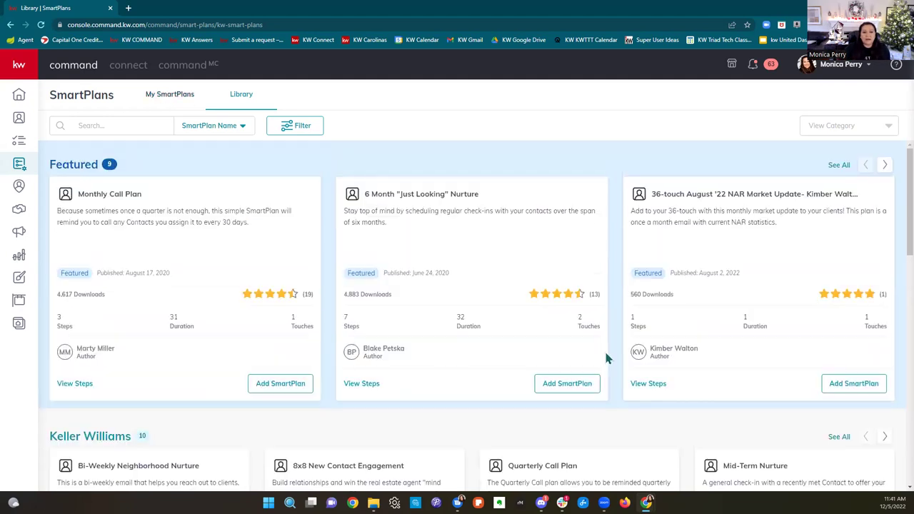
scroll(604, 357, "down", 4)
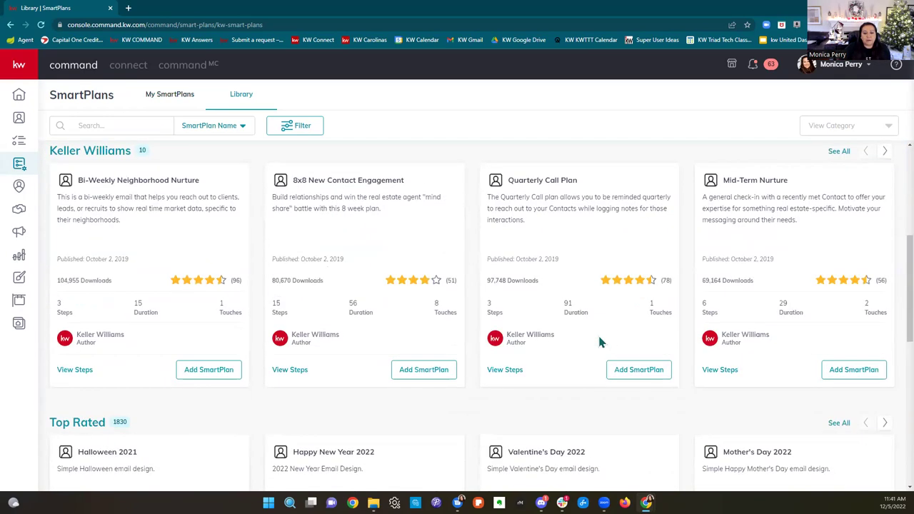
scroll(612, 342, "down", 4)
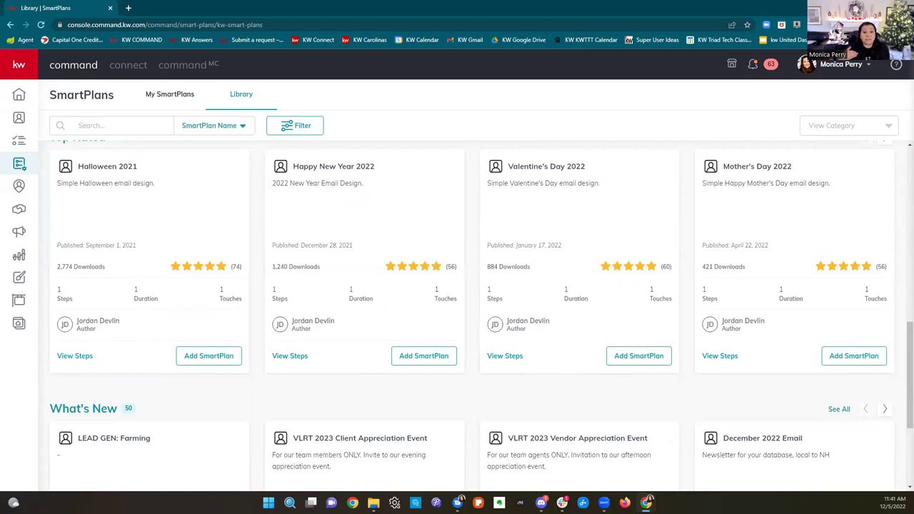
Step: Search Google Drive for 'holidays' and open the Holidays 2022 Drip Email spreadsheet
left_click(128, 8)
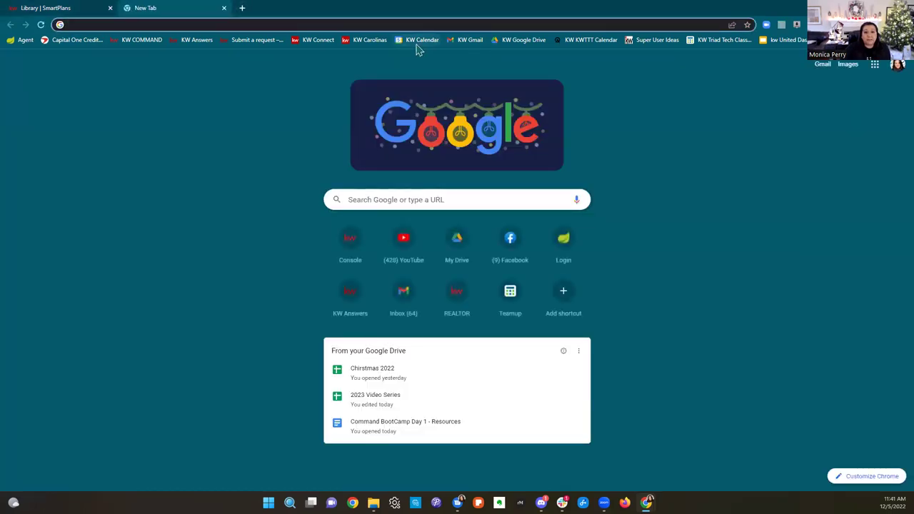
left_click(533, 40)
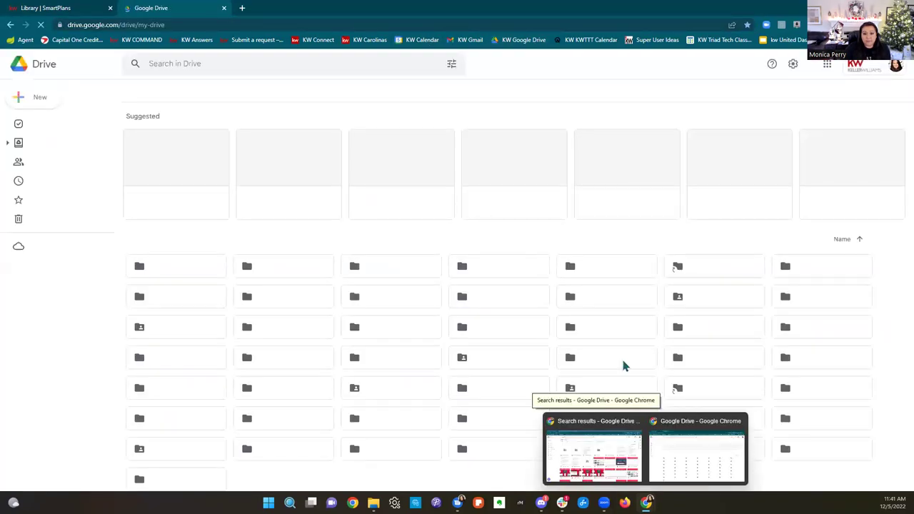
type("holidays")
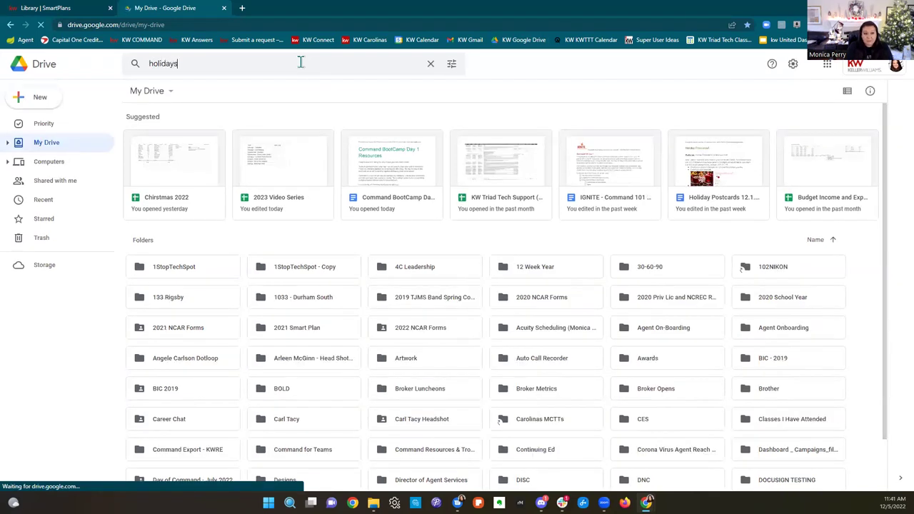
key("Return")
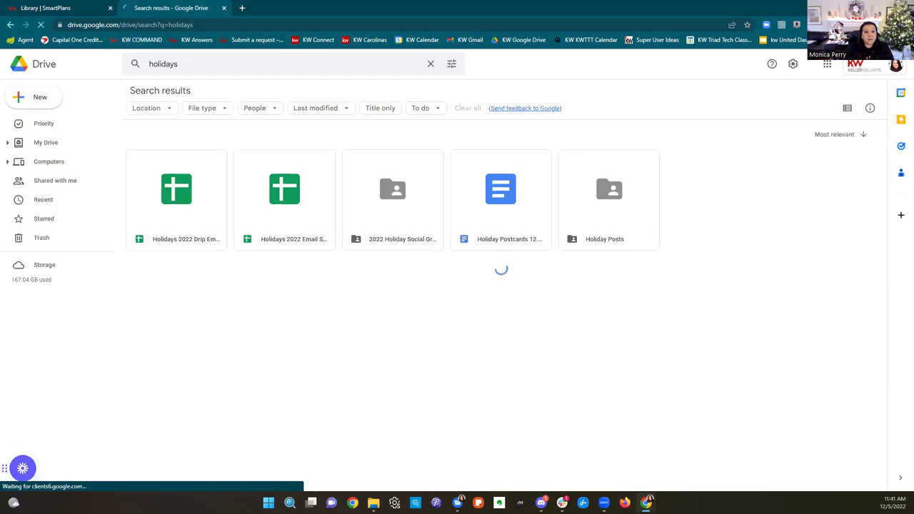
double_click(199, 202)
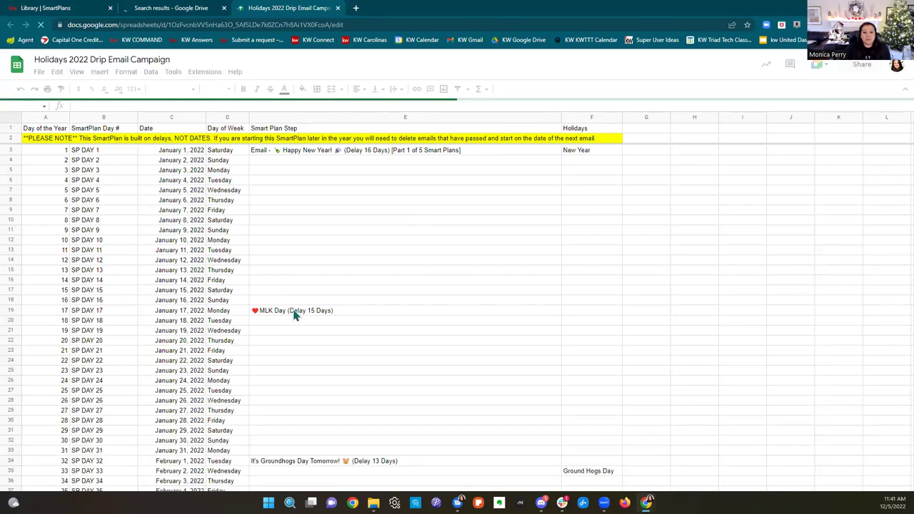
scroll(296, 314, "down", 2)
scroll(343, 361, "down", 2)
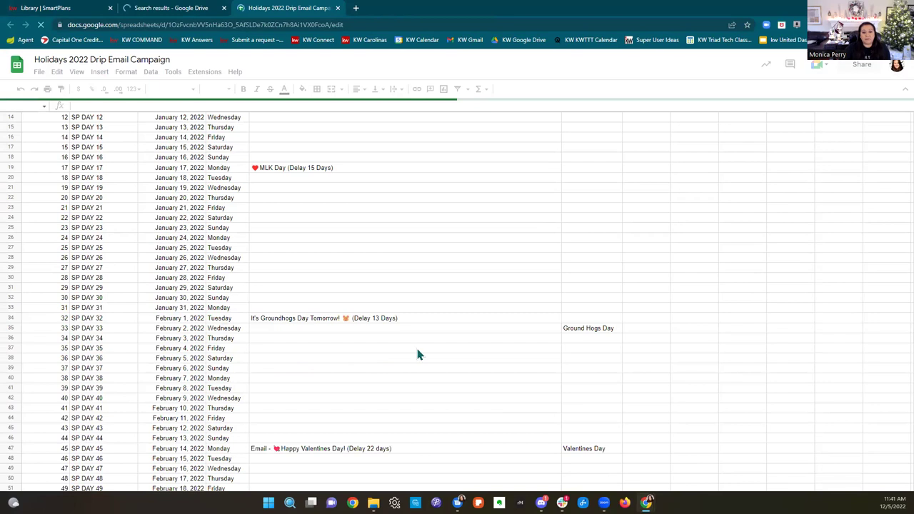
scroll(418, 355, "down", 16)
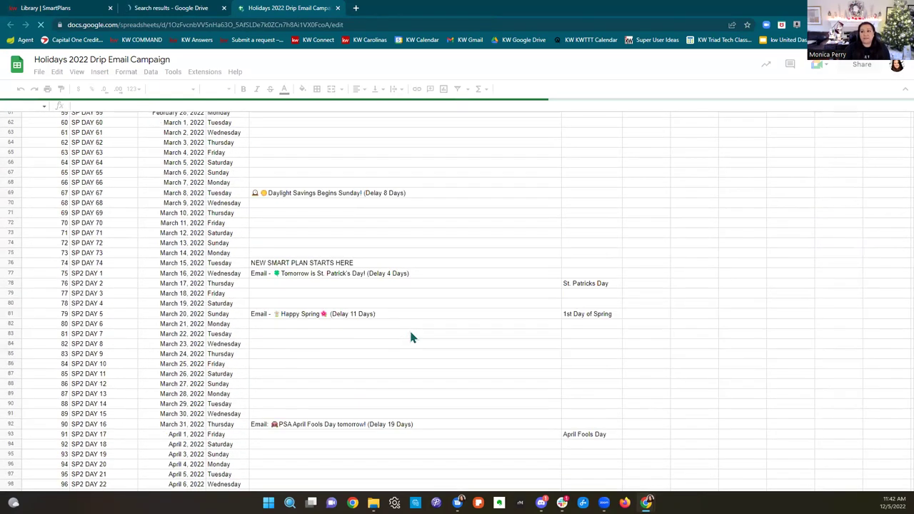
scroll(355, 382, "down", 1)
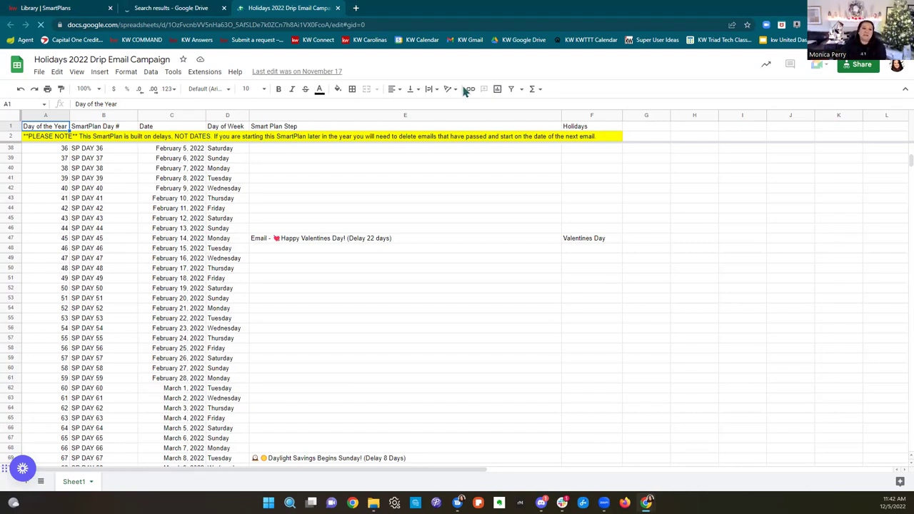
Step: Return to the SmartPlans library and close the Drive search and spreadsheet tabs
left_click(82, 9)
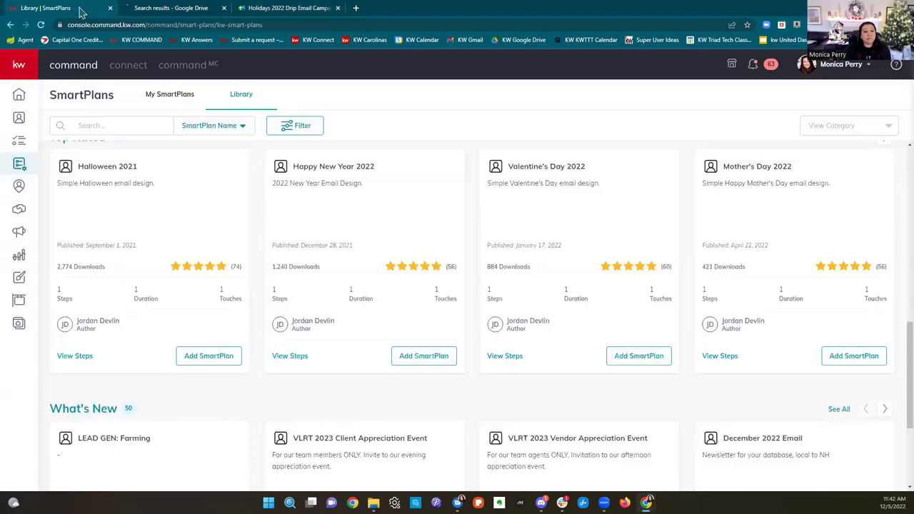
left_click(224, 8)
left_click(224, 8)
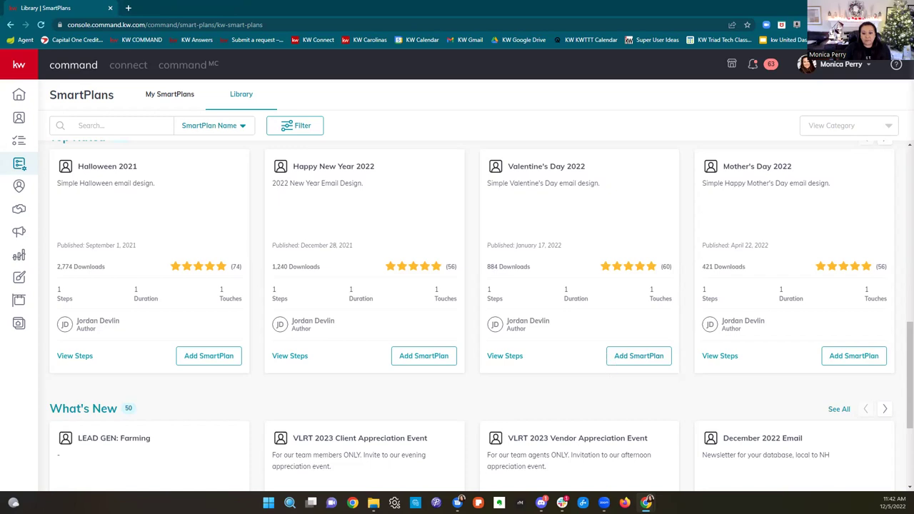
left_click(624, 502)
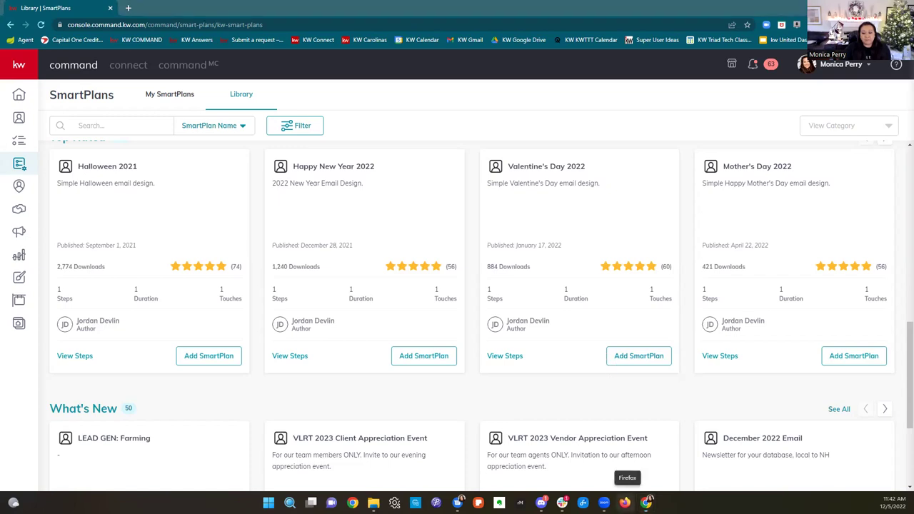
right_click(625, 501)
key("Escape")
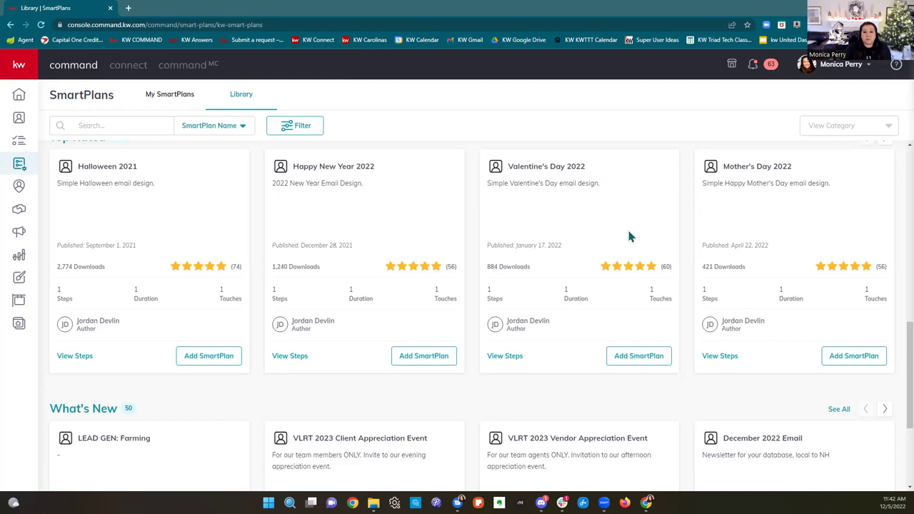
Step: Preview the VLRT 2023 Client Appreciation Event steps, then switch to My SmartPlans
scroll(628, 235, "up", 4)
scroll(723, 297, "up", 5)
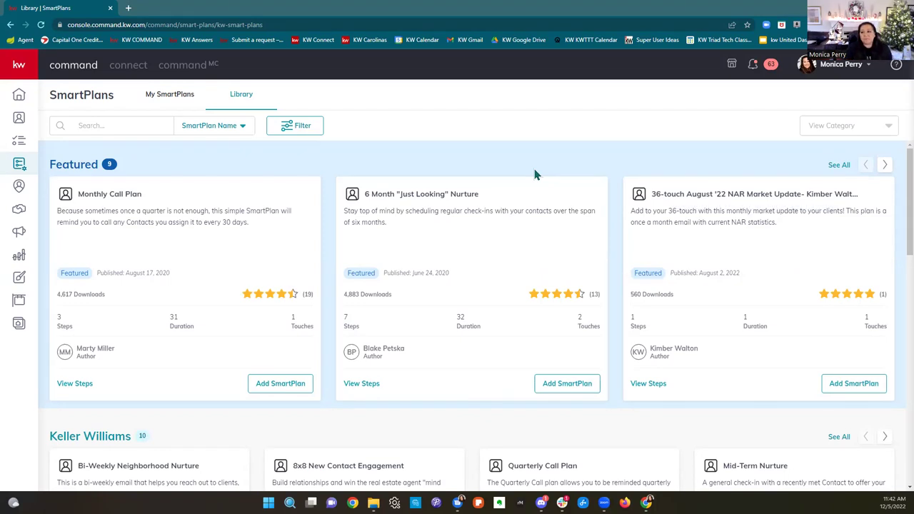
scroll(688, 334, "down", 1)
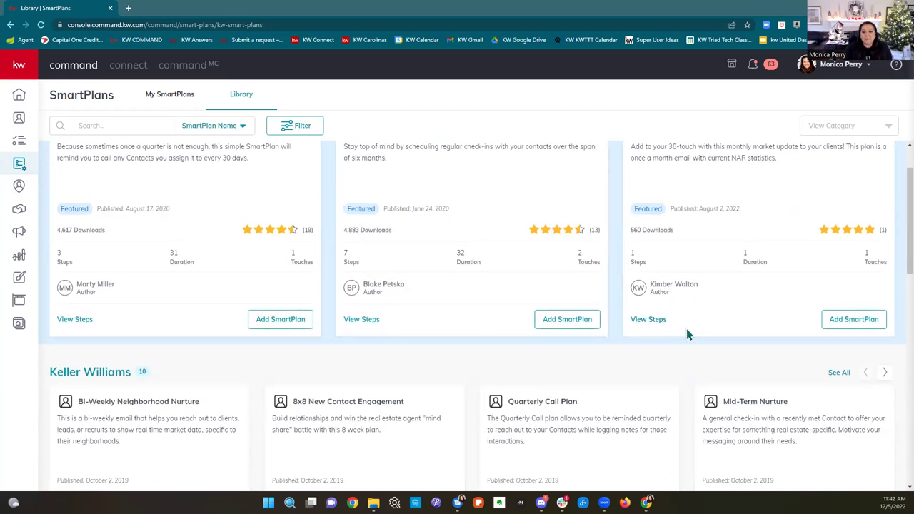
scroll(687, 335, "down", 4)
scroll(688, 334, "down", 6)
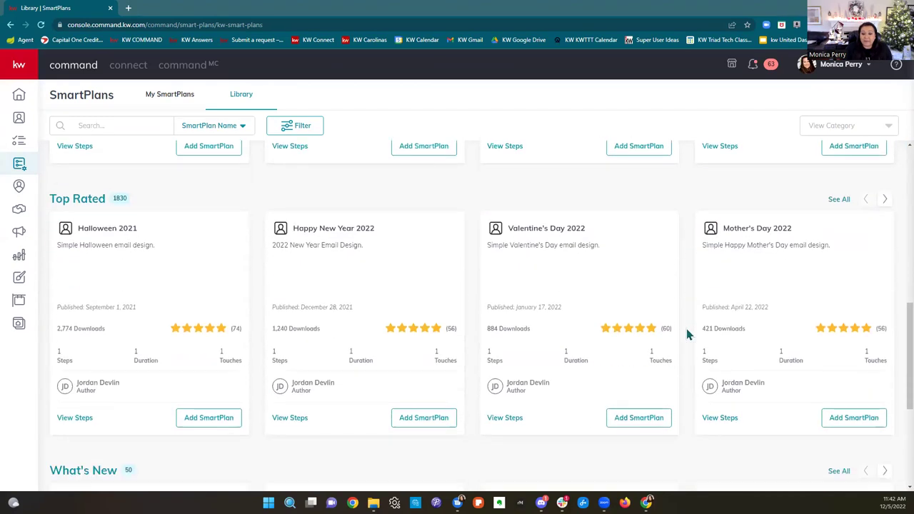
scroll(688, 334, "down", 1)
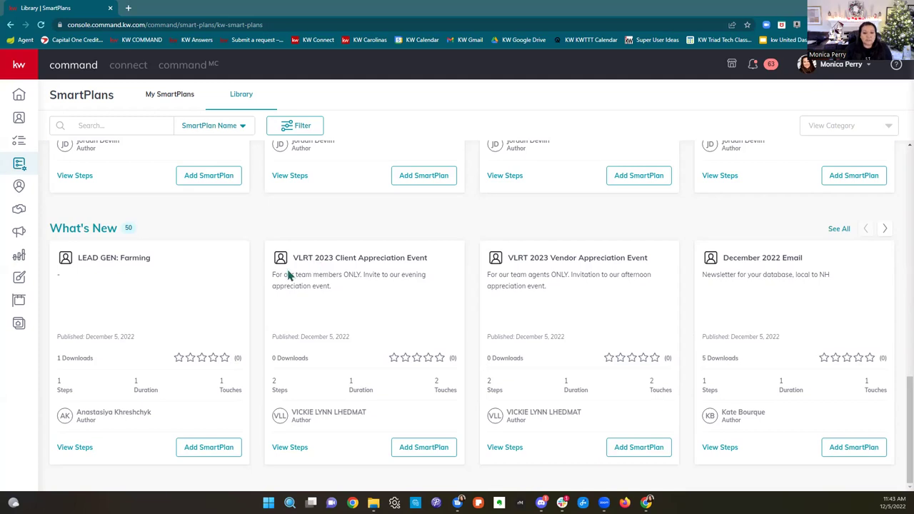
scroll(427, 287, "left", 2)
scroll(400, 283, "right", 2)
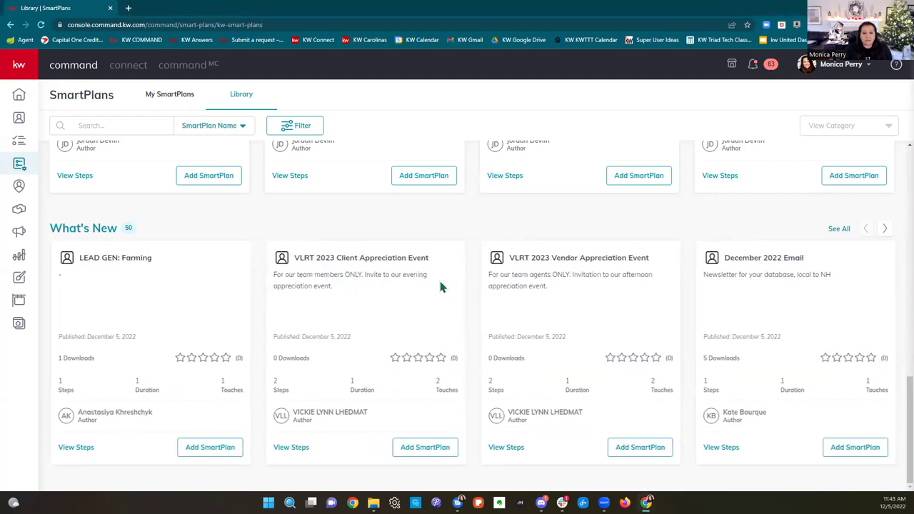
left_click(301, 447)
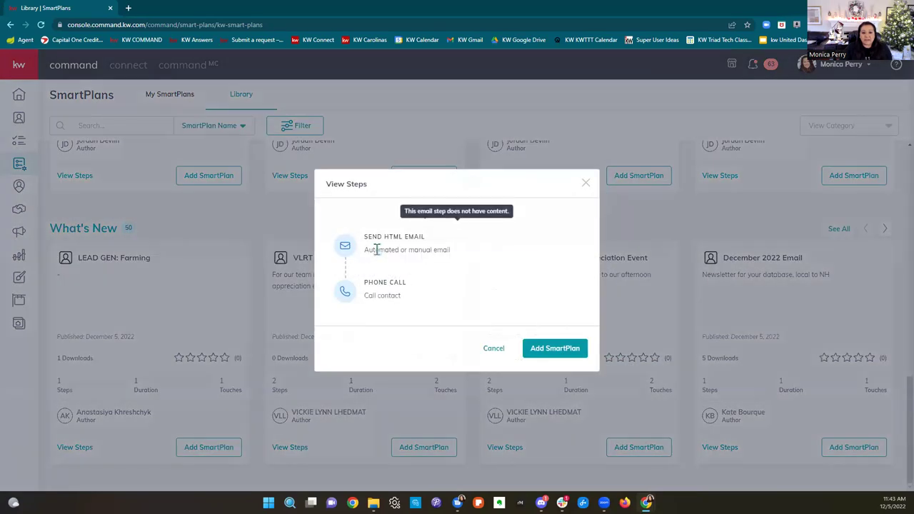
left_click(428, 153)
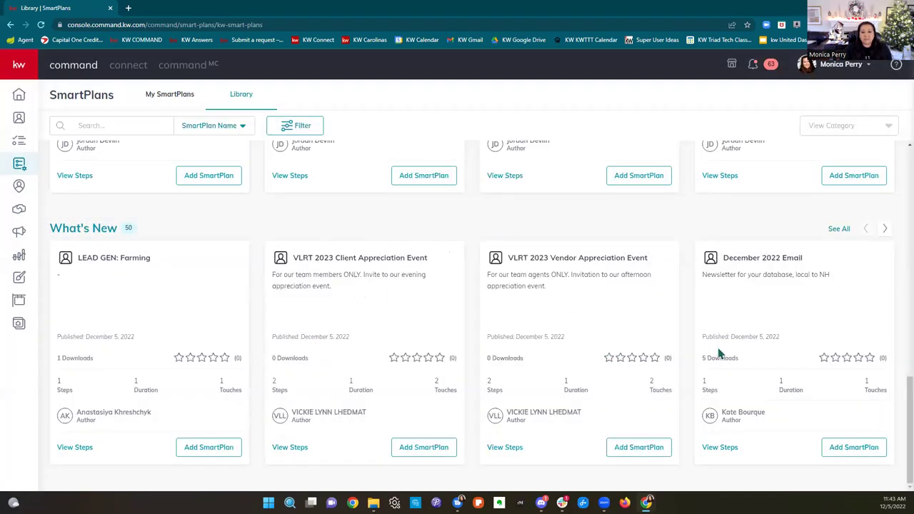
left_click(884, 228)
left_click(187, 93)
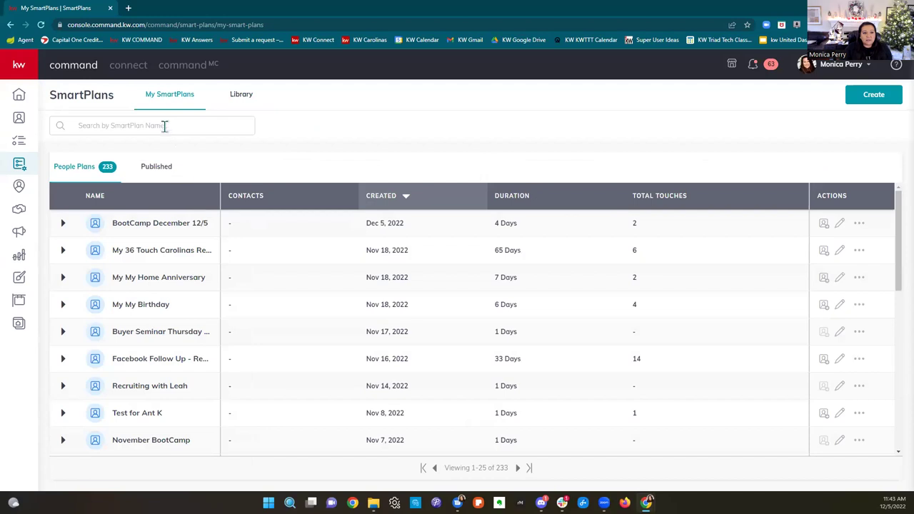
Step: Search SmartPlans for 'facebook' and open My Facebook Lead Follow Up Text (Listing) in the editor
left_click(162, 125)
type("fa")
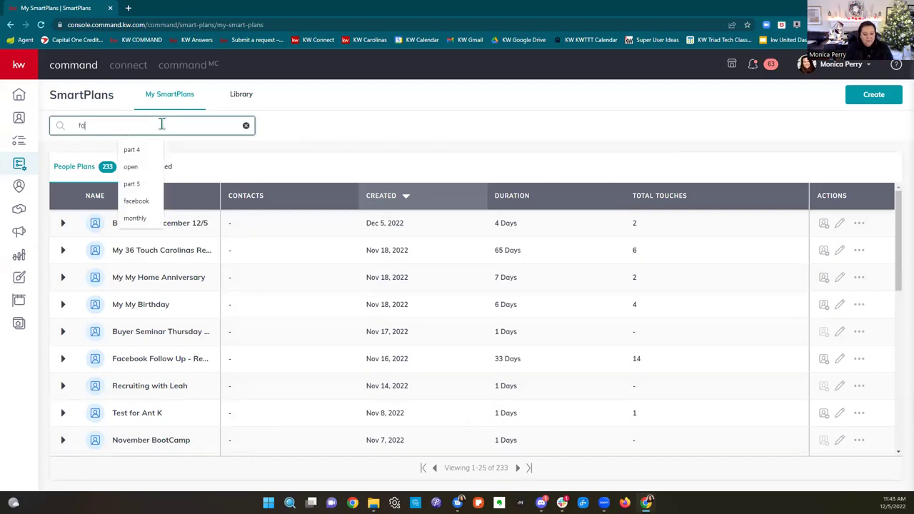
type("cebook")
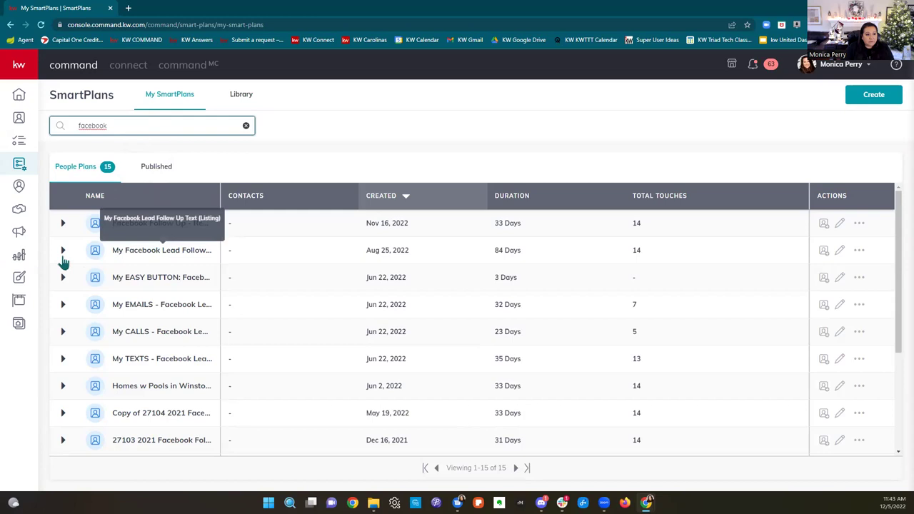
left_click(839, 252)
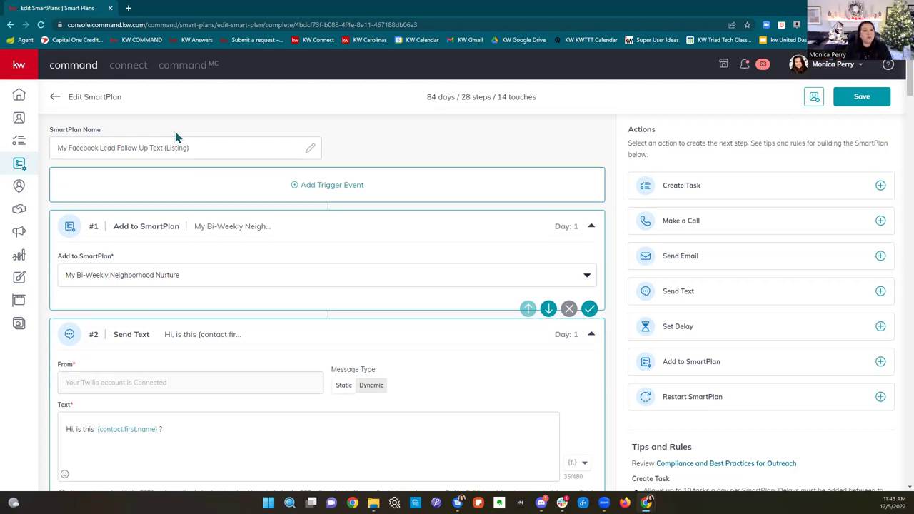
scroll(253, 264, "down", 2)
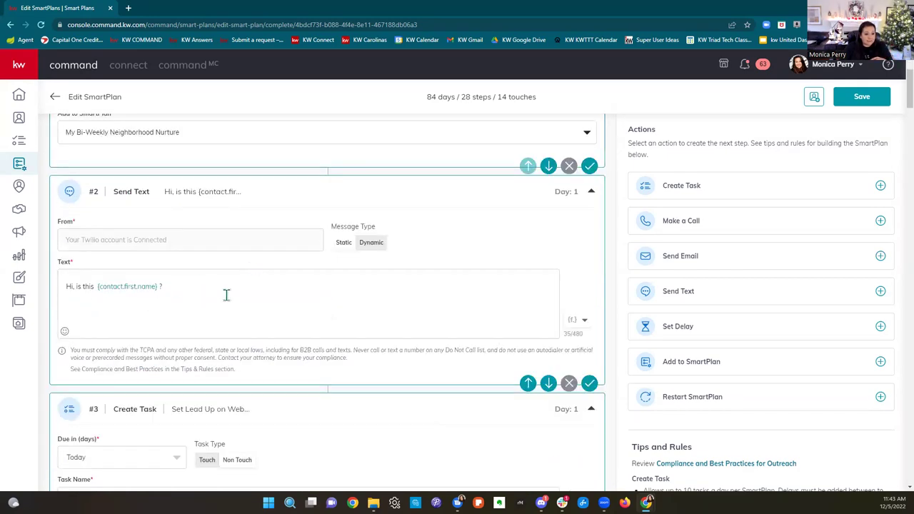
scroll(227, 297, "down", 2)
scroll(230, 300, "down", 6)
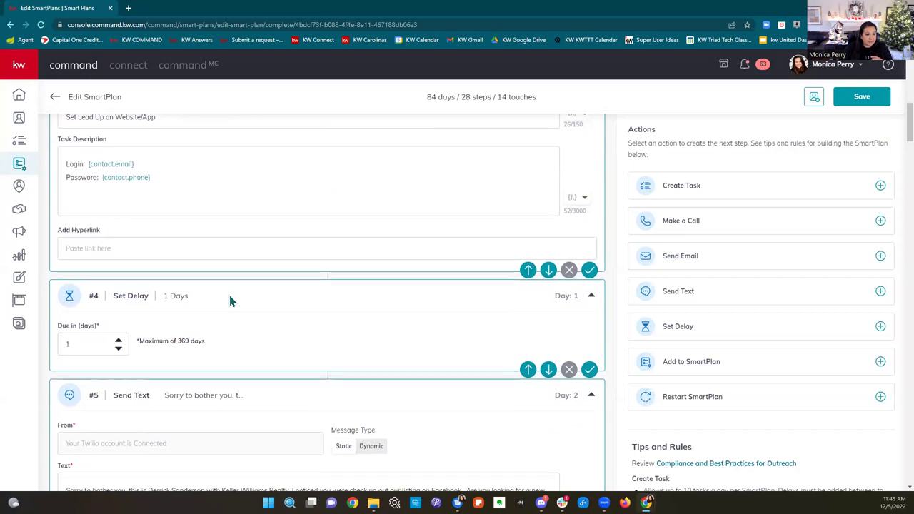
scroll(230, 301, "down", 1)
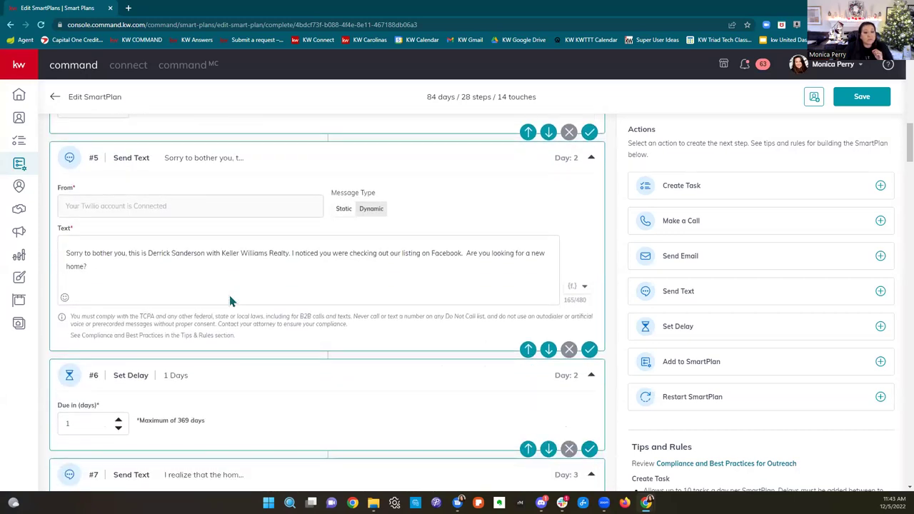
left_click_drag(67, 253, 468, 266)
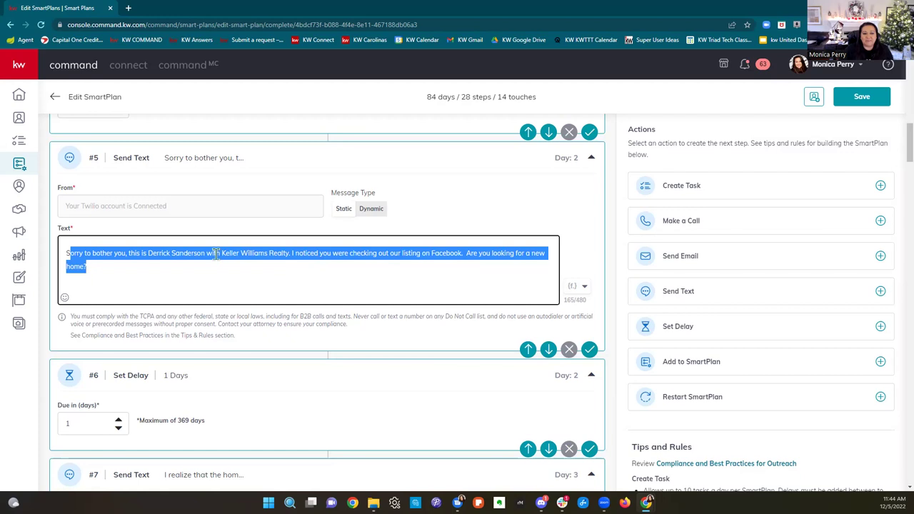
scroll(240, 264, "down", 5)
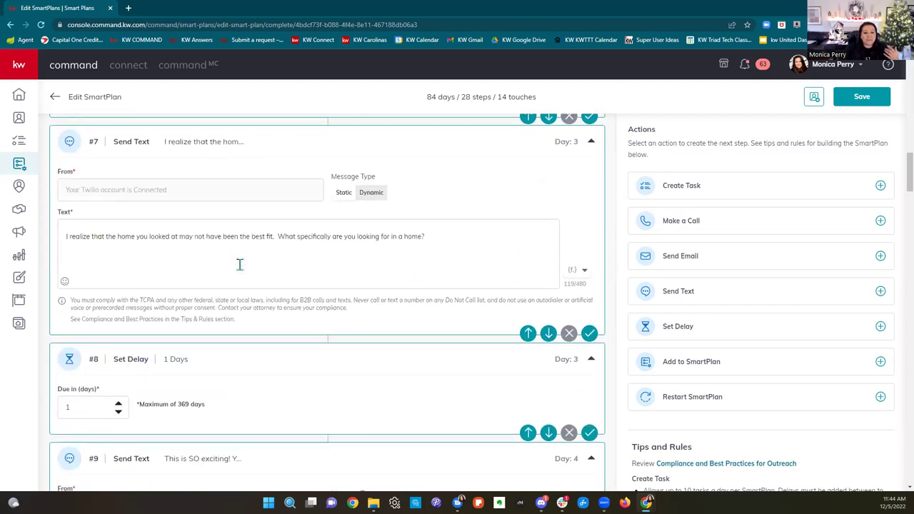
scroll(240, 264, "down", 5)
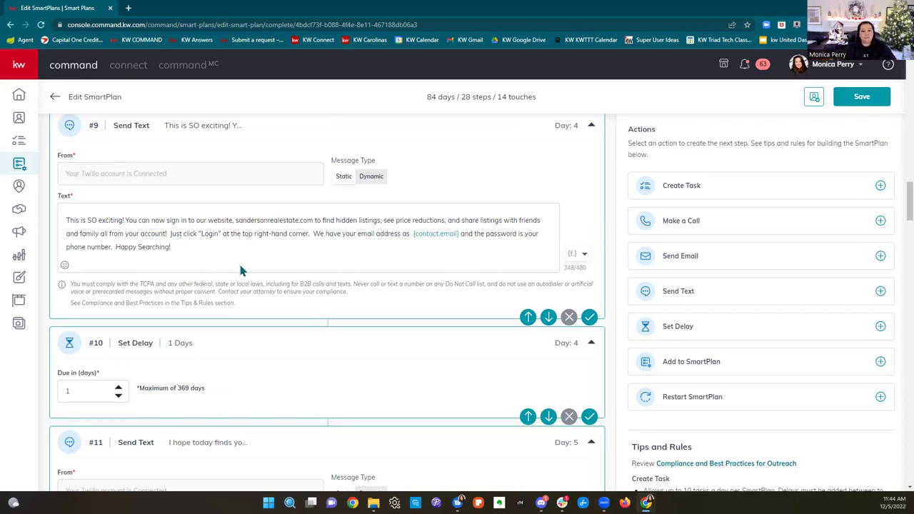
scroll(240, 270, "down", 6)
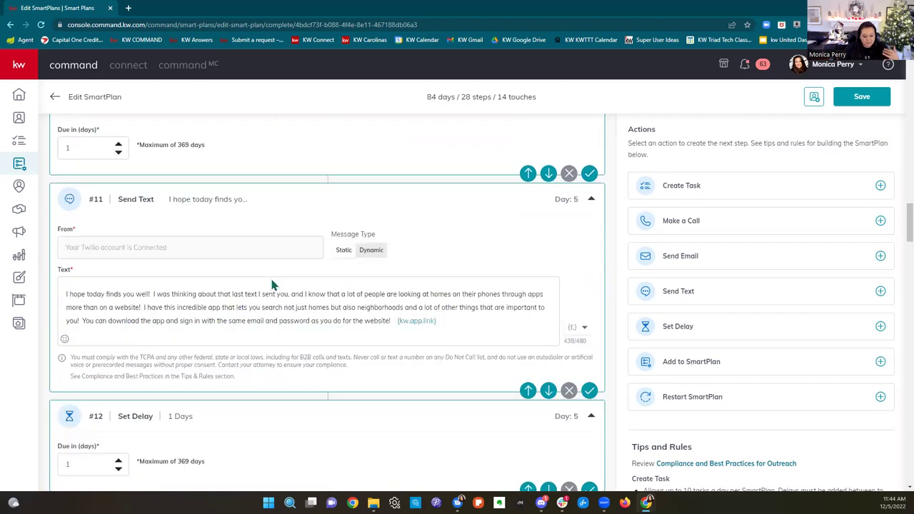
scroll(271, 285, "down", 5)
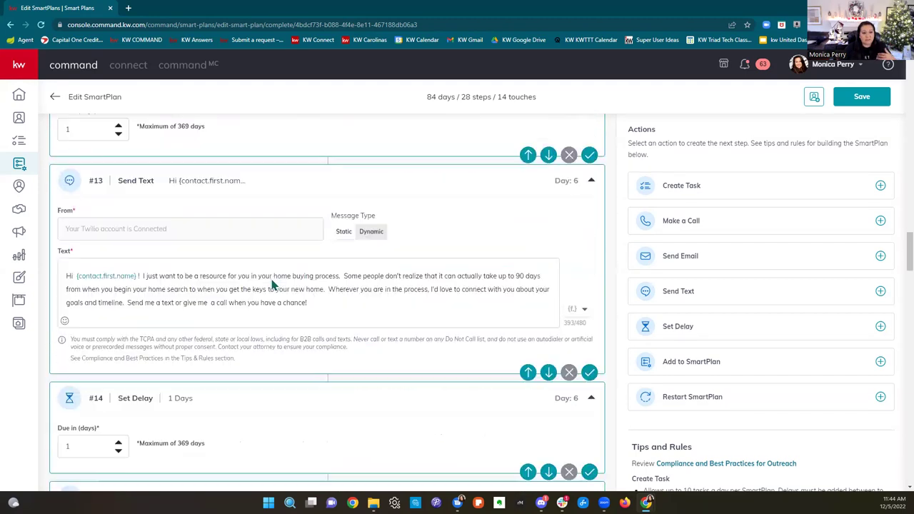
scroll(271, 285, "down", 2)
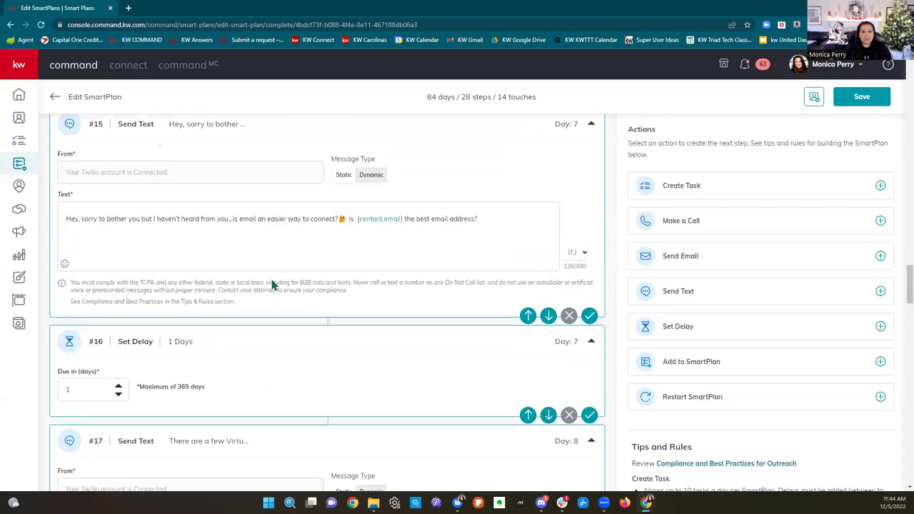
scroll(272, 285, "down", 1)
scroll(271, 285, "down", 8)
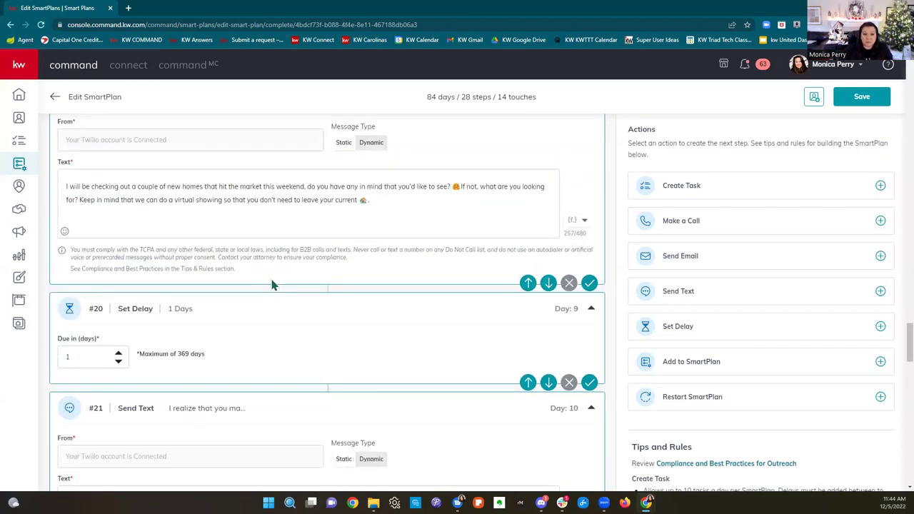
scroll(271, 284, "down", 6)
scroll(272, 284, "down", 7)
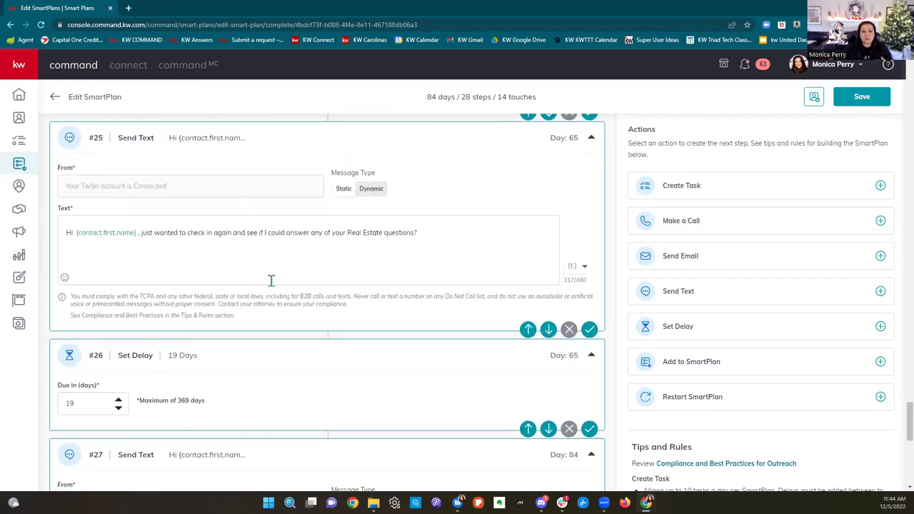
scroll(271, 282, "down", 2)
scroll(272, 284, "down", 3)
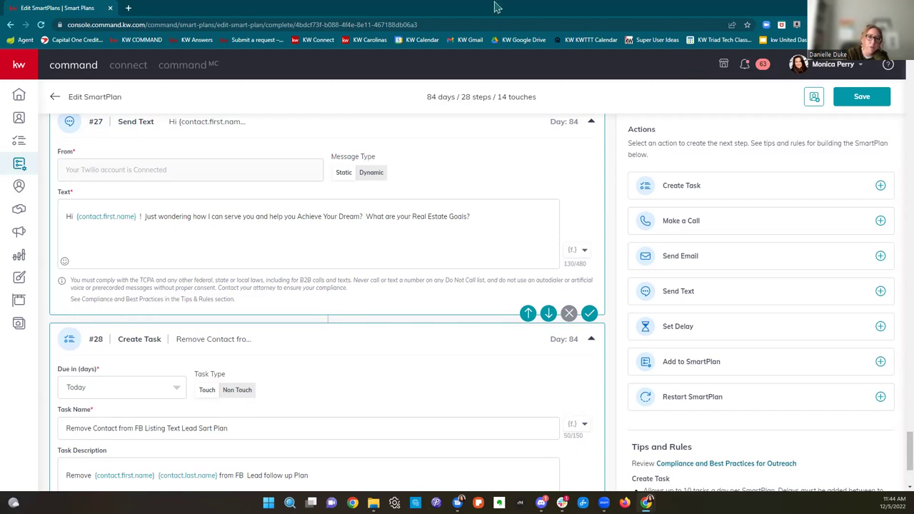
Step: Head Home from the Facebook lead plan editor, discarding its unsaved changes on the second try
left_click(19, 97)
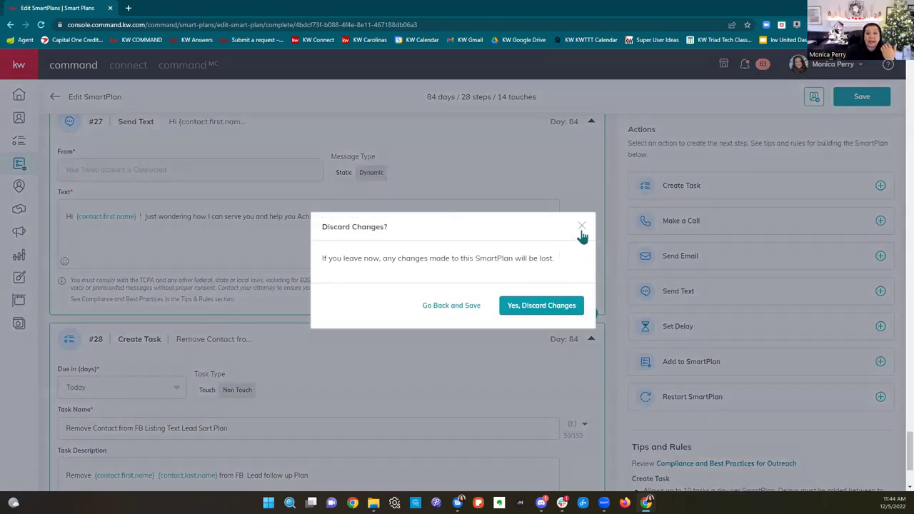
left_click(581, 228)
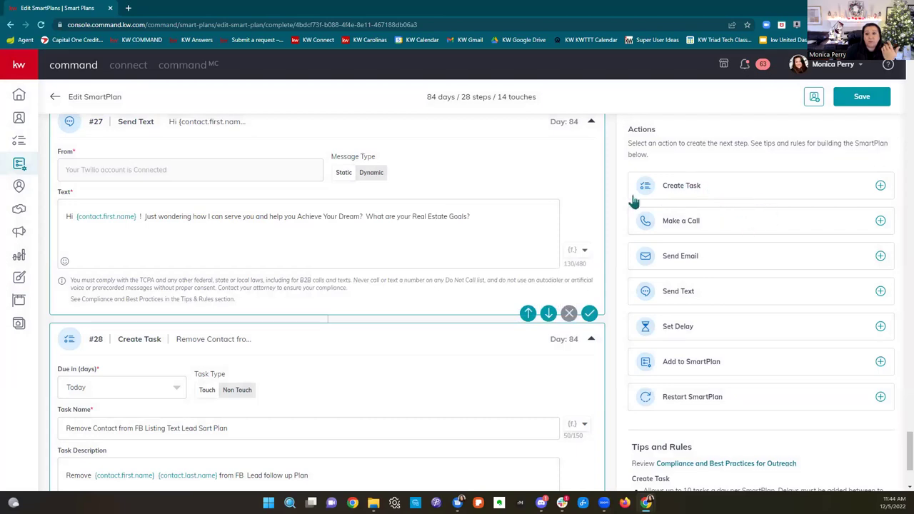
left_click(17, 99)
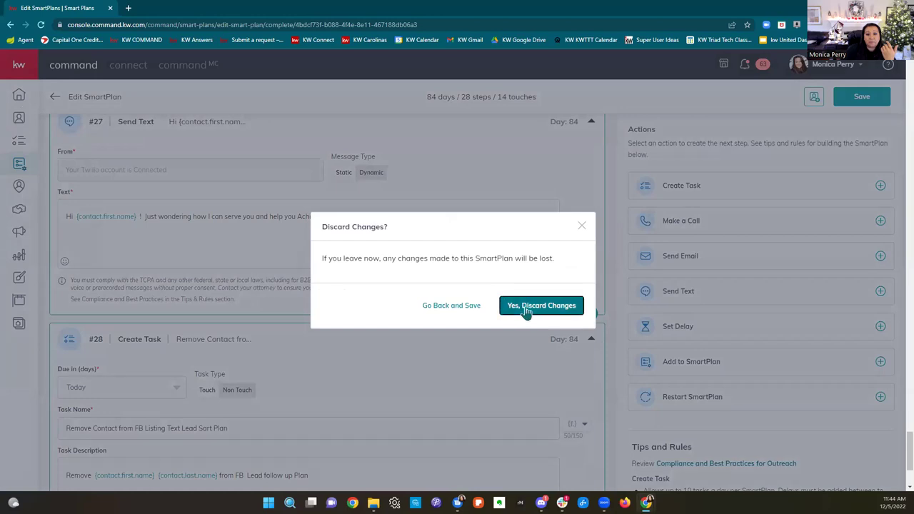
left_click(525, 312)
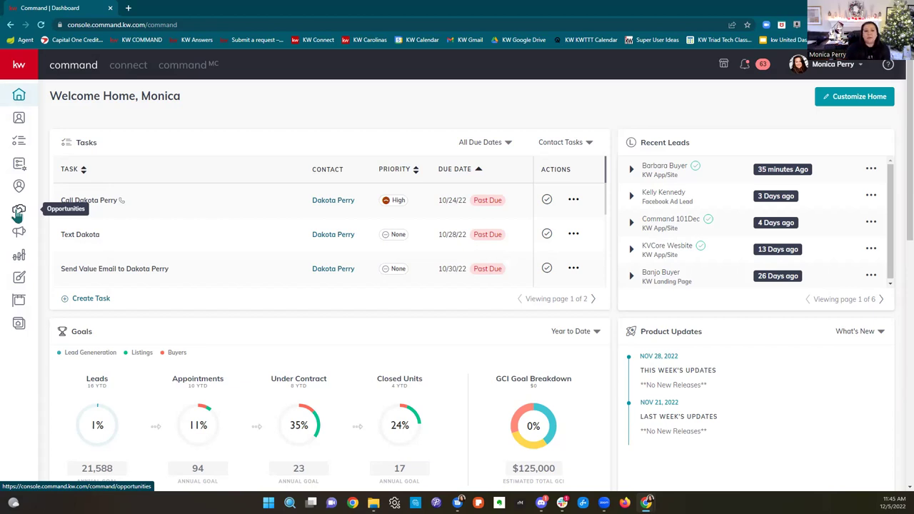
Step: Show the Listings Active opportunities board, closing a stray browser window and reloading the stalled page
left_click(19, 213)
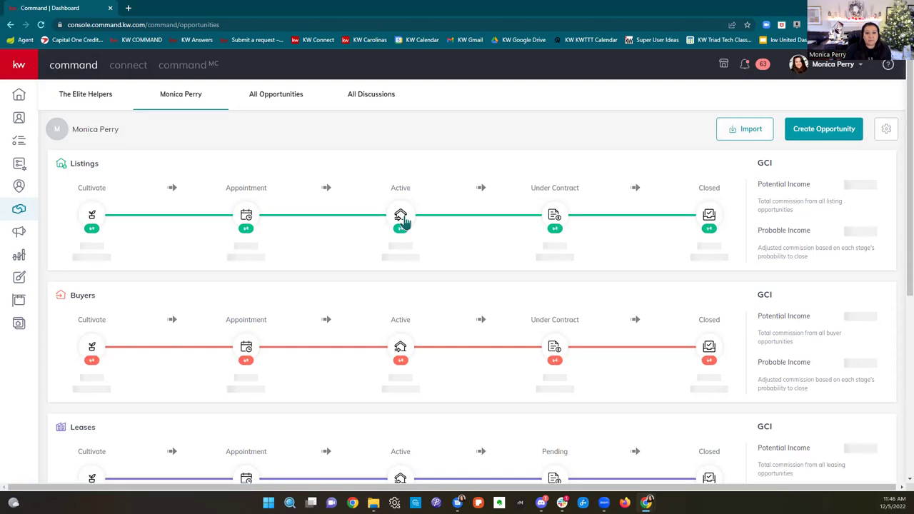
left_click(400, 218)
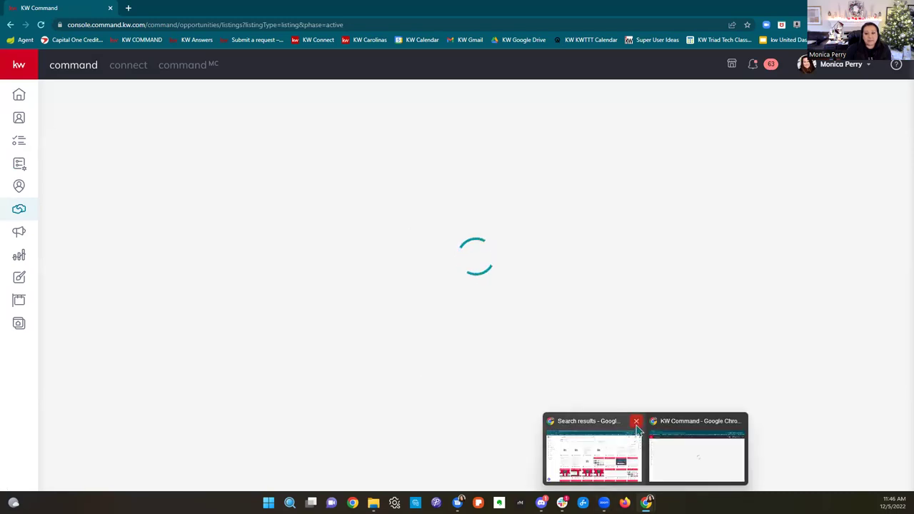
left_click(636, 422)
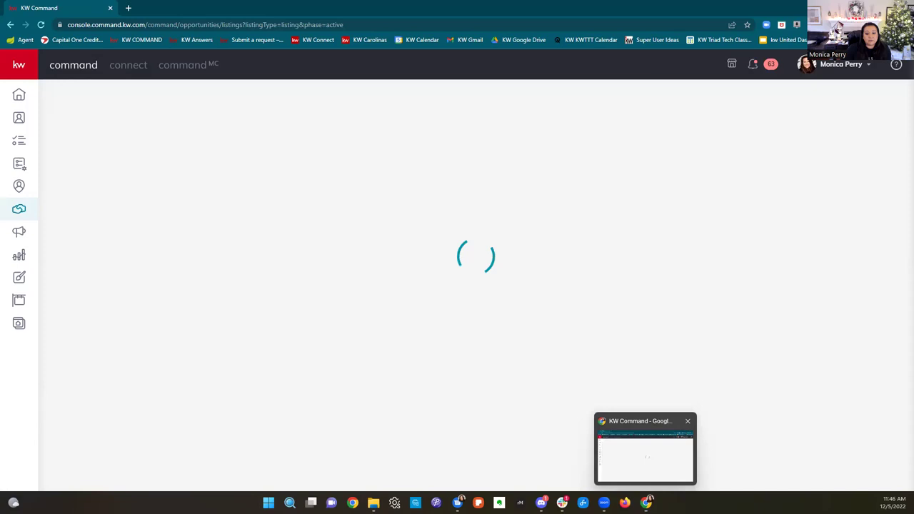
mouse_move(373, 503)
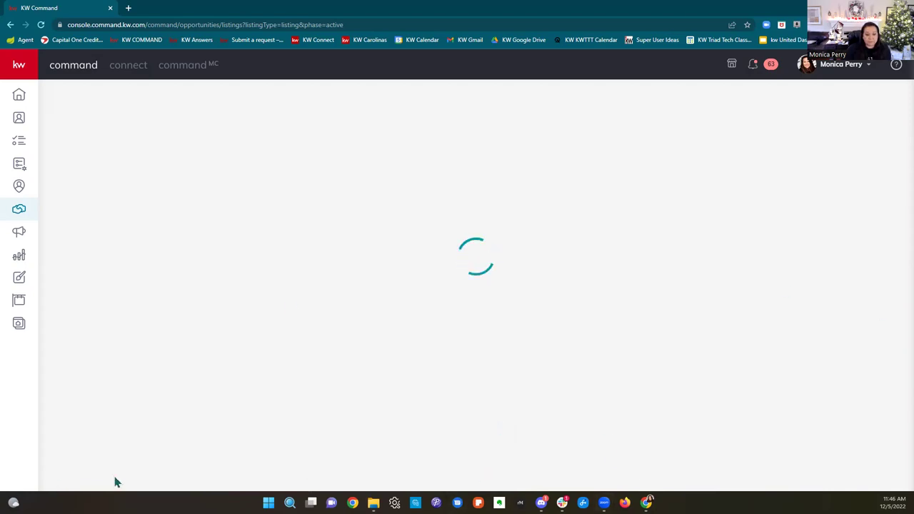
left_click(40, 25)
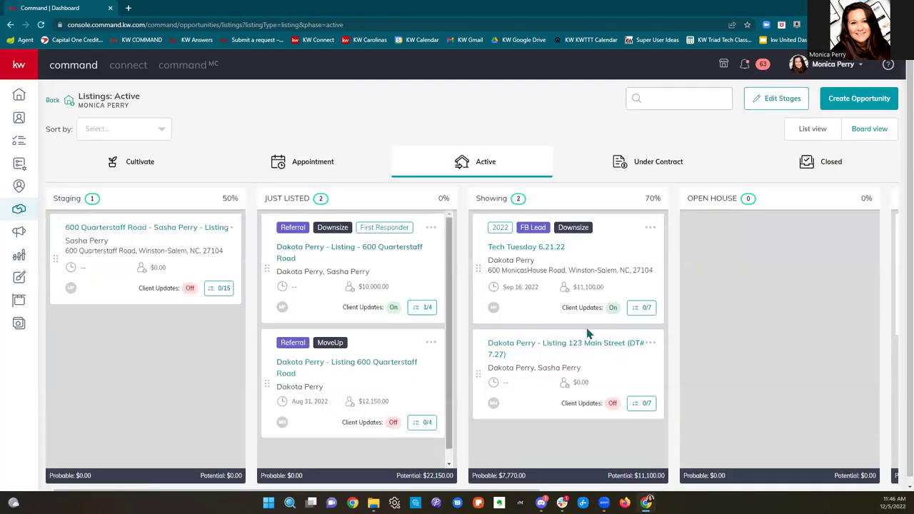
Step: In Tech Tuesday 6.21.22's checklist, make Initial open house scheduled due Dec 5 at 12:00 PM
left_click(644, 308)
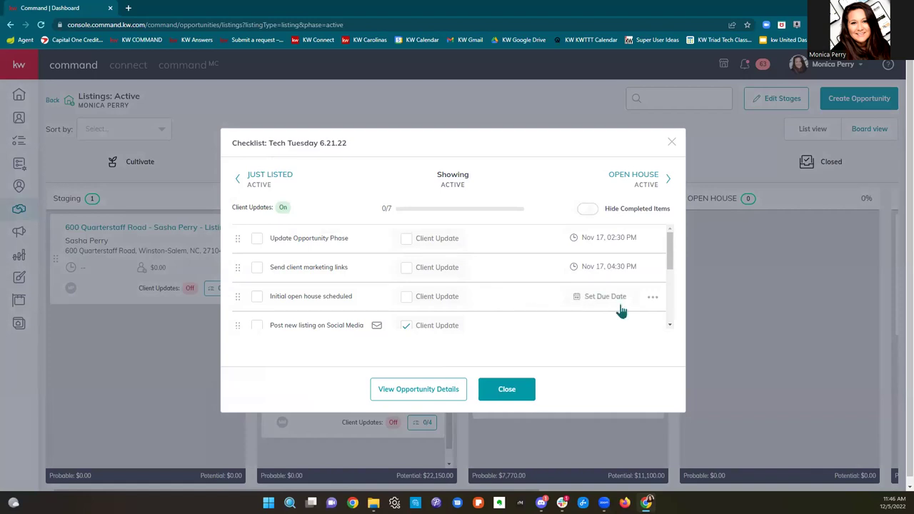
left_click(618, 297)
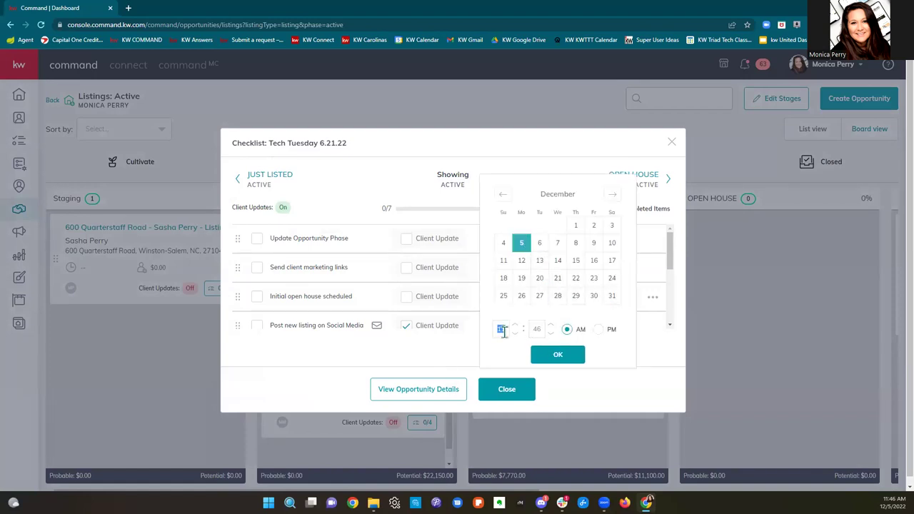
type("2")
left_click(537, 328)
type("00")
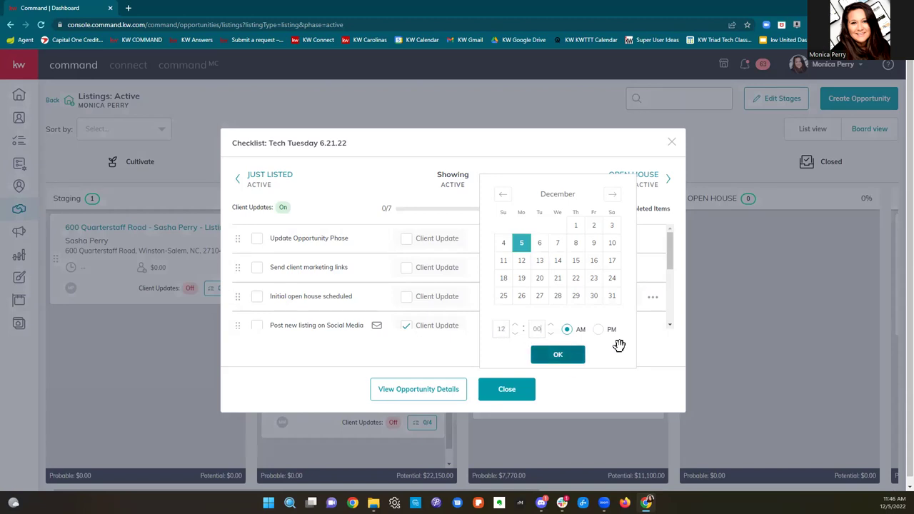
left_click(601, 328)
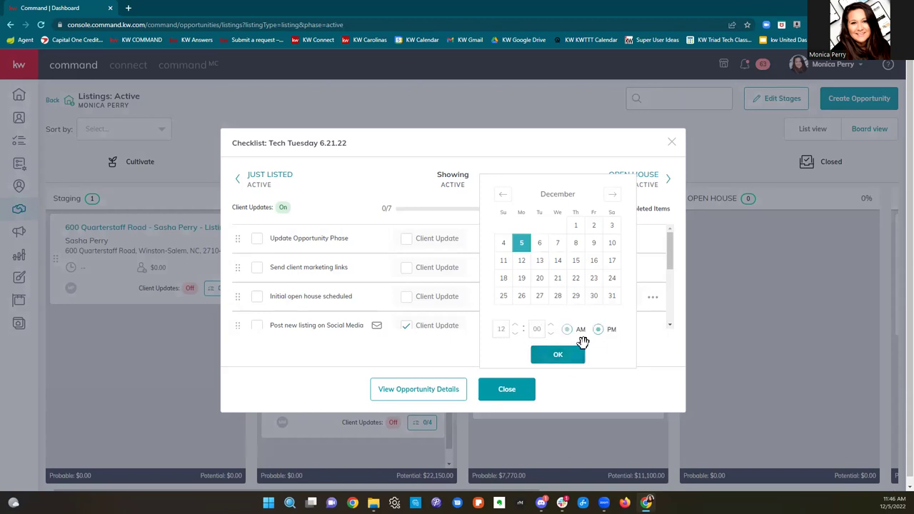
left_click(563, 356)
left_click(508, 392)
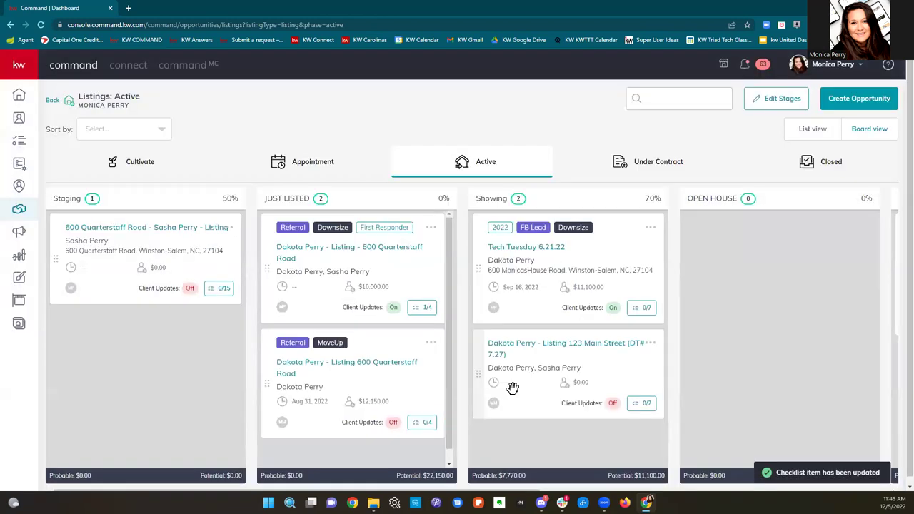
Step: Switch the dashboard Tasks widget to Opportunity Tasks, then go to the full Tasks page
left_click(19, 95)
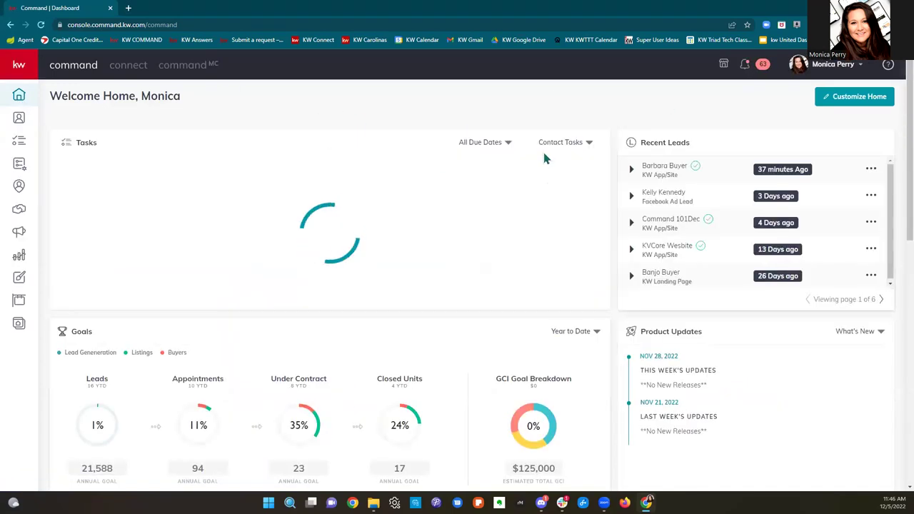
left_click(571, 143)
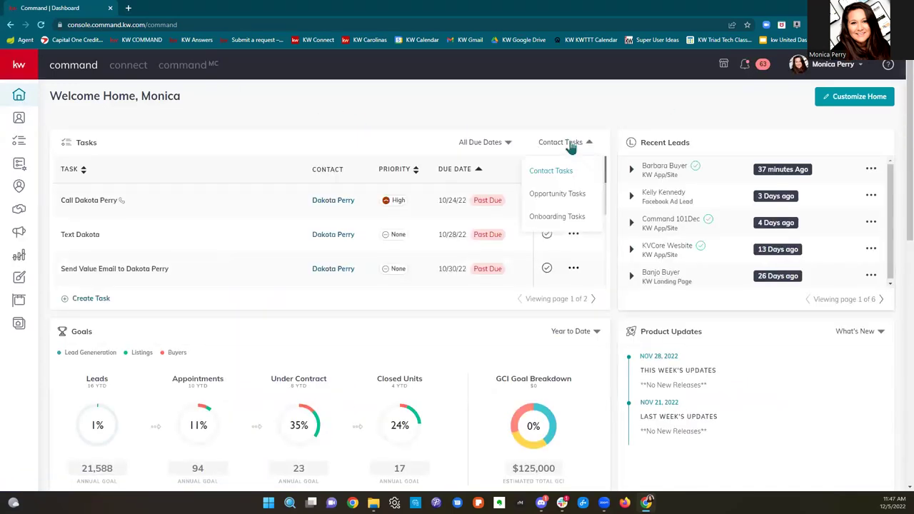
left_click(563, 194)
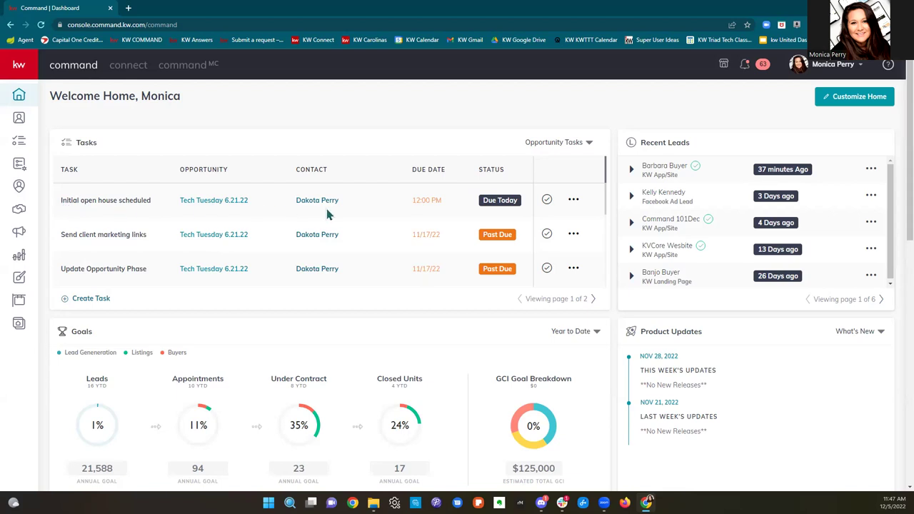
left_click(565, 143)
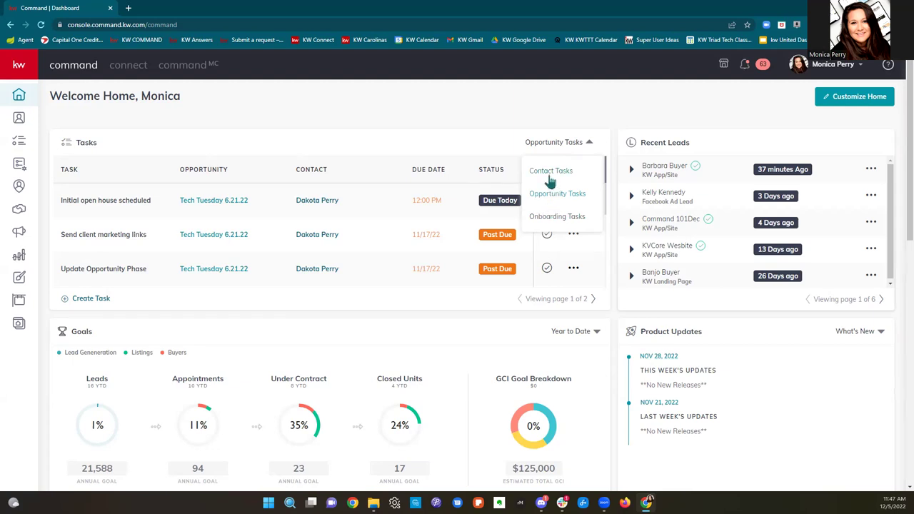
left_click(19, 143)
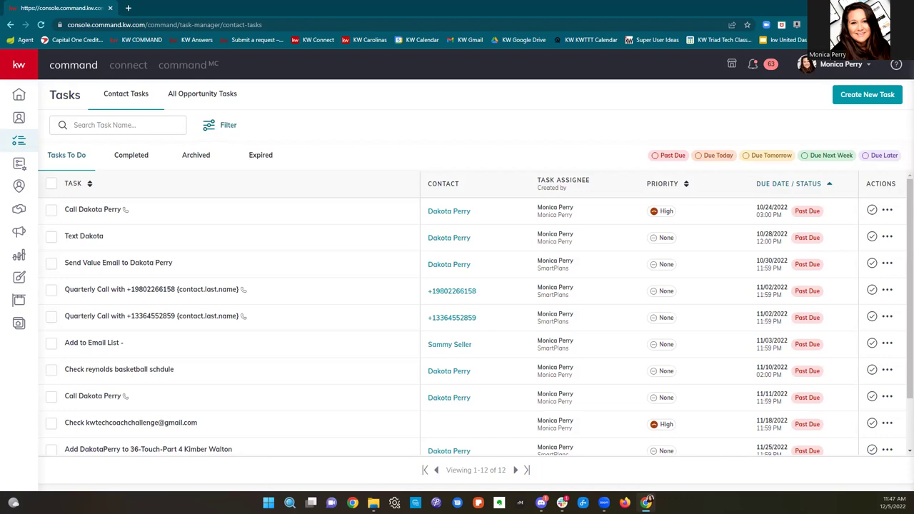
Step: Show All Opportunity Tasks, dismiss the notice, and highlight the first task's name and contact
mouse_move(373, 503)
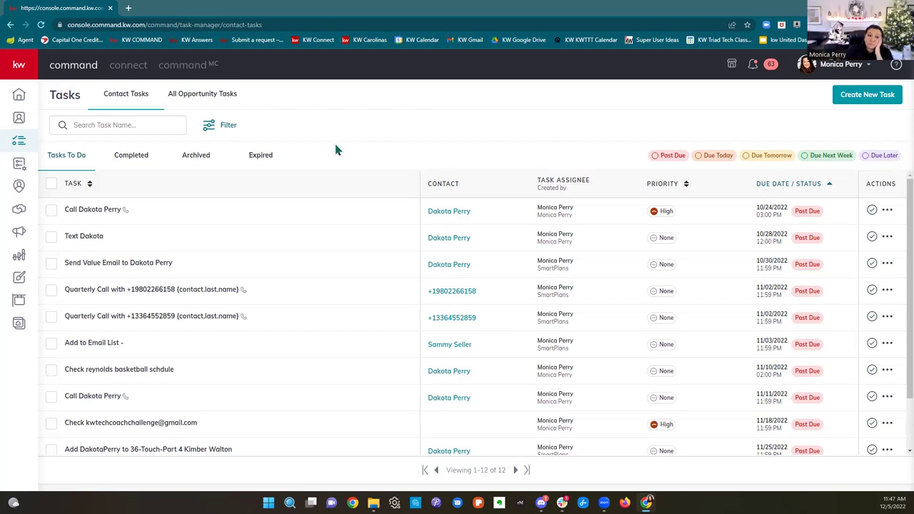
left_click(202, 105)
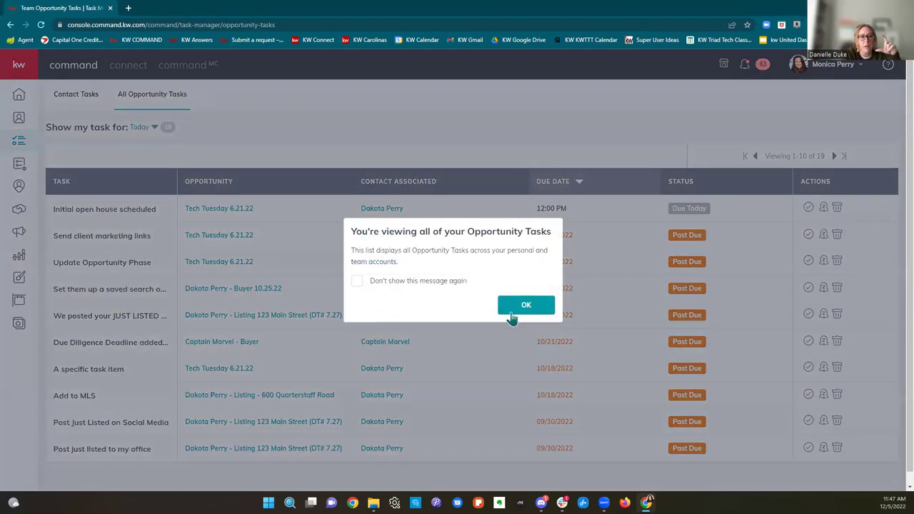
left_click(510, 308)
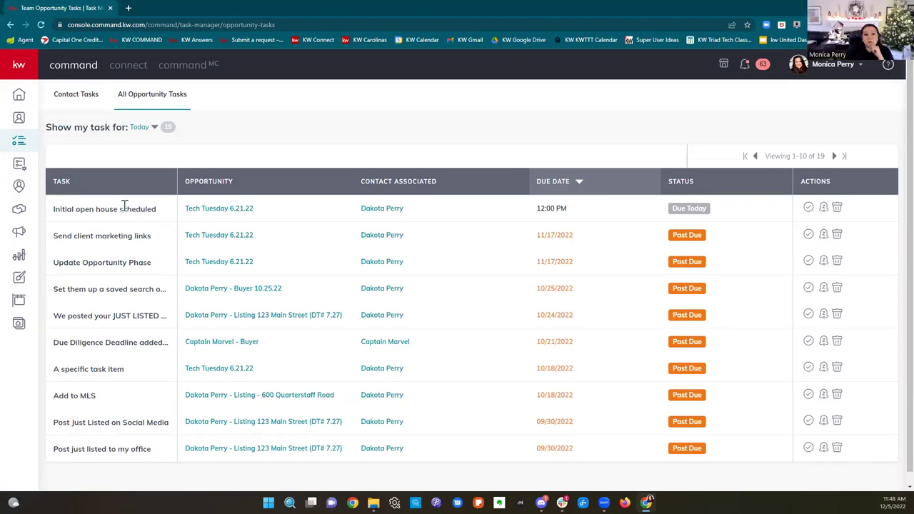
left_click_drag(57, 208, 160, 210)
left_click_drag(336, 209, 448, 217)
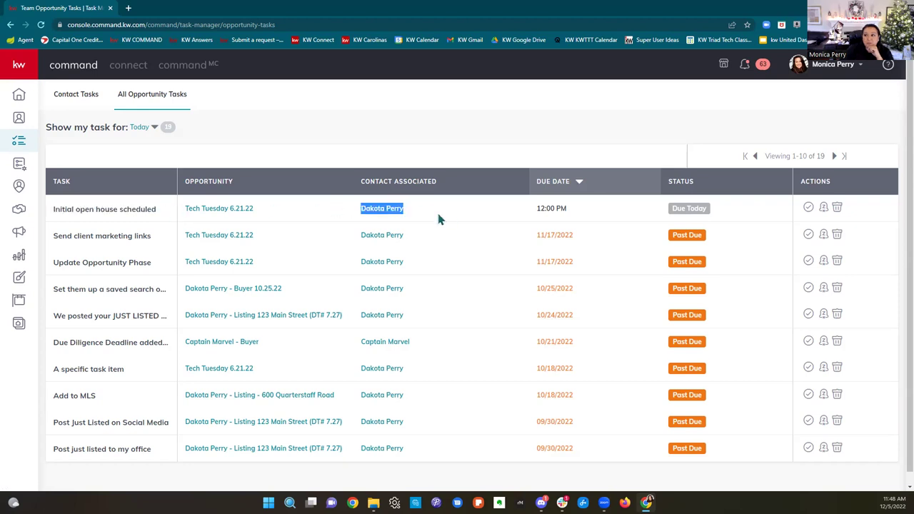
left_click_drag(360, 209, 433, 216)
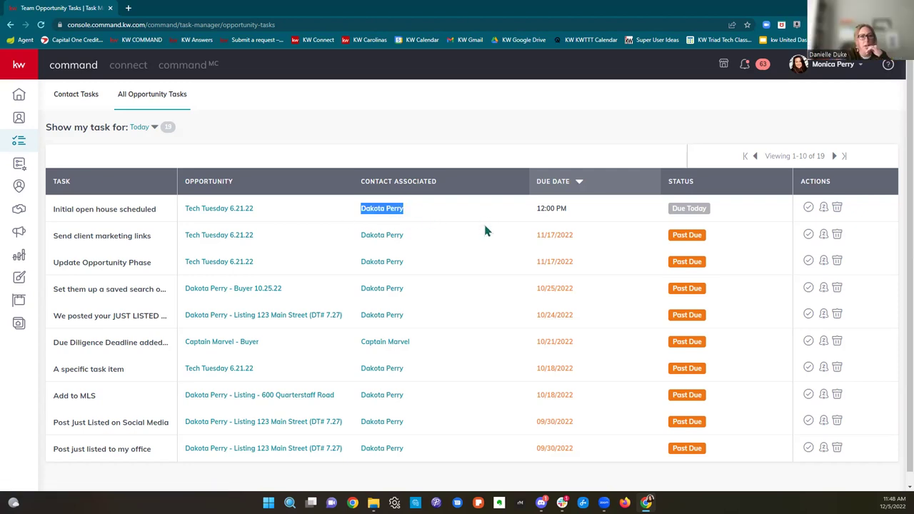
Step: Highlight the Add to MLS task row, clear the highlighting, and return to the home dashboard
scroll(453, 353, "down", 1)
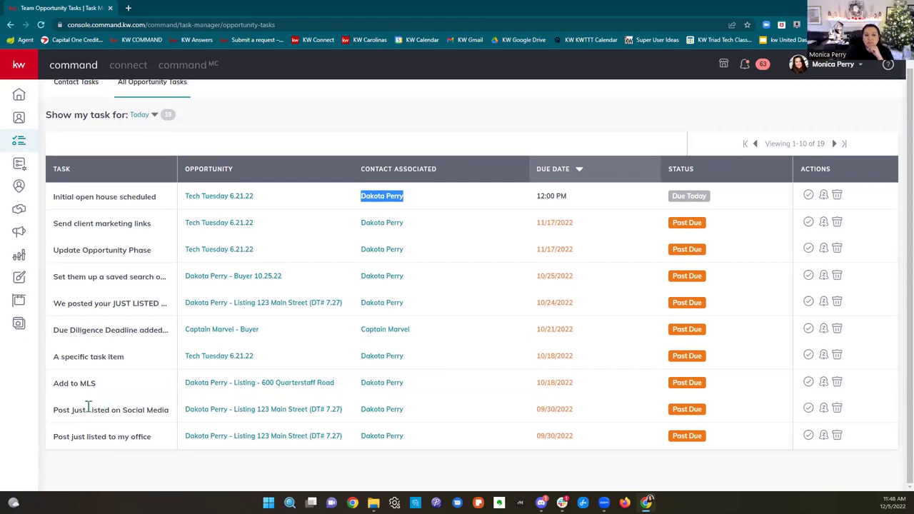
left_click_drag(57, 384, 735, 387)
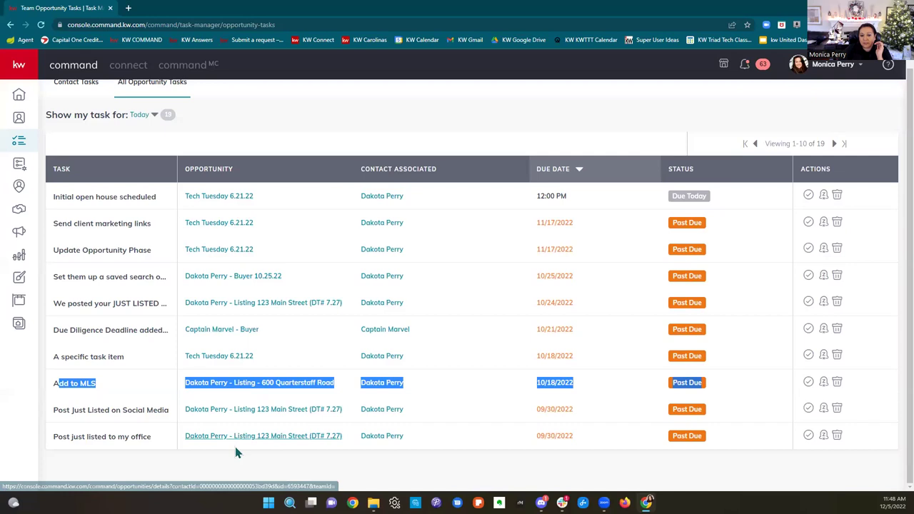
left_click(391, 116)
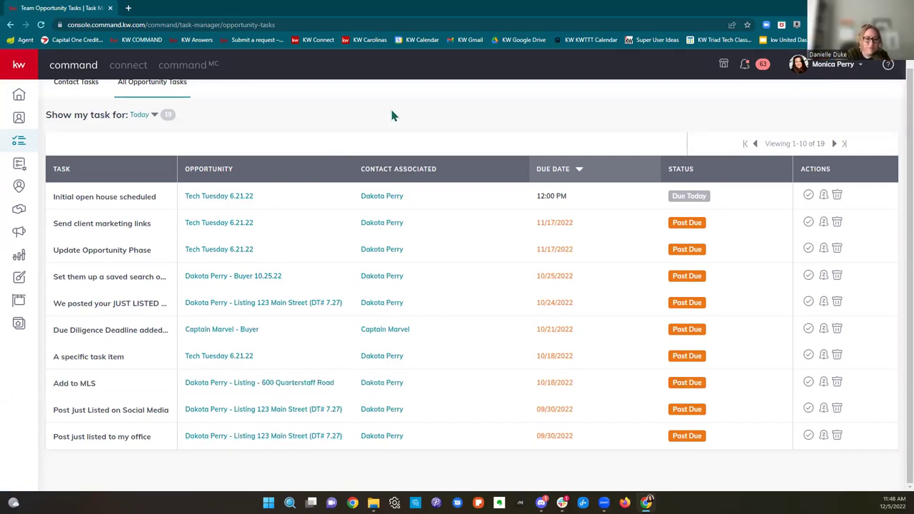
scroll(647, 384, "up", 2)
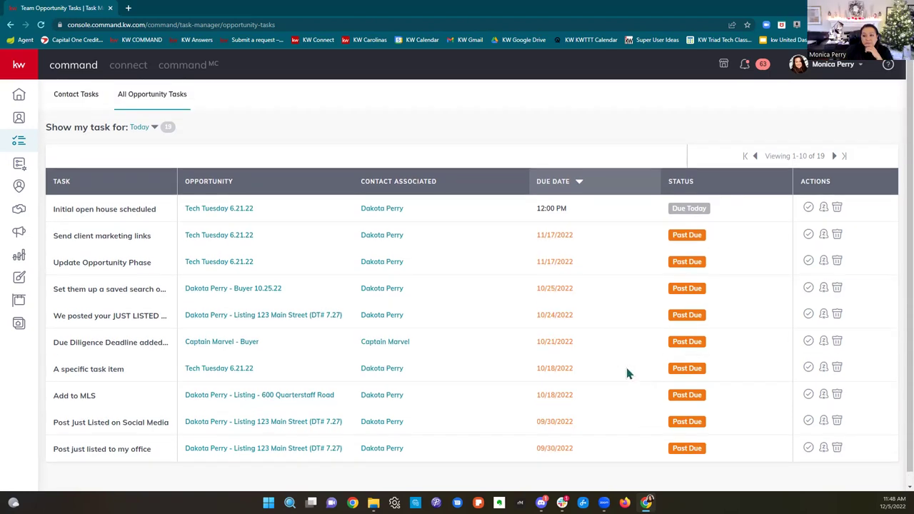
left_click(19, 141)
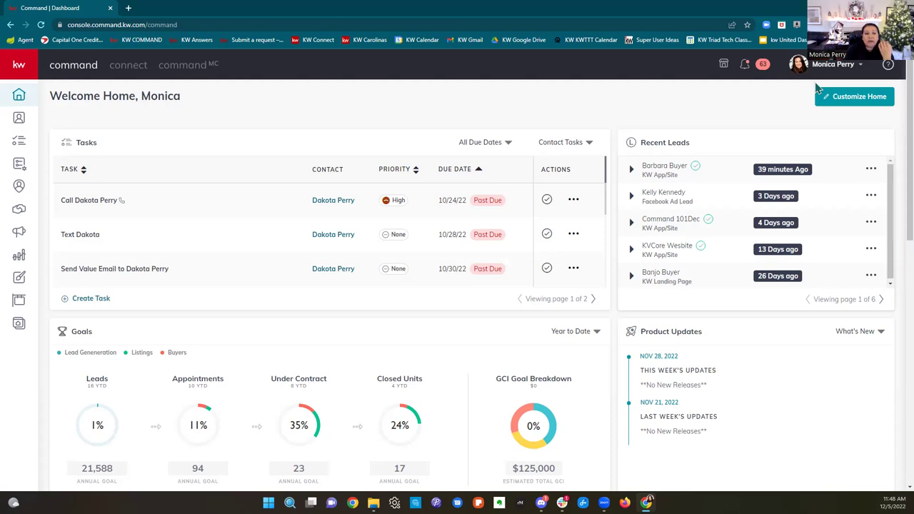
Step: Show Opportunities with Listings ($104,197.00) and Buyers ($158,250.00) potential income
left_click(18, 209)
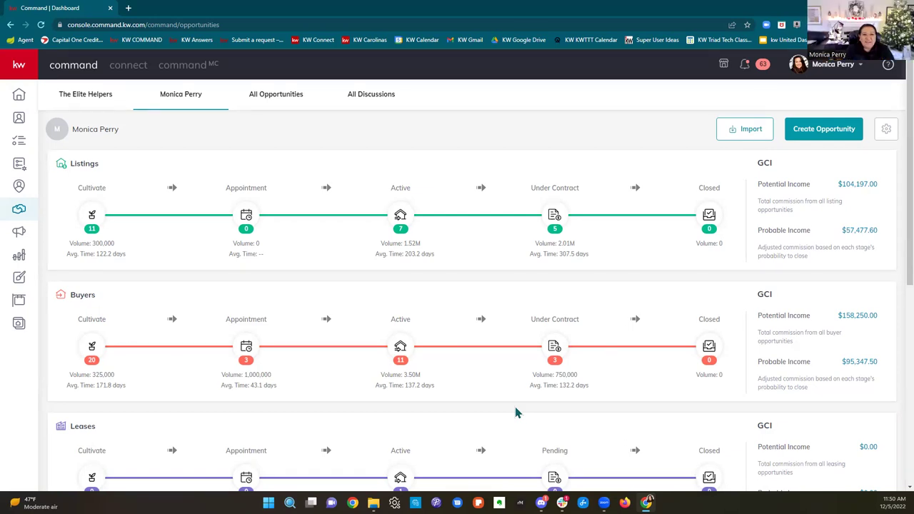
Step: Load kwtechcoach.com in a new tab and look over the BootCamp Day 1 class on its calendar
left_click(129, 8)
type("kwte")
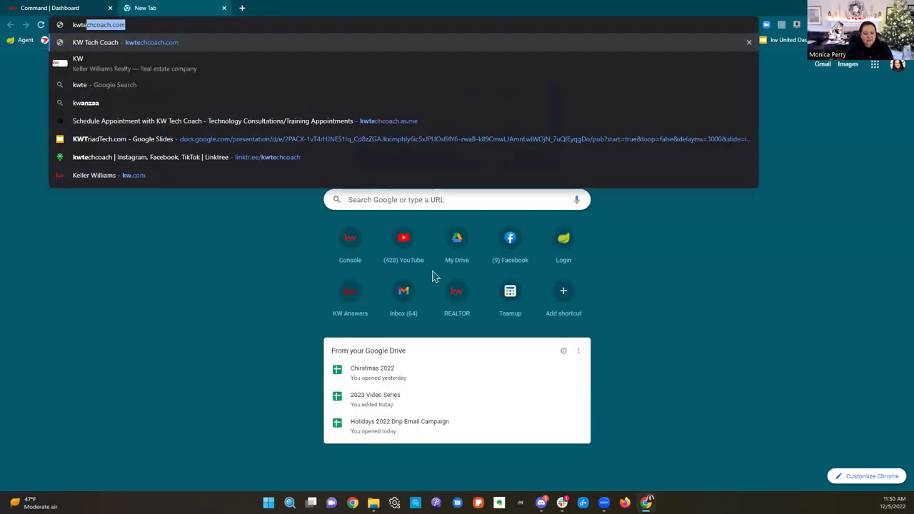
type("chcoach.com")
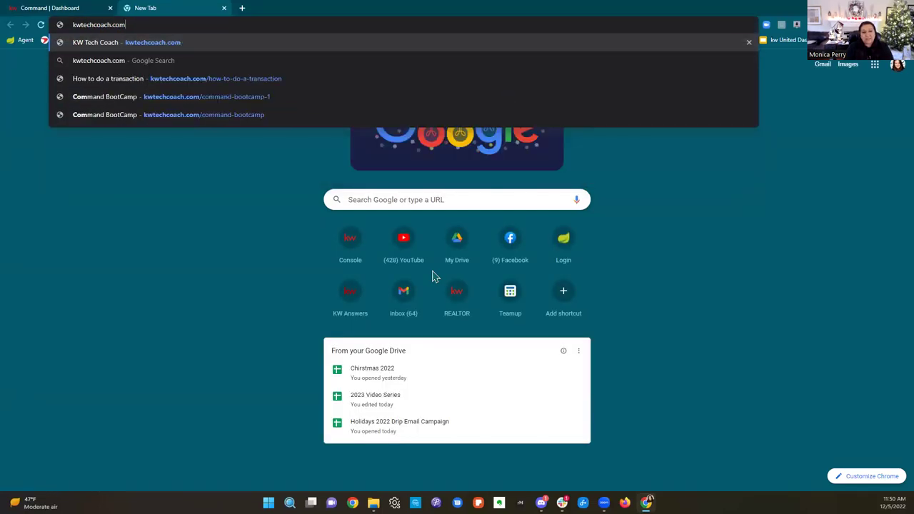
key("Return")
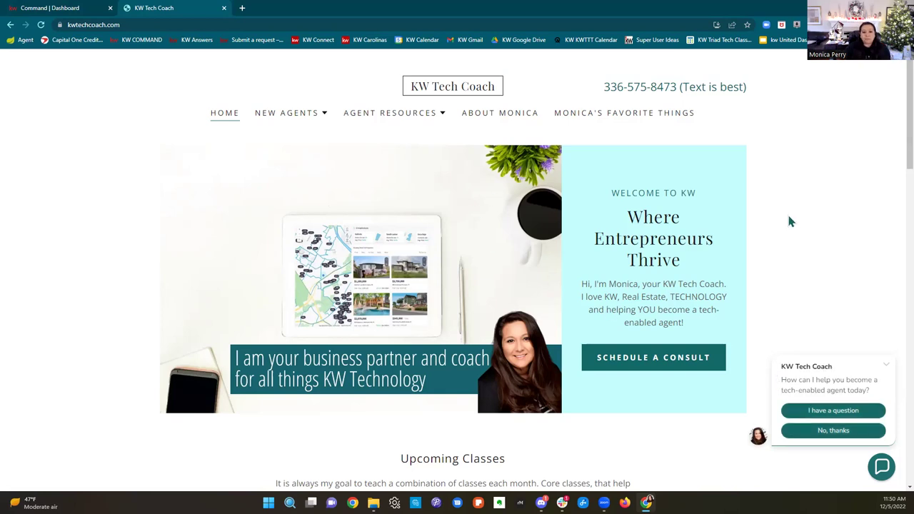
scroll(789, 221, "down", 5)
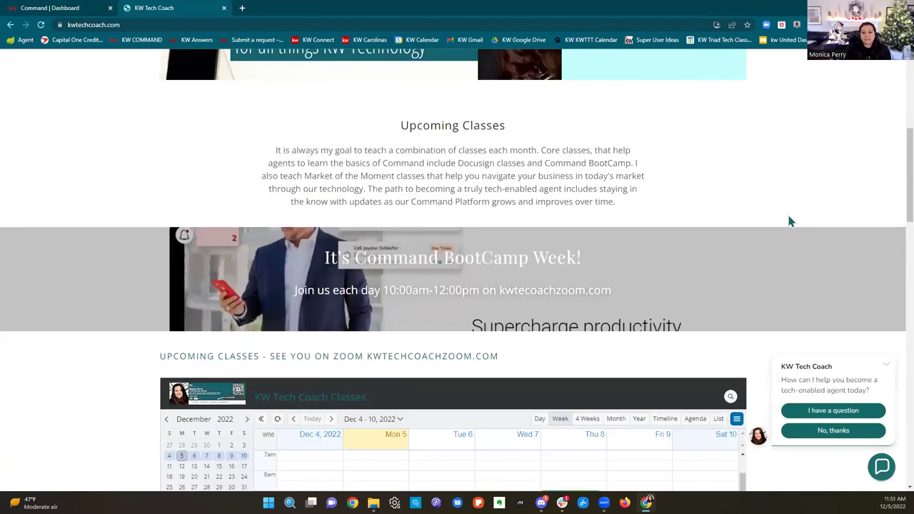
scroll(790, 221, "down", 3)
scroll(789, 221, "down", 1)
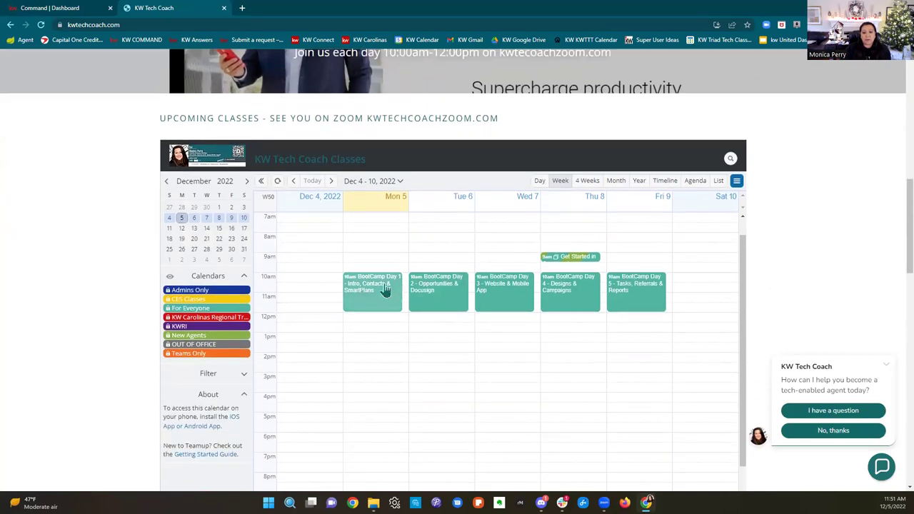
left_click(386, 291)
scroll(494, 274, "down", 5)
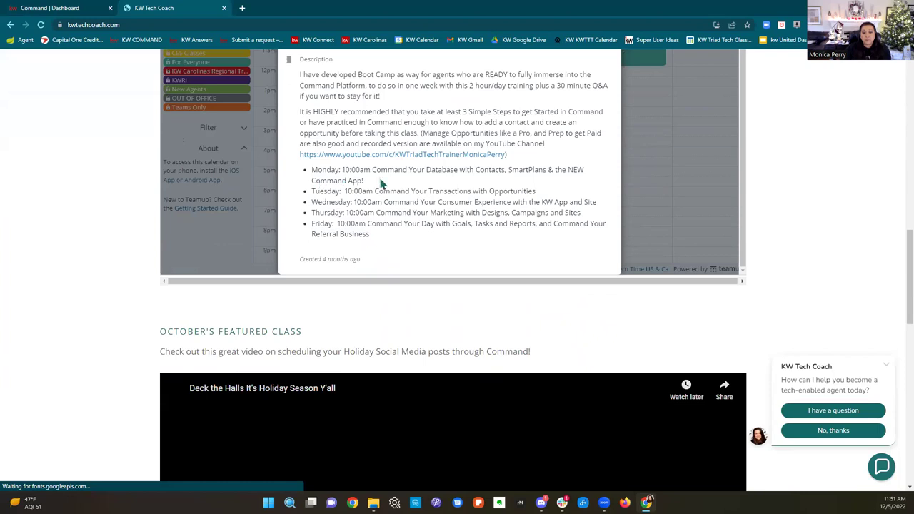
scroll(619, 299, "down", 4)
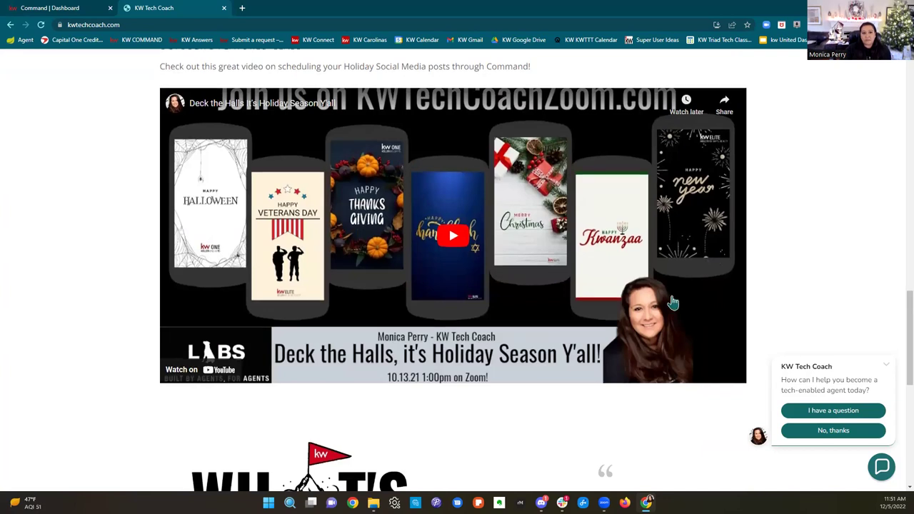
scroll(123, 236, "up", 1)
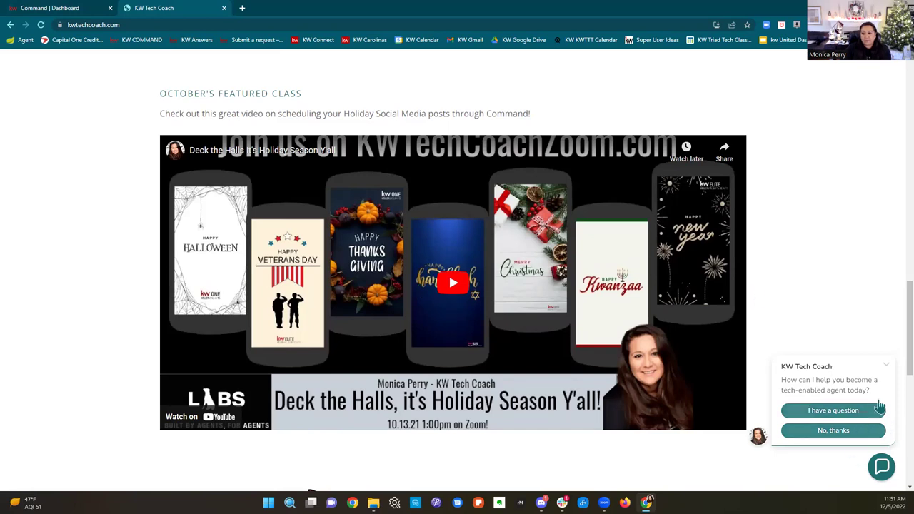
Step: Close the chat prompt and go to NEW AGENTS > How to do a transaction
left_click(888, 365)
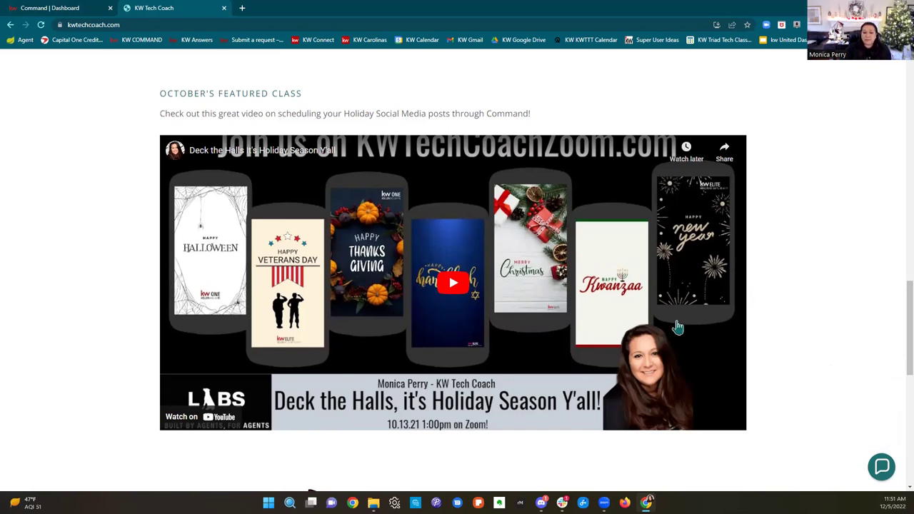
scroll(843, 328, "down", 1)
scroll(841, 324, "down", 5)
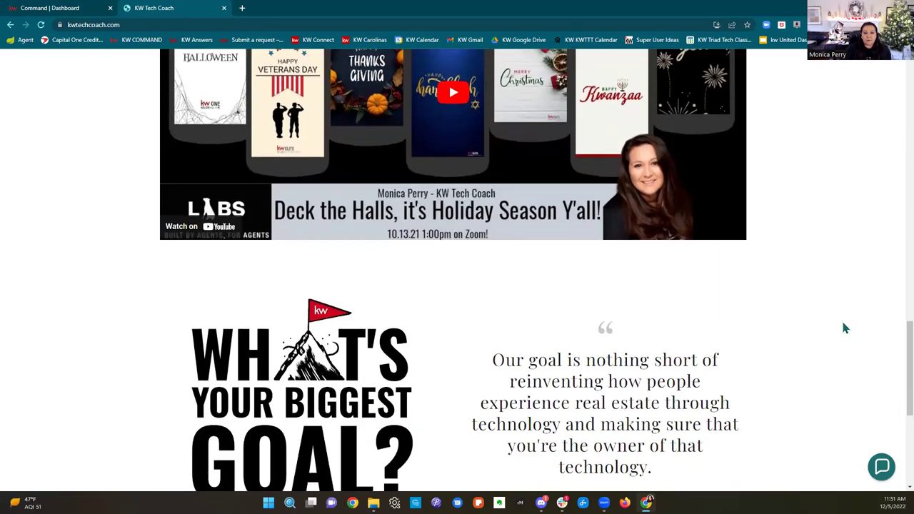
scroll(842, 322, "up", 12)
scroll(842, 311, "up", 10)
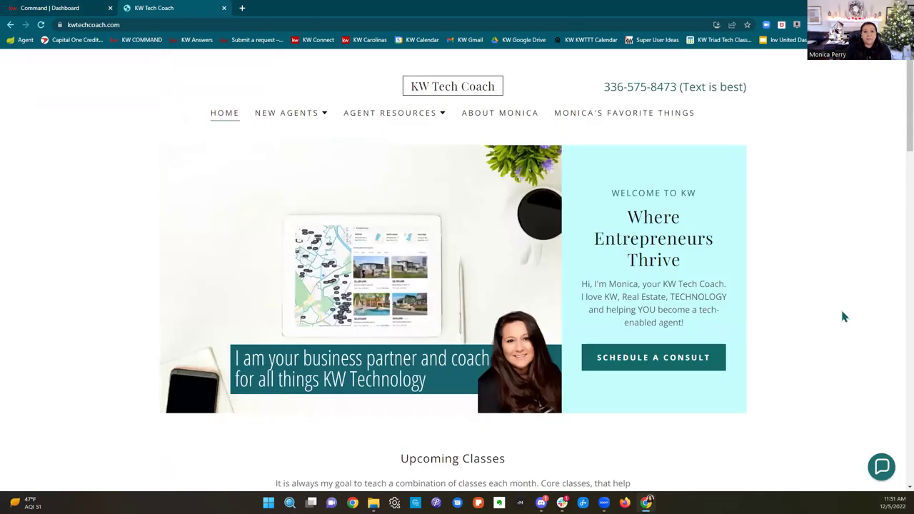
left_click(292, 118)
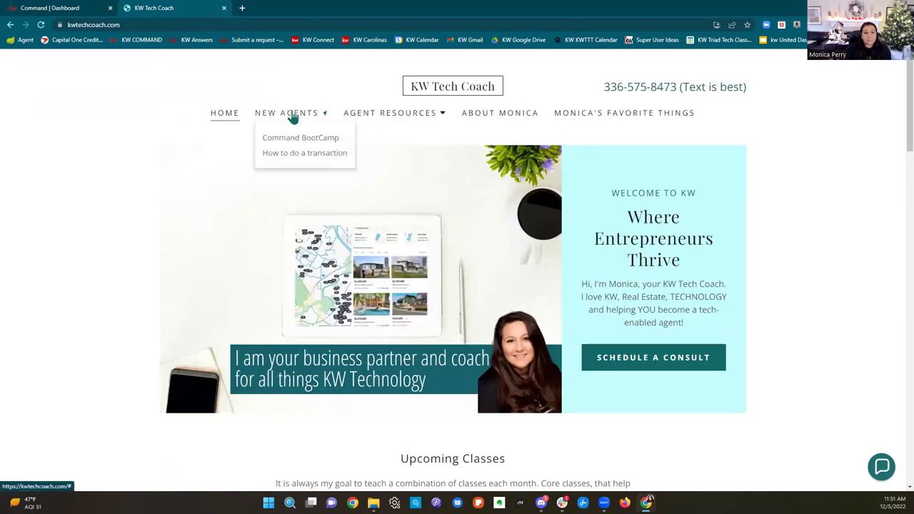
left_click(329, 152)
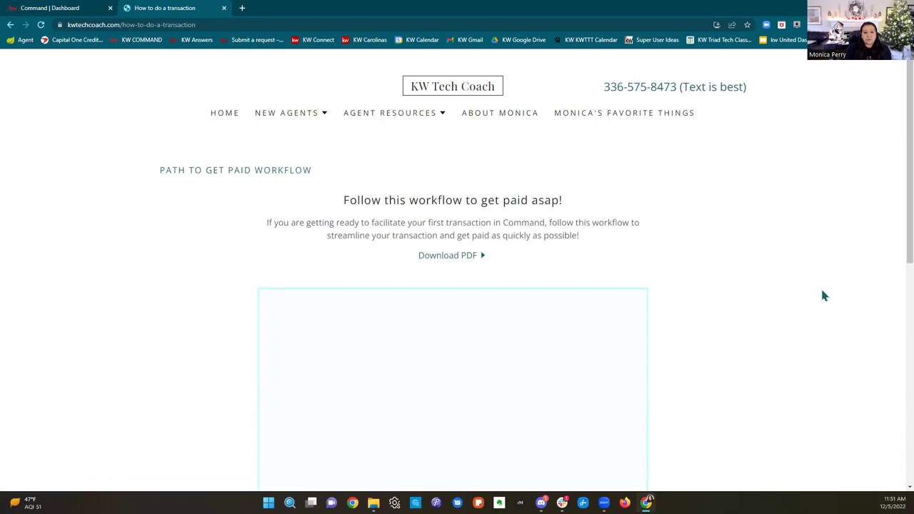
scroll(822, 296, "down", 5)
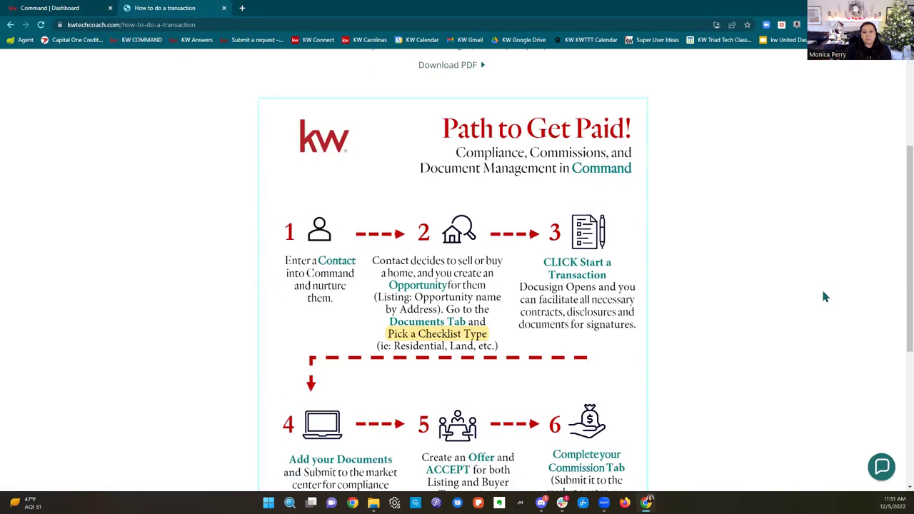